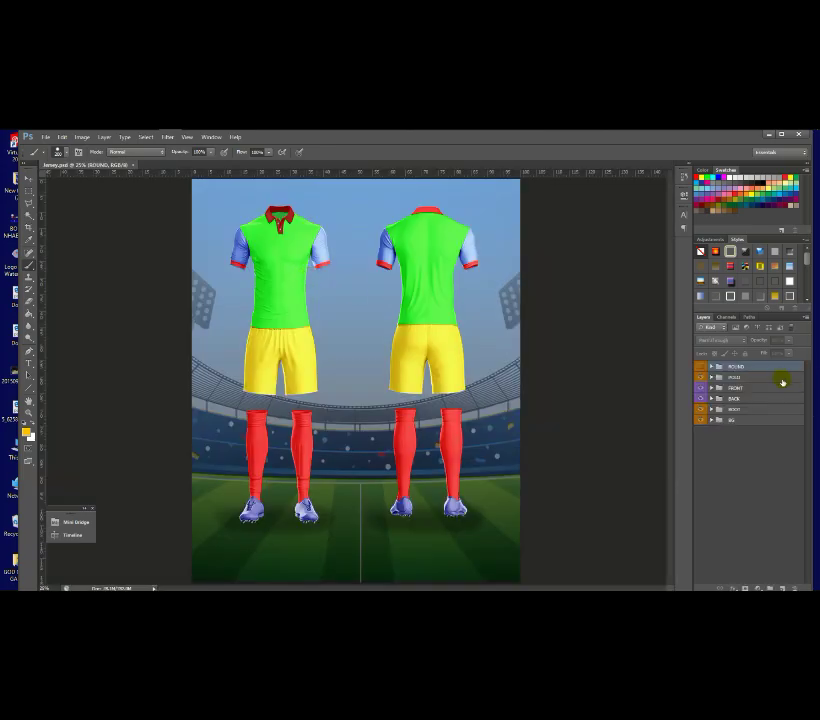
- Inspect the contents of the POLO group and compare the polo collar with the round collar by switching the group's visibility
left_click(735, 379)
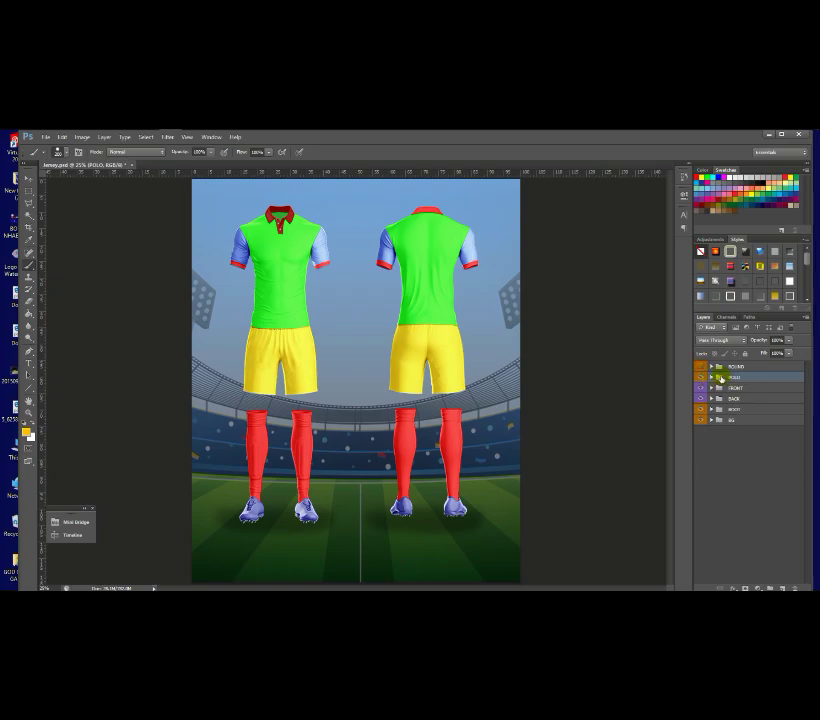
left_click(712, 377)
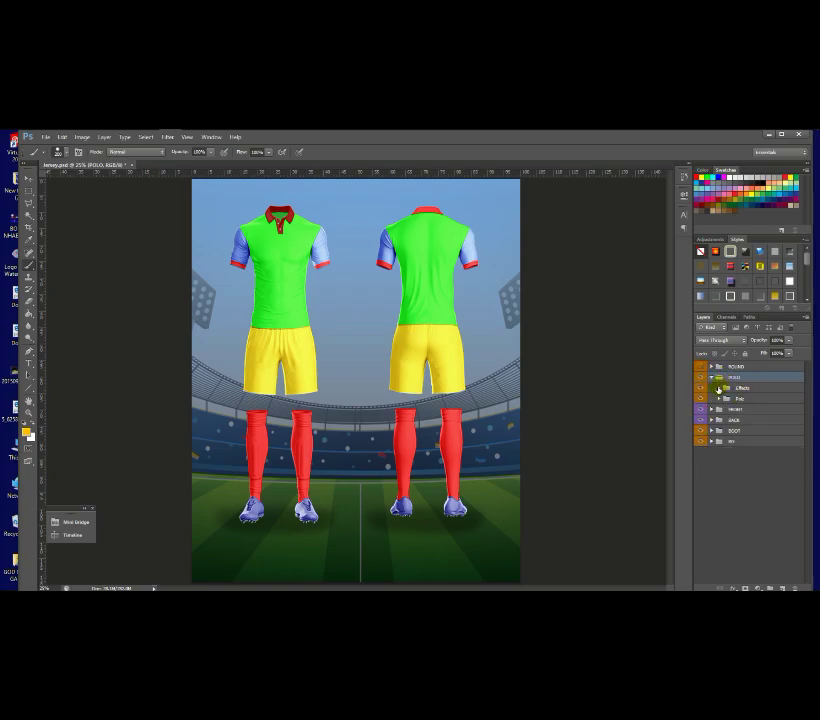
left_click(719, 389)
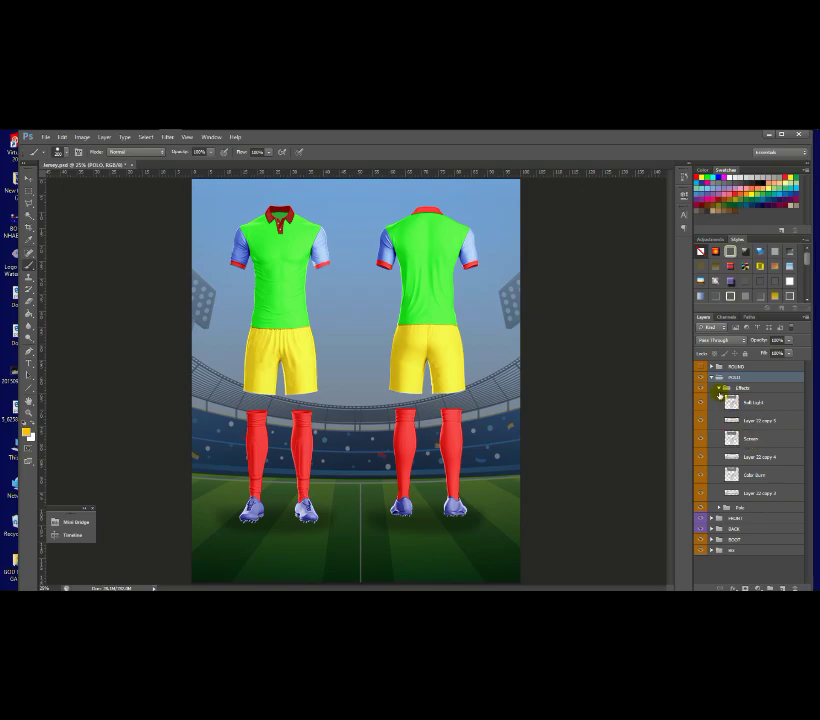
left_click(719, 389)
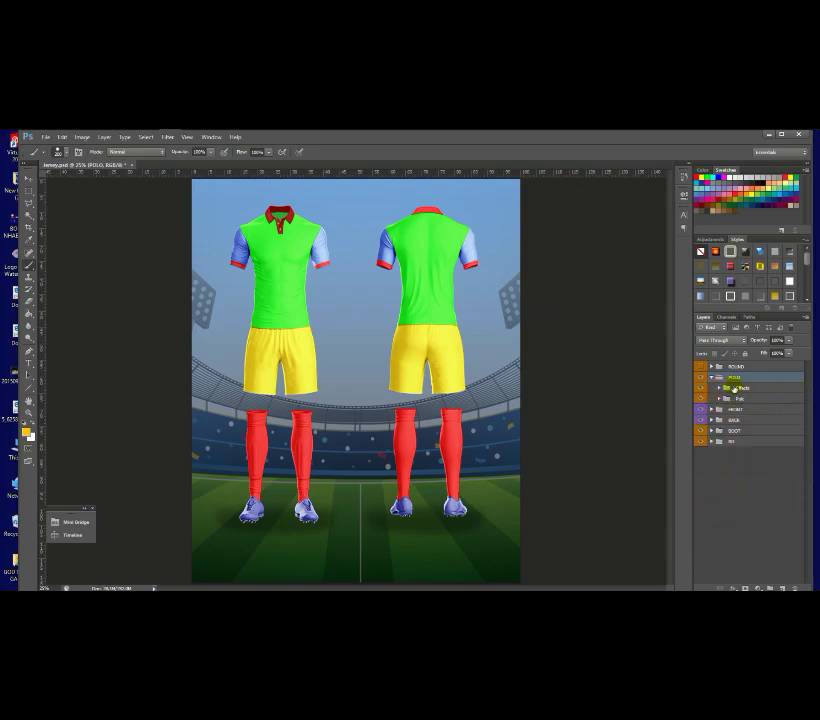
left_click(711, 377)
left_click(702, 377)
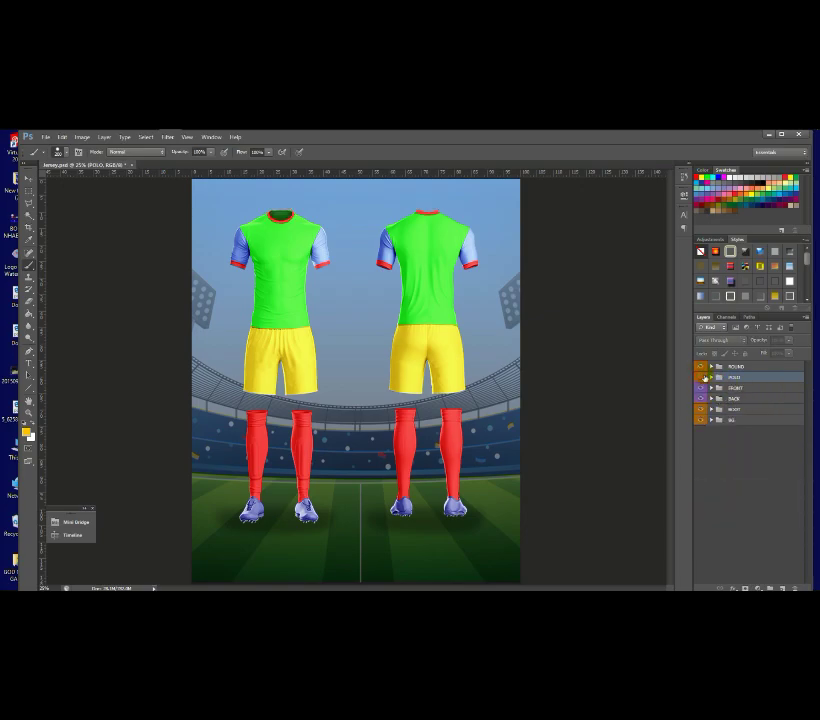
left_click(703, 377)
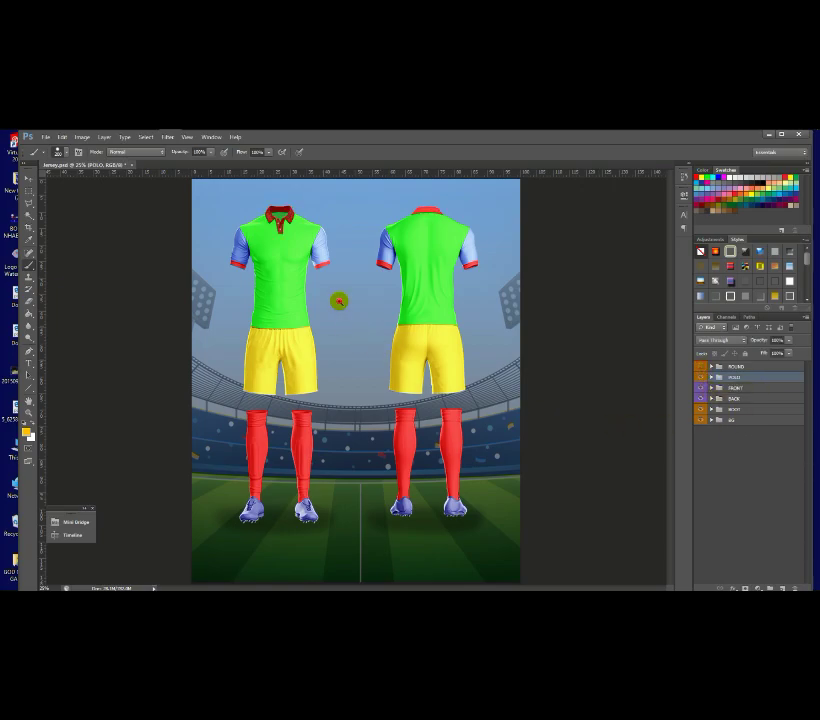
- Open the contents of the Shirt color smart object inside the Shirt subgroup of the FRONT group
left_click(341, 302, "ctrl")
left_click(219, 229, "ctrl")
scroll(223, 225, "down", 2)
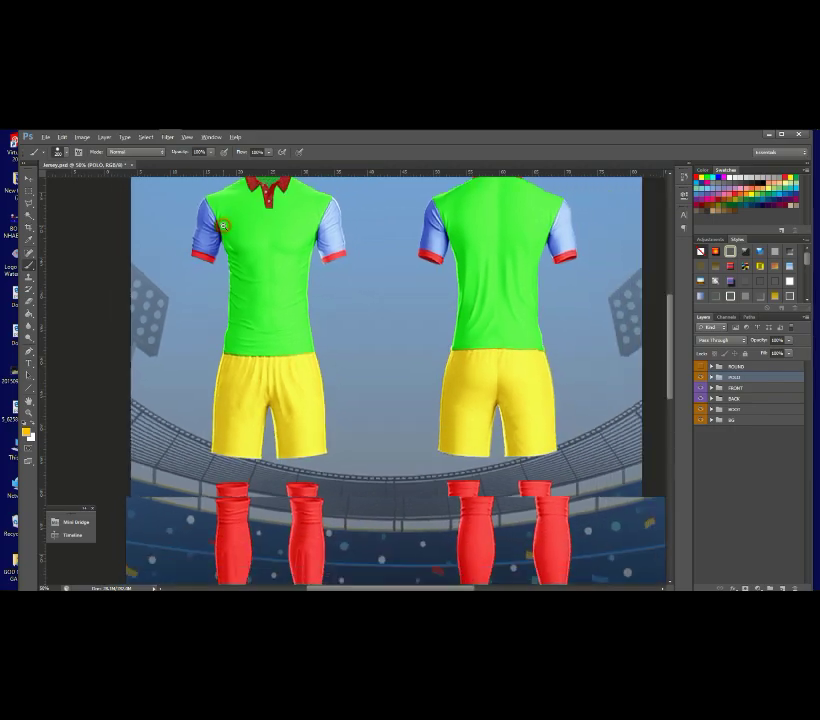
left_click(724, 398)
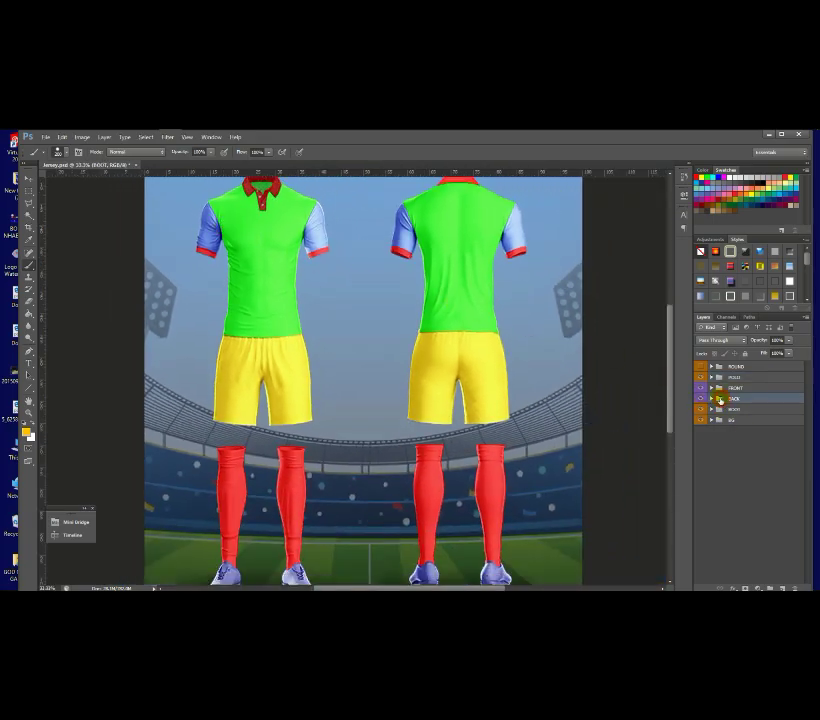
left_click(712, 388)
left_click(732, 409)
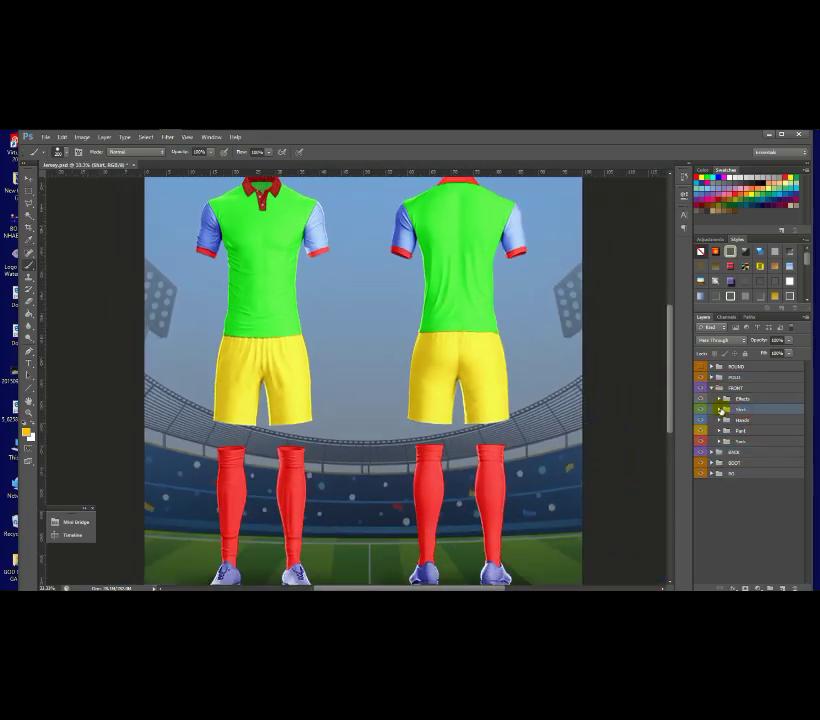
left_click(719, 409)
left_click(740, 429)
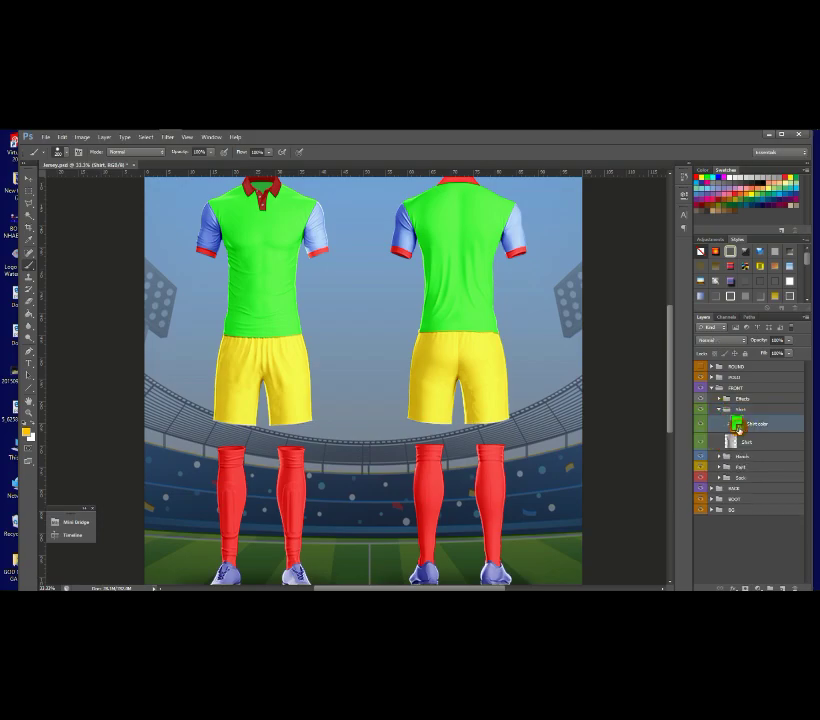
double_click(739, 430)
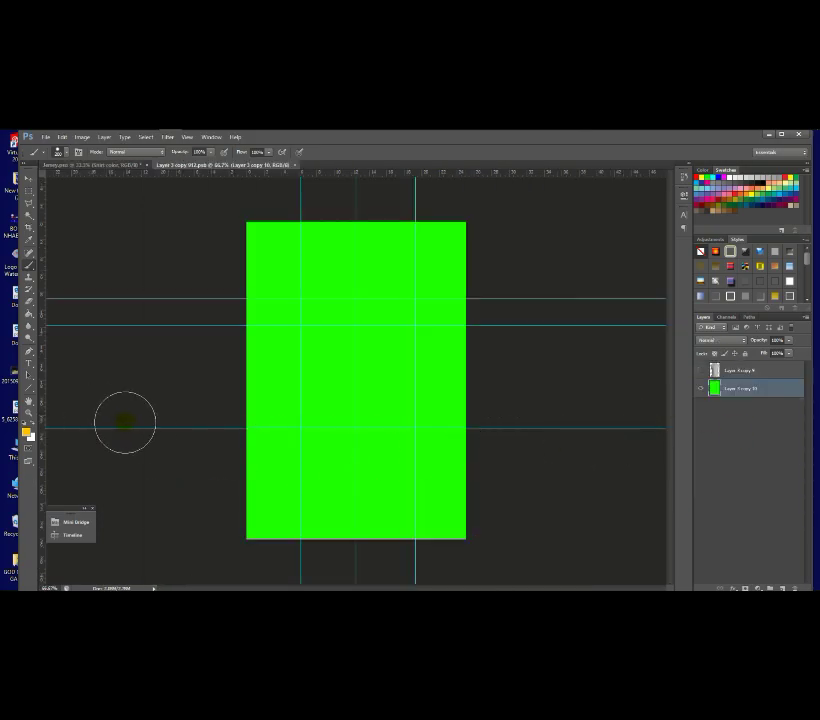
- Create a new small square document with a transparent background to hold colour samples
left_click(27, 432)
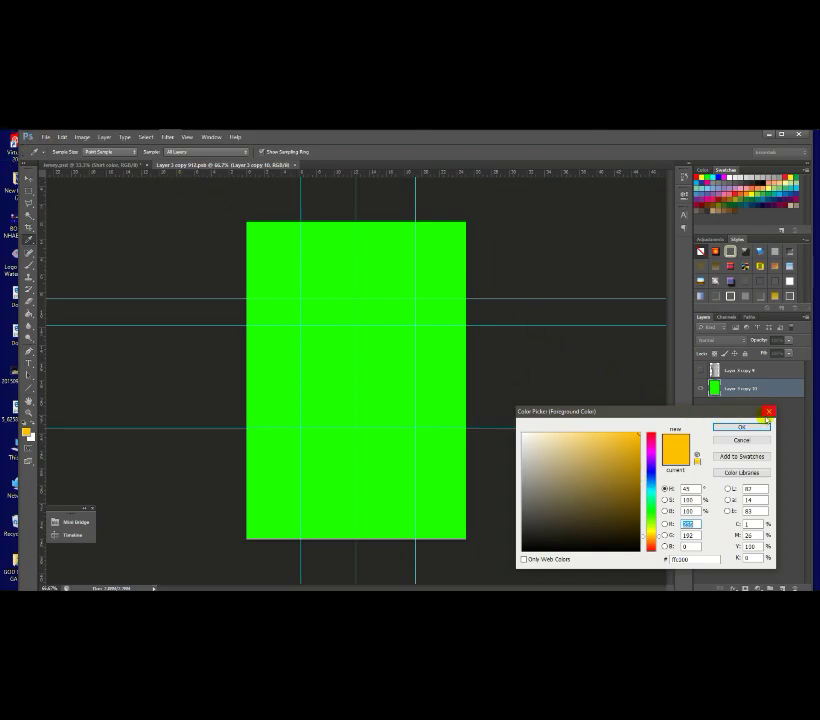
left_click(767, 412)
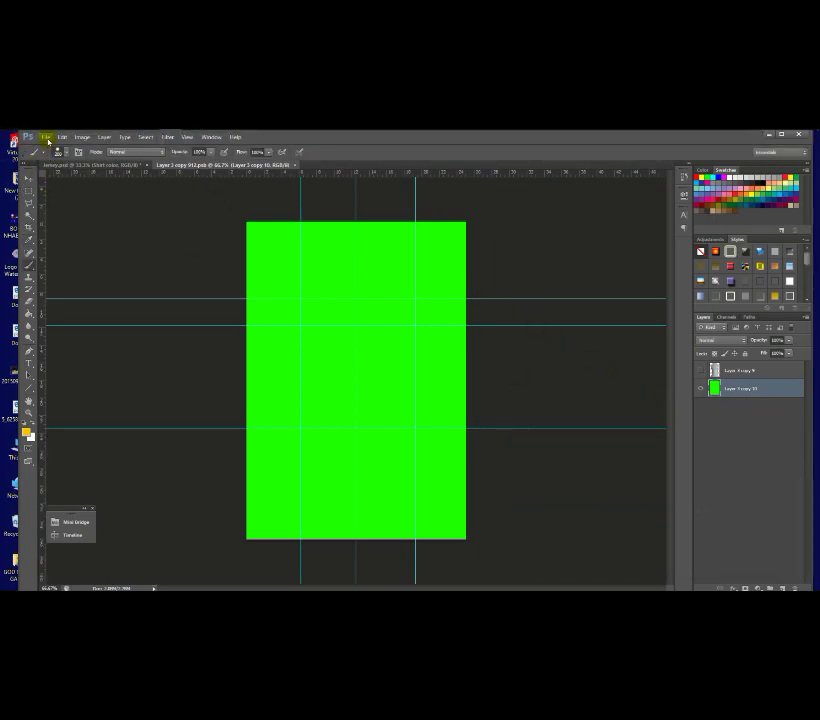
left_click(45, 137)
left_click(53, 147)
left_click(696, 223)
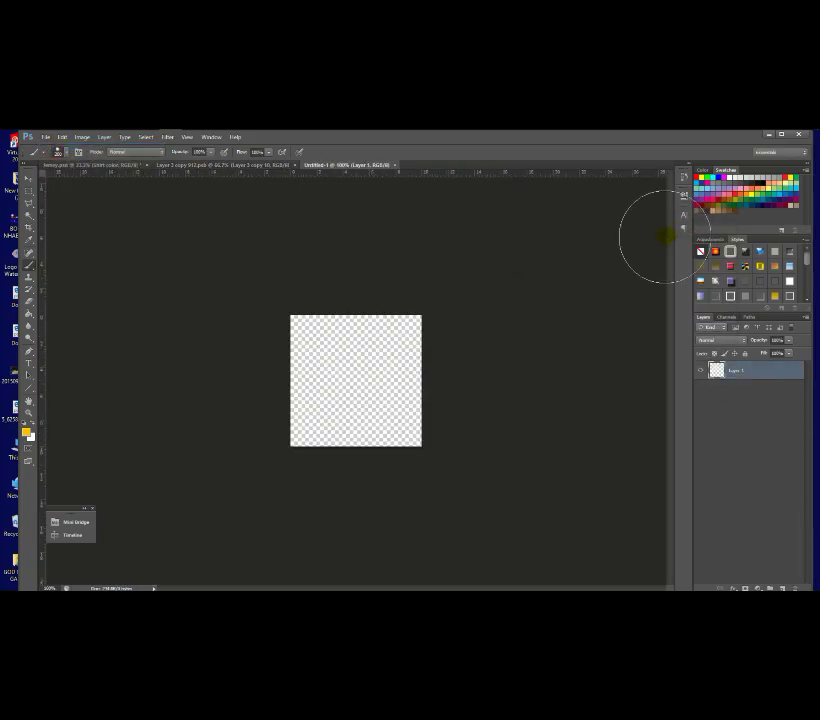
- Set the foreground colour to white and paint a brush dab in the upper-left corner of the blank canvas
left_click(28, 433)
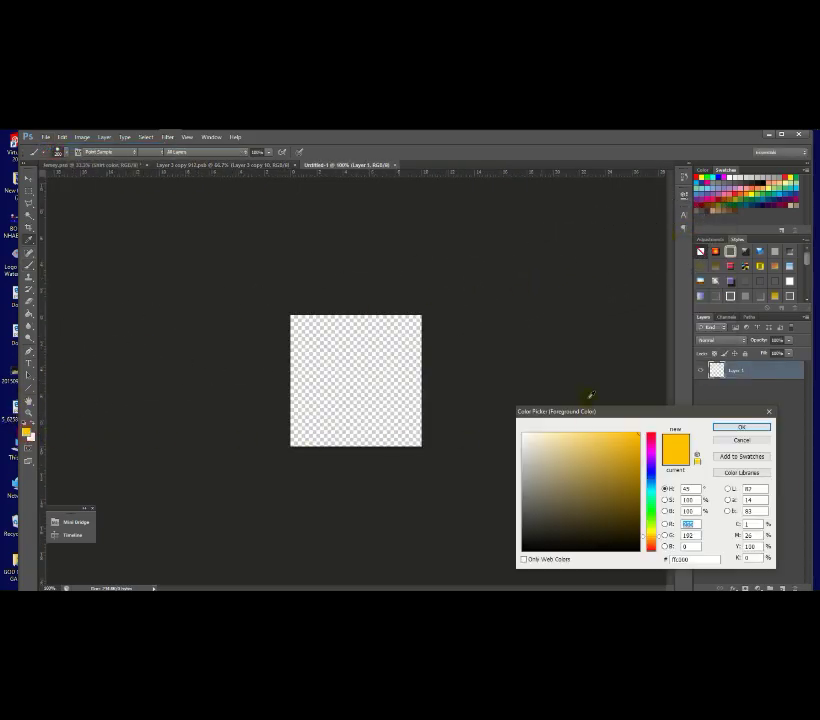
left_click(519, 433)
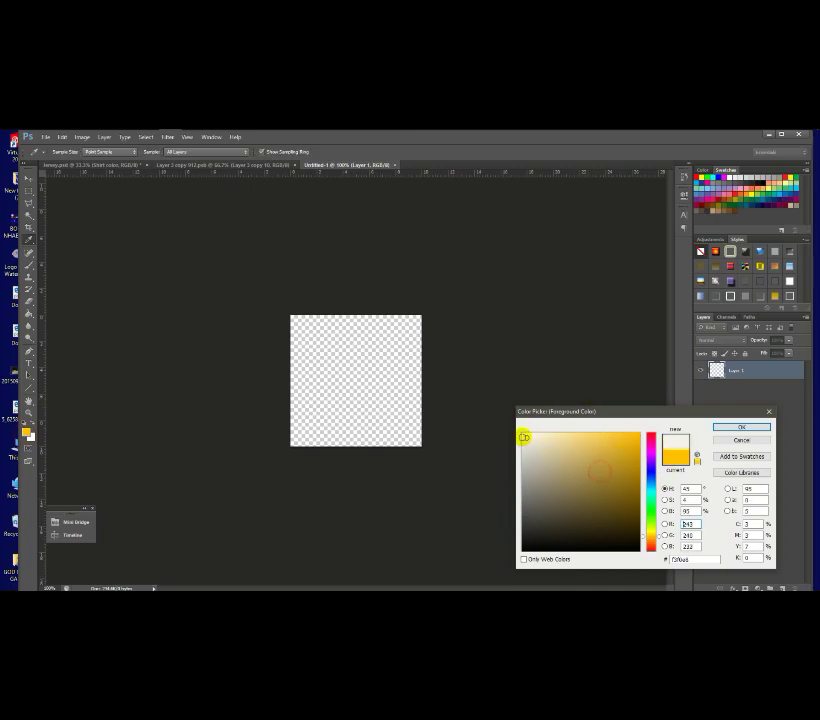
left_click(722, 426)
key("b")
left_click(290, 314)
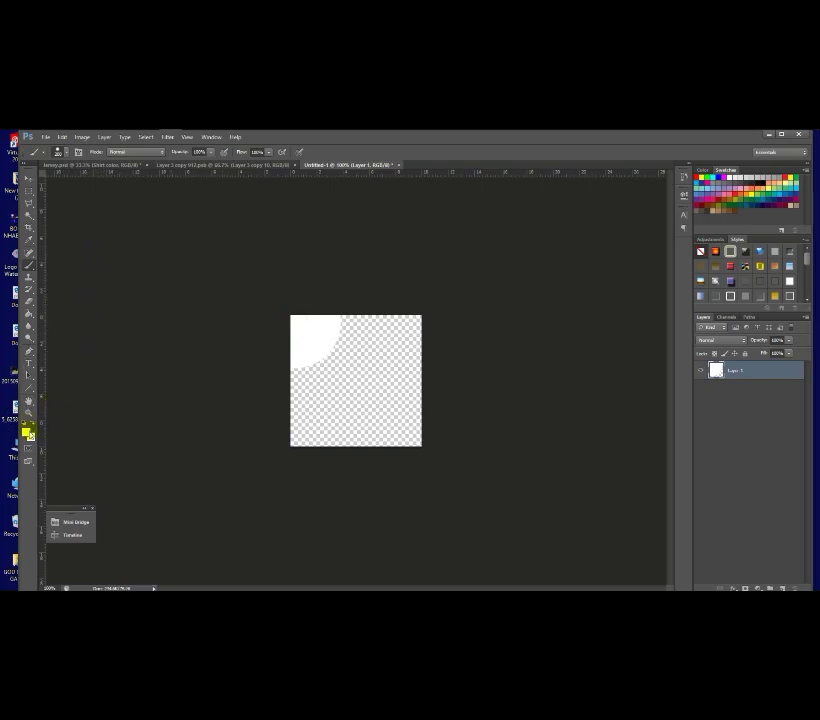
- Change the foreground colour to light pink and paint a dab at the upper middle of the canvas
left_click(28, 433)
left_click_drag(652, 452, 595, 434)
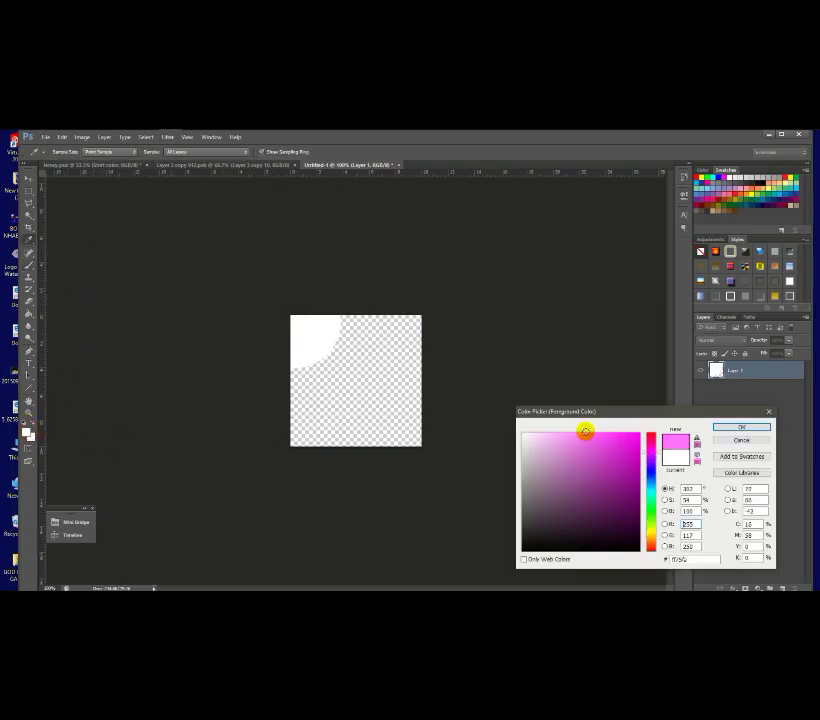
left_click(741, 427)
left_click(358, 325)
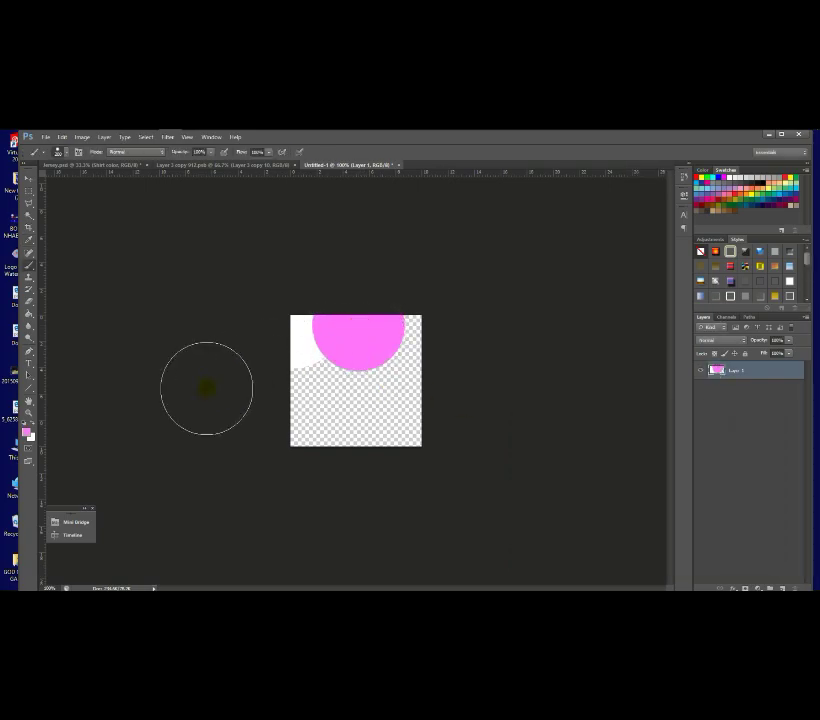
- Set the foreground colour to magenta #ff0090 and paint it over the light pink dab
left_click(27, 432)
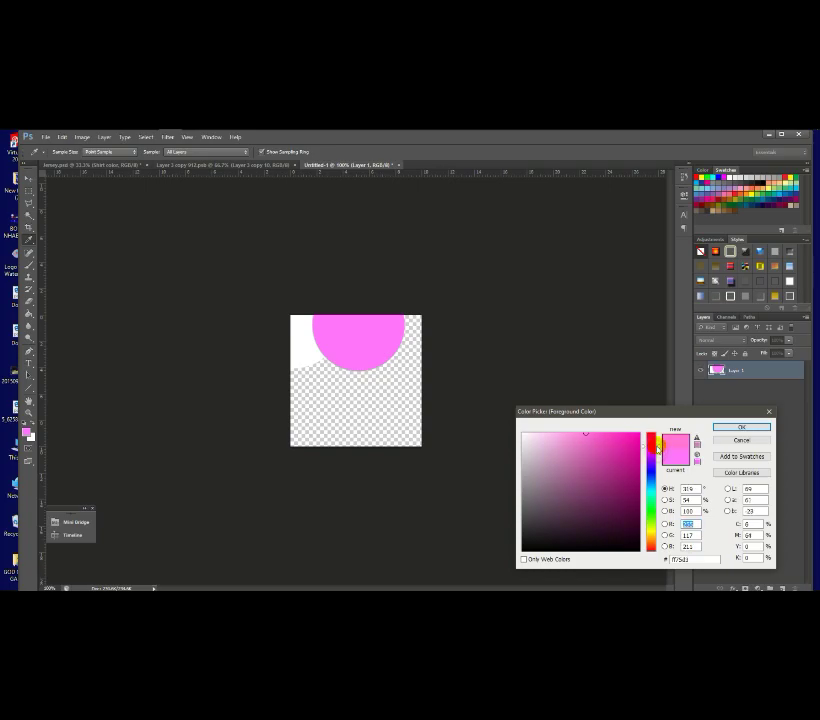
left_click(650, 430)
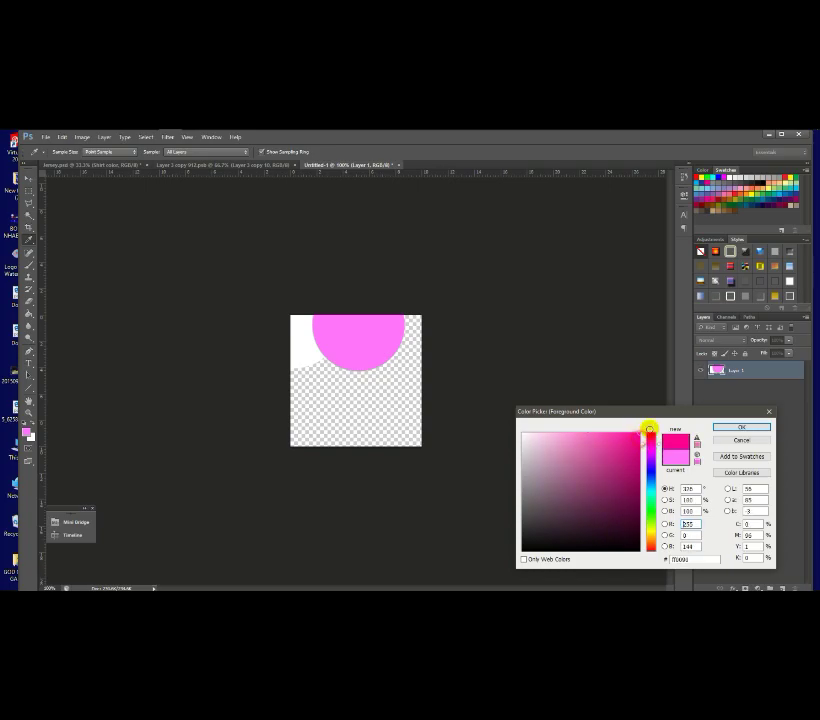
left_click(741, 427)
left_click(358, 335)
key("ctrl+z")
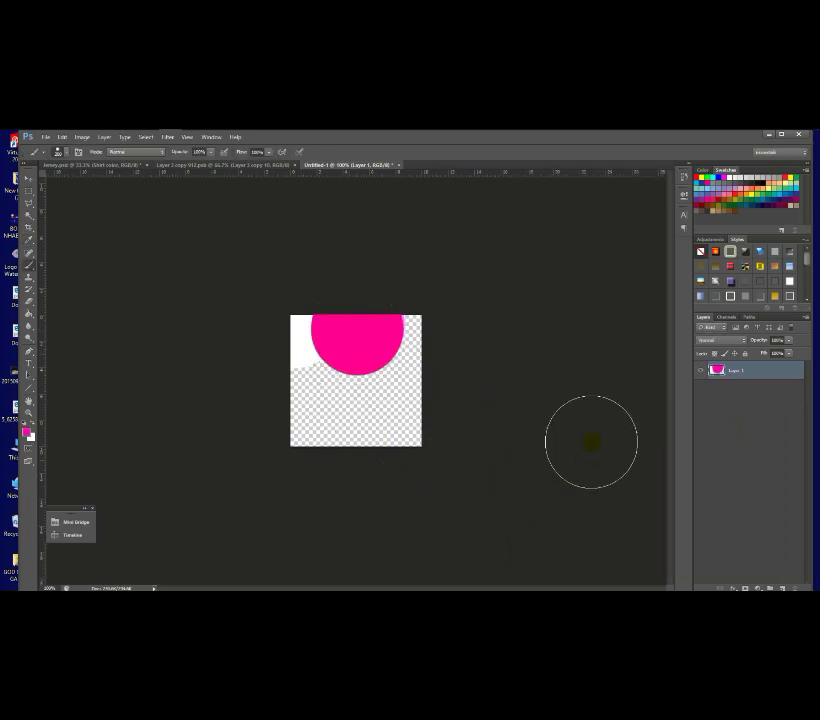
- Set the foreground colour to cyan #00e4ff and paint a dab in the upper-right corner beside the magenta one
left_click(28, 432)
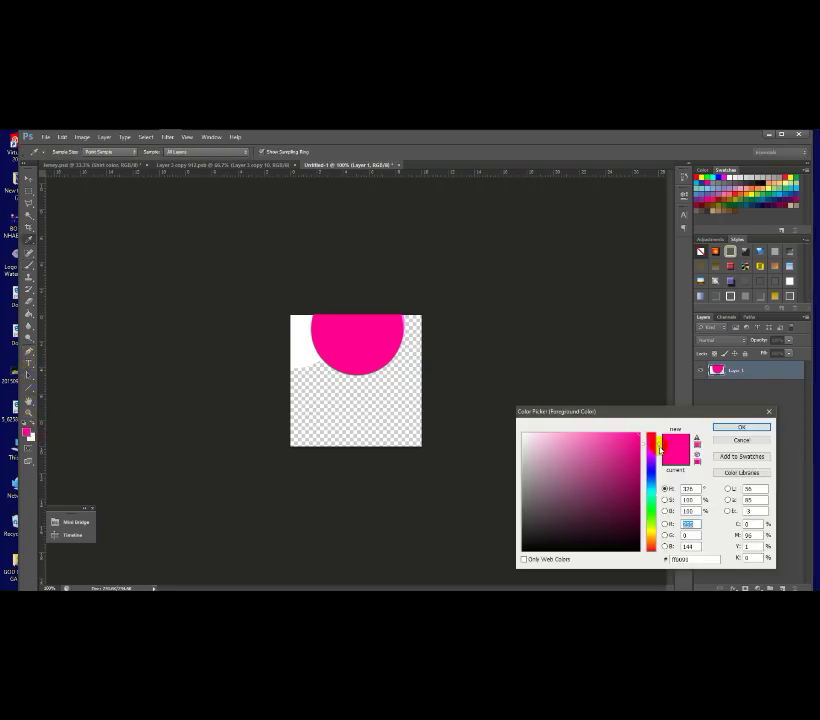
mouse_move(660, 447)
left_mouse_down()
mouse_move(655, 458)
mouse_move(646, 449)
mouse_move(660, 459)
mouse_move(668, 488)
left_mouse_up()
left_click(650, 489)
left_click(636, 434)
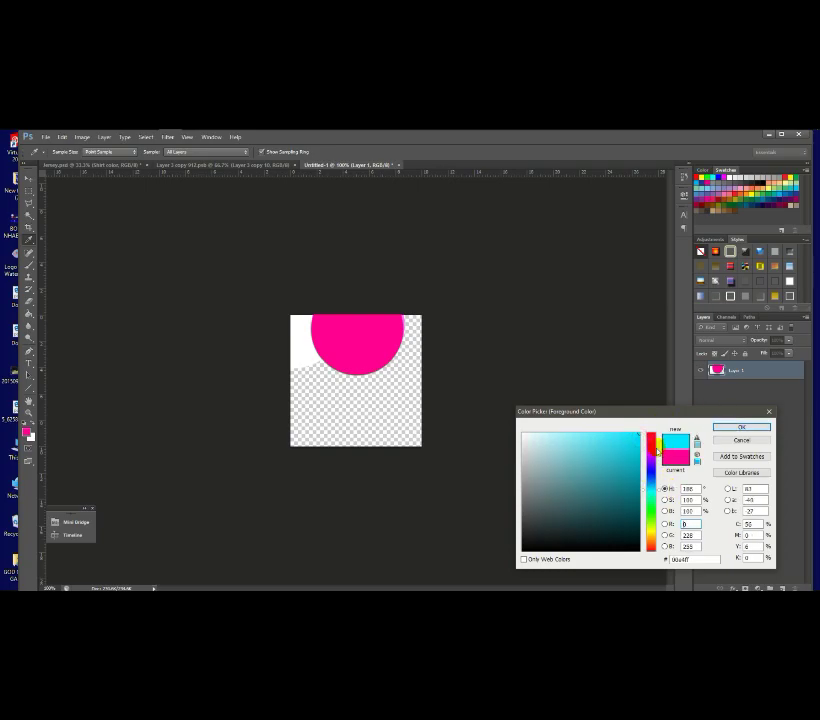
left_click(742, 428)
key("b")
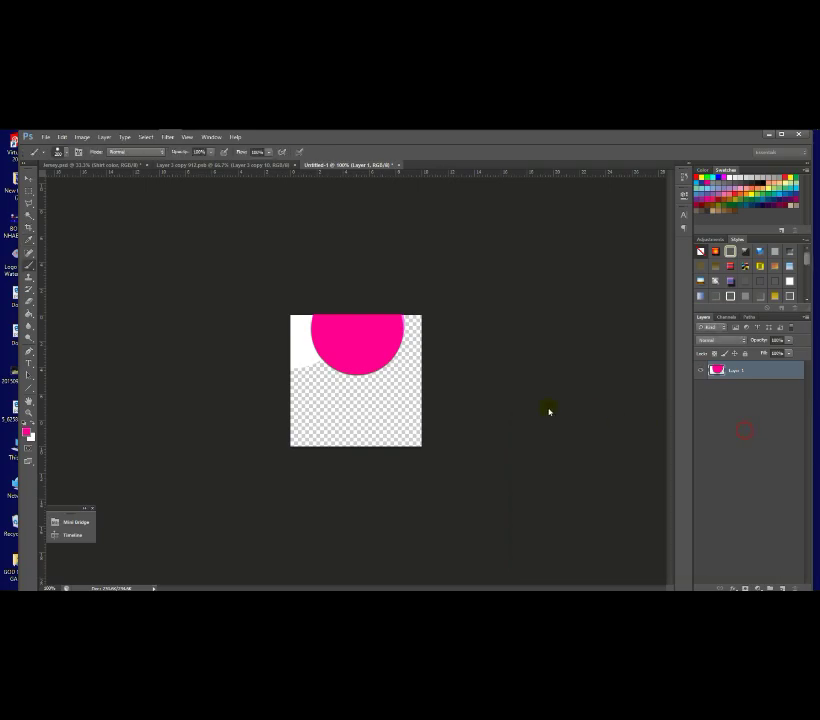
left_click(390, 334)
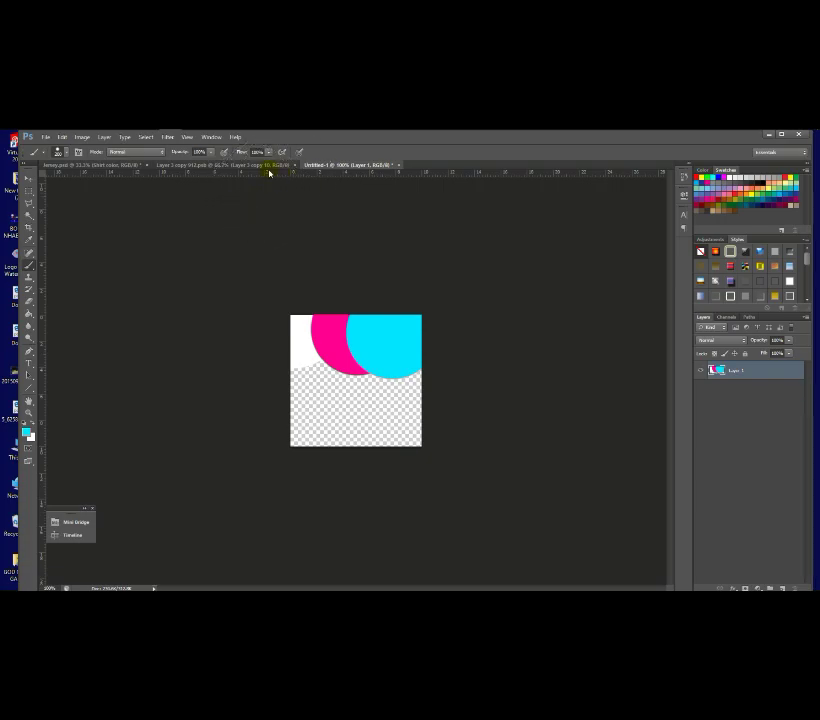
- Float the colour sample document in its own window and return to the shirt colour document beneath it
left_click_drag(315, 165, 130, 189)
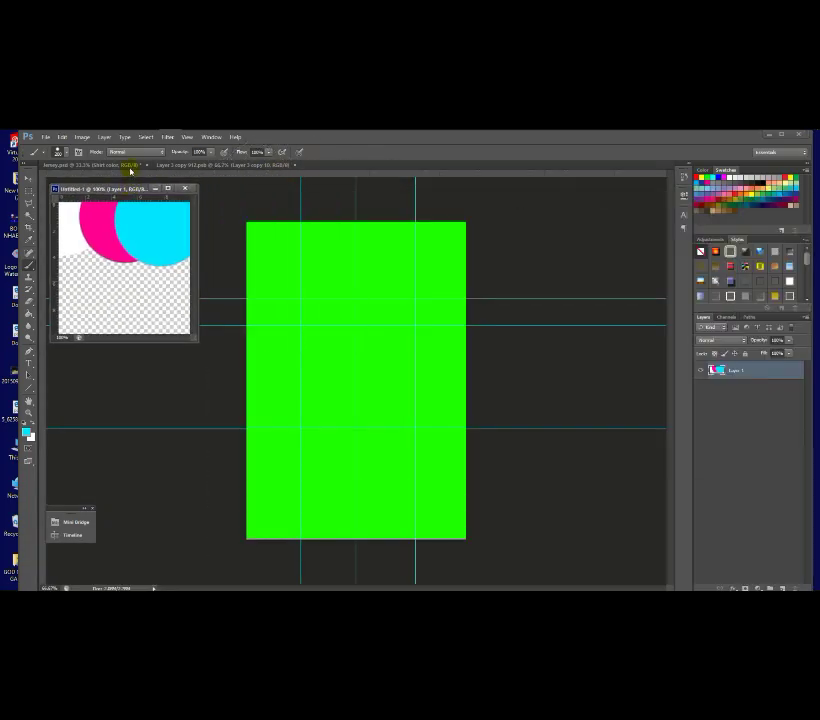
left_click(128, 165)
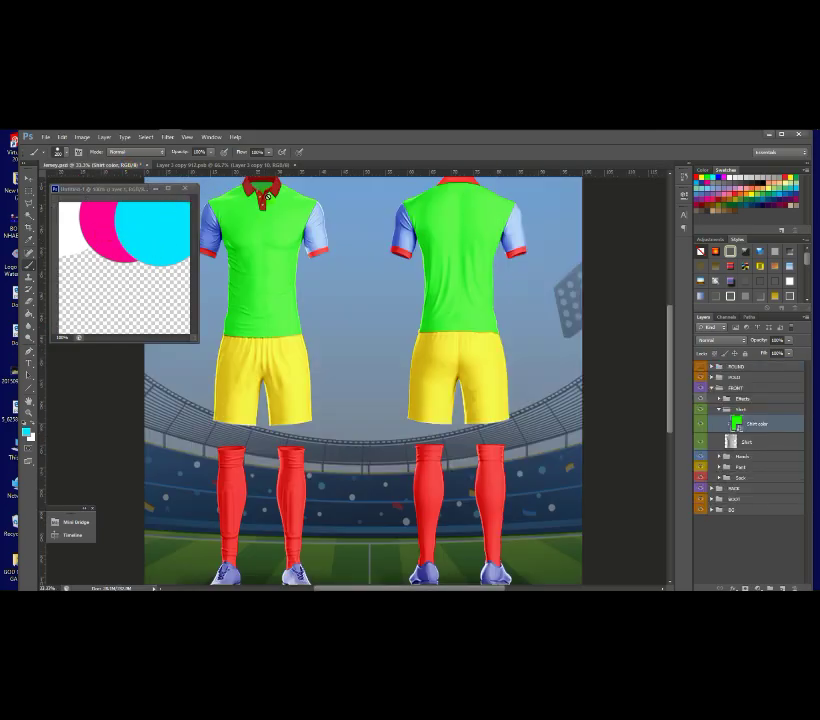
left_click(224, 167)
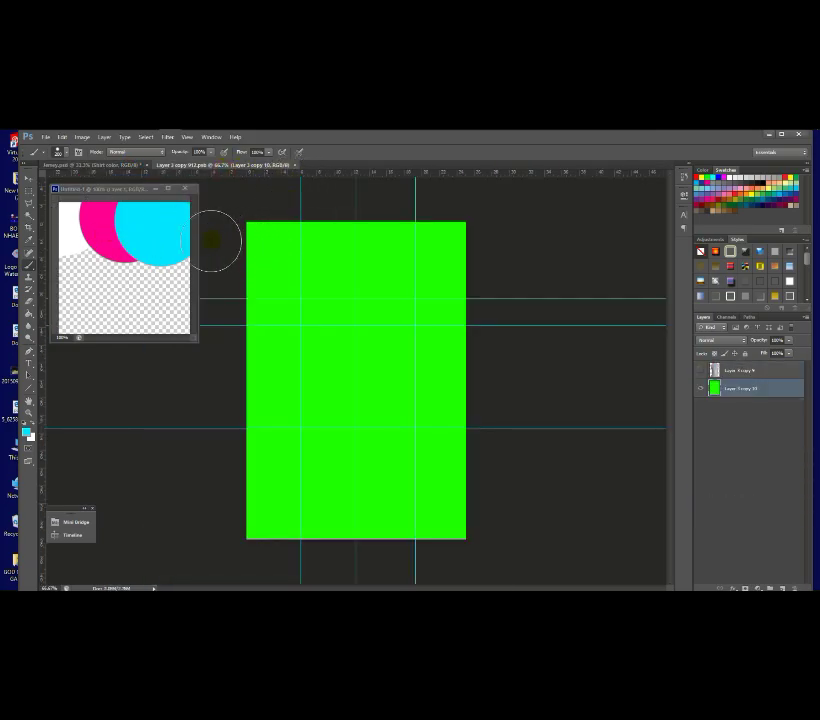
- Sample the cyan from the floating document and paint the upper part of the green shirt layer with it
left_click(167, 227, "alt")
left_click_drag(262, 229, 587, 226)
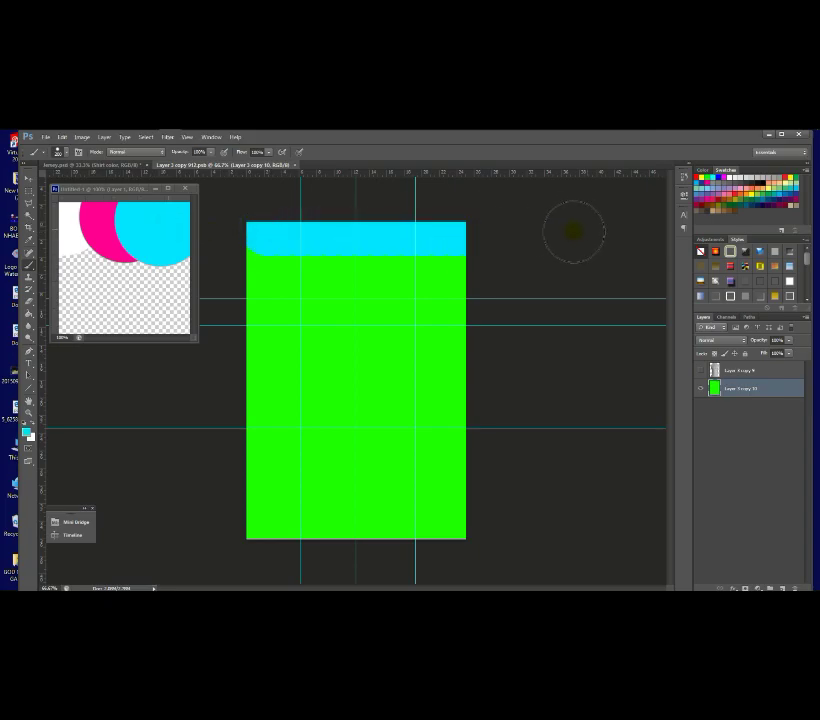
mouse_move(253, 287)
left_mouse_down()
mouse_move(461, 278)
mouse_move(447, 283)
left_mouse_up()
- Sample the white from the floating document and paint the whole shirt layer white, including the leftover green spot at the edge
left_click(73, 240, "alt")
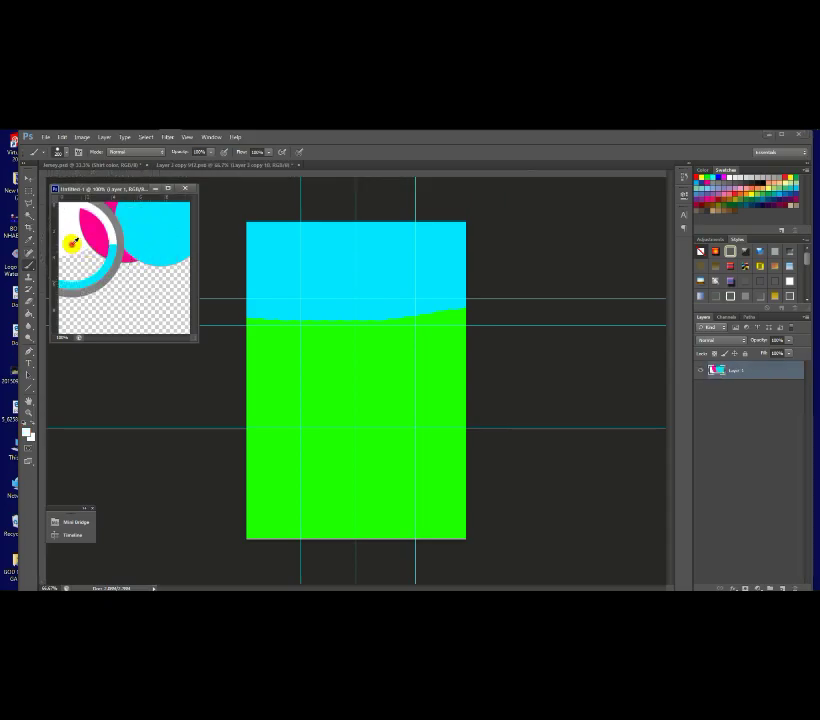
left_click(251, 246)
mouse_move(249, 240)
left_mouse_down()
mouse_move(402, 238)
mouse_move(214, 268)
mouse_move(382, 302)
mouse_move(436, 328)
mouse_move(455, 377)
mouse_move(238, 385)
mouse_move(245, 372)
mouse_move(55, 428)
mouse_move(663, 453)
mouse_move(628, 485)
mouse_move(298, 555)
left_mouse_up()
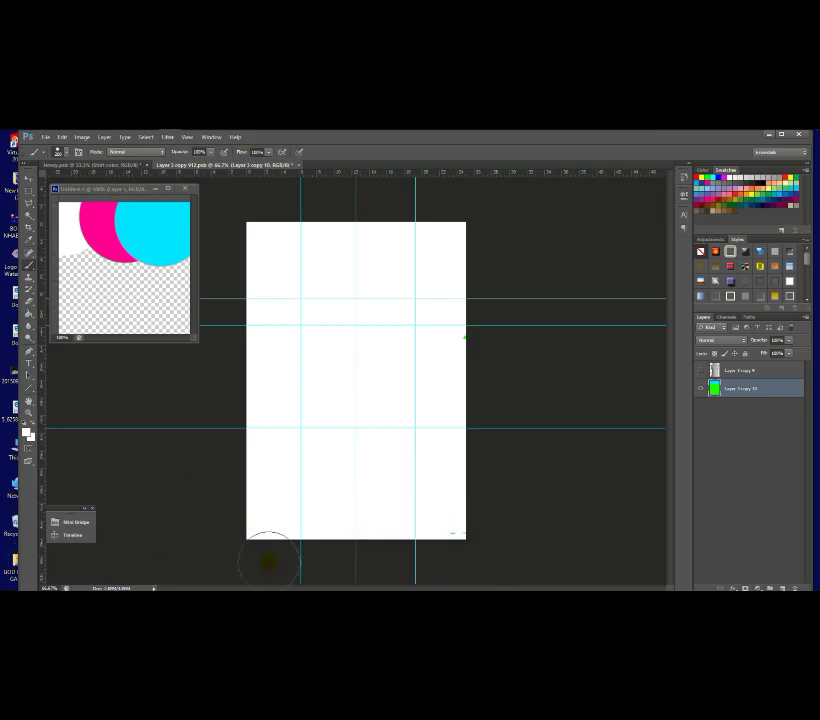
left_click(31, 182)
left_click(519, 378, "ctrl")
left_click(456, 383, "alt")
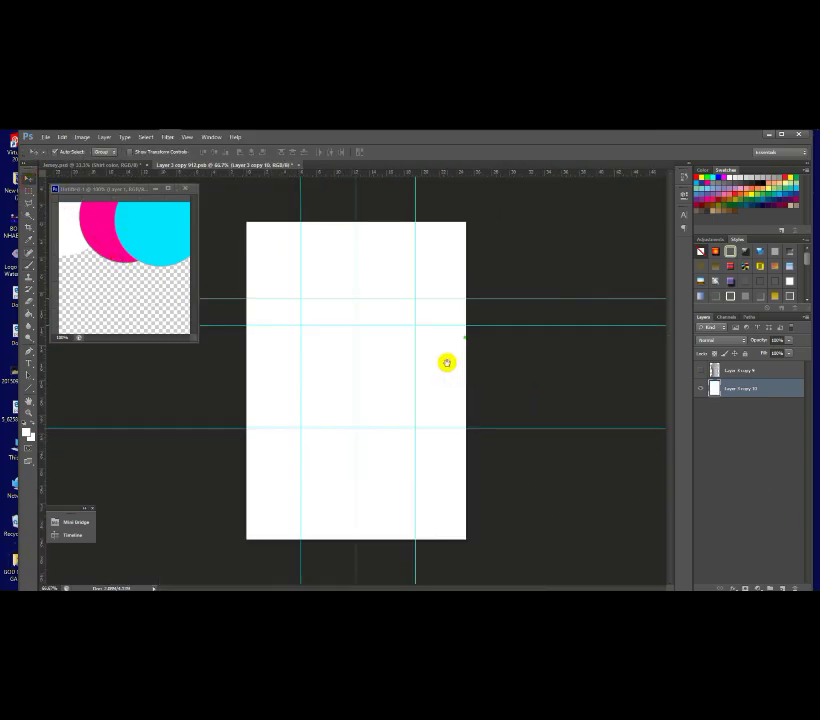
left_click(30, 268)
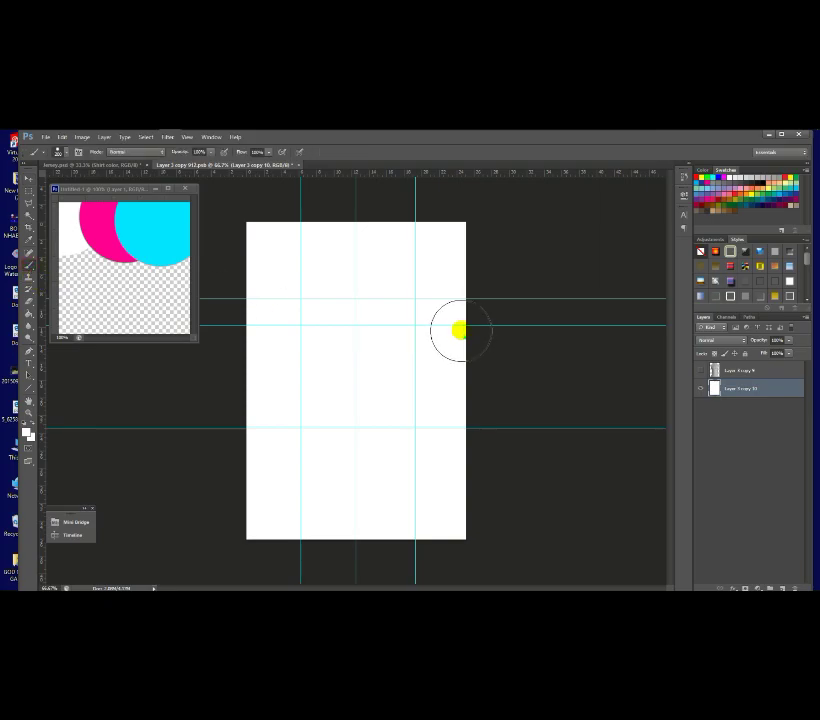
- Select a narrow full-height vertical strip down the centre of the shirt and add a new layer for it
left_click(30, 193)
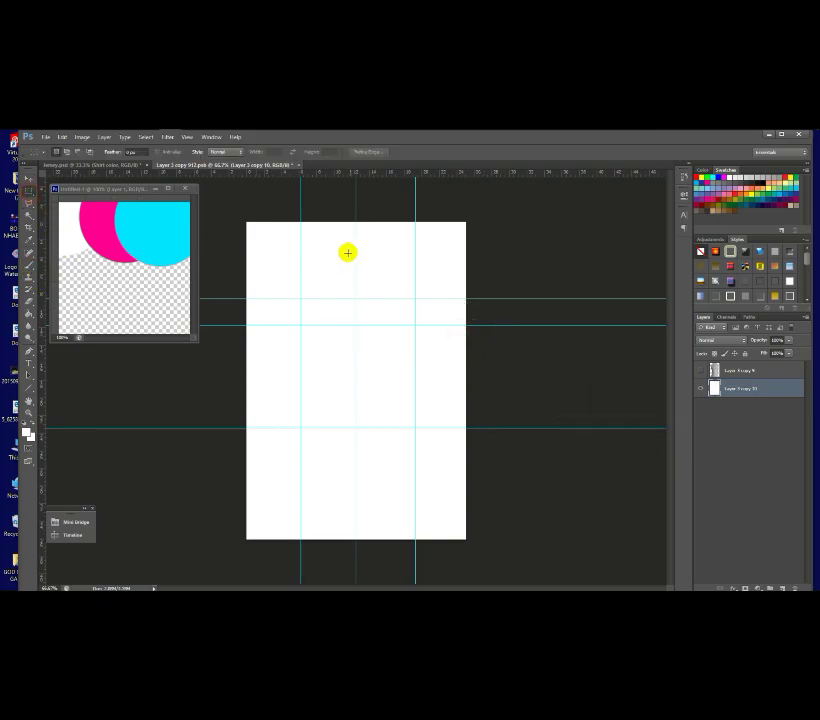
left_click_drag(335, 223, 375, 572)
left_click(385, 571)
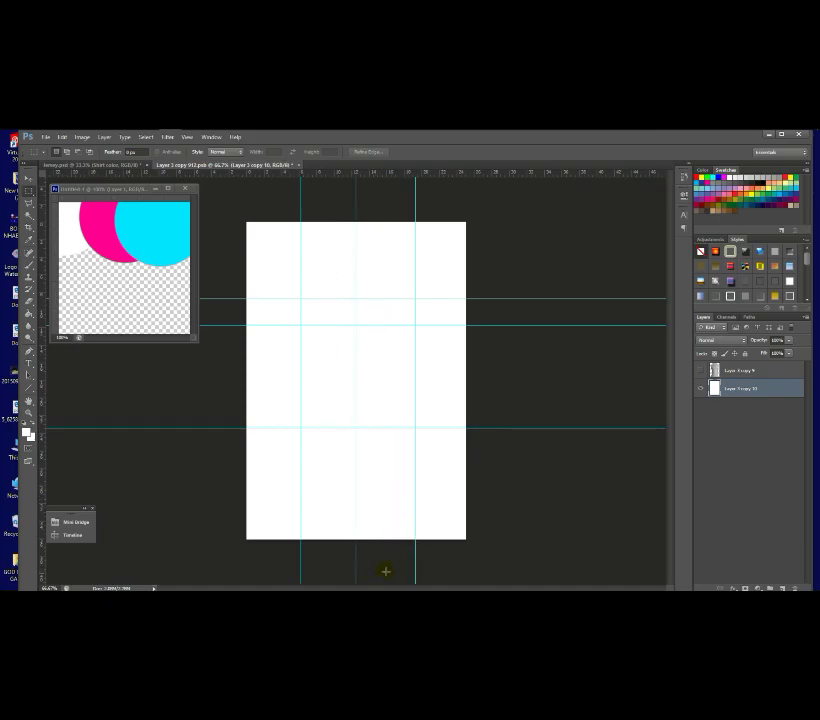
left_click(785, 587)
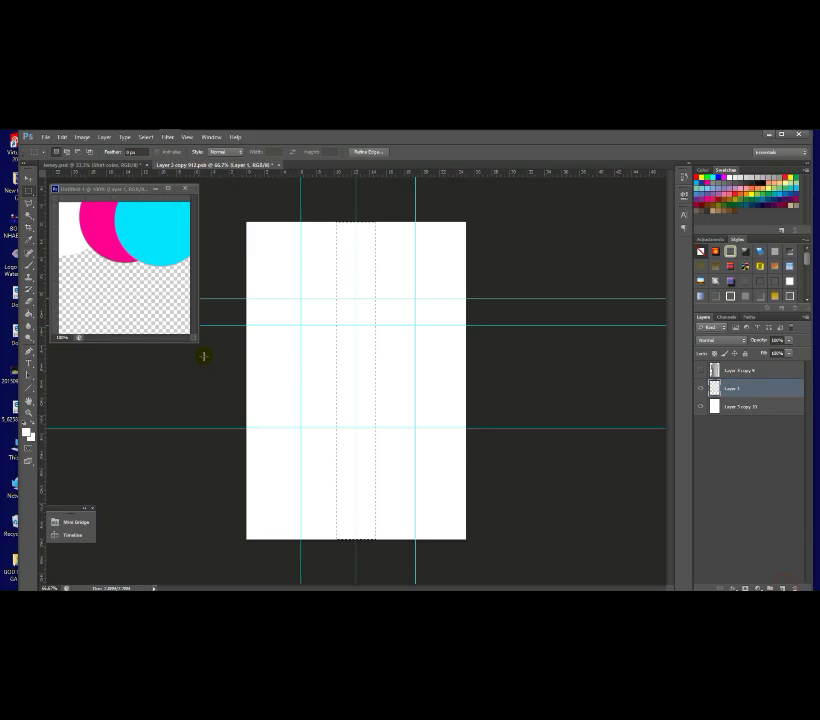
- Sample the cyan from the floating document, paint the selected centre strip with it and deselect
left_click(29, 264)
left_click(333, 227)
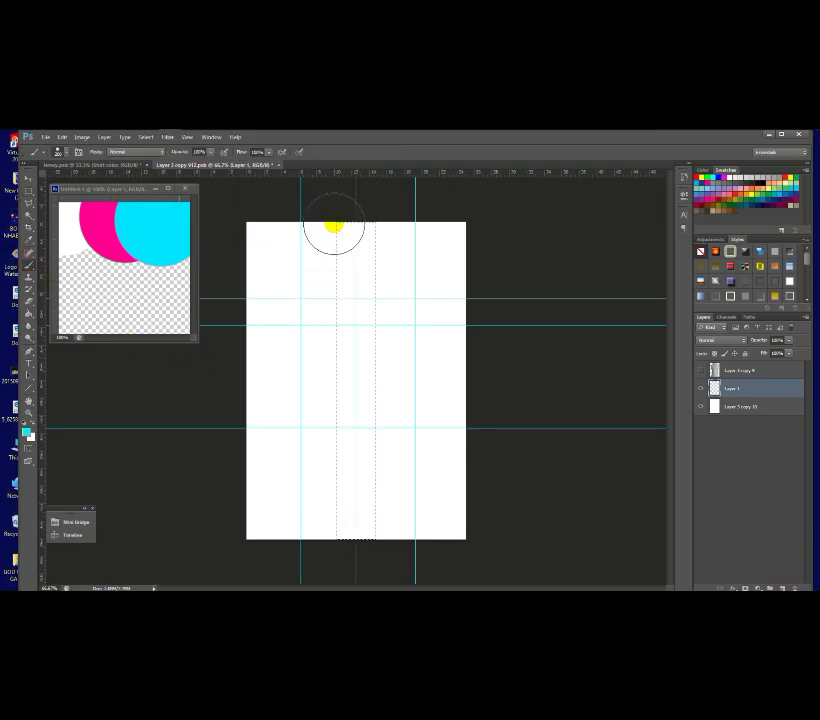
mouse_move(333, 227)
left_mouse_down()
mouse_move(322, 259)
mouse_move(333, 339)
mouse_move(428, 384)
mouse_move(364, 470)
mouse_move(341, 256)
mouse_move(361, 349)
mouse_move(334, 505)
mouse_move(371, 545)
mouse_move(368, 269)
left_mouse_up()
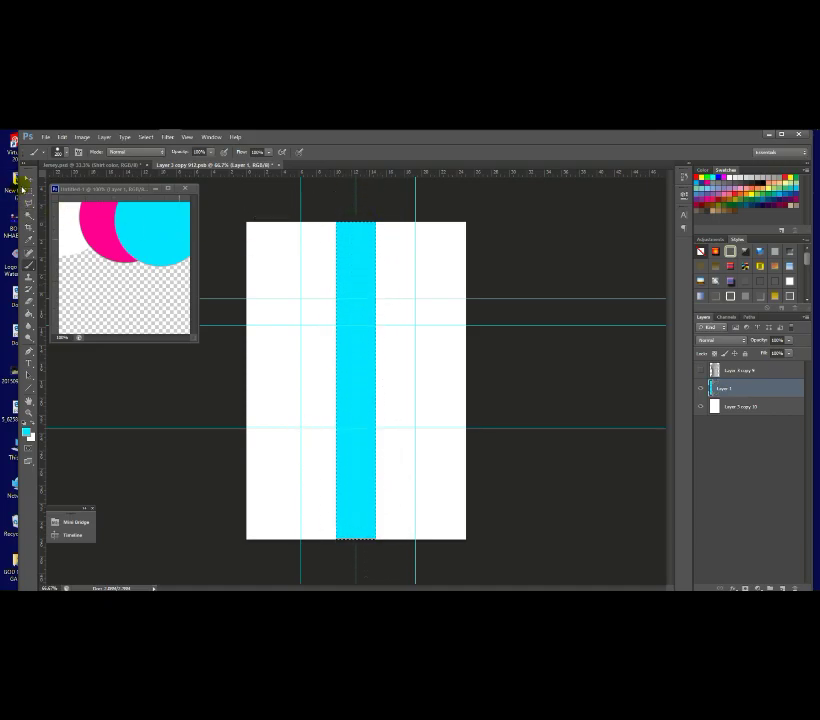
left_click(27, 189)
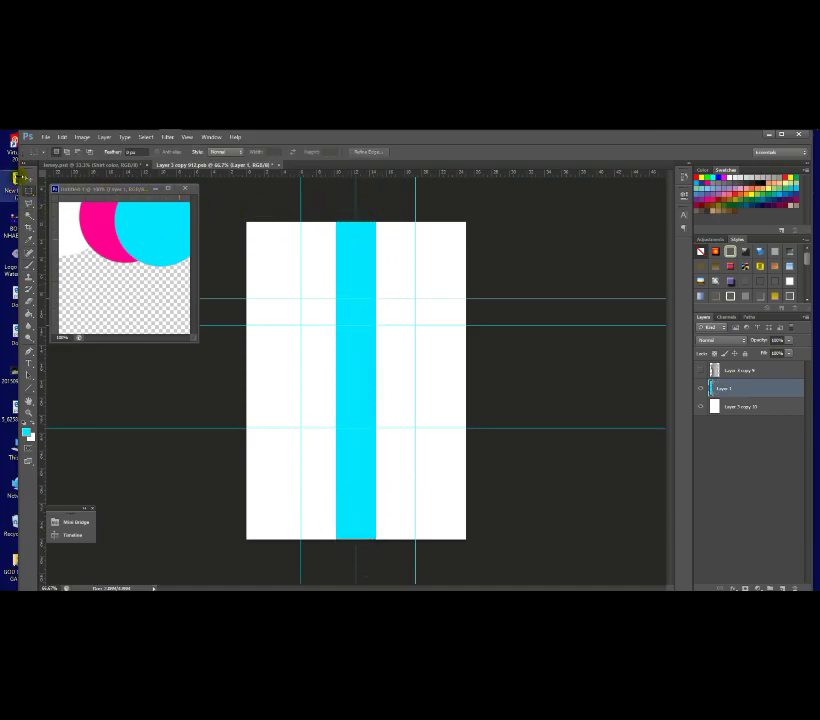
key("v")
scroll(338, 285, "up", 2)
scroll(338, 285, "down", 2)
scroll(338, 285, "up", 2)
scroll(338, 285, "down", 2)
left_click(356, 278)
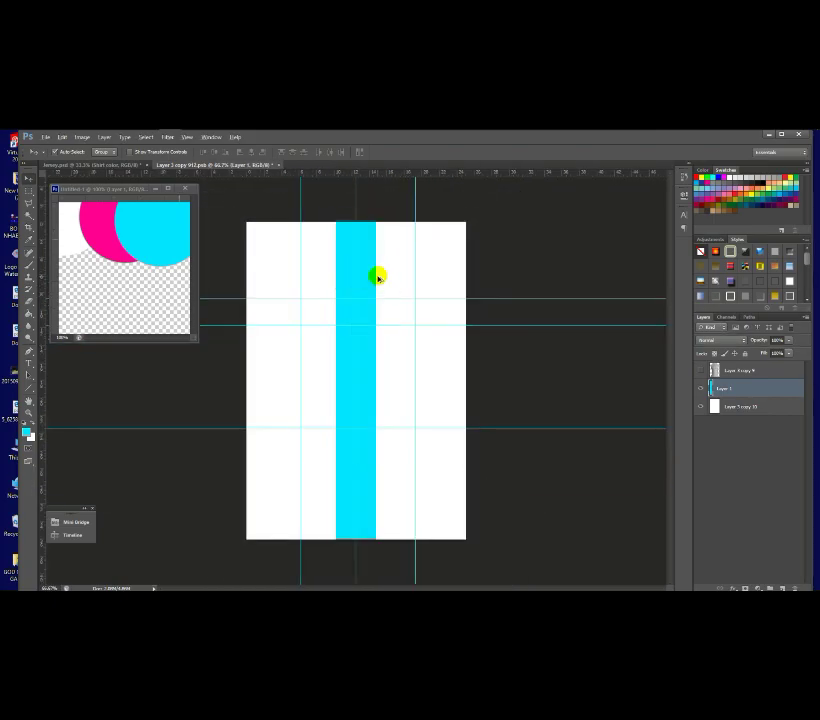
left_click_drag(373, 277, 187, 234)
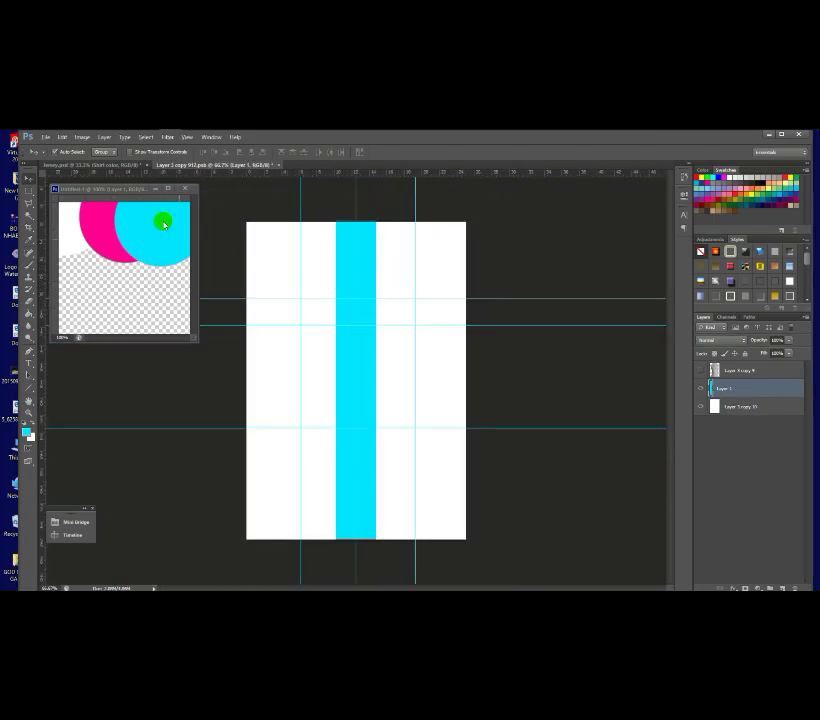
- Try to duplicate the cyan centre stripe towards the right edge of the shirt, and discard the copy
left_click(26, 192)
left_click_drag(322, 210, 425, 578)
left_click_drag(386, 536, 299, 188)
left_click(28, 179)
left_click_drag(361, 274, 440, 276)
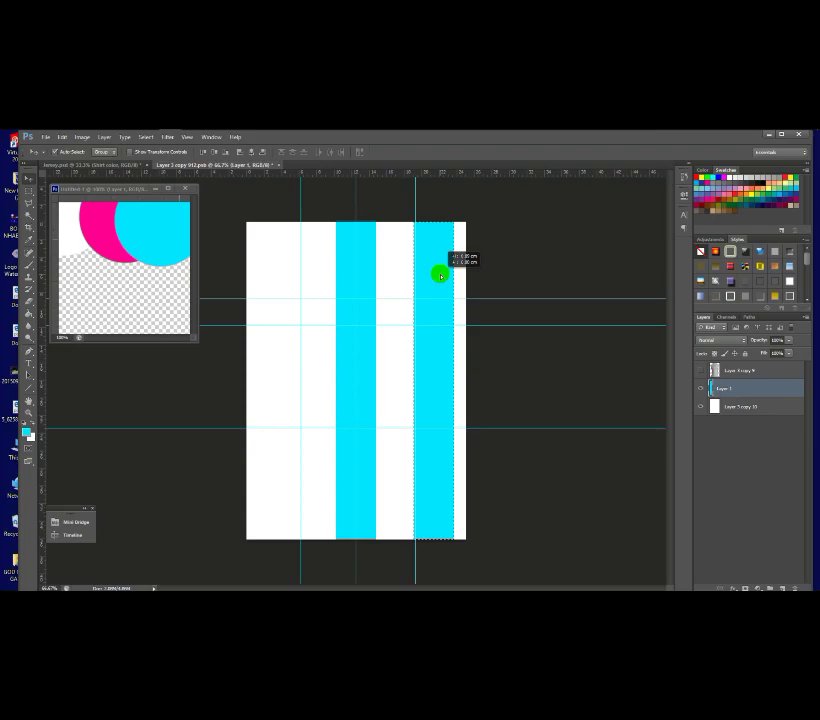
left_click_drag(440, 275, 440, 275)
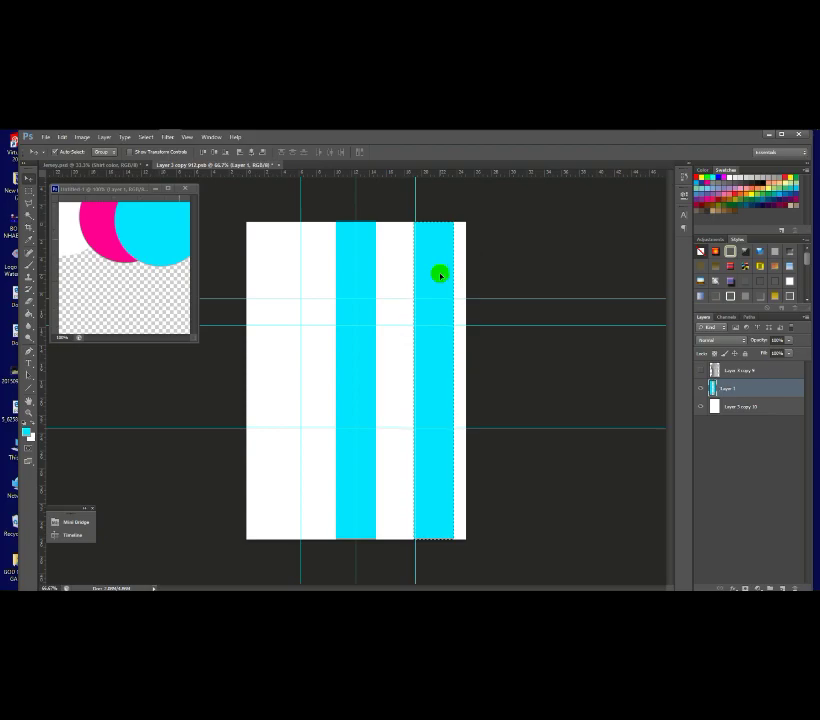
key("Delete")
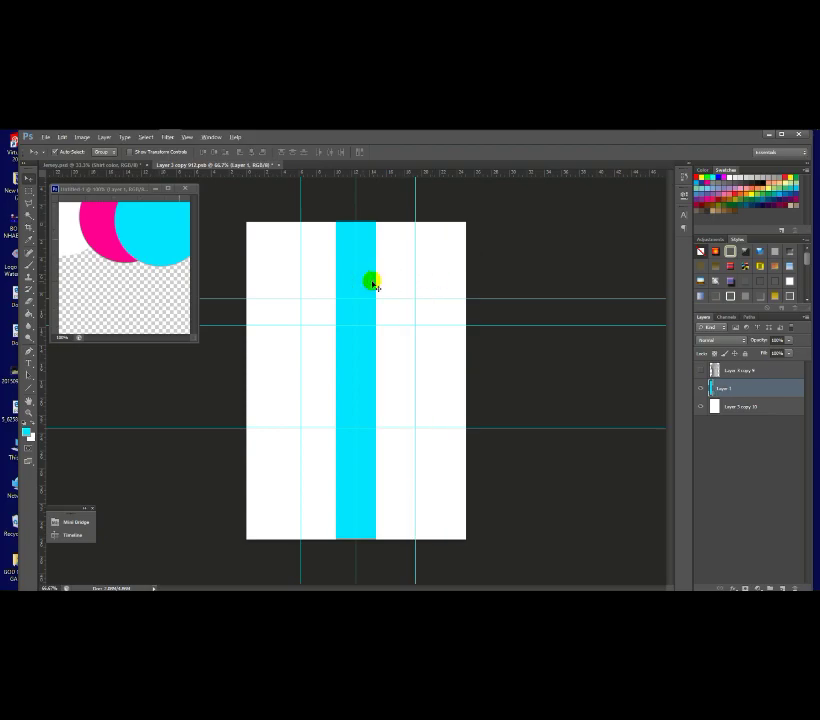
scroll(361, 247, "down", 1)
scroll(361, 247, "up", 2)
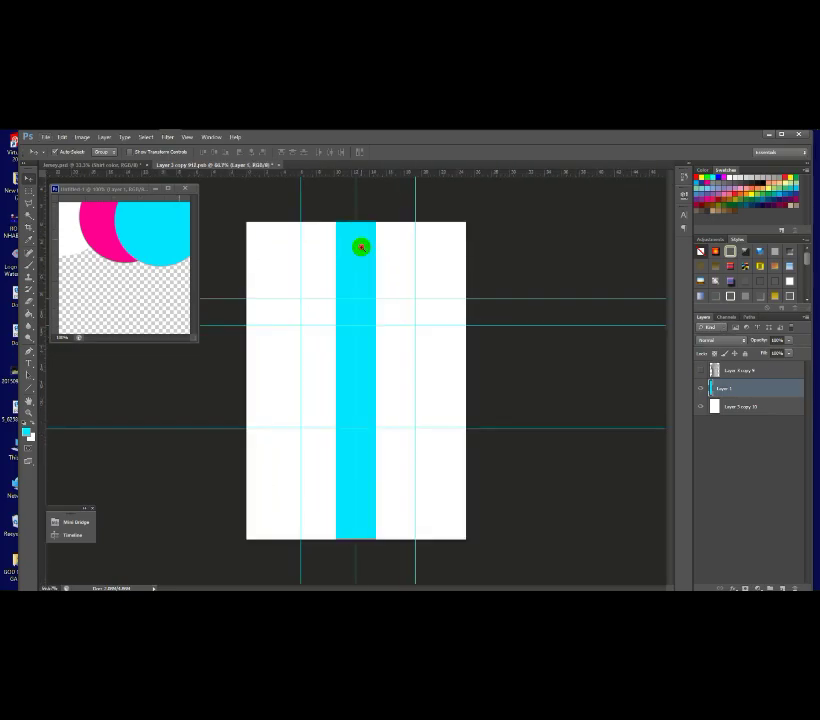
scroll(361, 247, "down", 1)
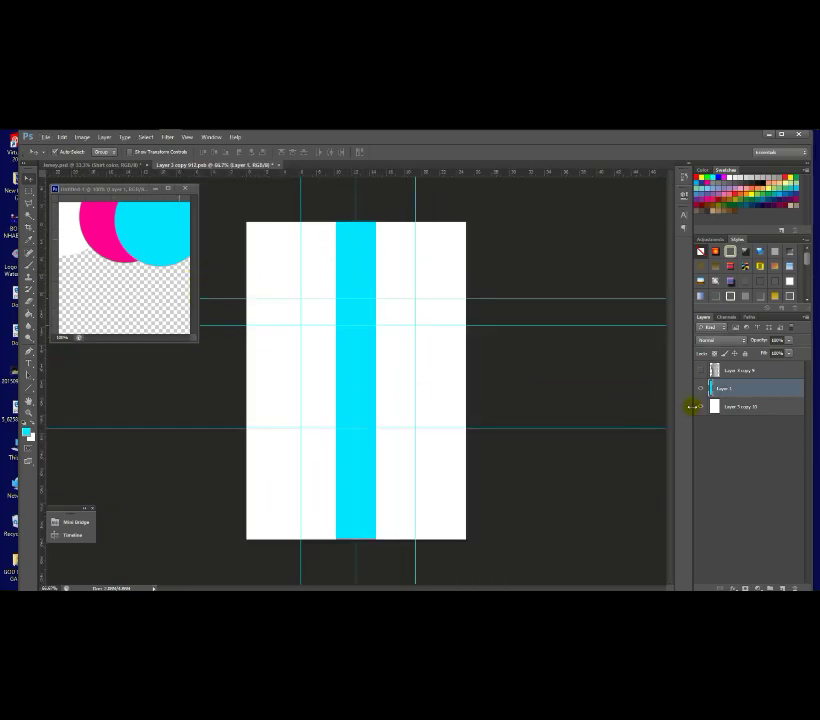
- Switch to File Explorer and open New folder (2) inside the YOUTUBE folder to find a pattern image
left_click(127, 139)
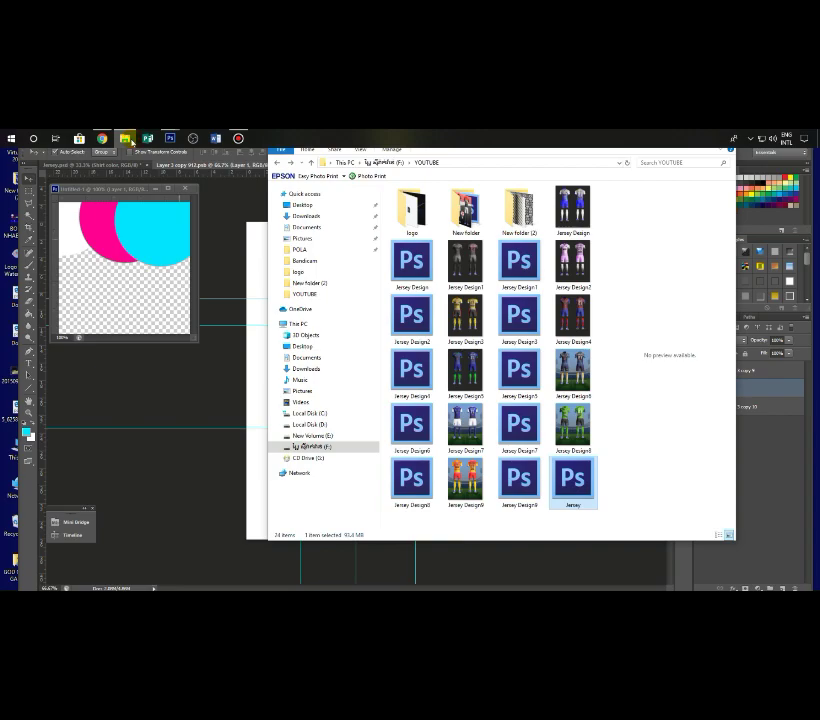
left_click(128, 139)
left_click(128, 139)
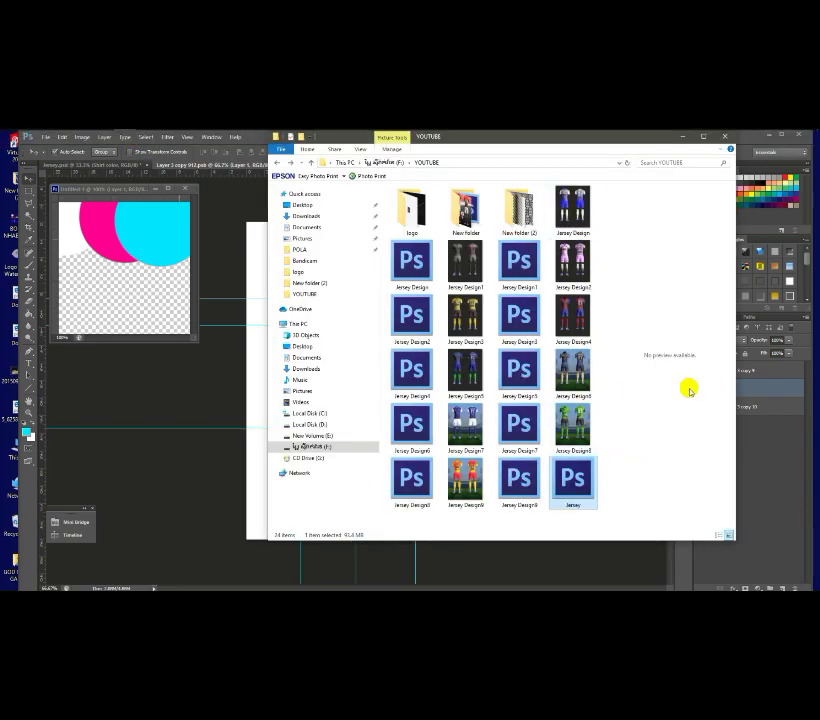
double_click(518, 212)
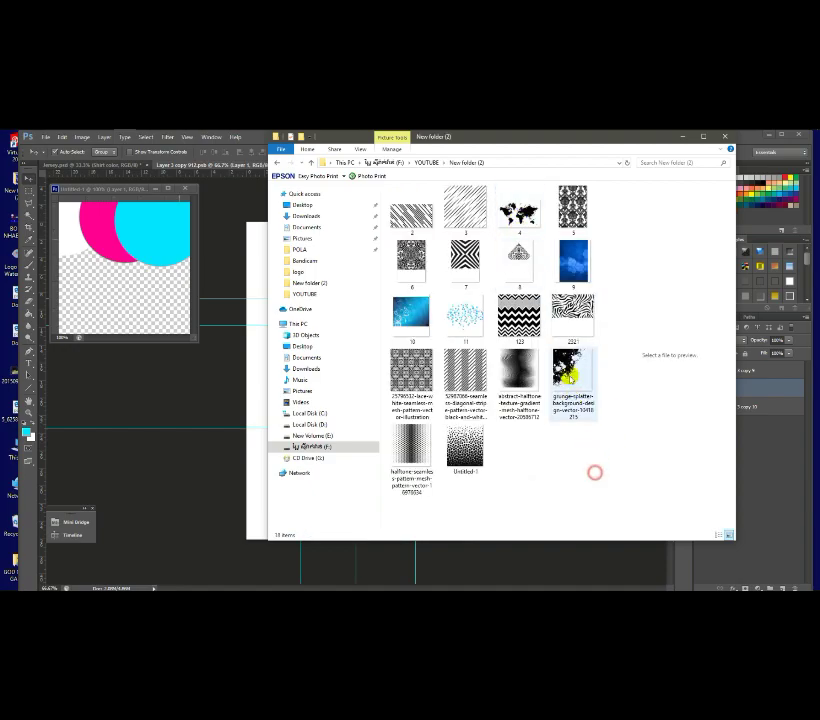
left_click(568, 322)
left_click(547, 463)
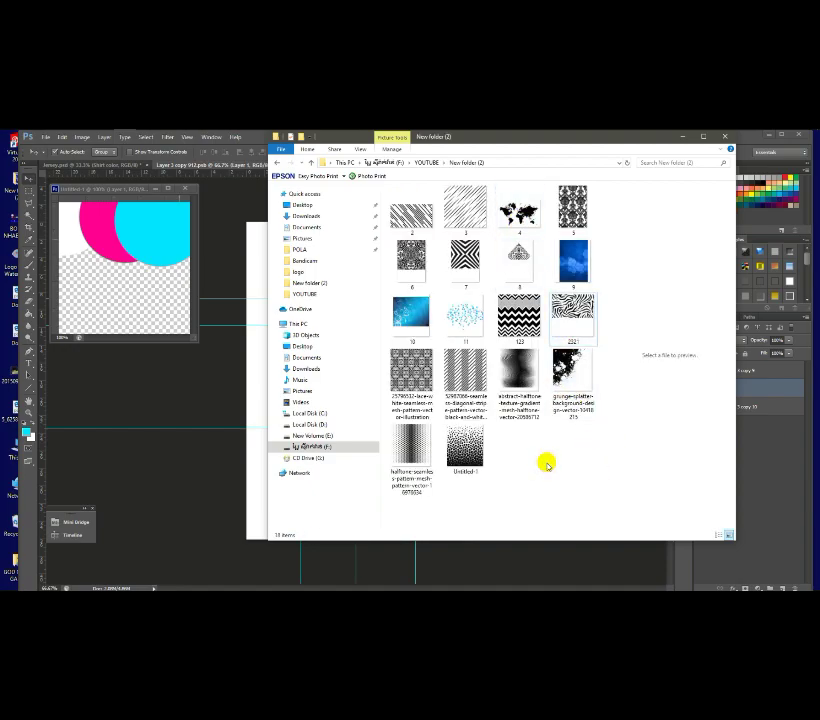
- Try to place the halftone seamless mesh pattern file directly in the shirt colour document, and cancel the placement
left_click(430, 447)
left_click_drag(430, 447, 213, 437)
left_click_drag(263, 233, 238, 244)
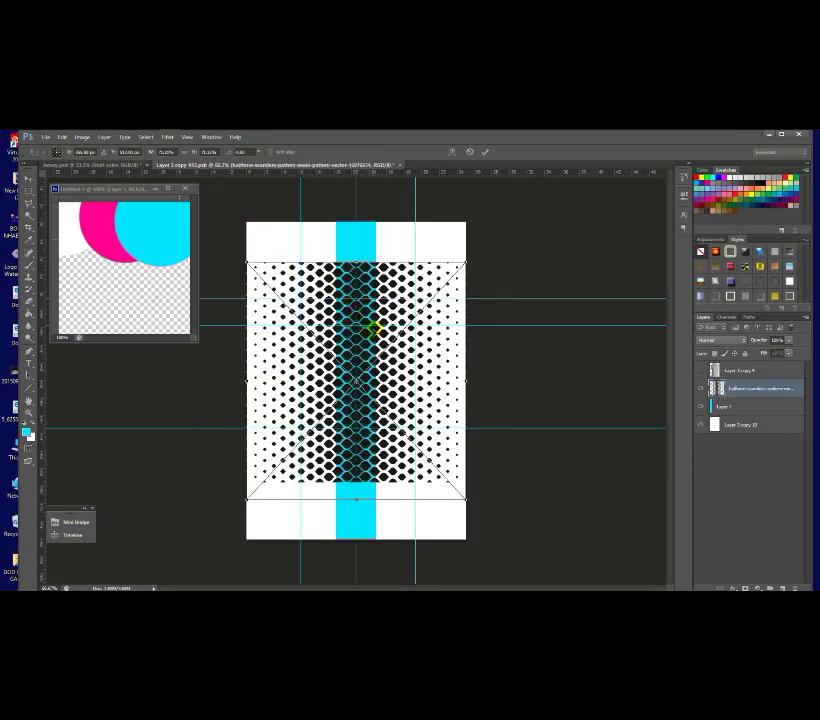
key("Escape")
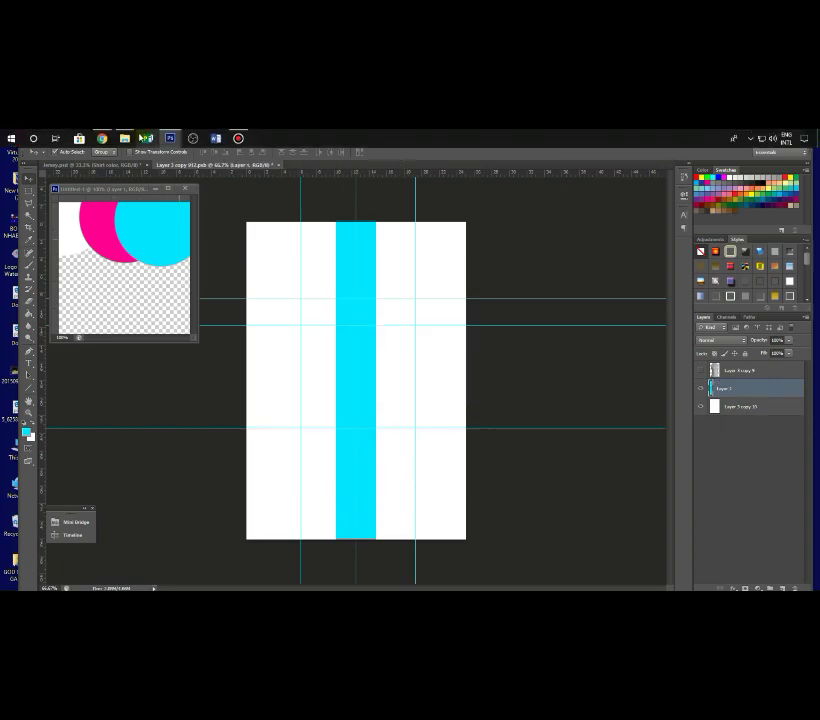
- Open the halftone mesh pattern as its own Photoshop document and bring it into the shirt colour document as a layer above the stripe
left_click(125, 138)
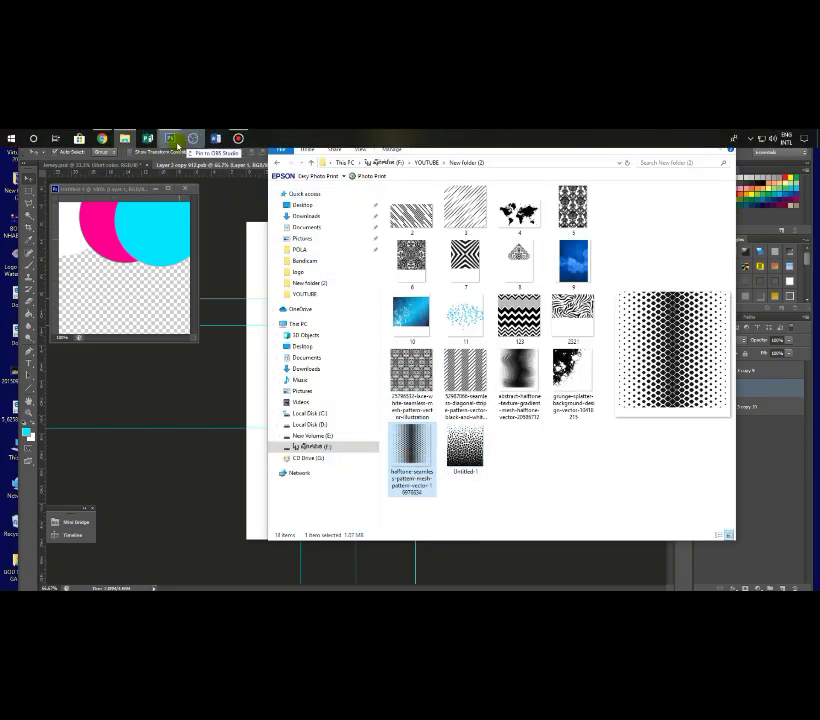
mouse_move(170, 138)
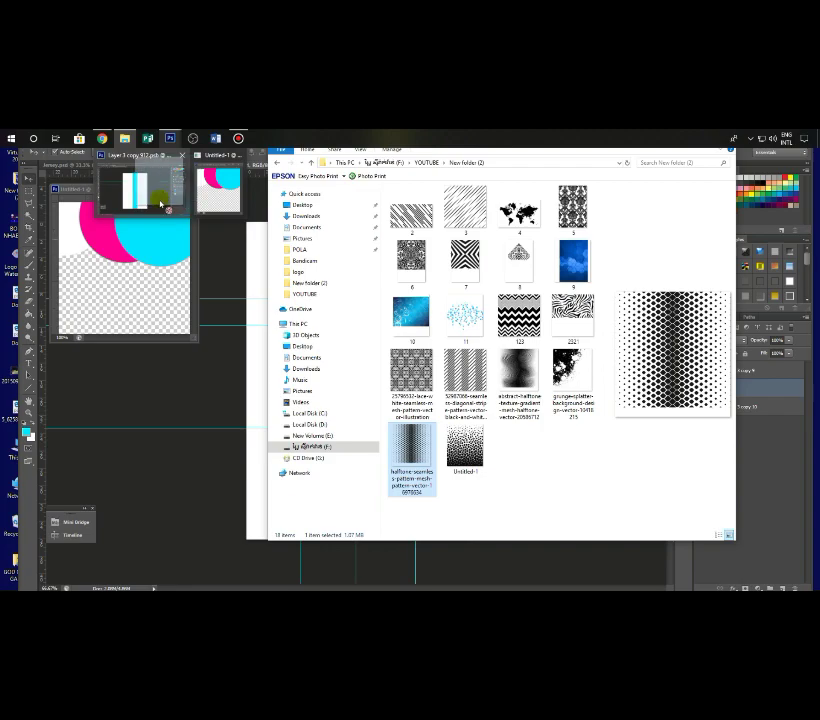
left_click_drag(160, 205, 344, 165)
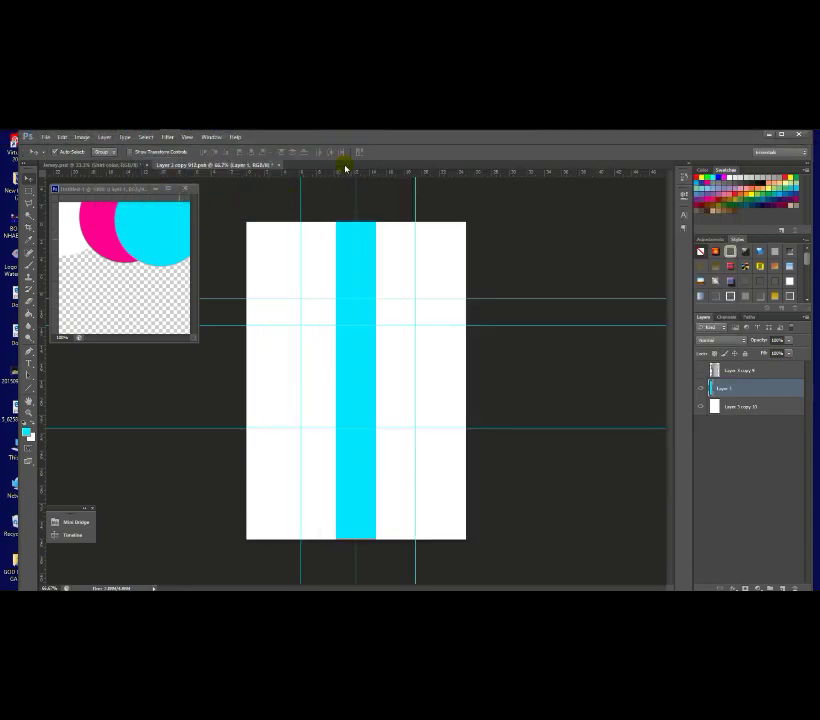
mouse_move(350, 278)
left_mouse_down()
mouse_move(256, 161)
mouse_move(352, 303)
mouse_move(370, 244)
mouse_move(371, 284)
mouse_move(366, 275)
left_mouse_up()
- Scale the halftone pattern to about 21% width, centred over the cyan stripe from the shirt's top edge to the second horizontal guide
key("ctrl+t")
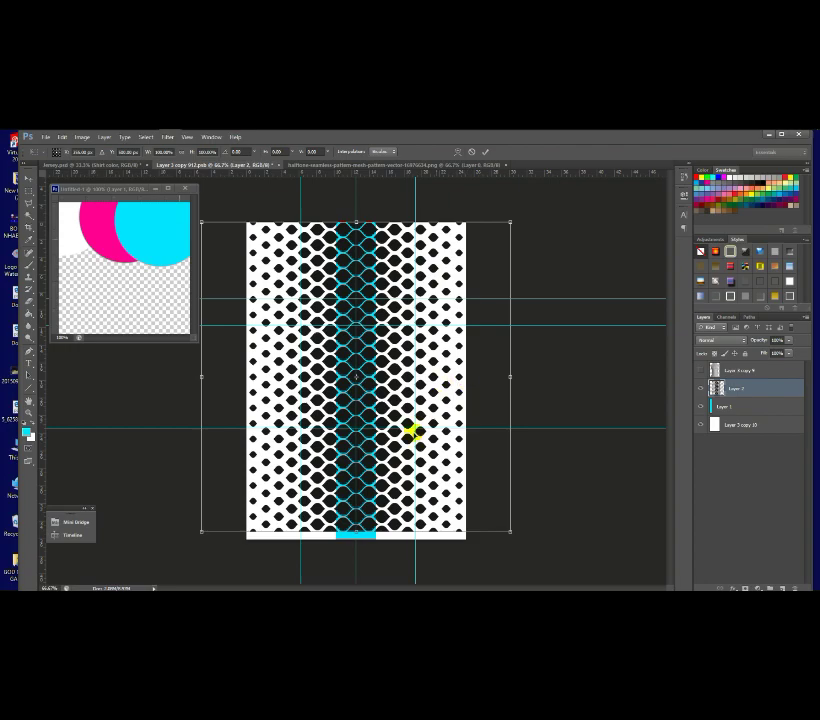
left_click_drag(357, 531, 358, 538)
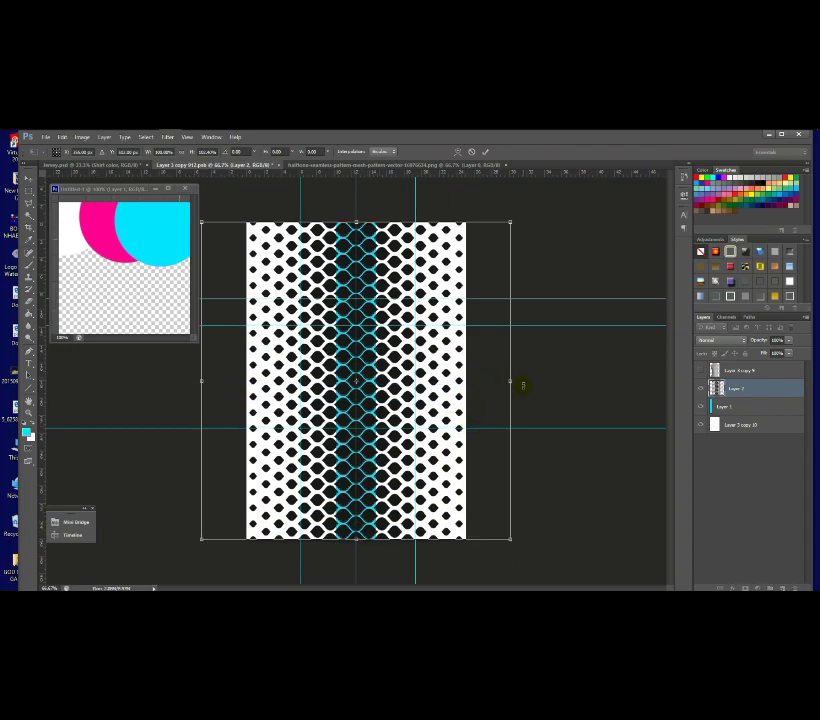
left_click_drag(510, 381, 415, 417)
left_click_drag(355, 540, 378, 412)
left_click_drag(413, 319, 395, 317)
left_click_drag(356, 413, 353, 364)
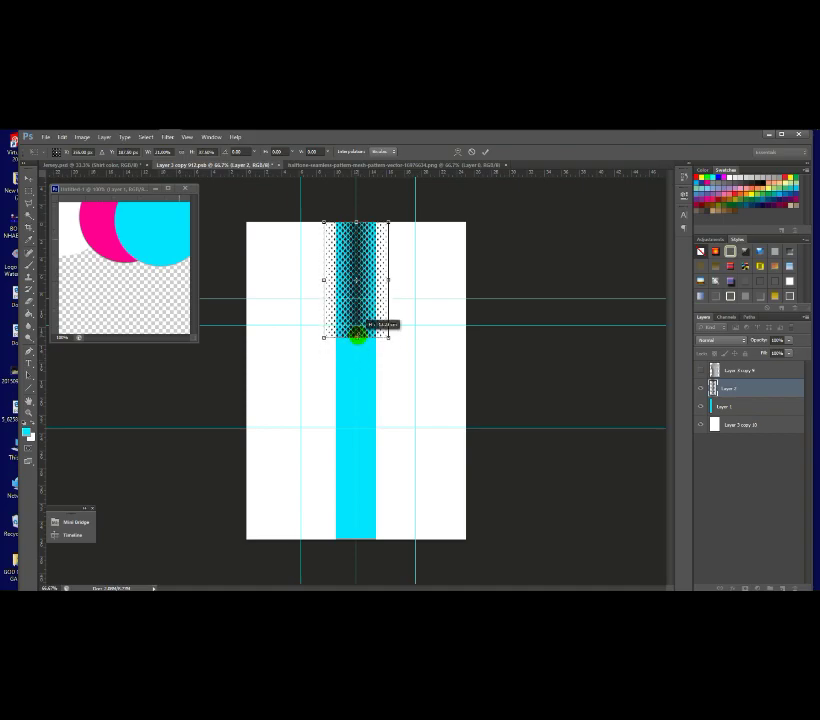
left_click_drag(360, 326, 361, 327)
key("Return")
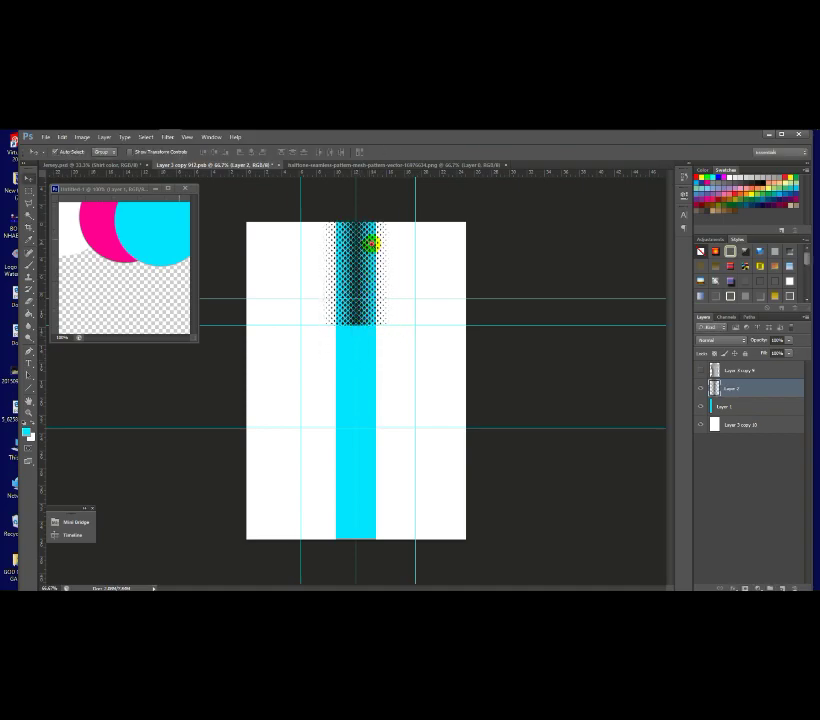
- Select the halftone block and duplicate it directly beneath itself along the cyan stripe, reaching the third horizontal guide
scroll(371, 243, "up", 2)
scroll(371, 243, "down", 1)
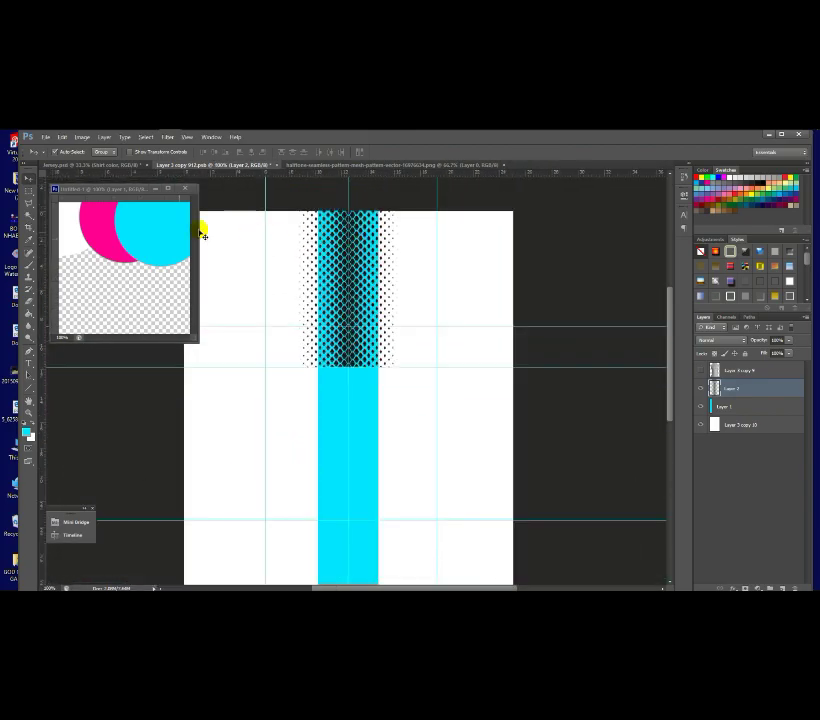
left_click(29, 191)
left_click_drag(278, 196, 480, 395)
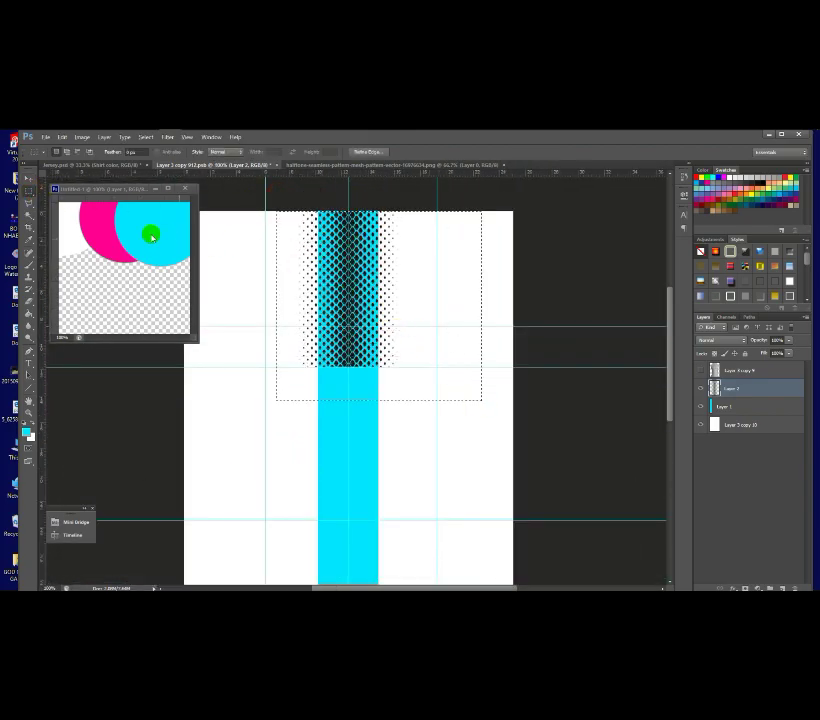
left_click(28, 184)
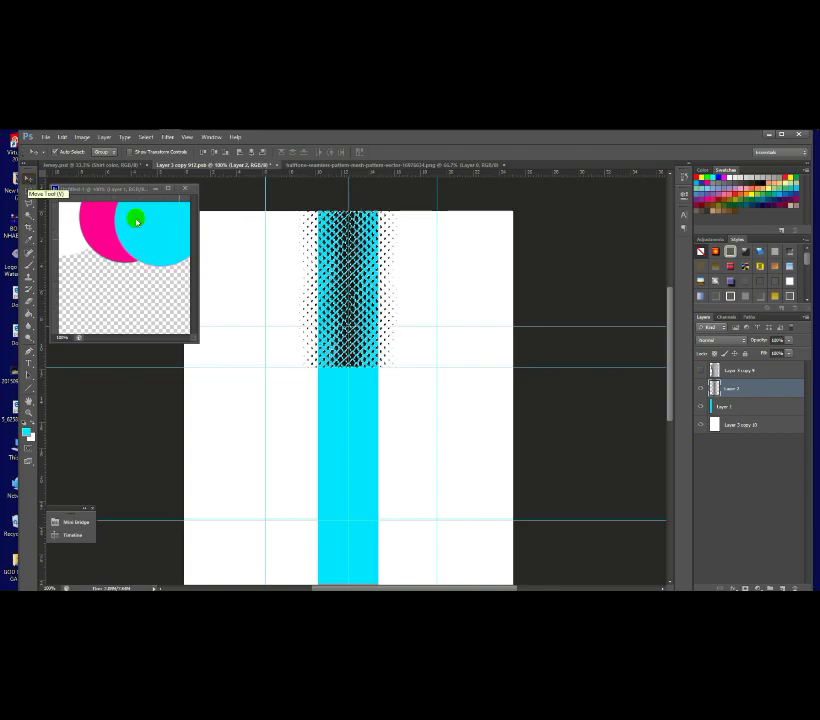
left_click_drag(338, 280, 346, 417)
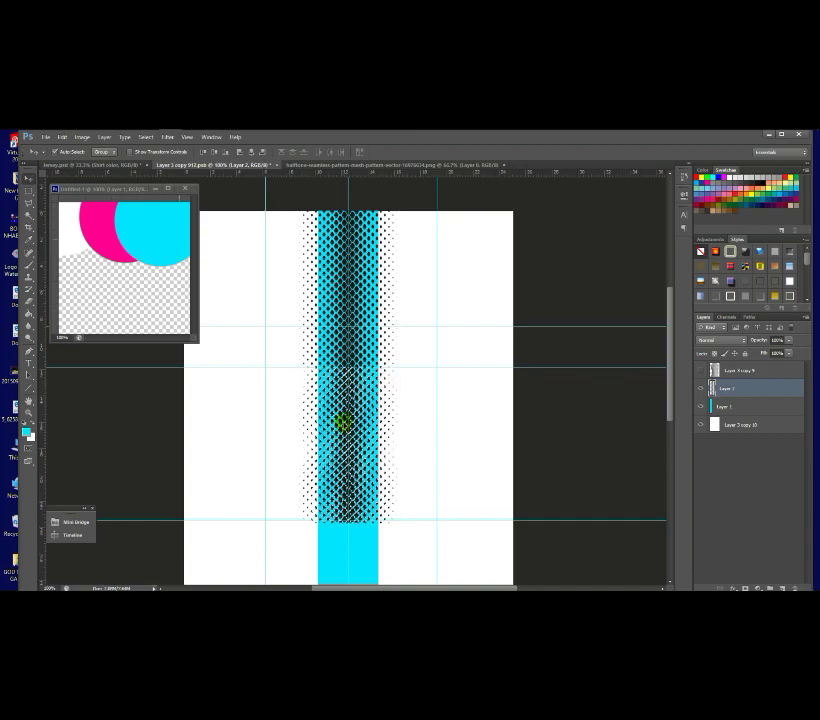
- Examine the seam between the two halftone blocks up close with the guides hidden, and restore the guides
left_click(29, 190)
left_click(337, 366)
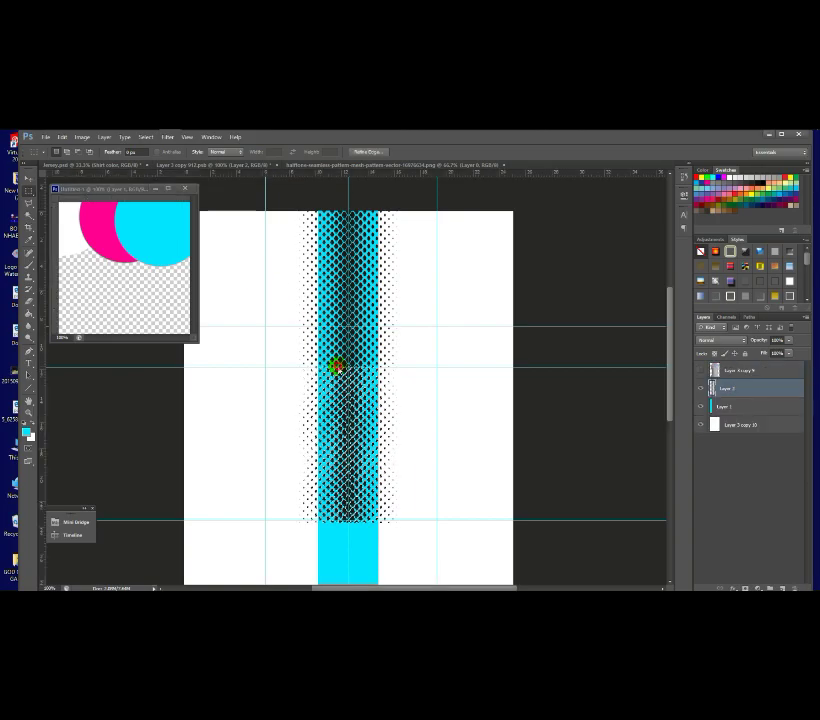
scroll(357, 354, "up", 2)
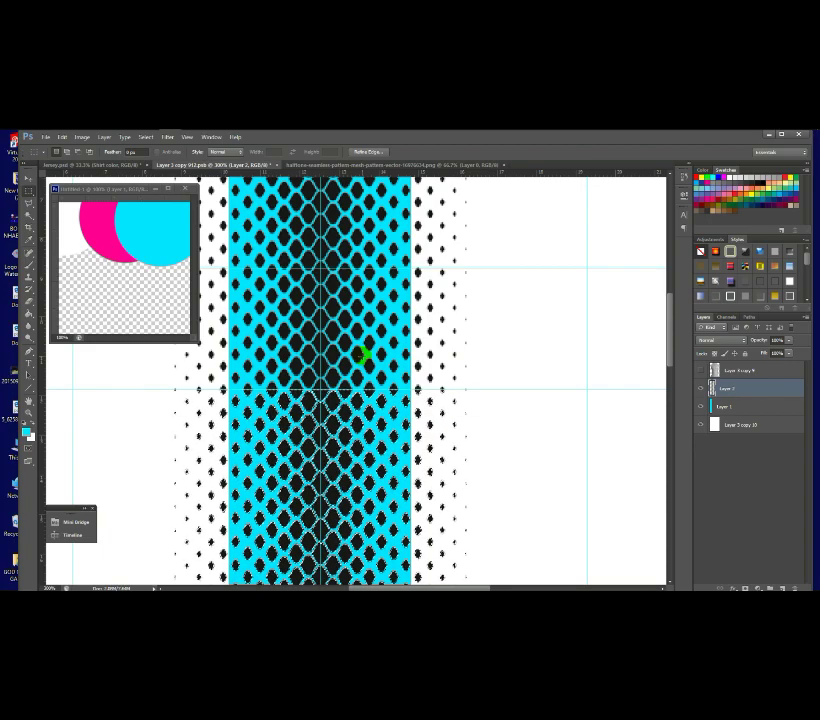
key("ctrl+h")
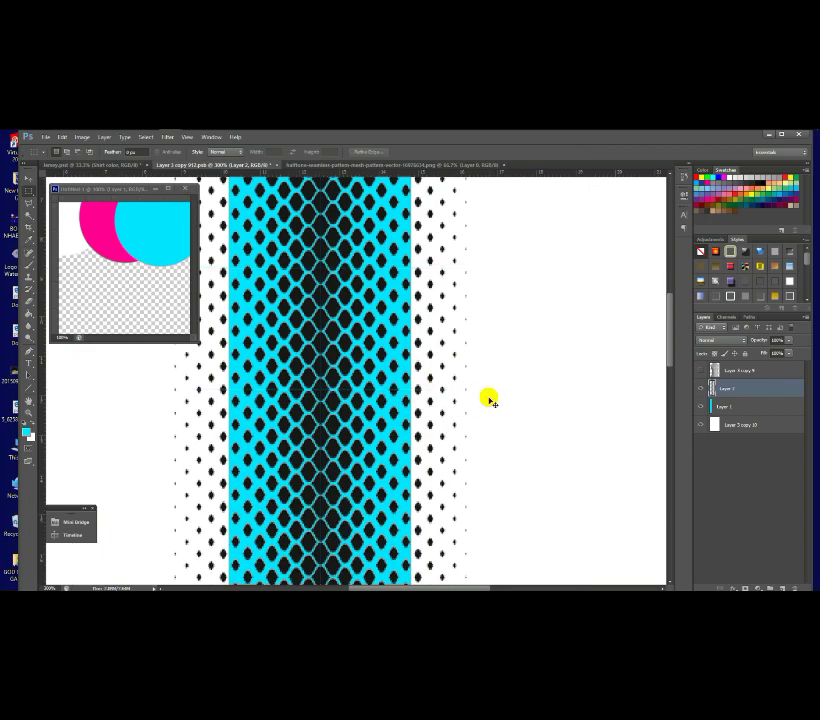
key("ctrl+h")
- Select the whole halftone pattern down to the third horizontal guide and duplicate it down the cyan stripe past the shirt's bottom edge
scroll(366, 384, "down", 3)
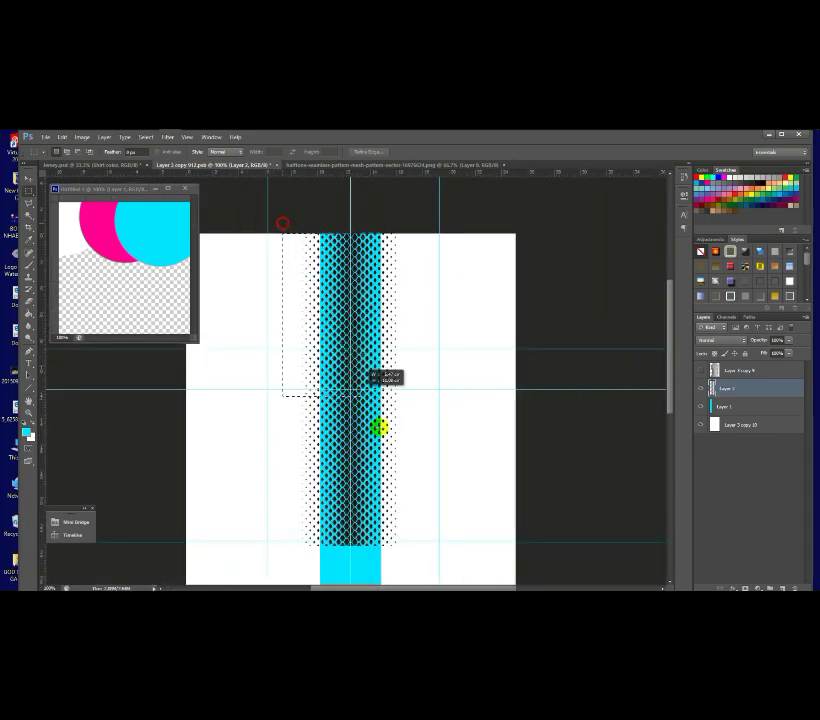
left_click_drag(433, 549, 433, 549)
key("ctrl+minus")
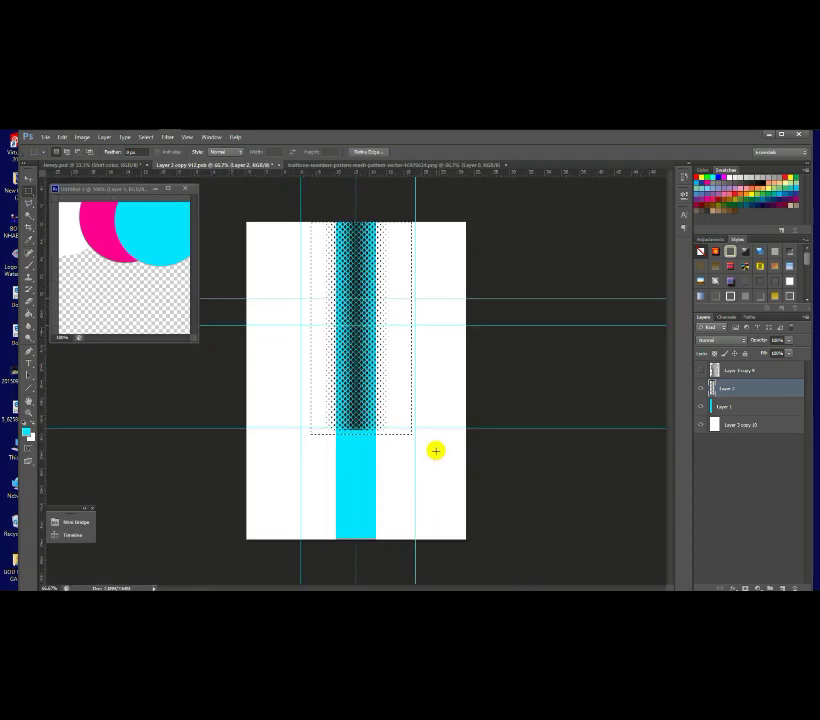
key("v")
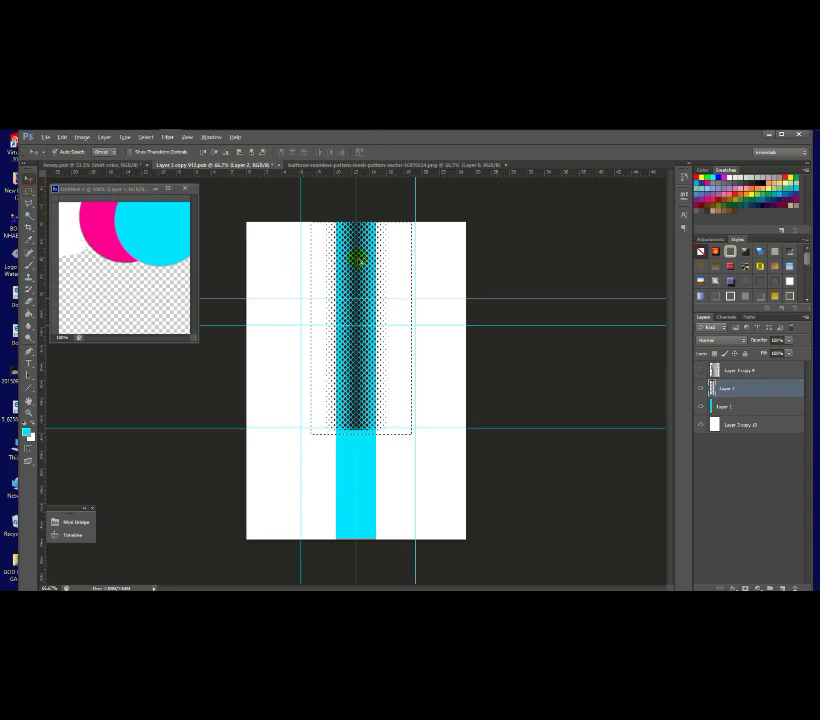
left_click_drag(359, 260, 361, 378)
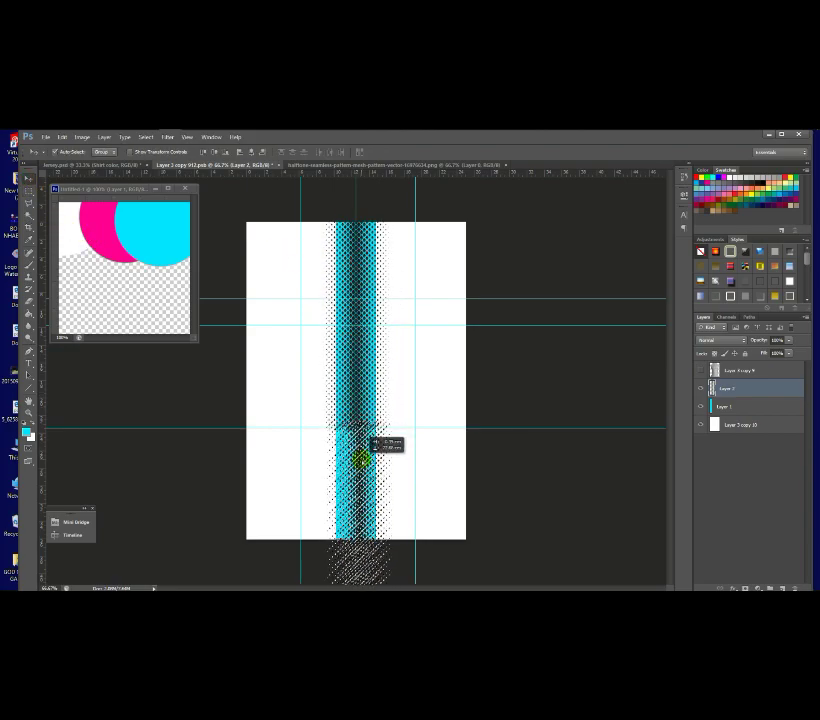
- Nudge the duplicated halftone block until its dots line up seamlessly with the pattern above, and deselect it
scroll(359, 459, "up", 3)
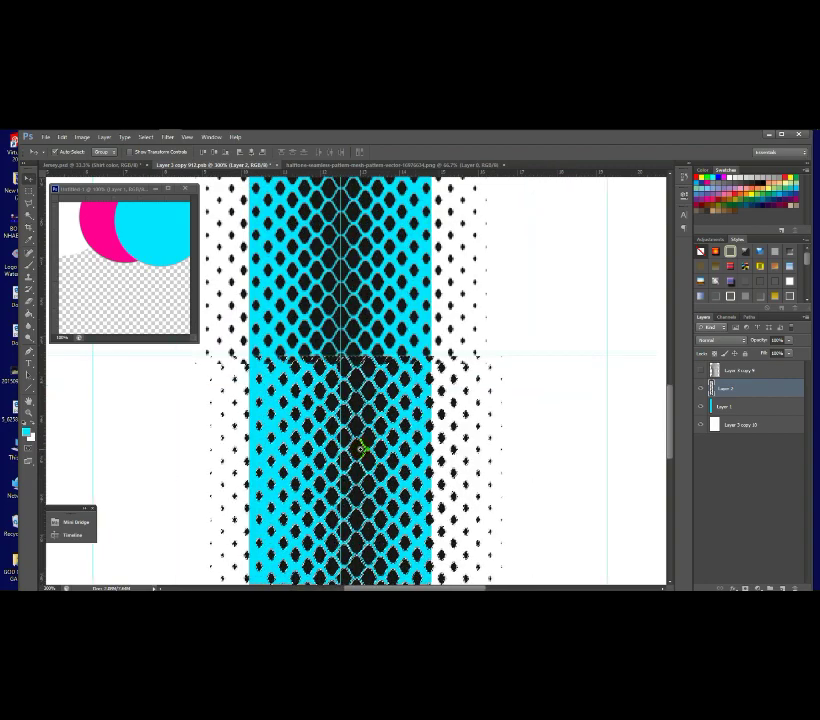
key("Left")
key("Left")
key("Left")
key("Left")
key("Left")
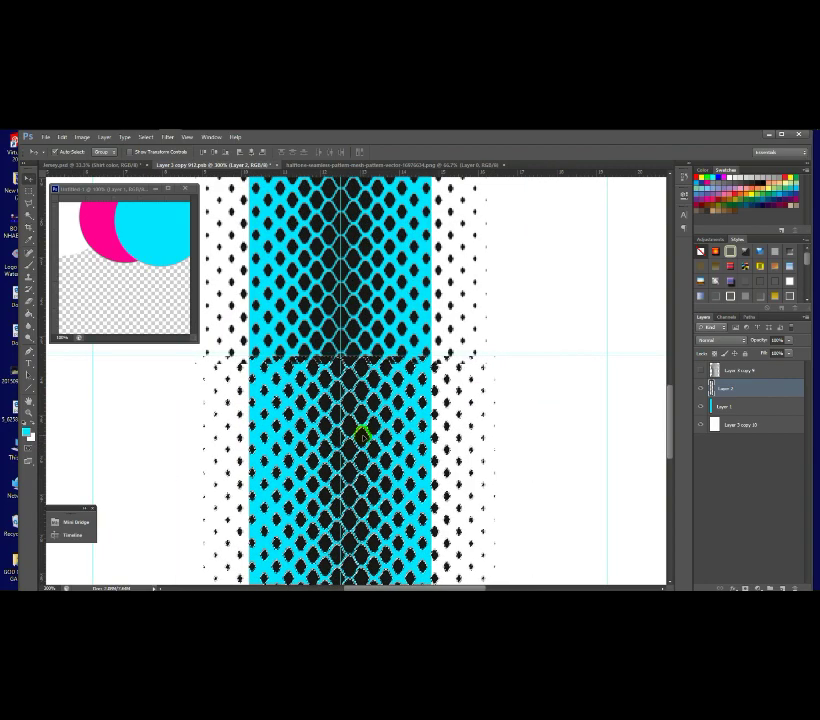
key("Left")
key("Left")
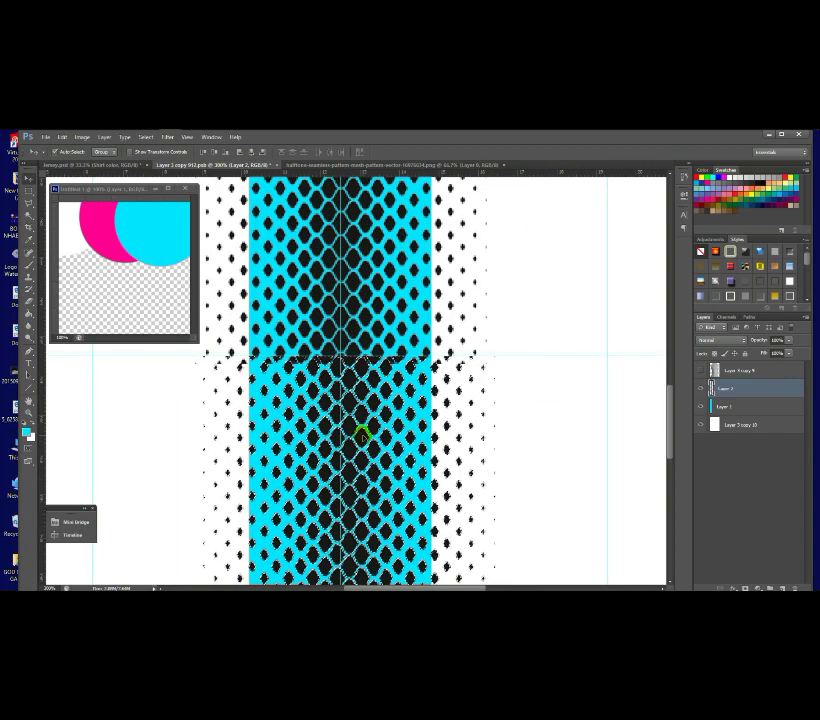
key("Down")
key("Down")
key("Up")
key("Up")
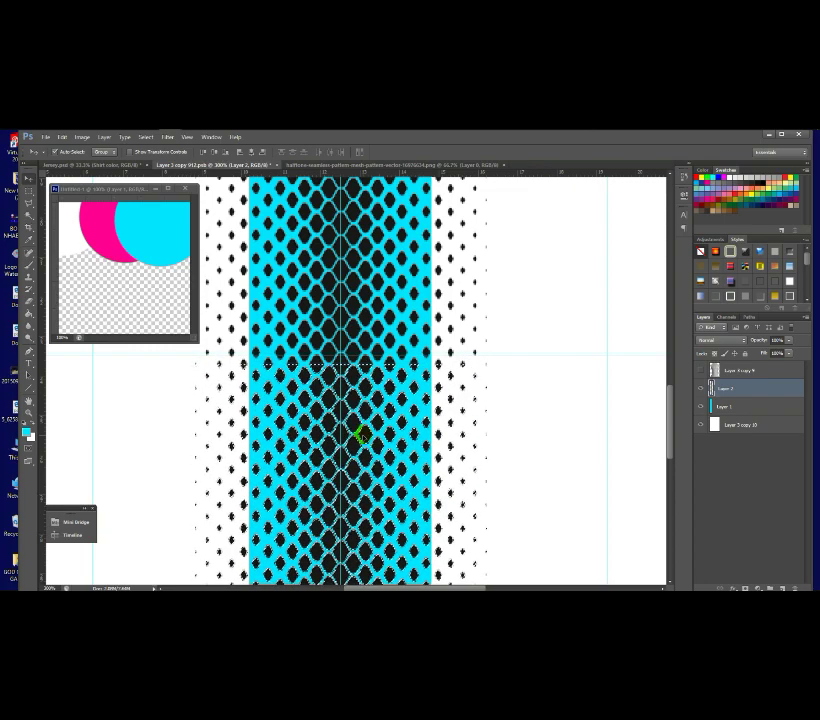
left_click(28, 188)
left_click(28, 190)
left_click(386, 374)
left_click(385, 373, "alt")
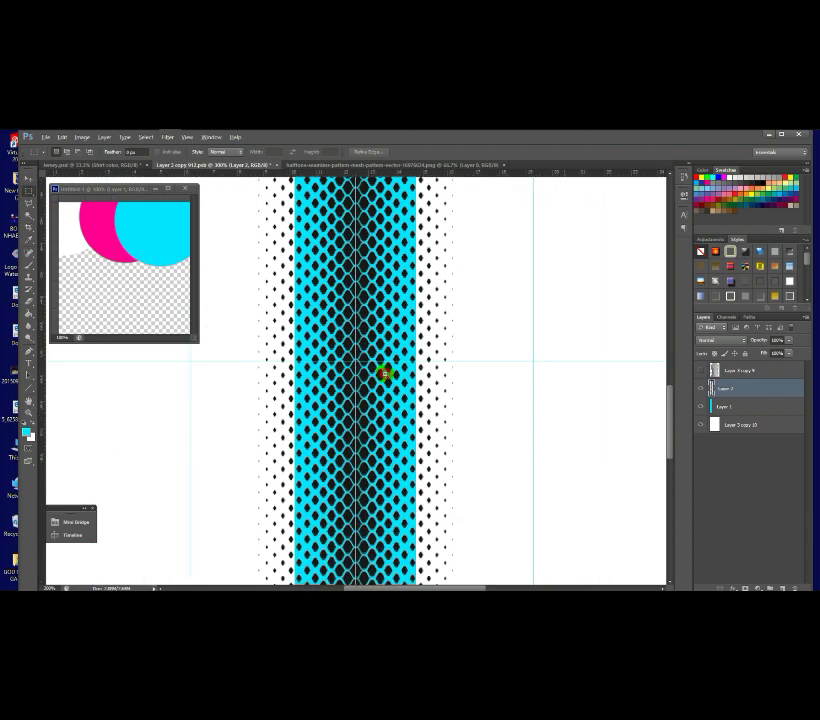
left_click(385, 373, "alt")
left_click(385, 373, "alt")
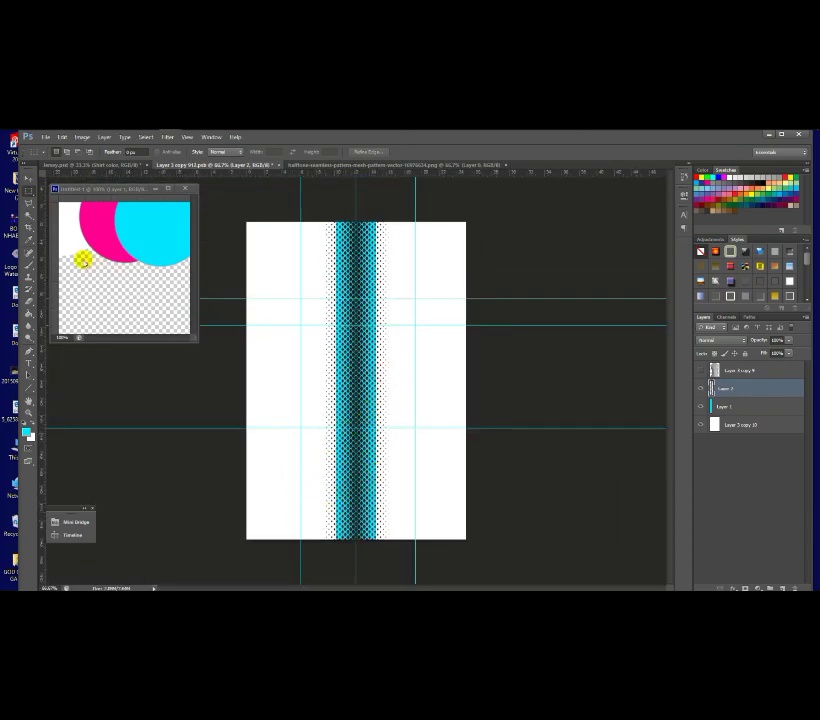
key("ctrl+t")
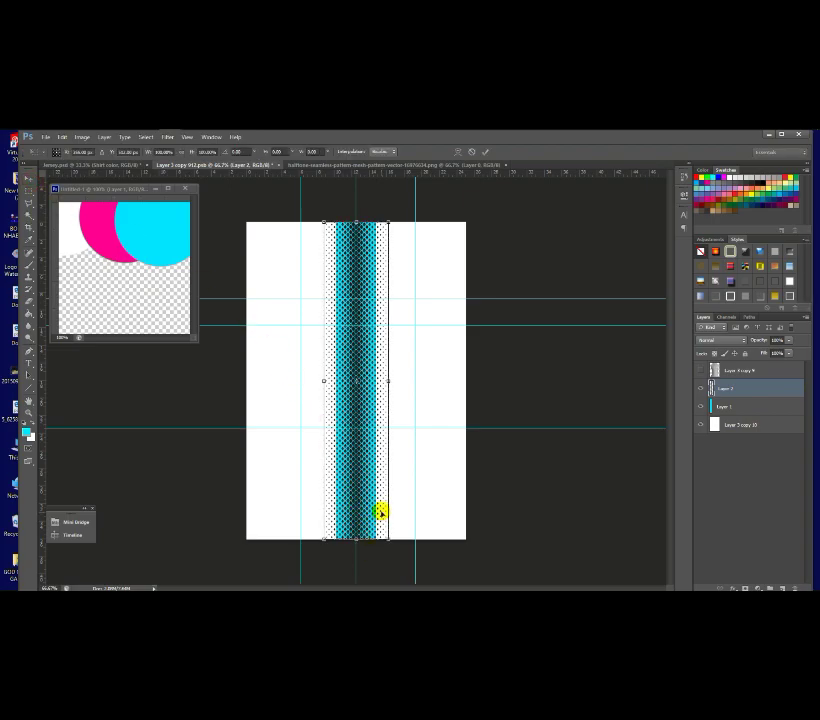
key("Return")
scroll(381, 508, "down", 1)
scroll(381, 508, "up", 3)
scroll(381, 508, "down", 2)
- Trim the halftone to the stripe's width by copying the part inside the cyan stripe's outline to a new layer and deleting the original halftone layer
left_click(726, 406)
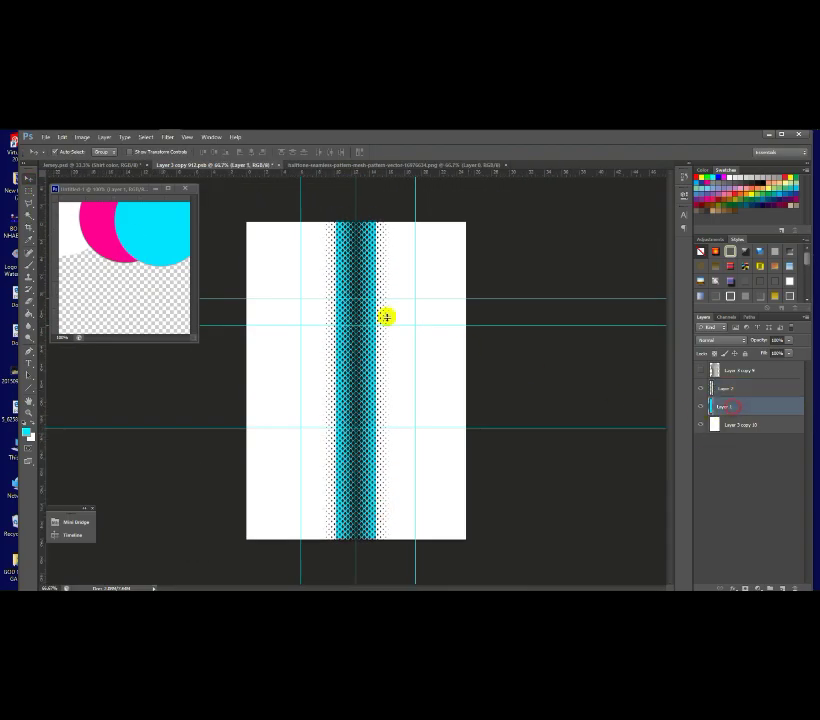
left_click(29, 190)
left_click_drag(320, 213, 400, 586)
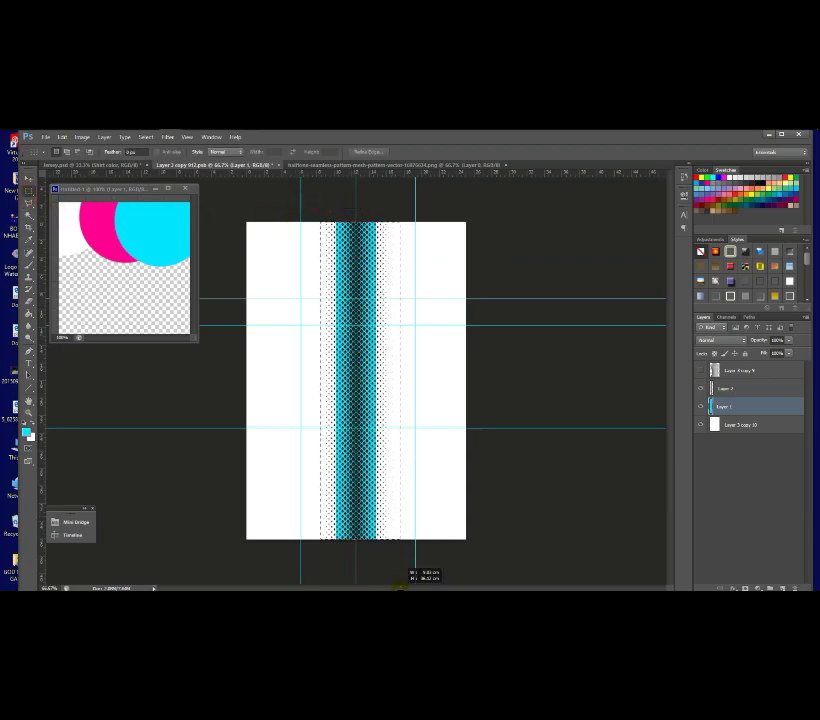
left_click(27, 181)
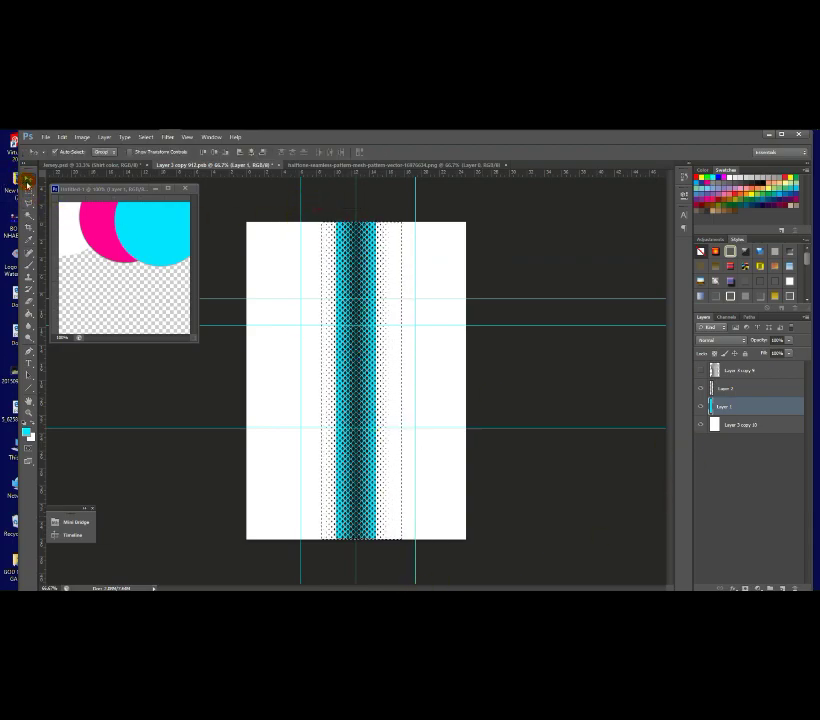
key("ctrl+d")
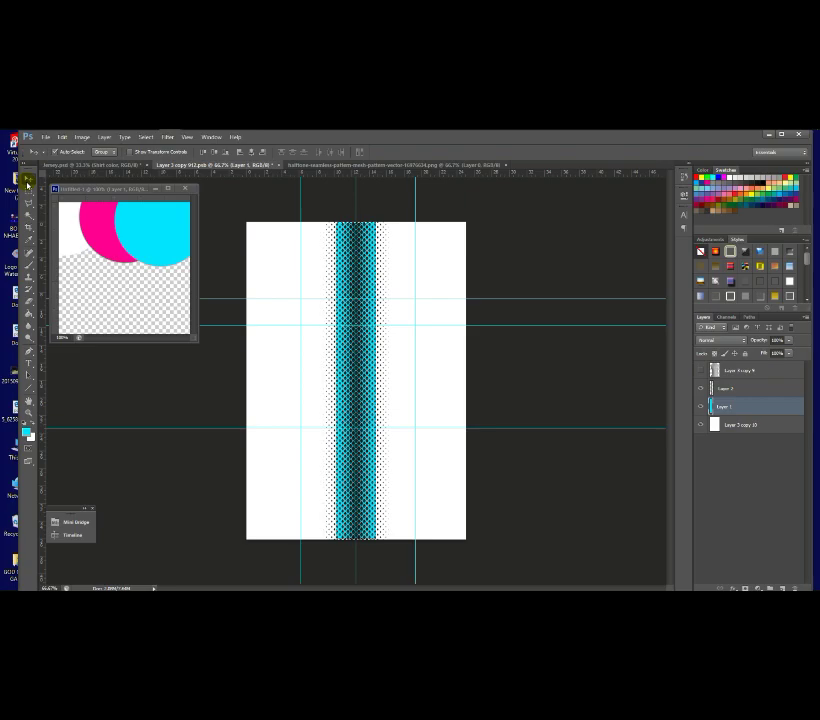
left_click(727, 391)
key("ctrl+j")
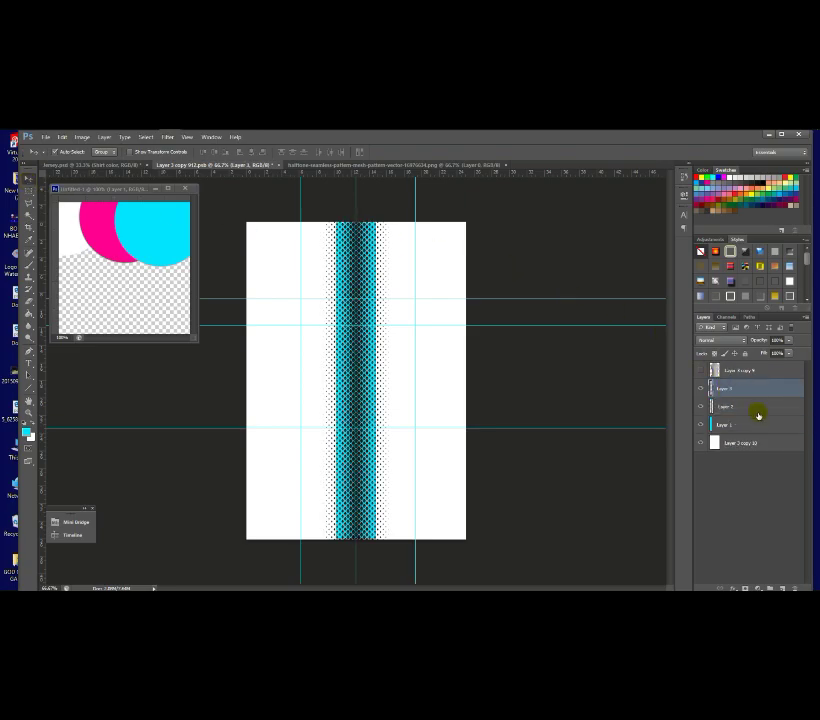
left_click(755, 408)
key("Delete")
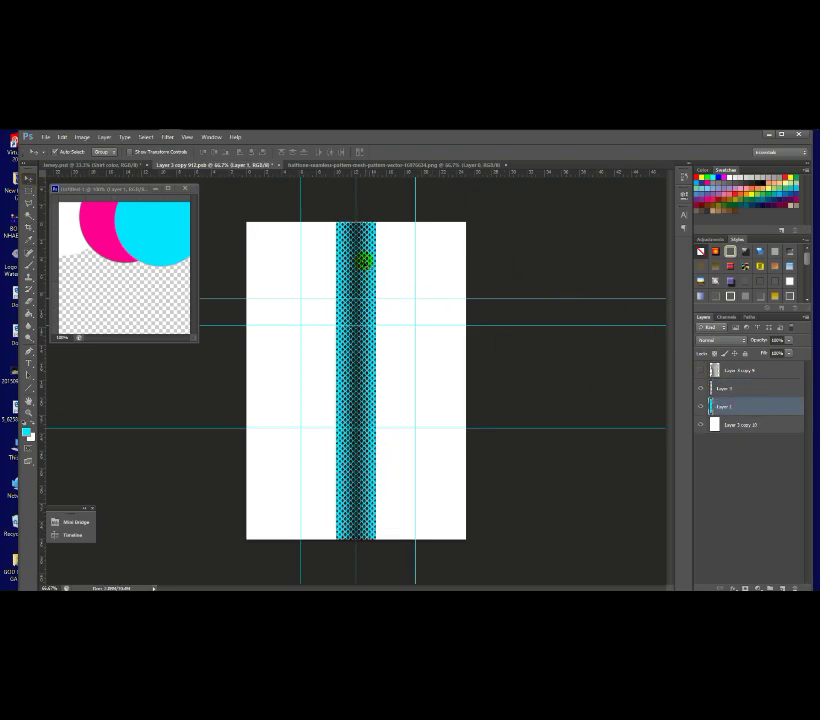
- Apply a linear Gradient Overlay to the trimmed halftone layer, running from the palette's magenta to white
left_click(772, 394)
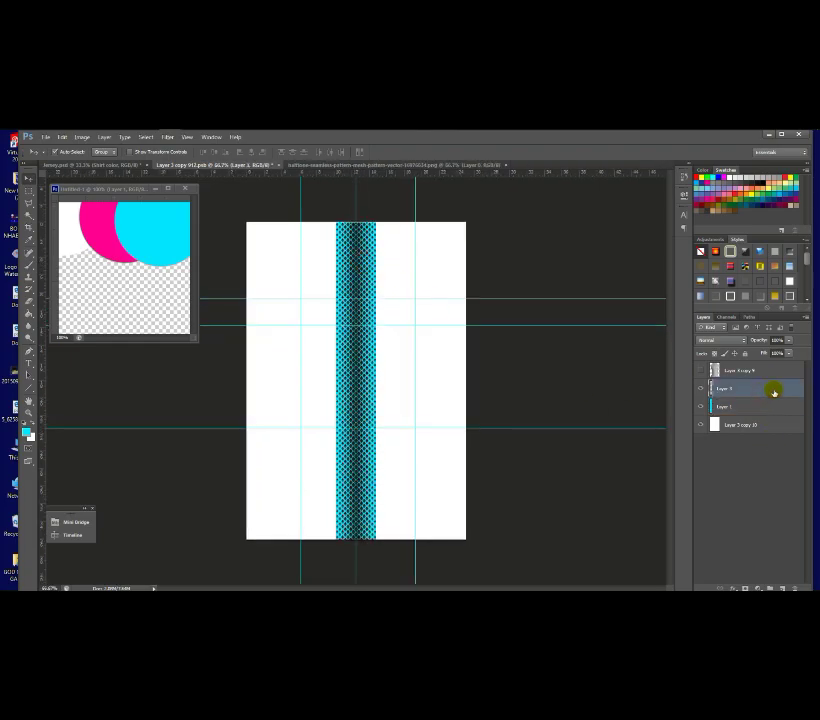
double_click(787, 393)
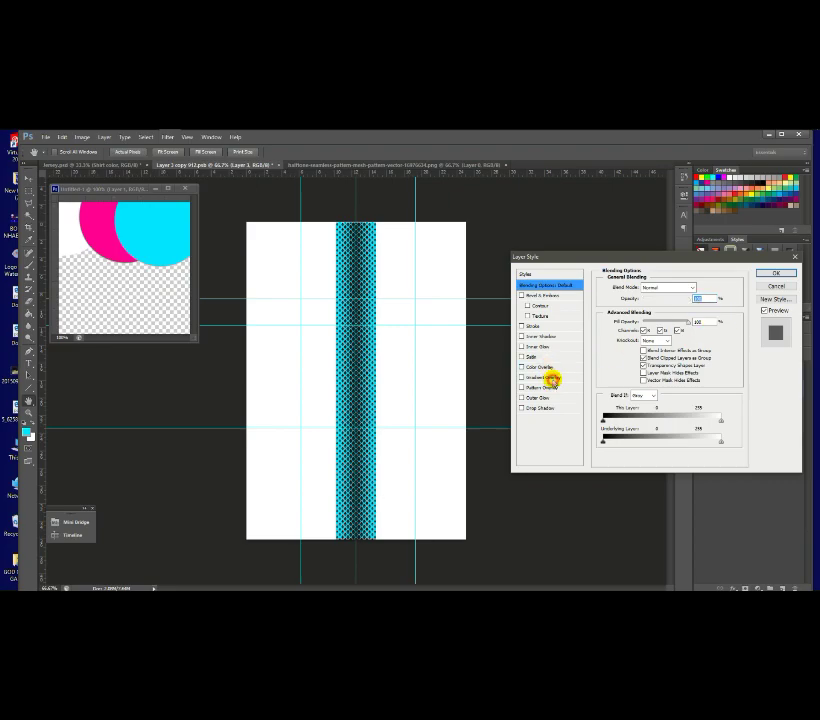
left_click(550, 378)
left_click(660, 310)
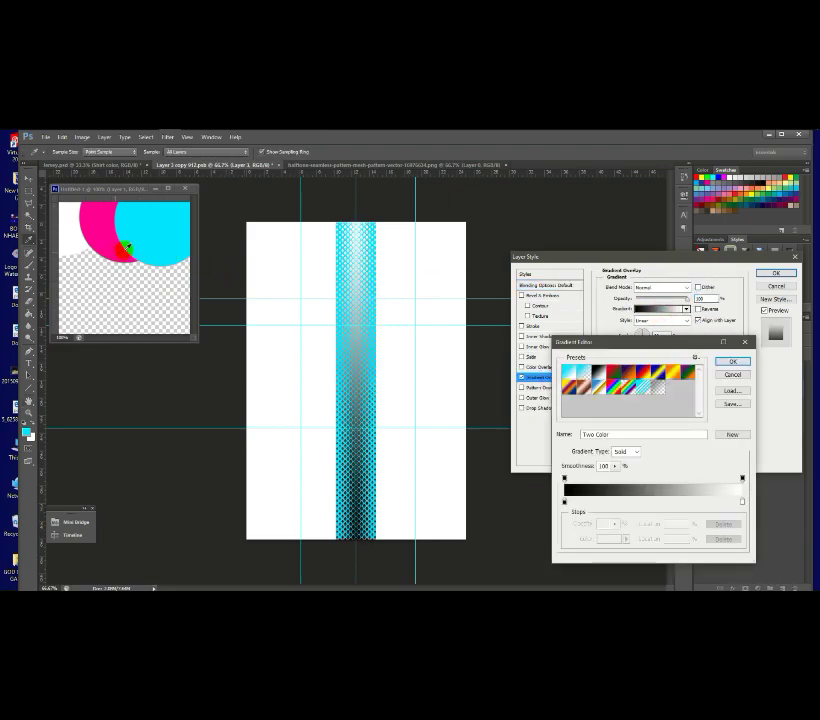
left_click(565, 499)
left_click_drag(140, 258, 124, 231)
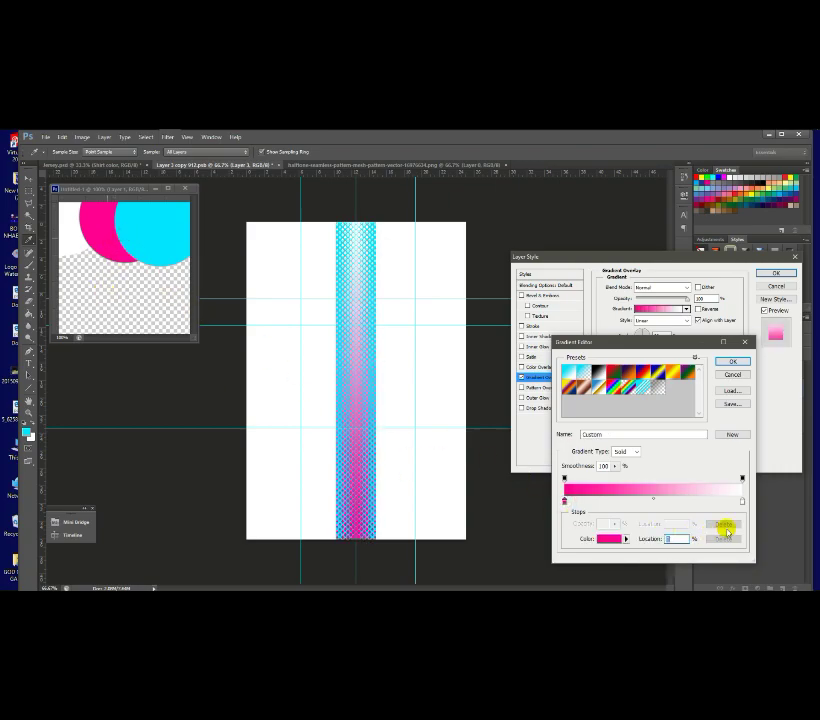
left_click(733, 362)
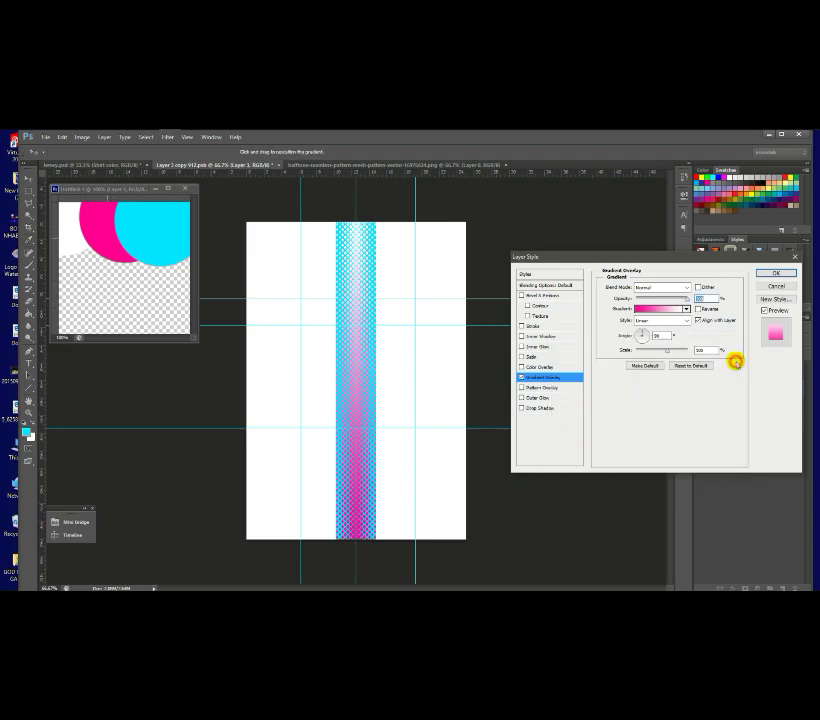
left_click(772, 276)
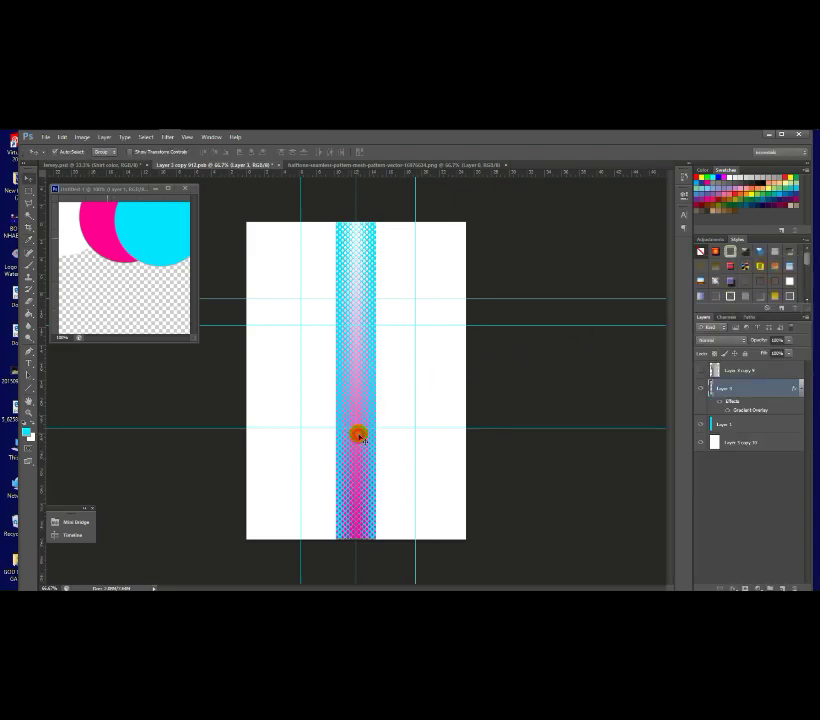
- Duplicate the magenta gradient halftone strip beside the cyan stripe, centred on the right vertical guide
scroll(348, 340, "down", 1)
scroll(348, 340, "up", 2)
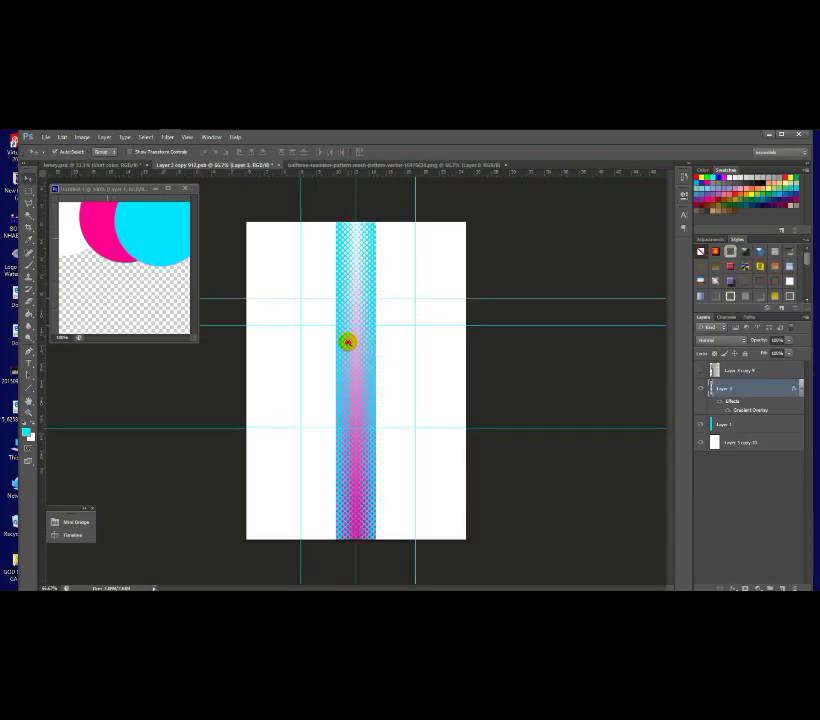
scroll(348, 340, "down", 1)
scroll(347, 342, "down", 3)
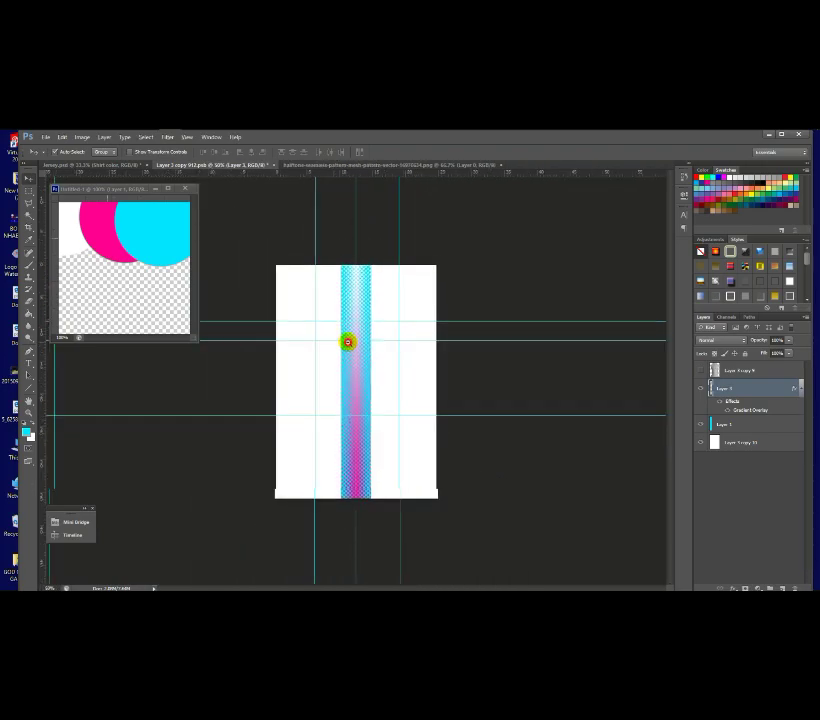
scroll(347, 342, "up", 3)
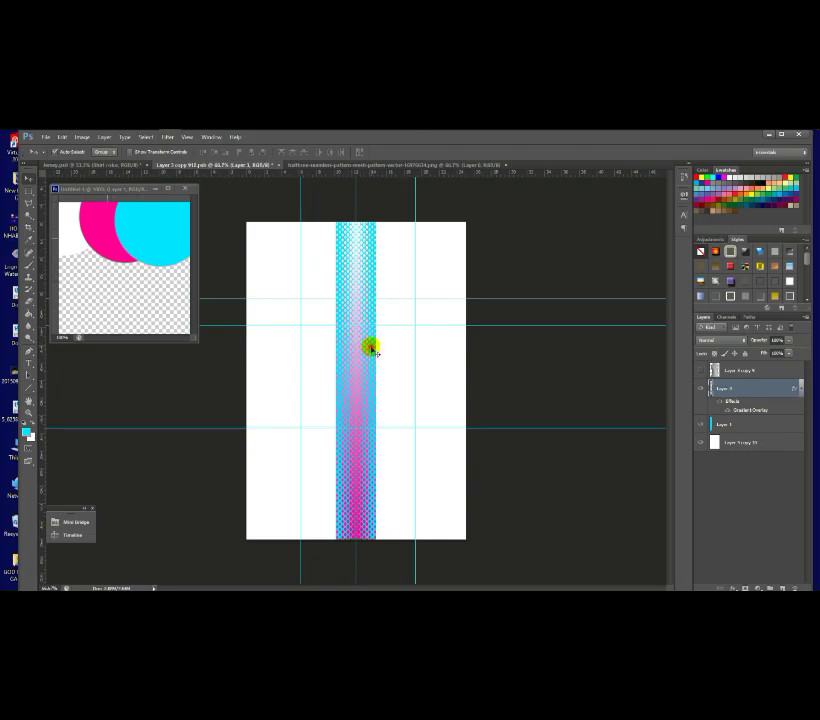
left_click_drag(363, 370, 425, 375)
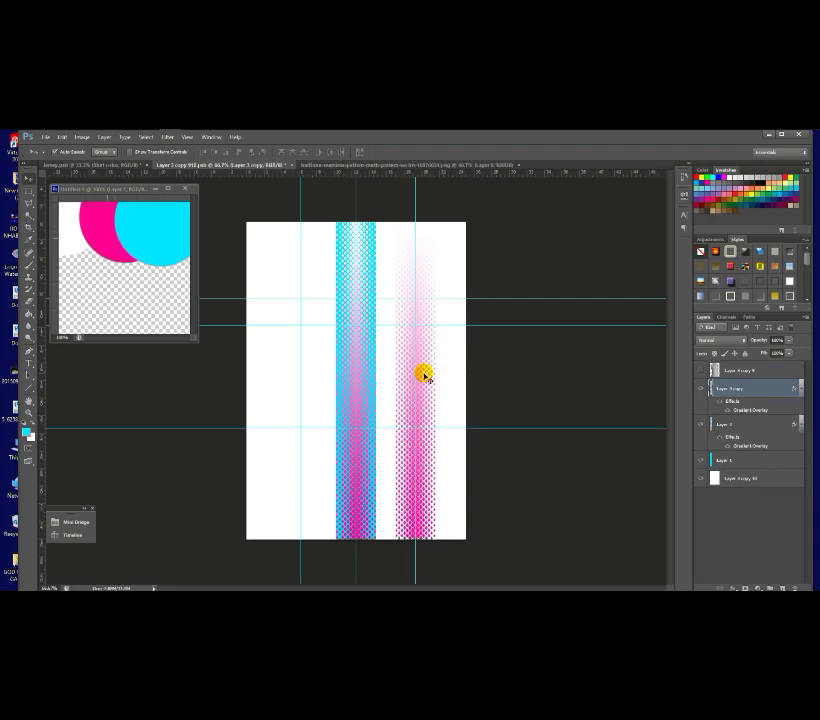
- Add a Gradient Overlay to the cyan stripe layer and set the gradient's starting stop to the palette's cyan
left_click(778, 465)
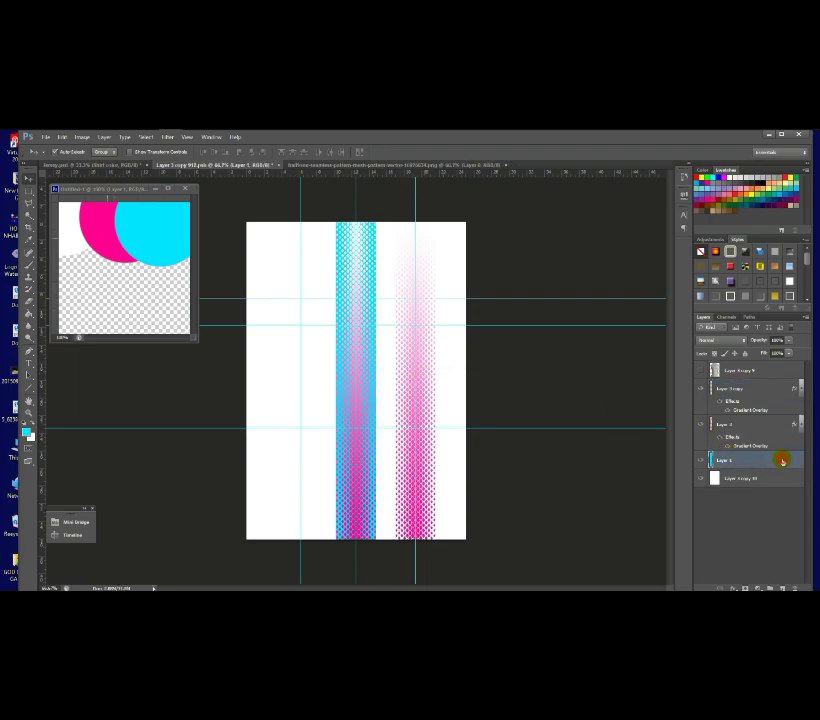
double_click(783, 462)
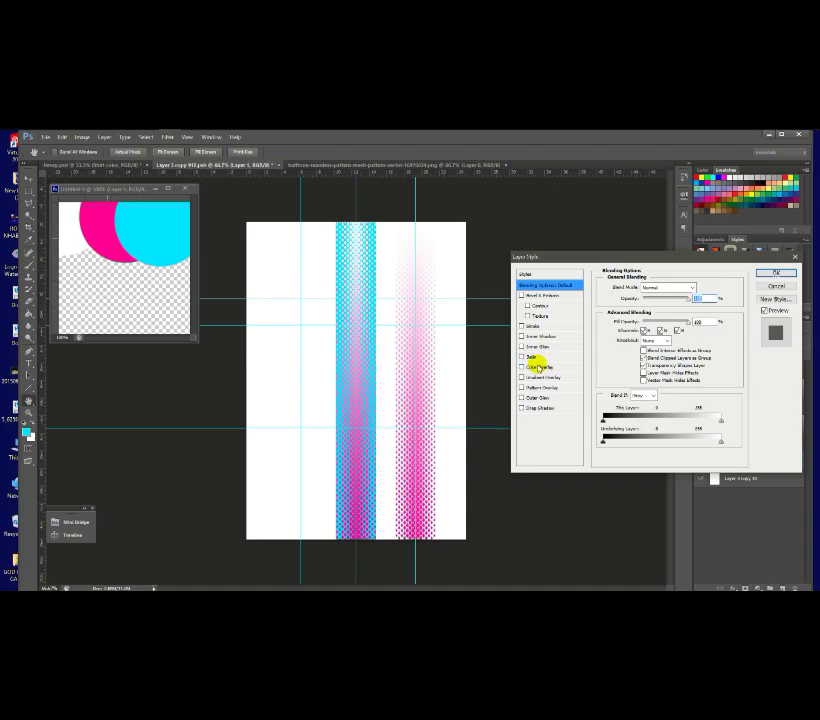
left_click(521, 367)
left_click(521, 368)
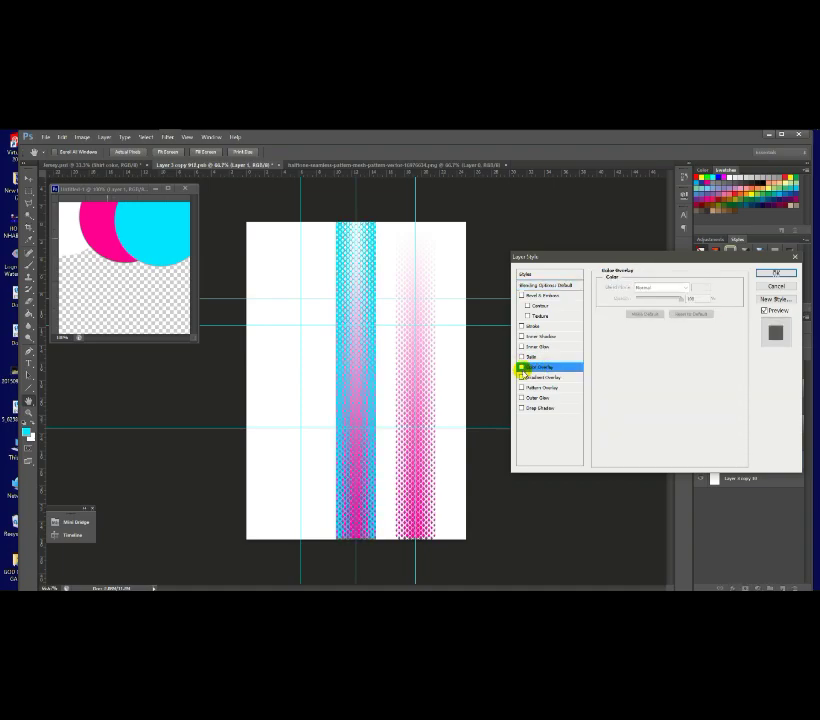
left_click(545, 377)
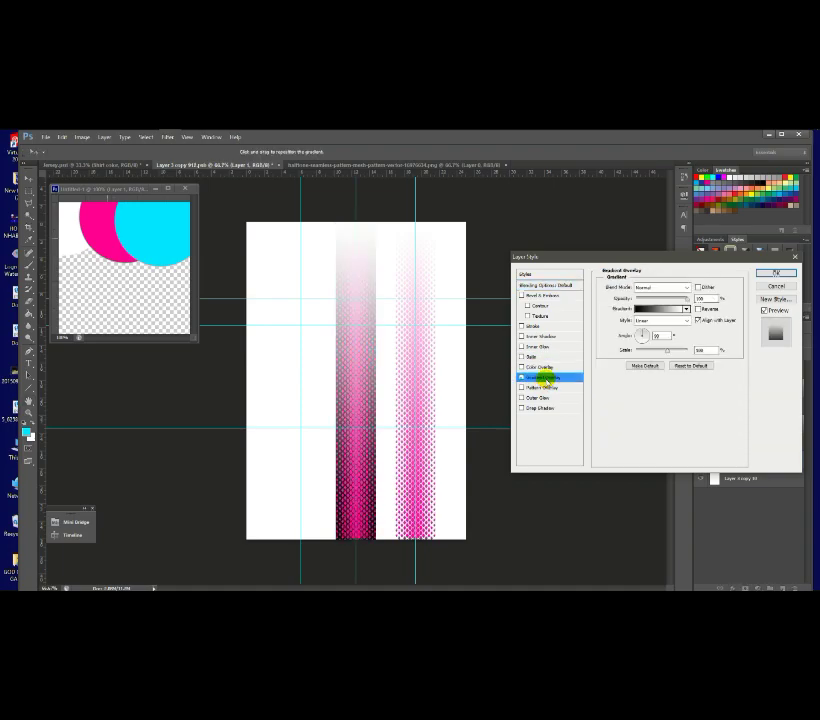
left_click(636, 310)
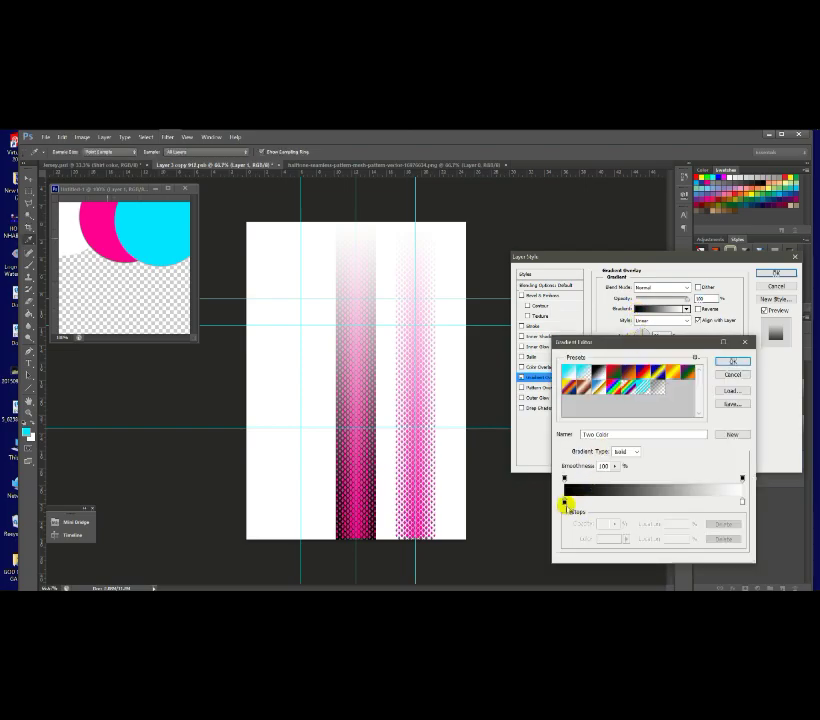
left_click(563, 502)
left_click(154, 232)
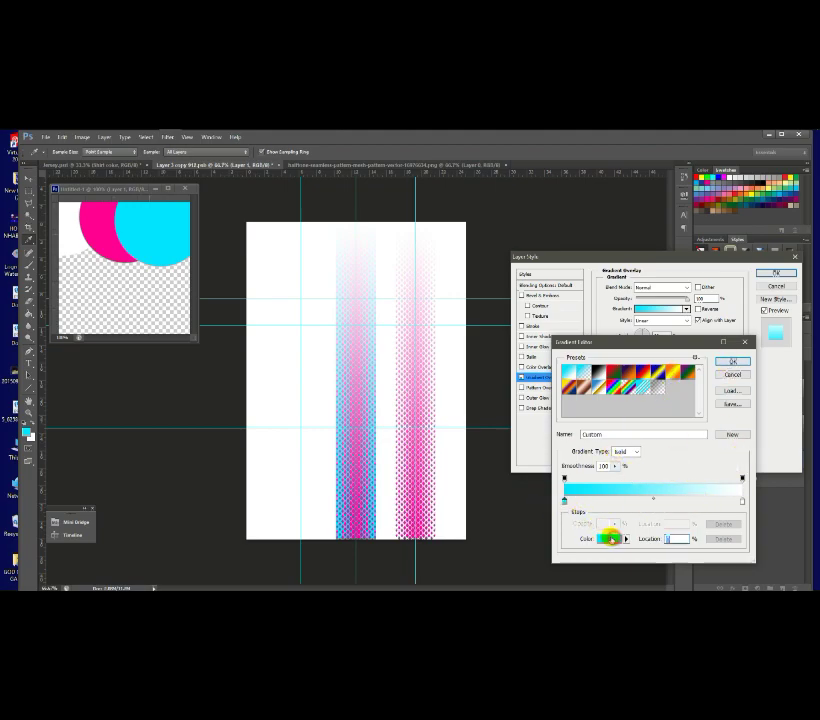
- Swap the cyan stripe's gradient stops so the overlay runs from white to the palette's cyan, and apply the layer style
left_click(610, 538)
left_click(530, 432)
left_click(735, 432)
left_click(743, 503)
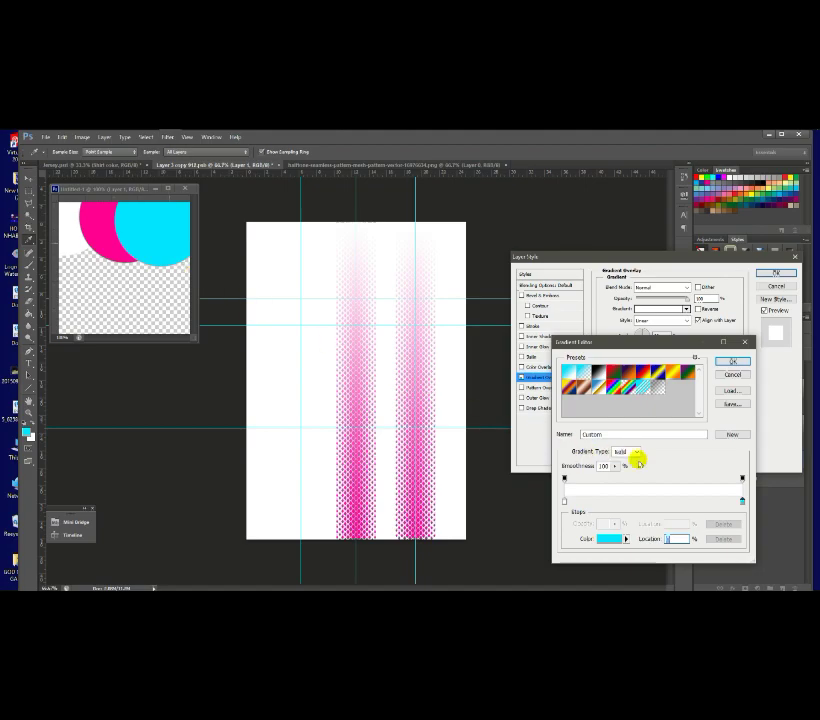
left_click_drag(742, 502, 597, 534)
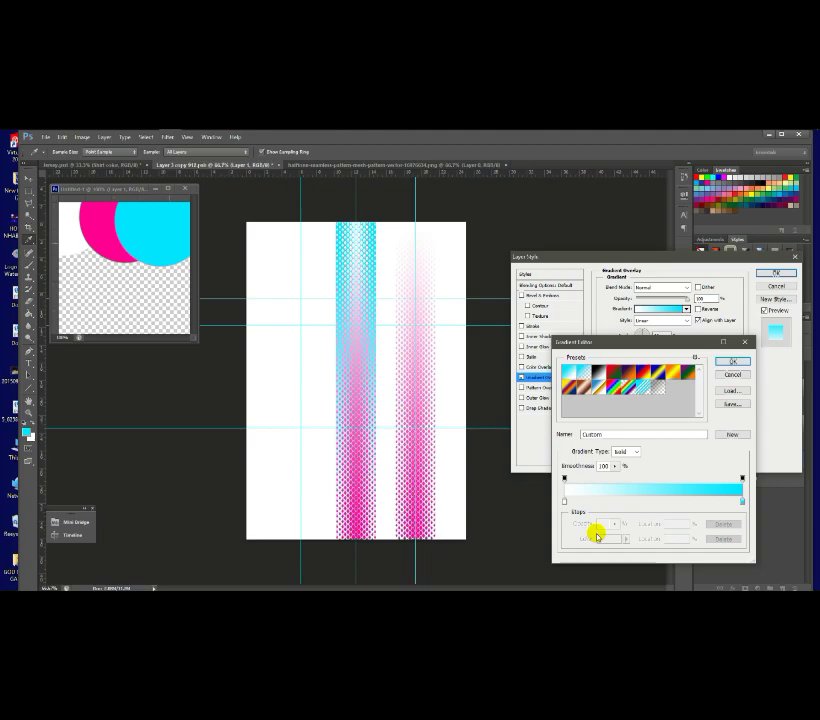
left_click(731, 362)
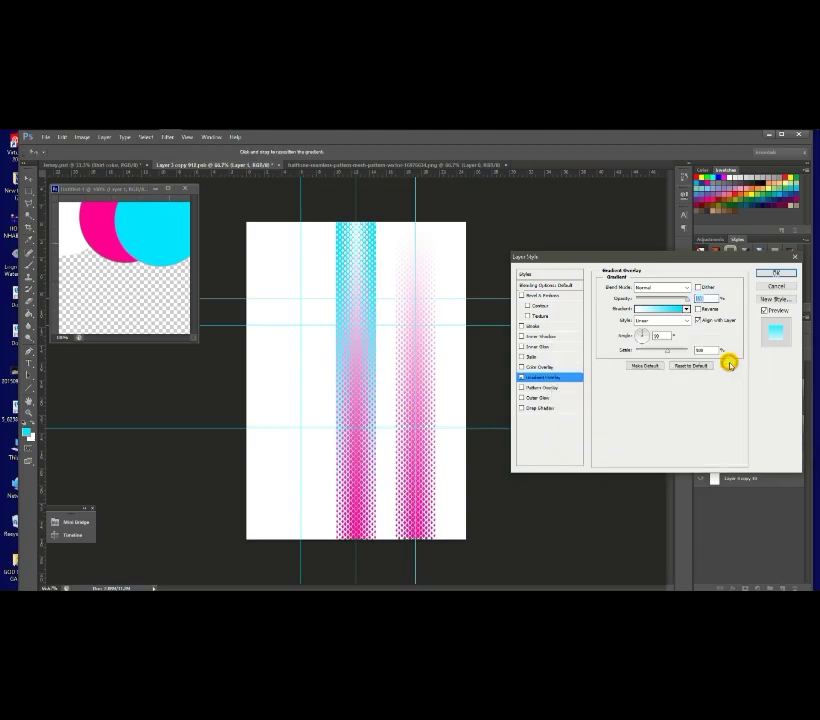
left_click(776, 272)
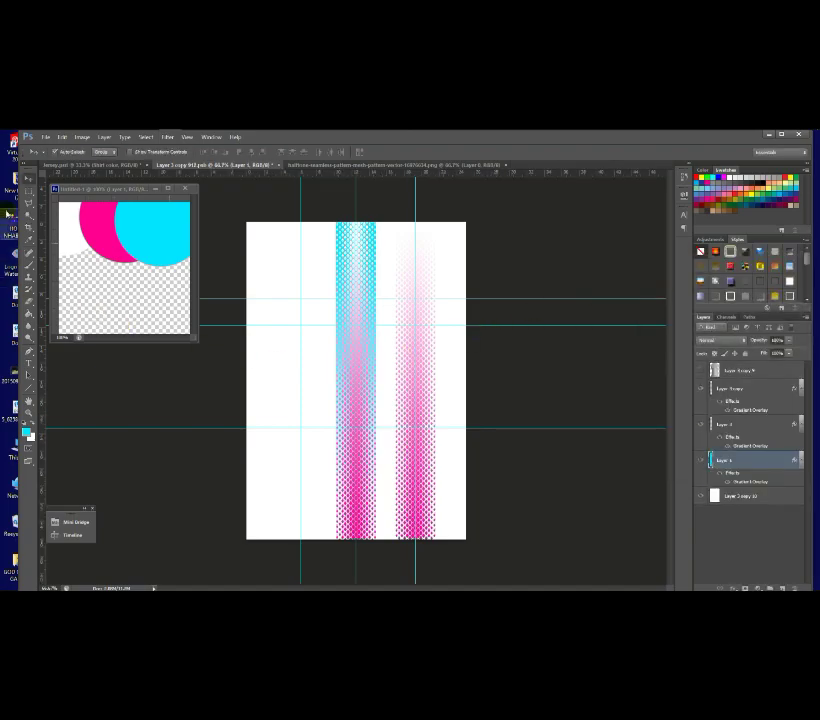
- Change the duplicated halftone strip's Gradient Overlay to run from the palette's cyan to white
left_click(786, 390)
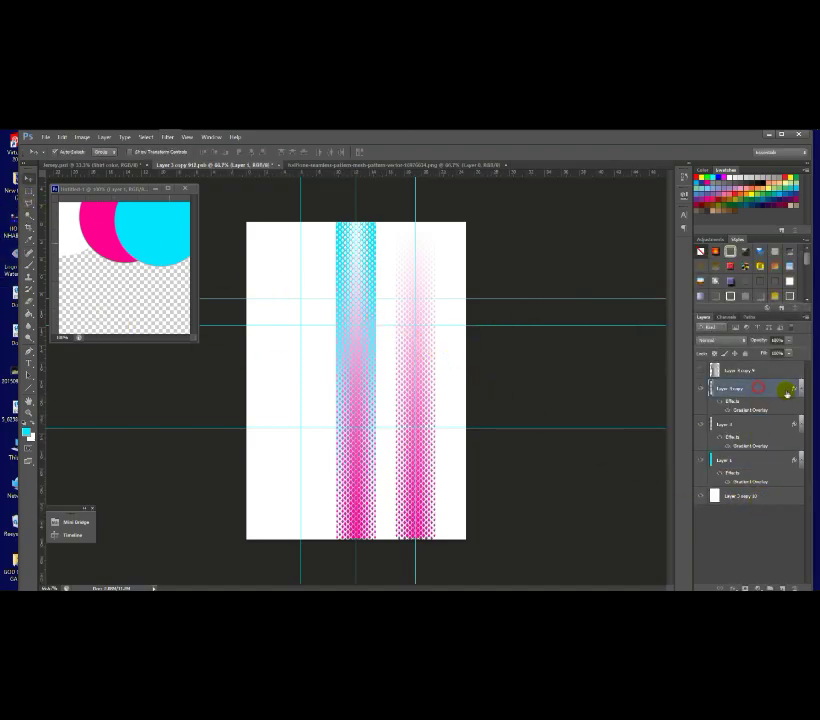
double_click(786, 390)
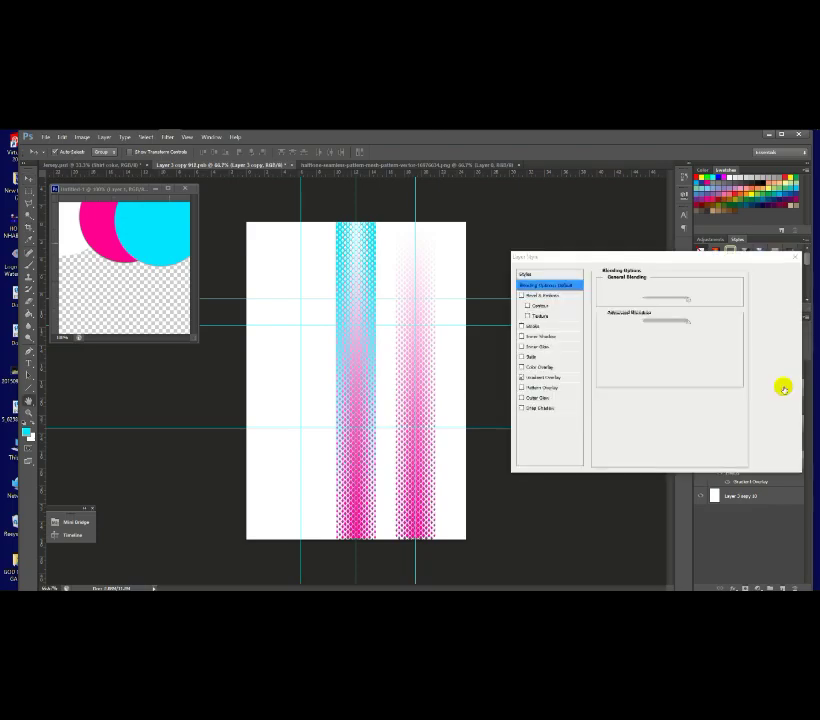
left_click(543, 377)
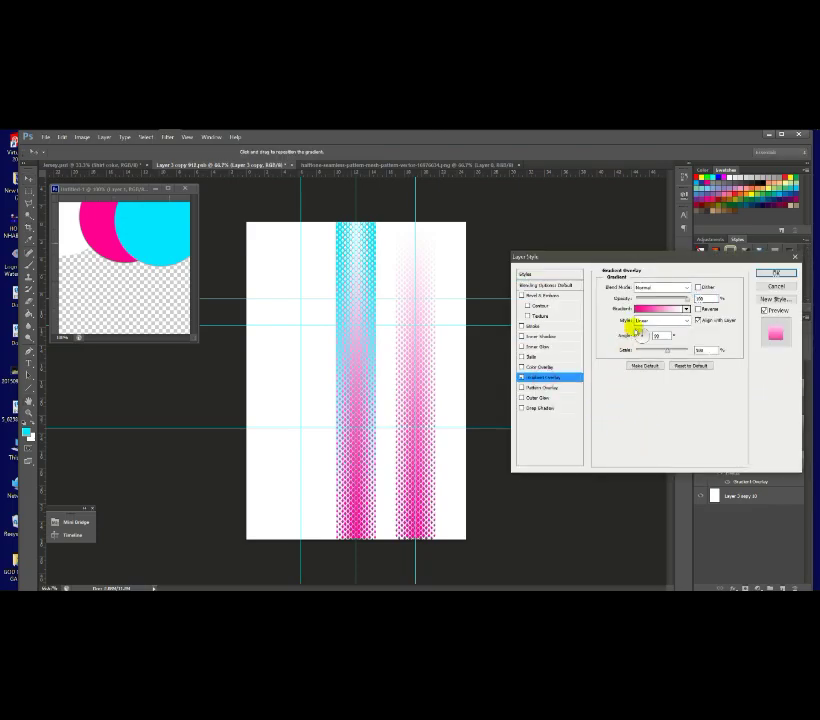
left_click(650, 309)
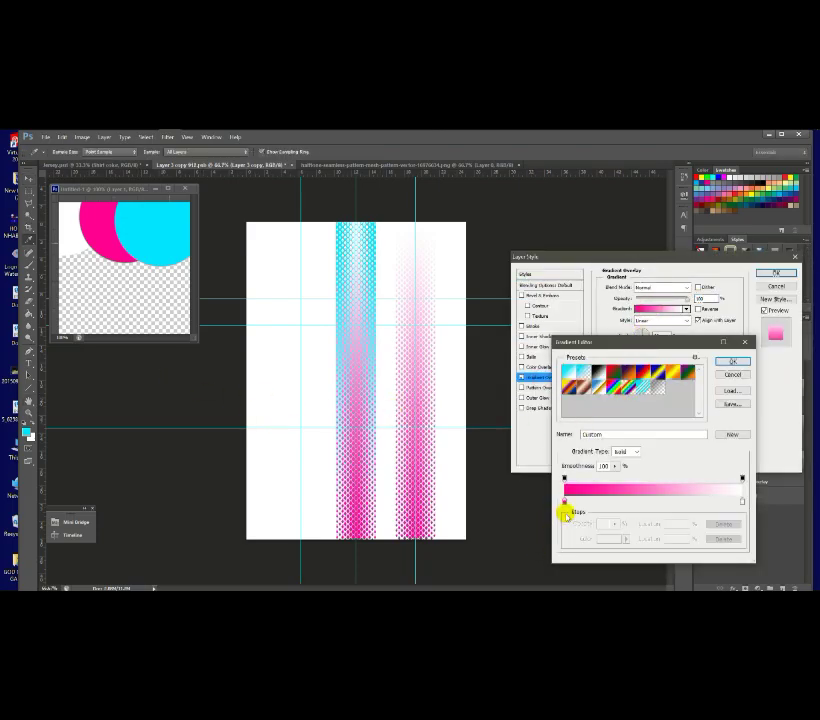
left_click(564, 501)
left_click(130, 234)
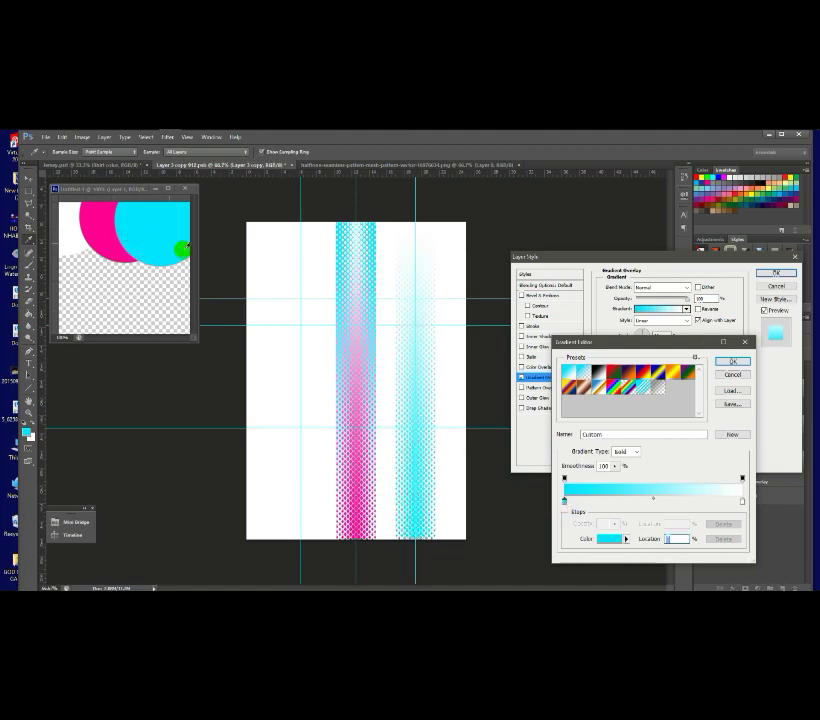
left_click(732, 361)
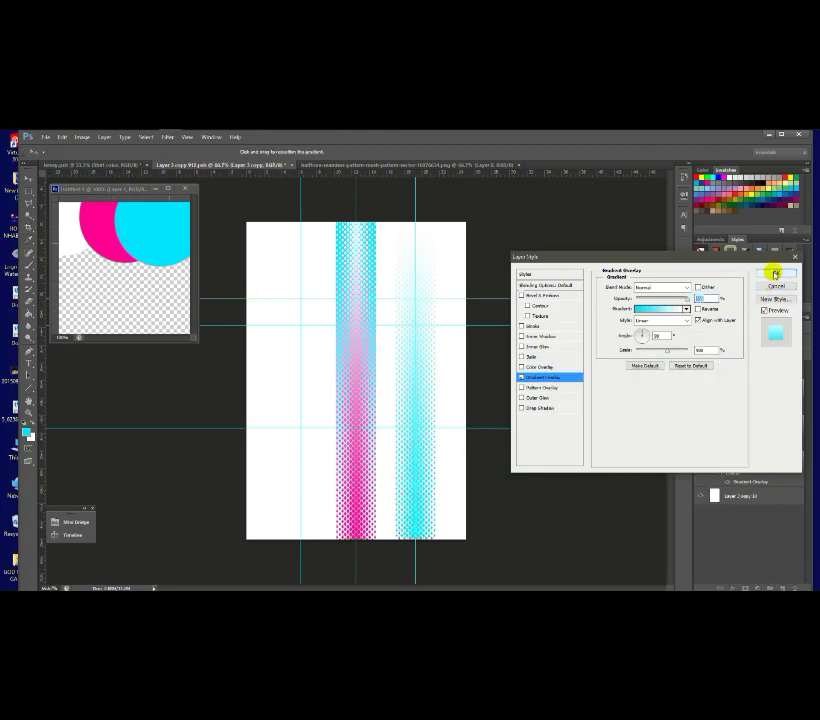
left_click(775, 273)
left_click(432, 343)
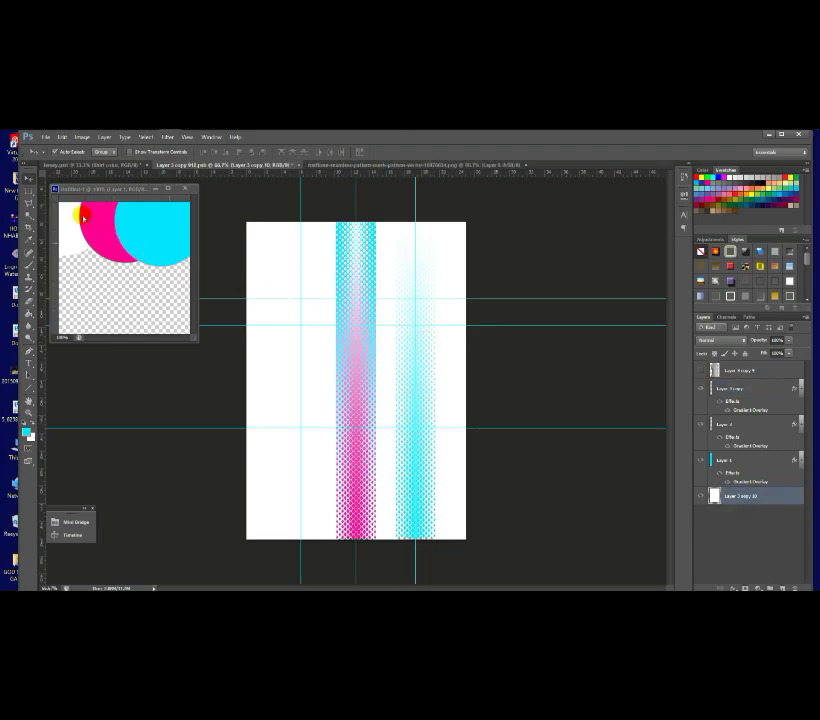
key("ctrl+t")
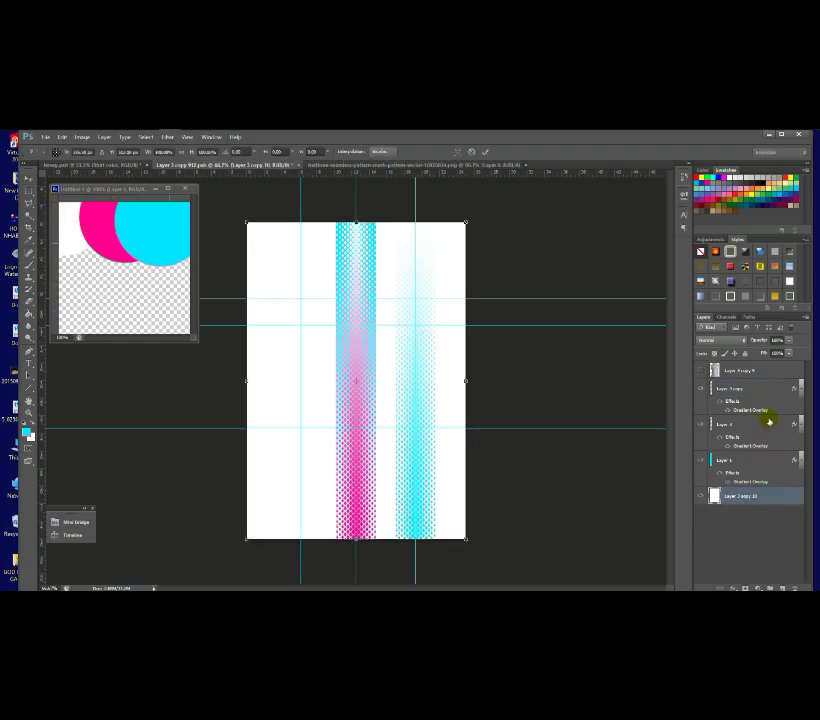
left_click(736, 388)
key("ctrl+t")
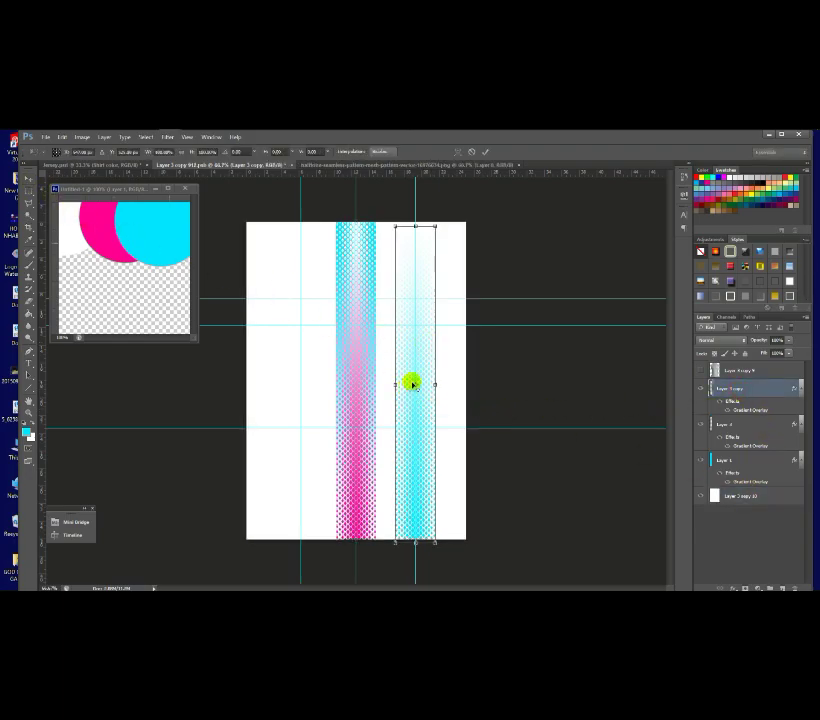
left_click_drag(436, 384, 434, 388)
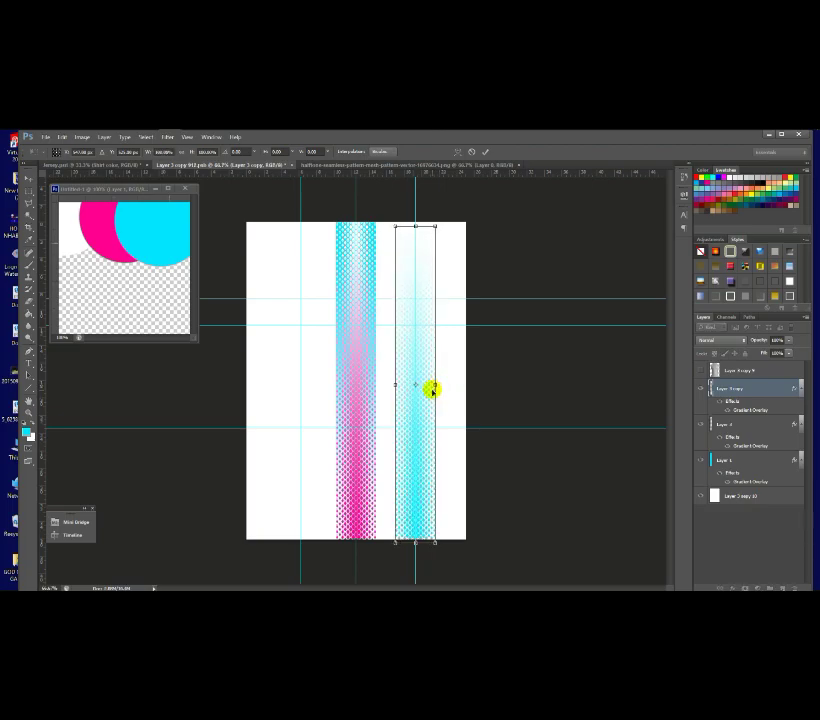
key("Return")
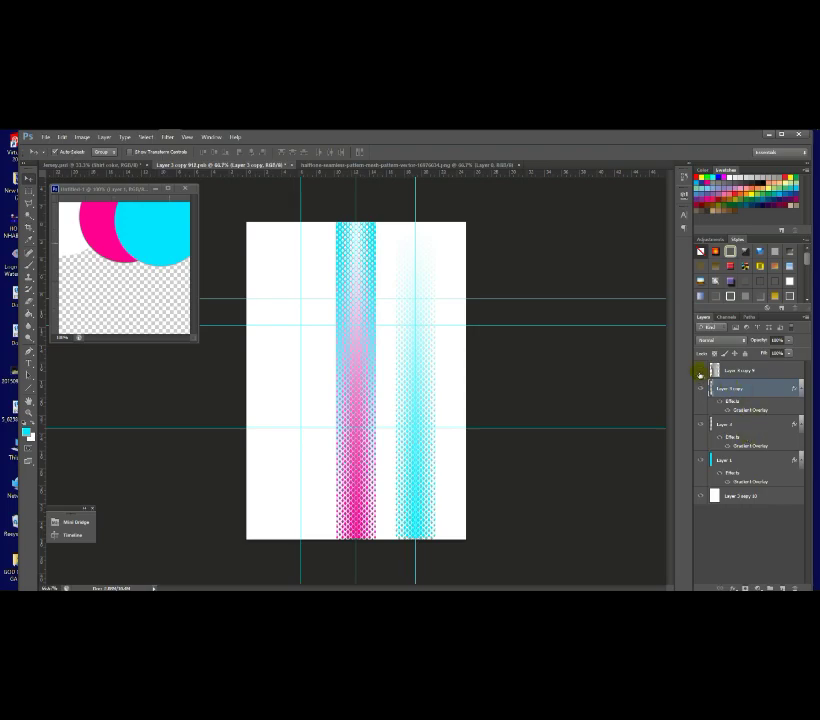
- Toggle the topmost shirt layer's visibility to compare the stripes with the shirt's shape
left_click(700, 372)
left_click(700, 372)
left_click(700, 372)
left_click(700, 372)
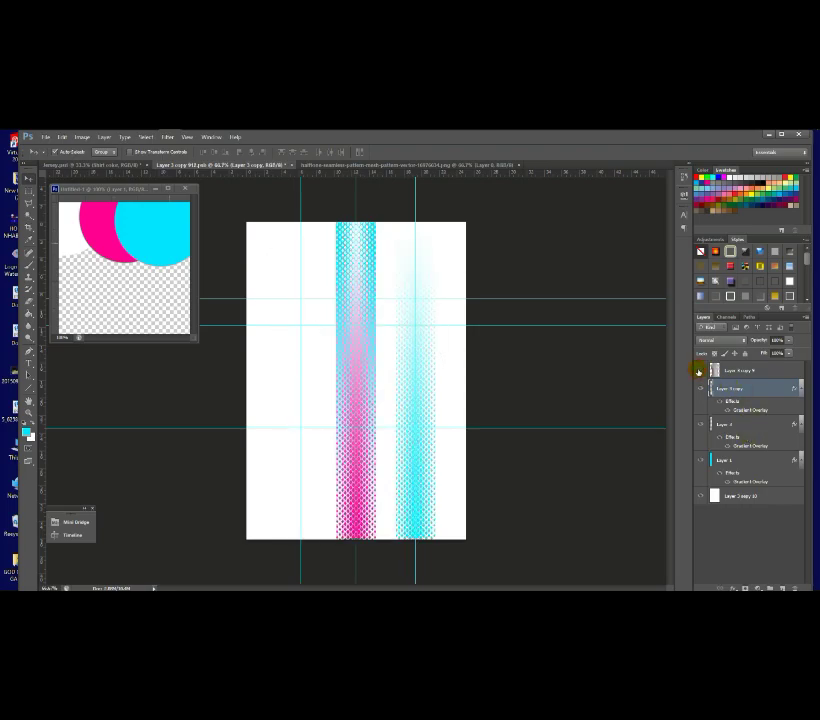
- Narrow the cyan stripe and both halftone strips together so they fit between the centre and right vertical guides
left_click(741, 459, "ctrl")
left_click(741, 425, "ctrl")
key("ctrl+t")
left_click_drag(435, 383, 403, 389)
key("Return")
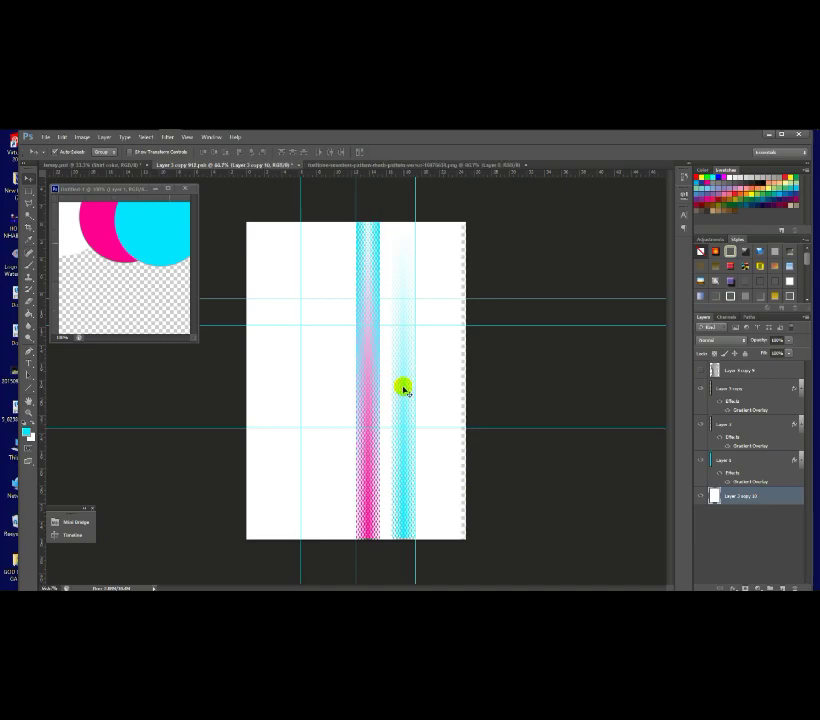
- Centre the cyan stripe and its magenta halftone together on the middle vertical guide
left_click(375, 406)
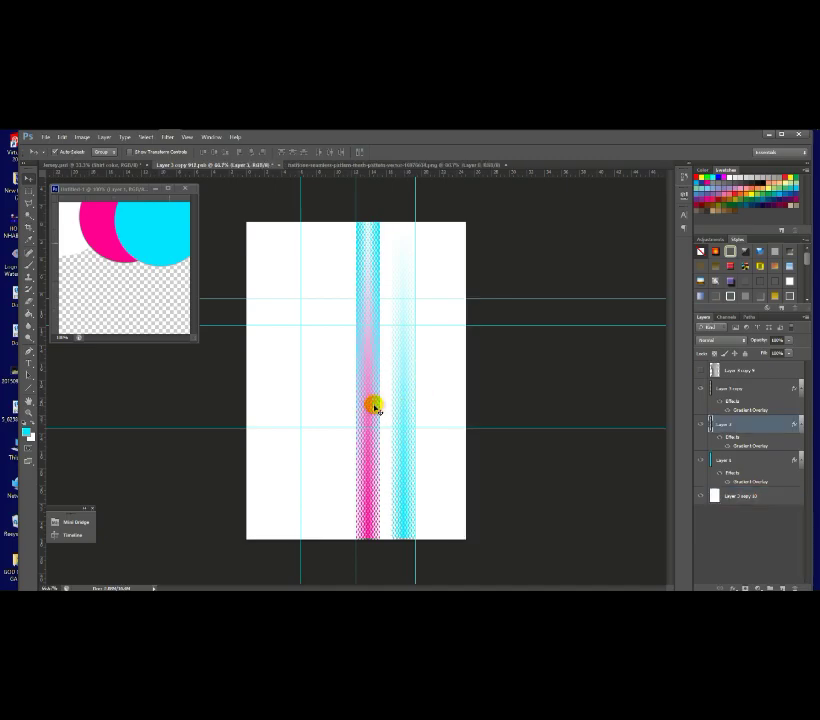
key("Left")
key("Left")
key("Left")
key("Left")
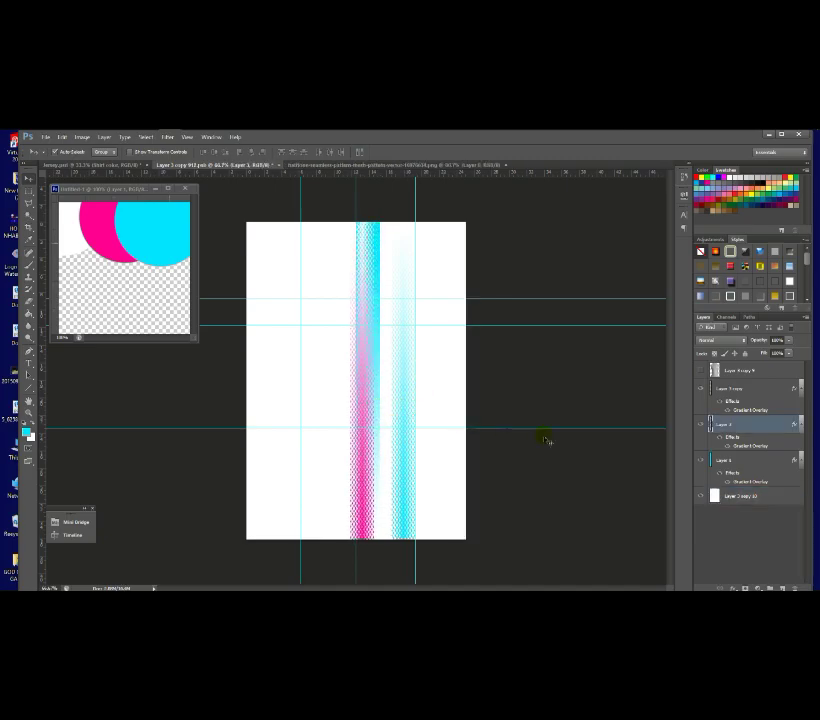
key("shift+Right")
left_click(742, 460, "ctrl")
key("shift+Left")
key("shift+Left")
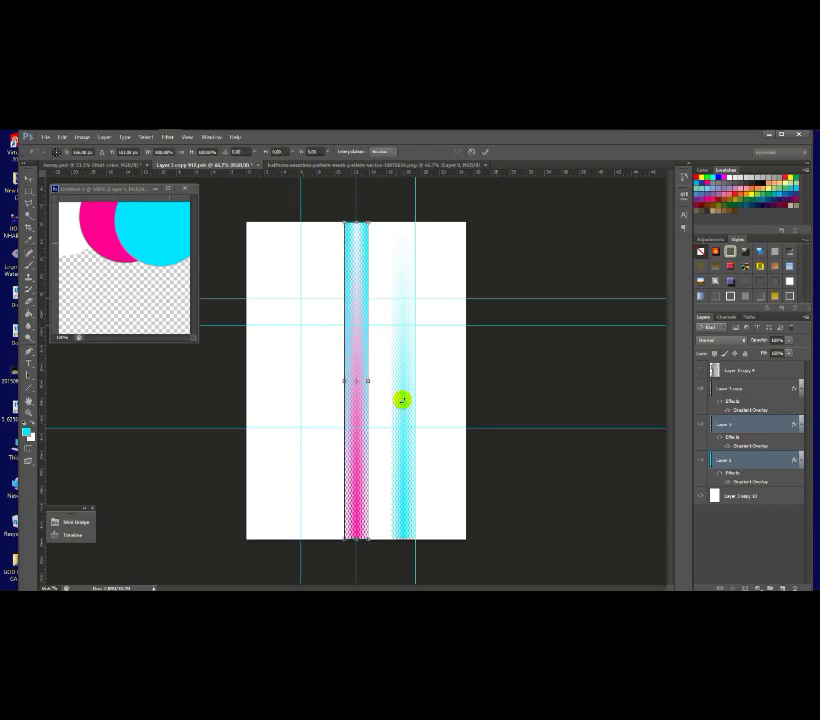
- Place the cyan halftone strip against the centre stripe's right edge and a duplicate against its left edge
left_click(401, 411)
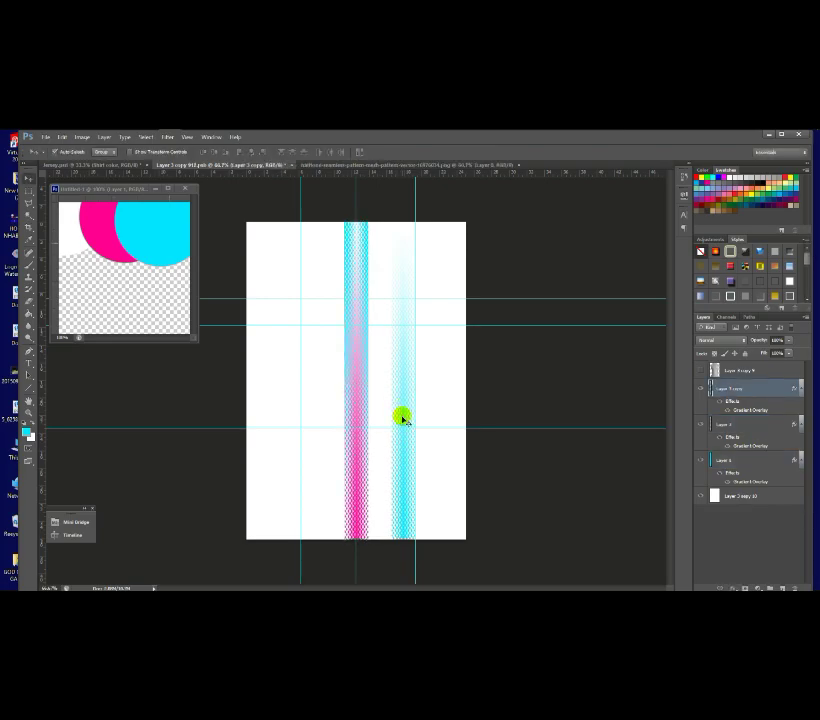
left_click_drag(401, 423, 339, 426)
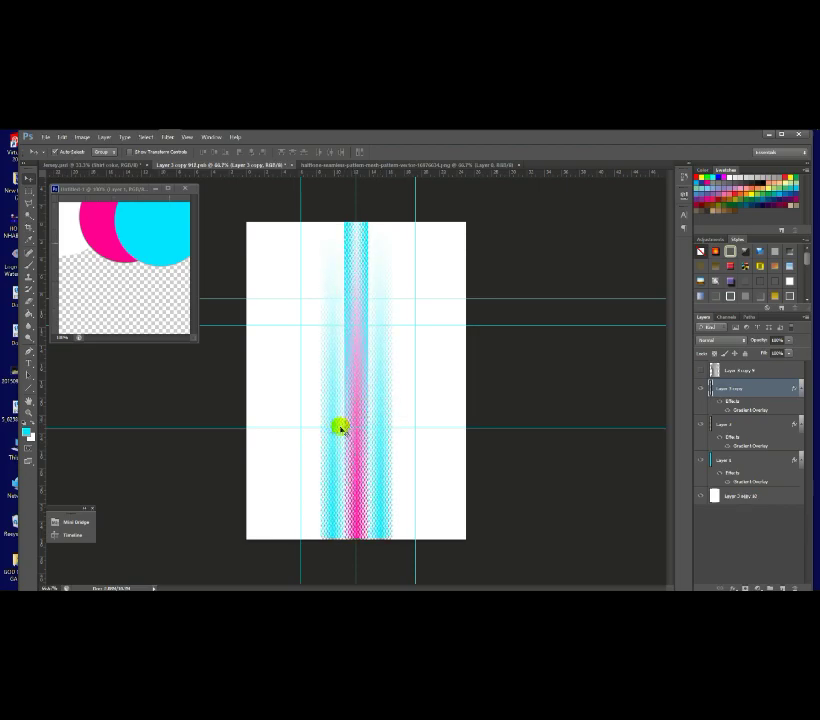
key("ctrl+j")
left_click(381, 444, "alt")
left_click(357, 394, "alt")
left_click(356, 394, "ctrl")
left_click(356, 394, "ctrl")
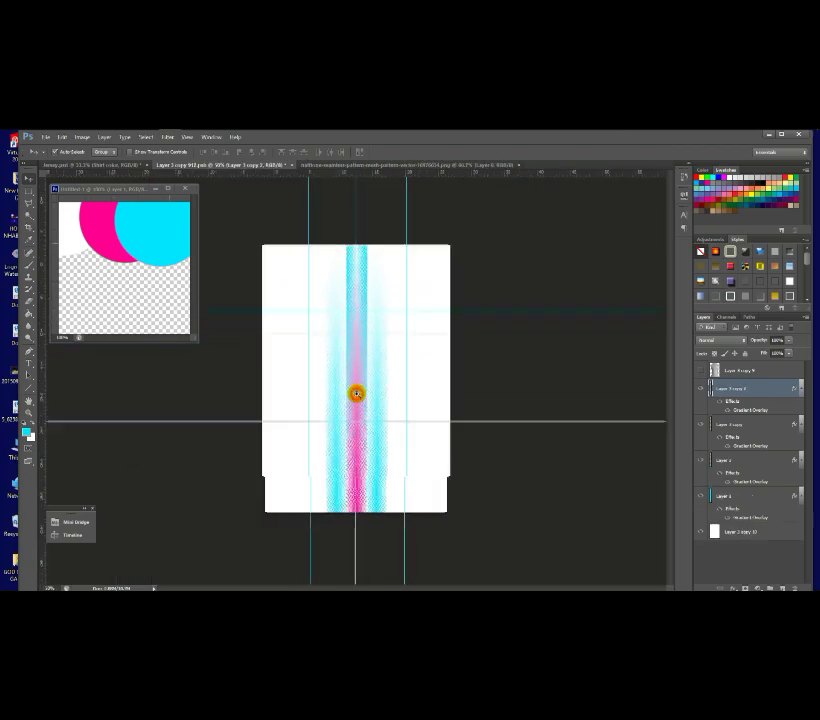
left_click(357, 394, "alt")
left_click(357, 394, "alt")
left_click(357, 393)
left_click(357, 393)
left_click(357, 393, "alt")
key("v")
- Try an additional cyan halftone strip beside the right one, reaching the right vertical guide, and remove it again
left_click(372, 410)
left_click_drag(372, 410, 399, 416)
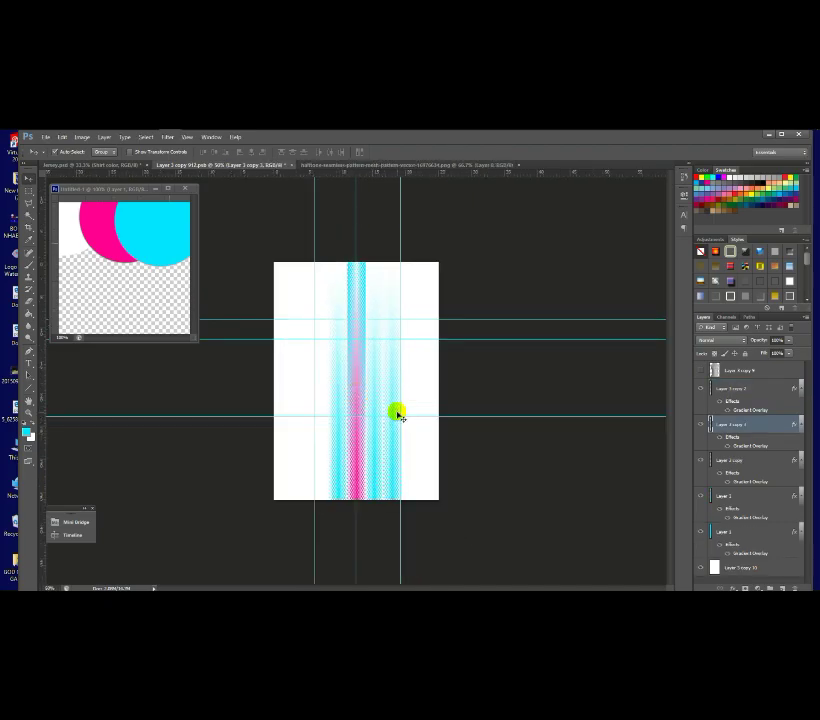
key("ctrl+plus")
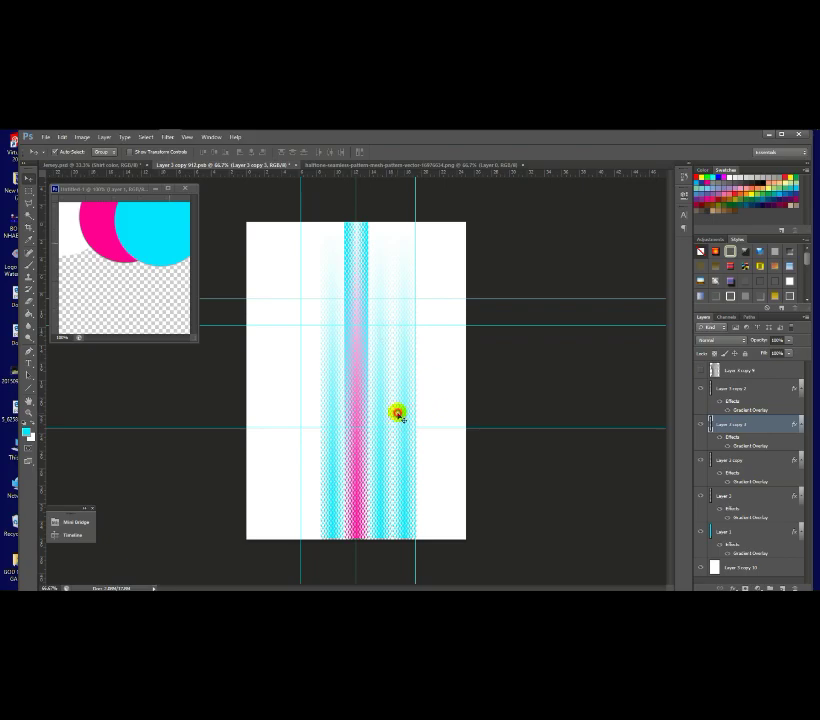
left_click(410, 416)
key("Delete")
key("ctrl+z")
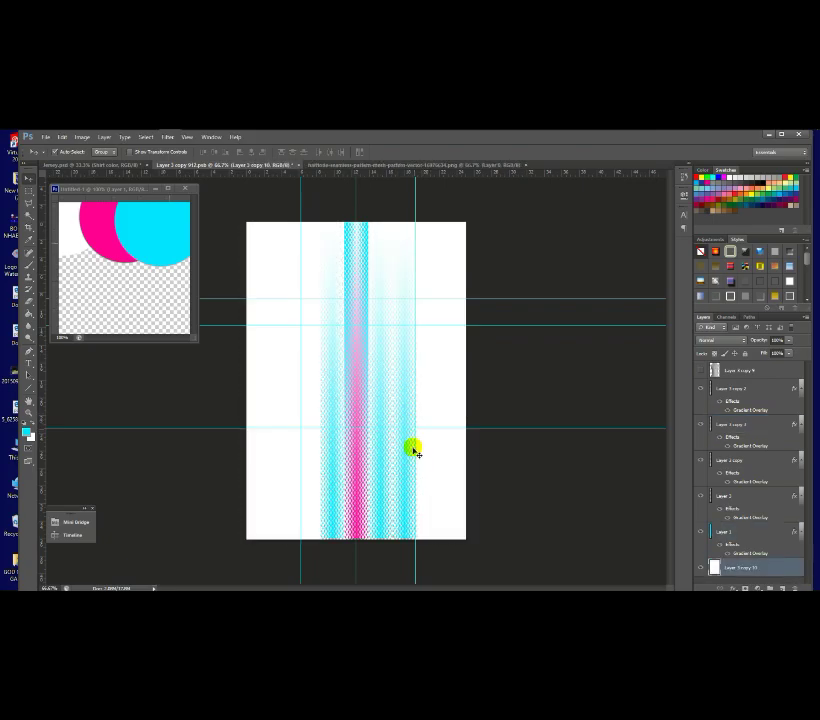
left_click(408, 501)
key("ctrl+z")
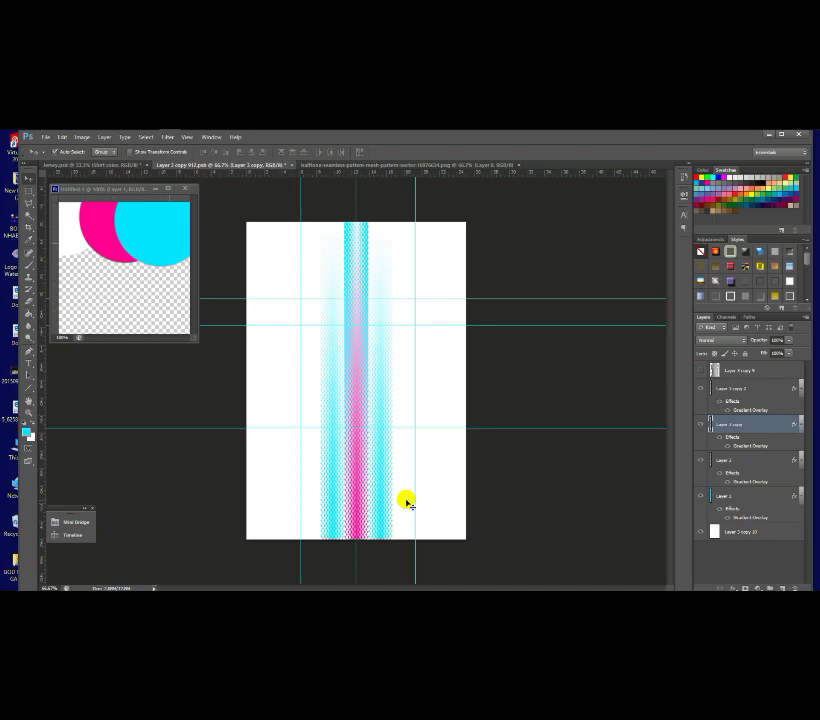
- Group the cyan stripe layer with its magenta halftone layer
left_click(750, 492)
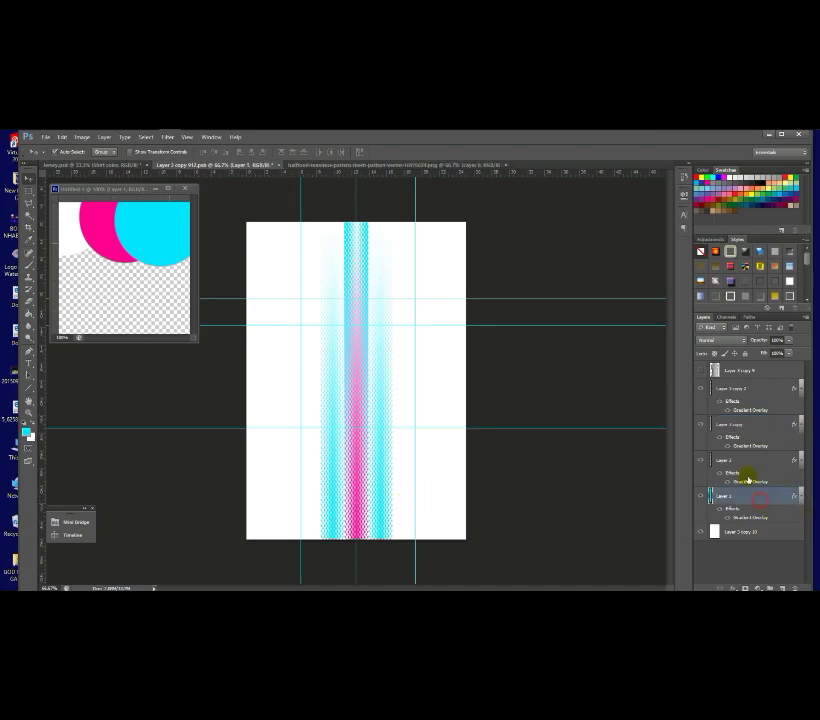
left_click(746, 466, "shift")
key("ctrl+g")
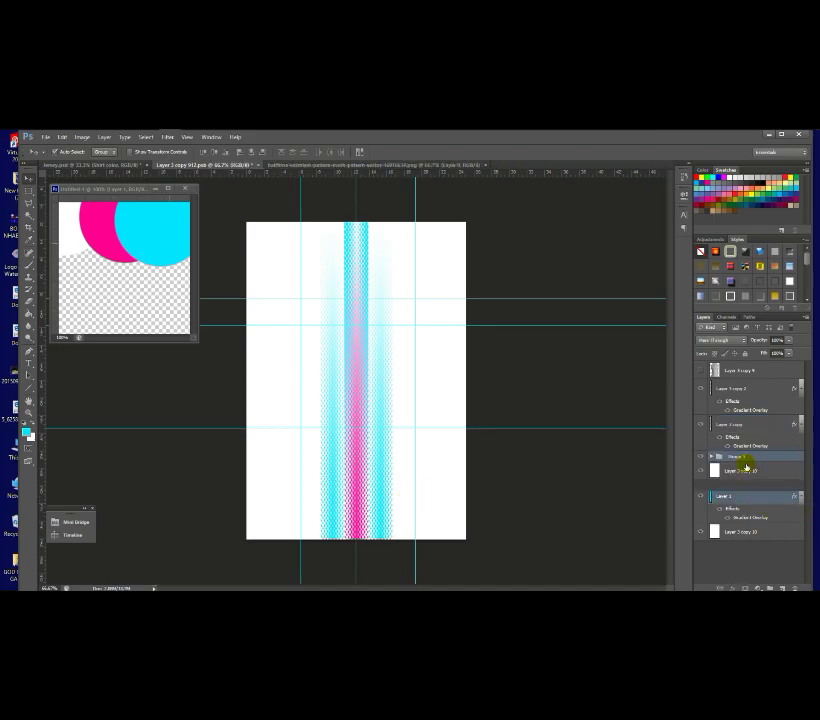
key("ctrl+z")
left_click_drag(747, 466, 771, 588)
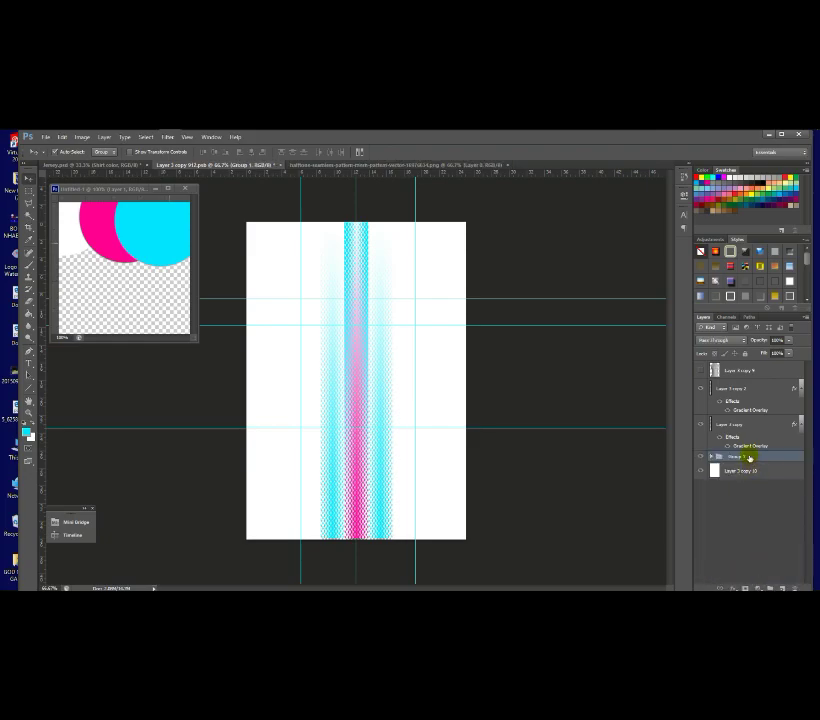
- Duplicate the centre stripe group to both sides, placing the copies just outside the two cyan halftone strips
key("ctrl+j")
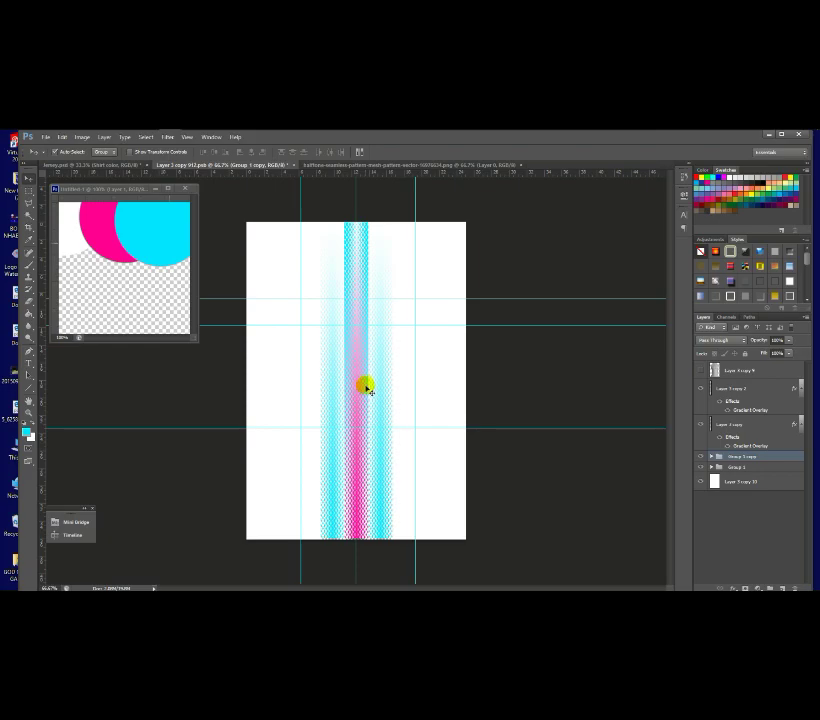
left_click_drag(357, 401, 320, 397)
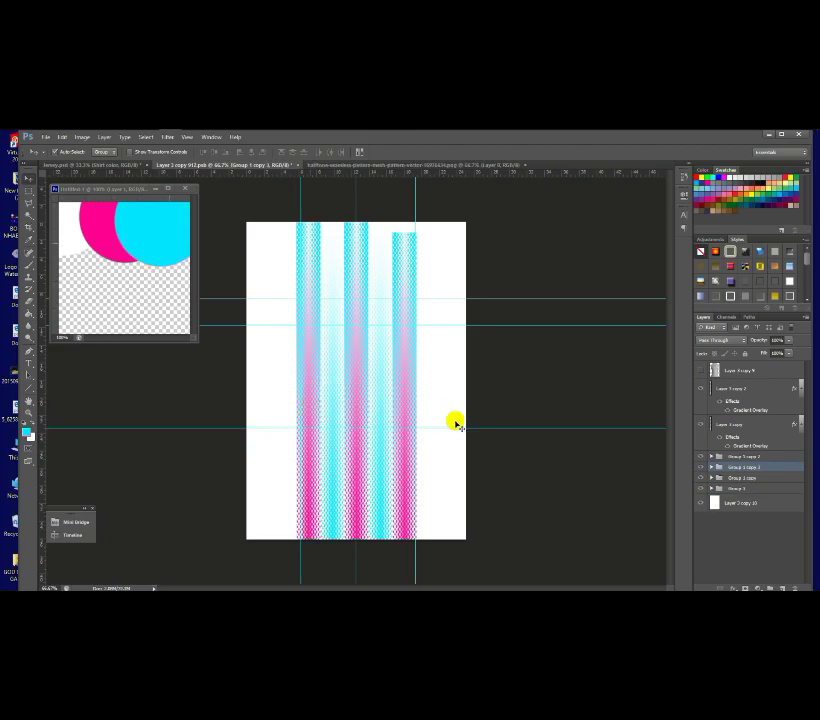
mouse_move(410, 410)
left_mouse_down()
mouse_move(408, 394)
mouse_move(412, 408)
left_mouse_up()
- Show the grey shirt layer over the artwork to check how the striped pattern lies on the shirt
left_click(381, 434, "ctrl")
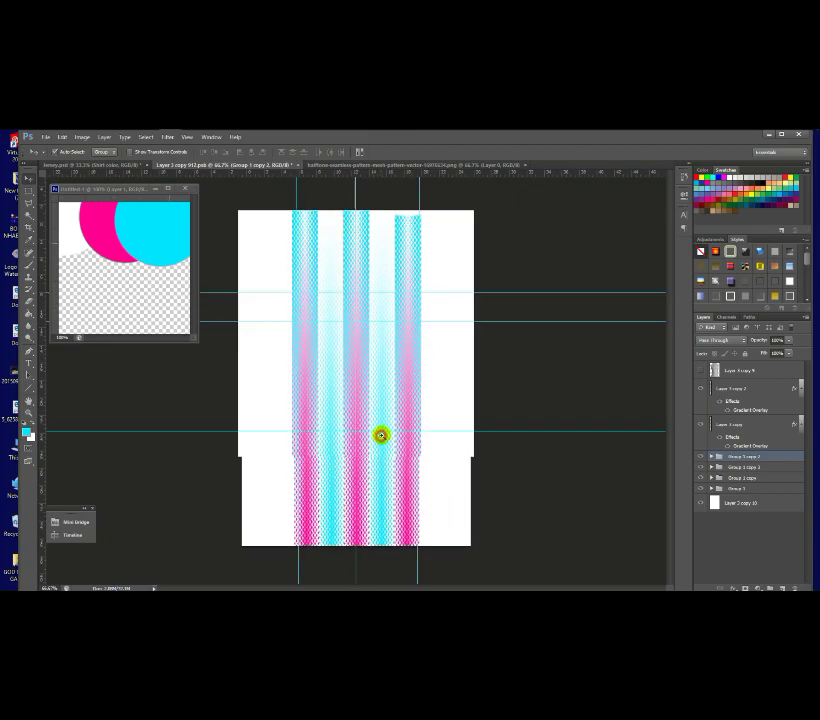
left_click(381, 434, "ctrl")
left_click(381, 435, "alt")
scroll(381, 434, "down", 2)
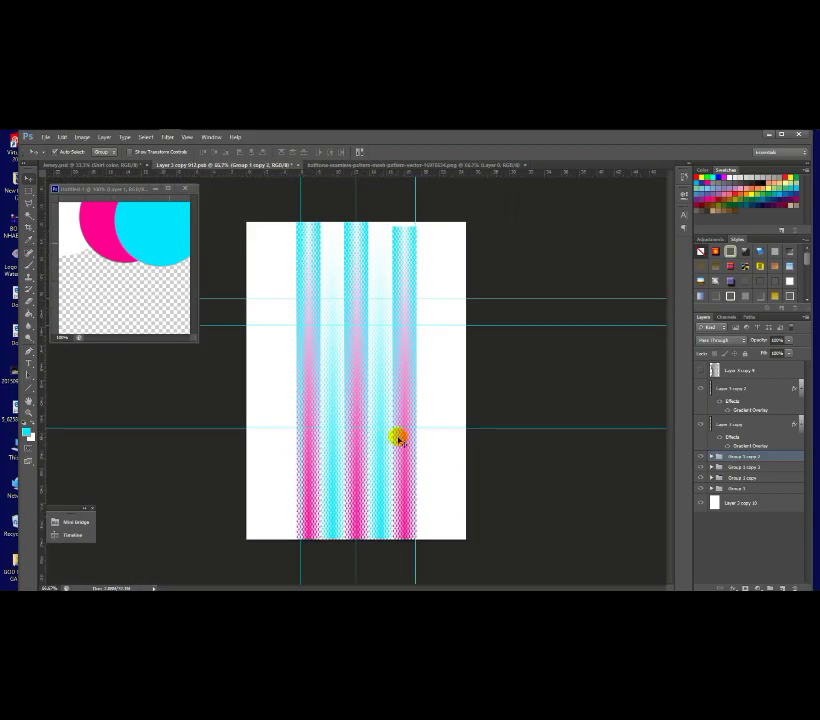
left_click(702, 372)
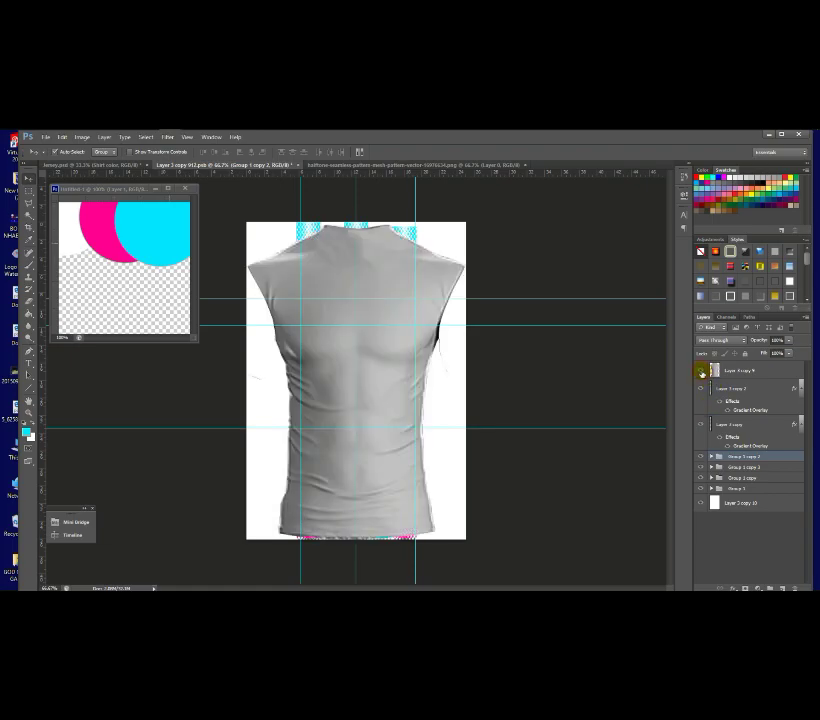
- Compare the striped artwork with the grey shirt layer by switching that layer's visibility, and leave the shirt hidden
left_click(702, 372)
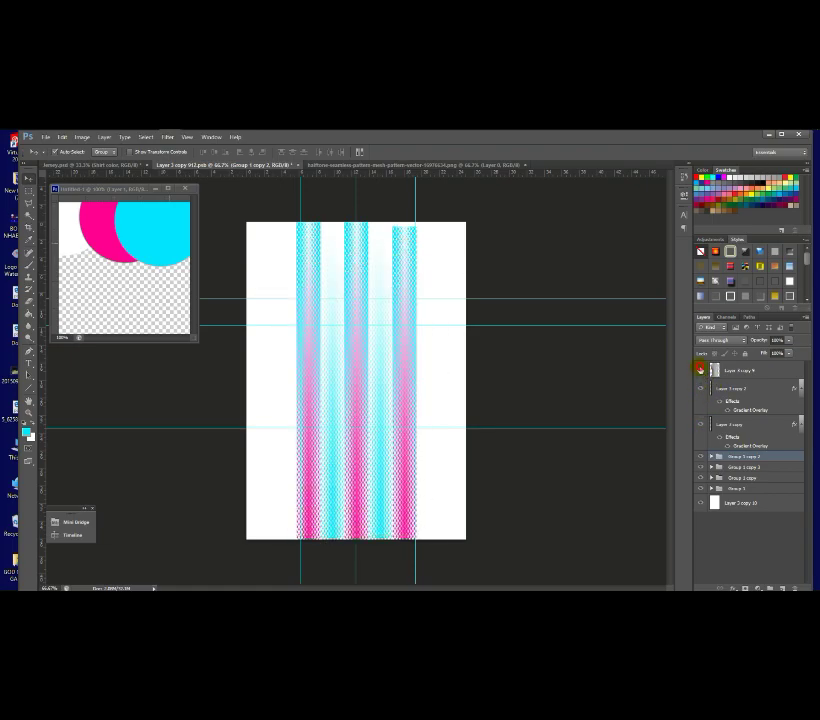
left_click(701, 370)
left_click(701, 370)
left_click(701, 370)
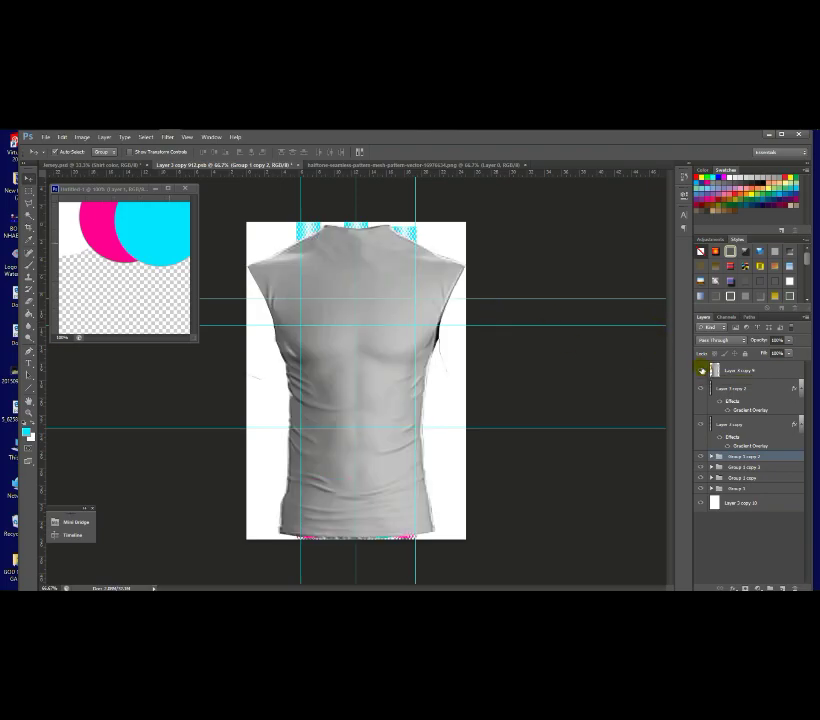
left_click(701, 370)
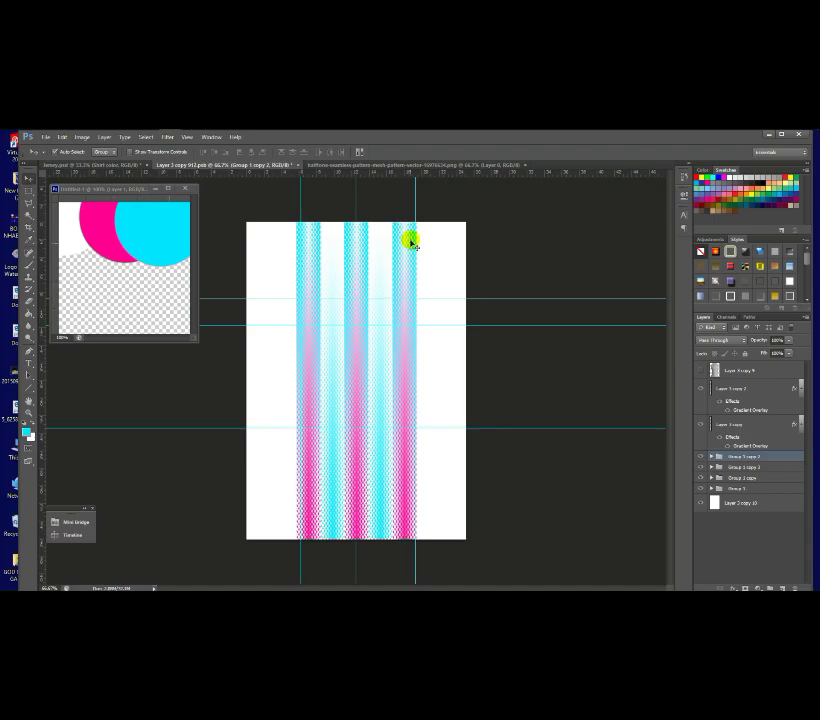
- Duplicate the cyan halftone strips outward to both sides, placing the copies directly beside the outer magenta stripes
left_click(381, 300)
left_click_drag(381, 344, 431, 347)
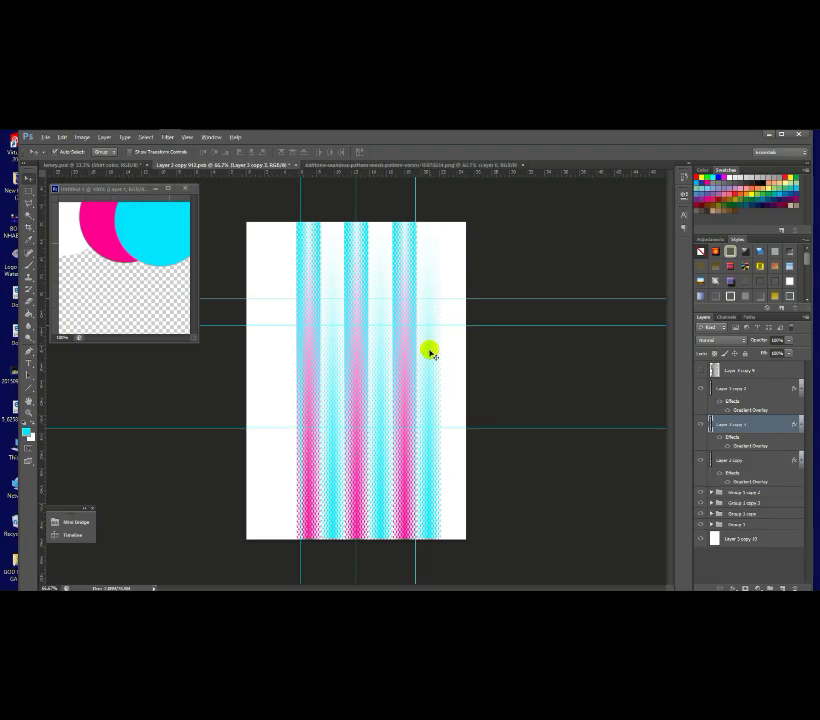
left_click_drag(335, 368, 283, 365)
- Duplicate the cyan-magenta stripe group to the right and left edges of the canvas, beside the outer cyan strips
left_click_drag(432, 398, 456, 408)
key("ctrl+z")
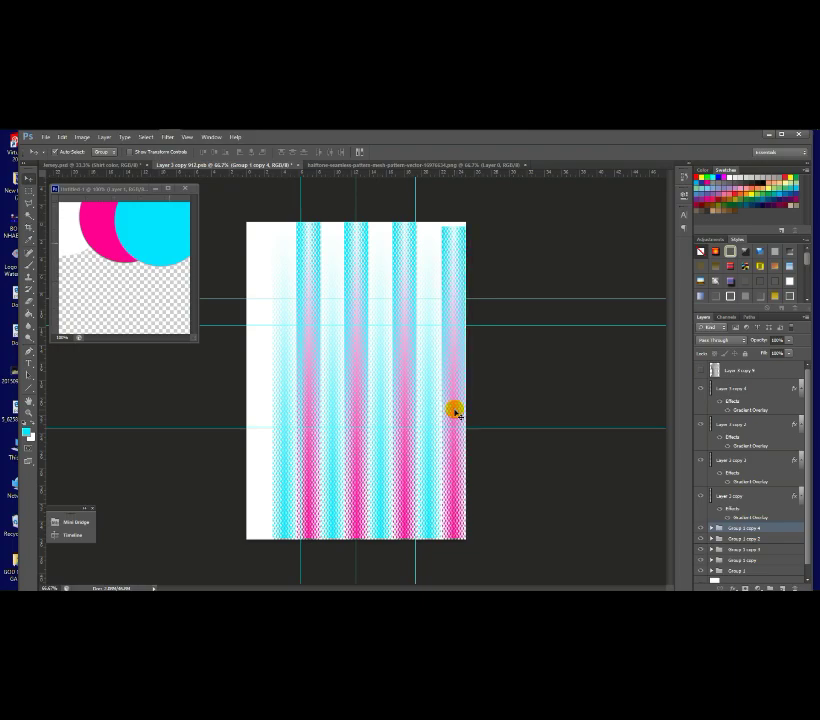
scroll(450, 410, "up", 2)
left_click_drag(452, 406, 475, 421)
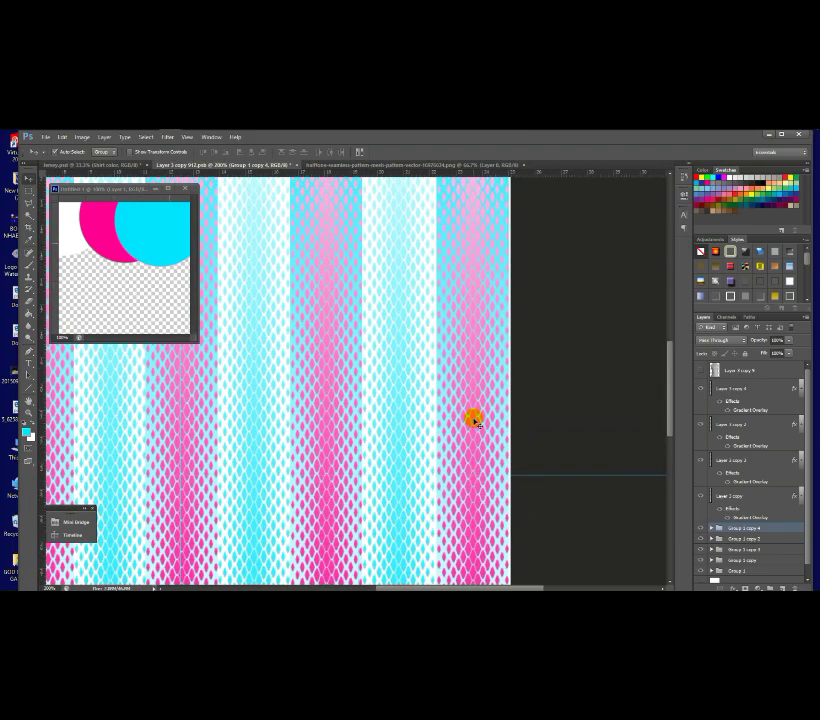
scroll(432, 418, "down", 2)
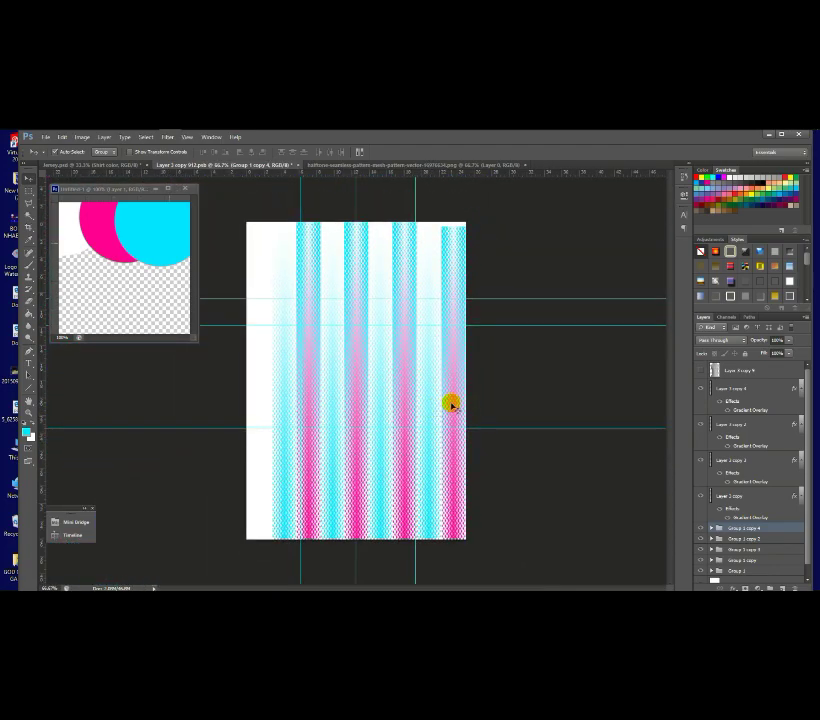
left_click_drag(313, 405, 262, 410)
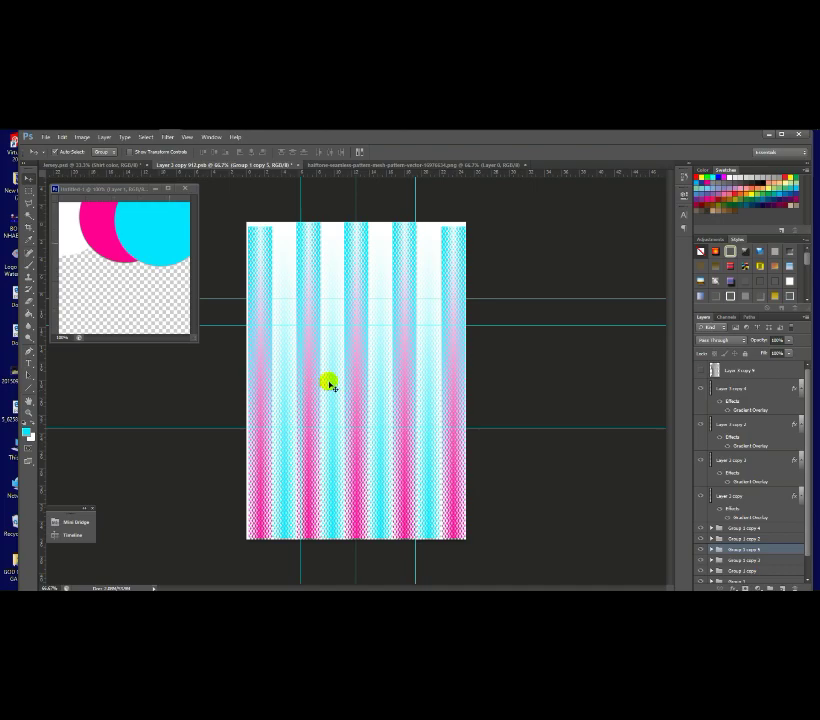
- Nudge both outermost stripe groups up until they line up with the top edge of the canvas
key("Up")
key("Up")
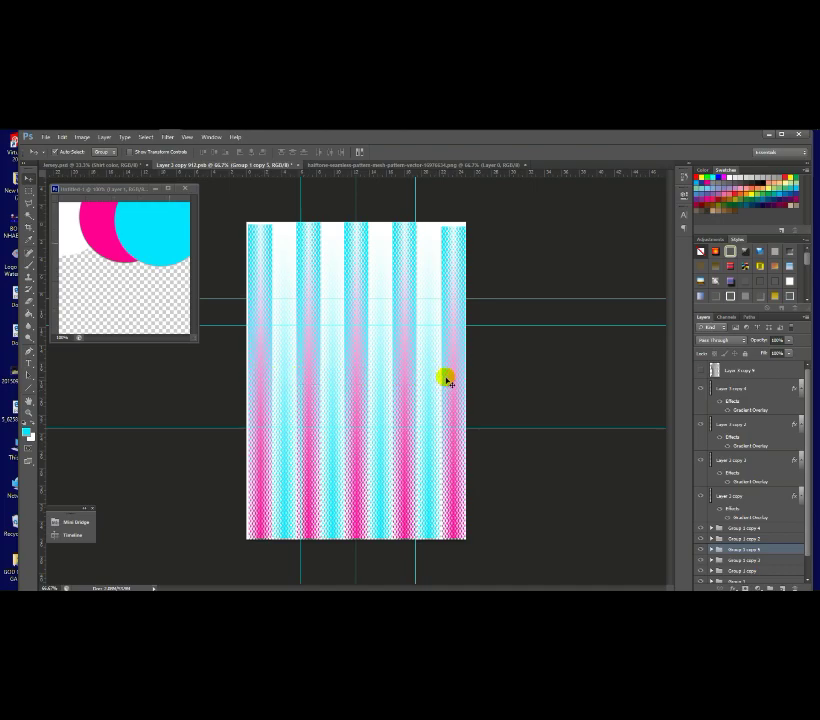
left_click(451, 381)
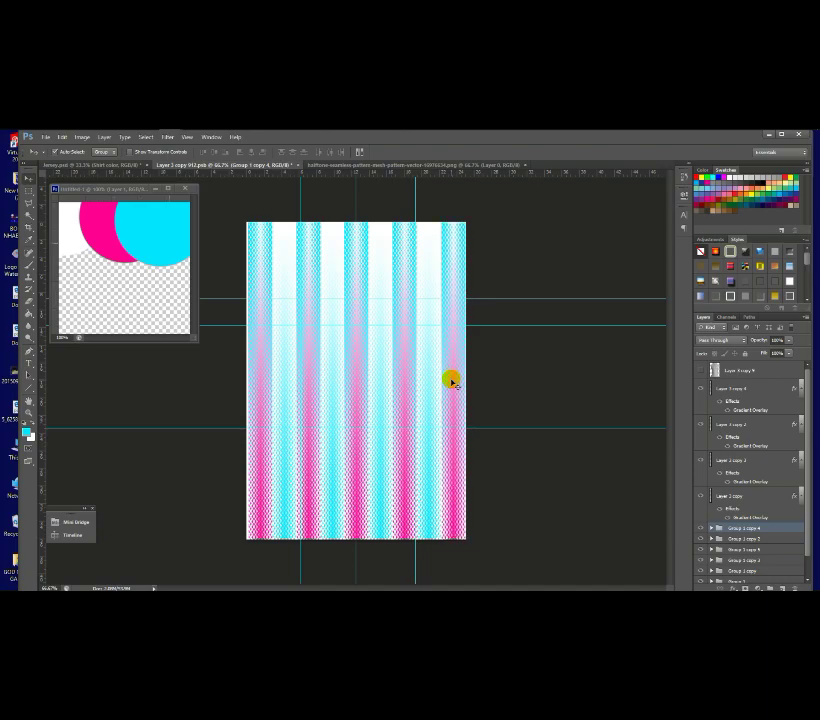
- Combine all cyan halftone strip layers and all stripe groups into one group above the white base layer
left_click(745, 389, "ctrl")
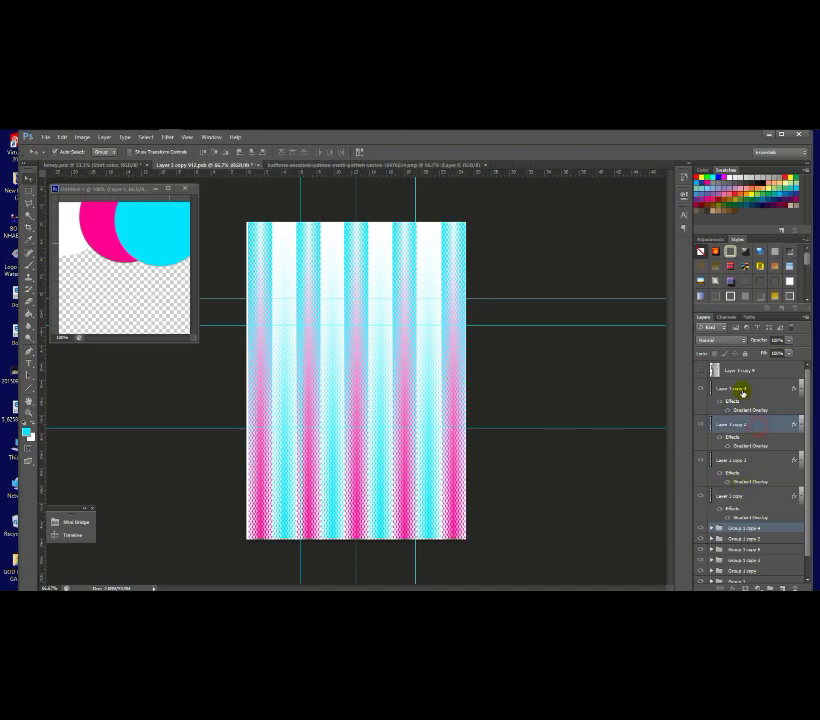
left_click(745, 425, "ctrl")
left_click(745, 460, "ctrl")
left_click(745, 495, "ctrl")
left_click(806, 488)
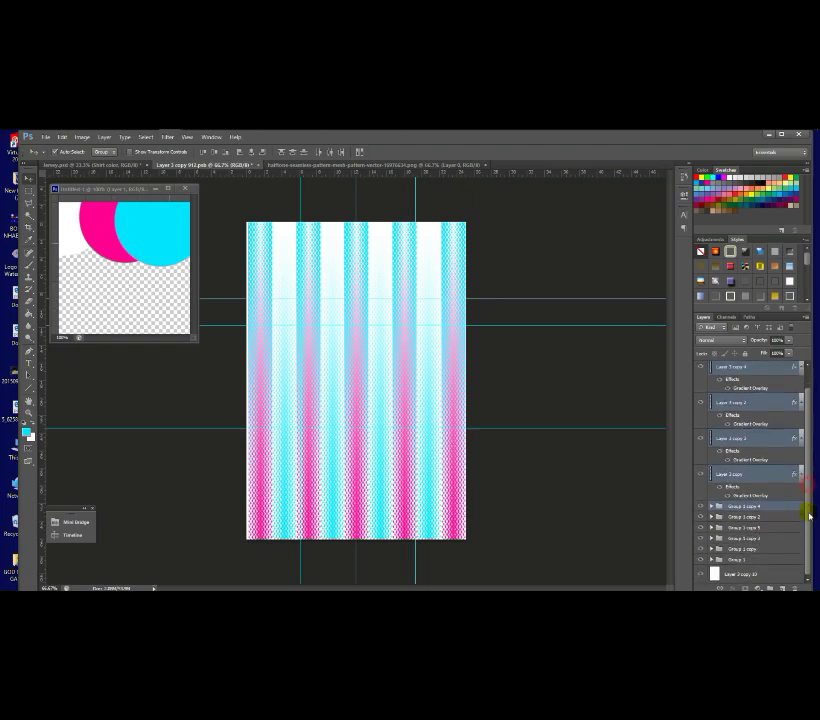
left_click(764, 517, "ctrl")
left_click(765, 527, "ctrl")
left_click(766, 538, "ctrl")
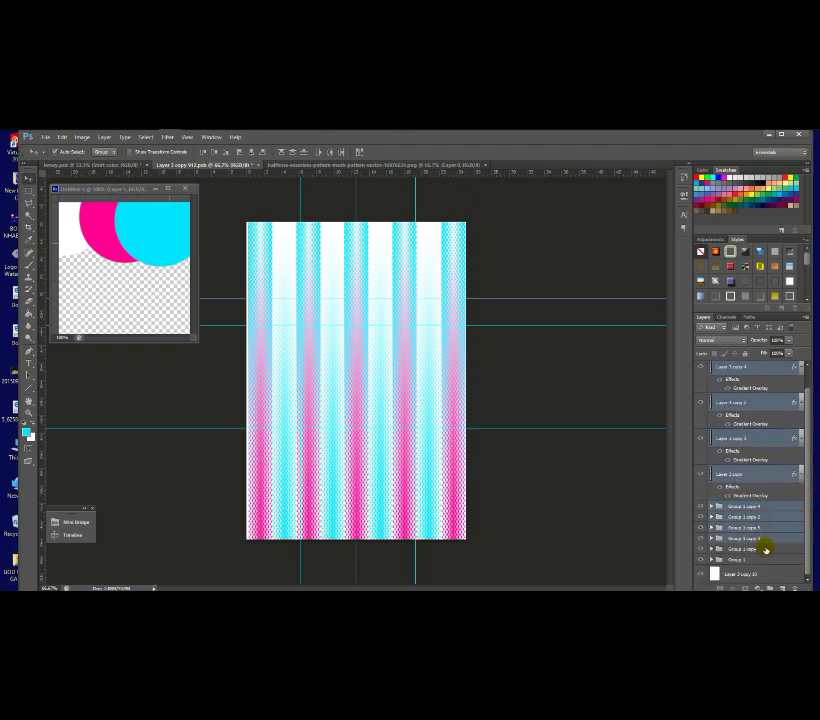
left_click(765, 549, "ctrl")
left_click_drag(763, 548, 770, 588)
left_click(388, 304, "alt")
left_click(388, 304, "ctrl")
- Switch to File Explorer and place the shield-shaped "jersey design" image from the YOUTUBE logo folder into the shirt artwork
left_click(124, 138)
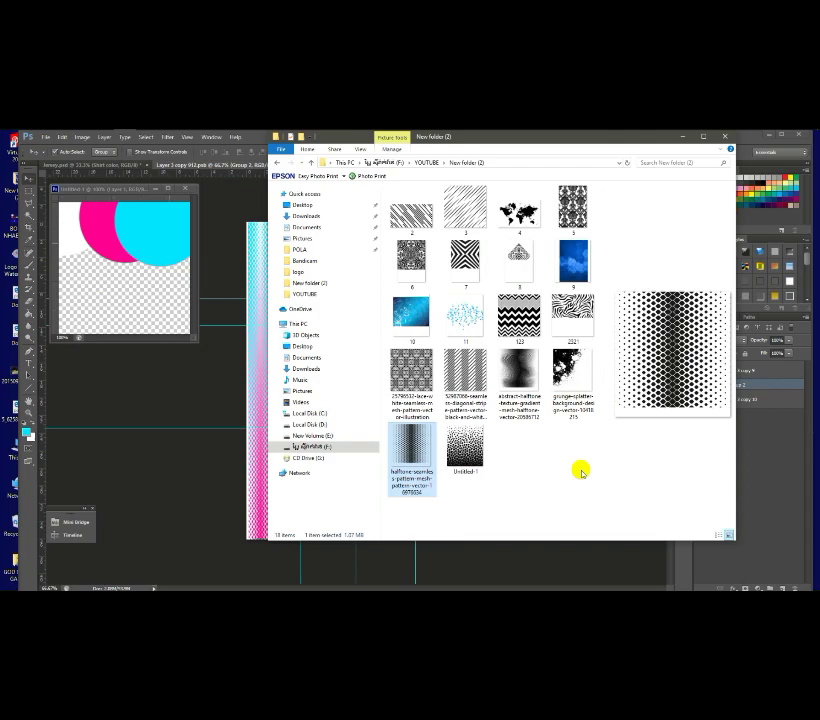
left_click(277, 162)
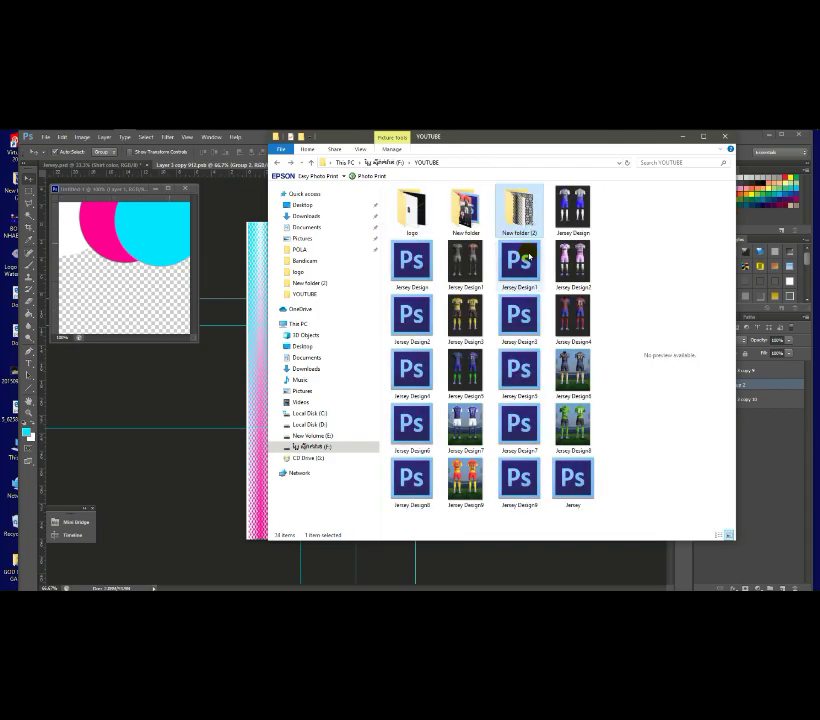
double_click(476, 217)
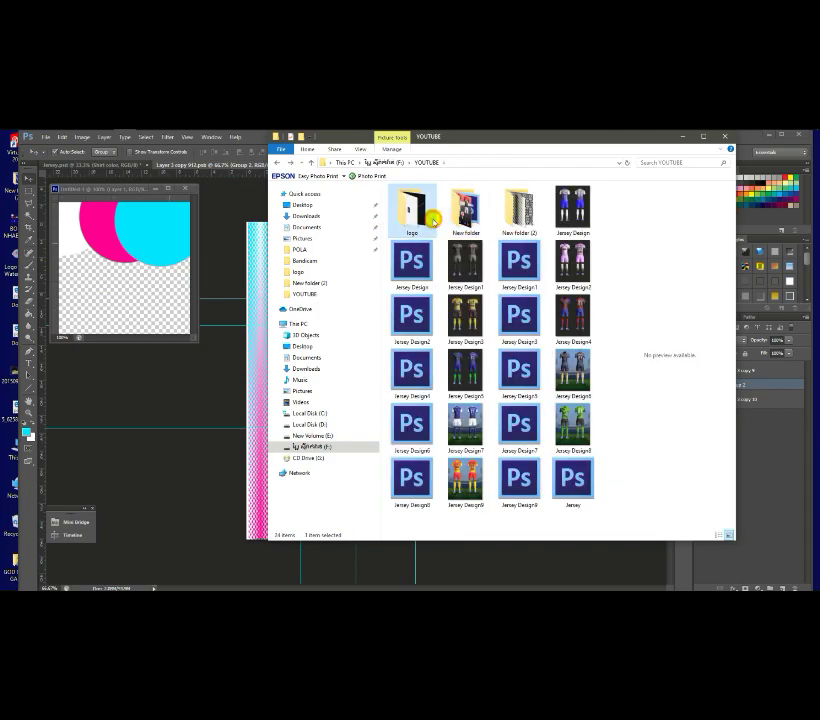
double_click(430, 214)
left_click_drag(470, 210, 434, 419)
- Scale the shield logo down to badge size and fit it between the two upper horizontal guides on the right chest stripe
left_click_drag(460, 489, 414, 315)
scroll(414, 315, "up", 2)
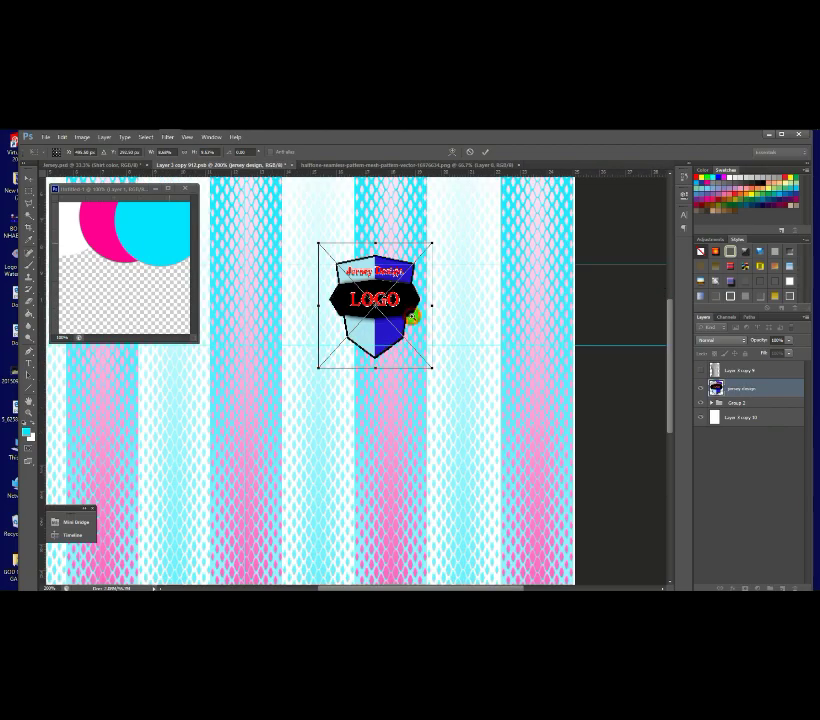
left_click_drag(318, 241, 330, 256)
left_click_drag(385, 290, 389, 285)
left_click_drag(380, 362, 382, 357)
left_click_drag(436, 303, 432, 303)
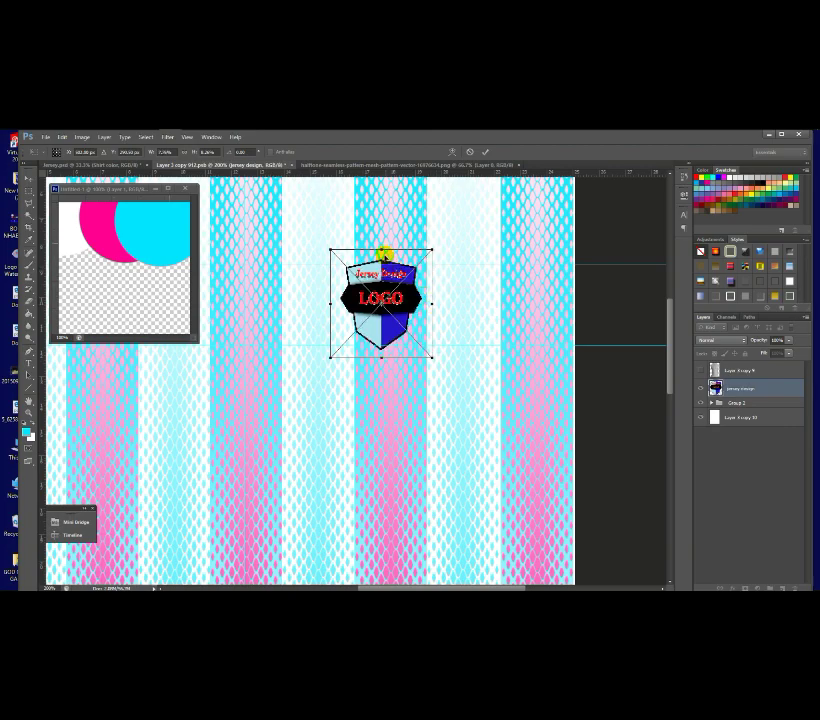
left_click_drag(383, 248, 383, 246)
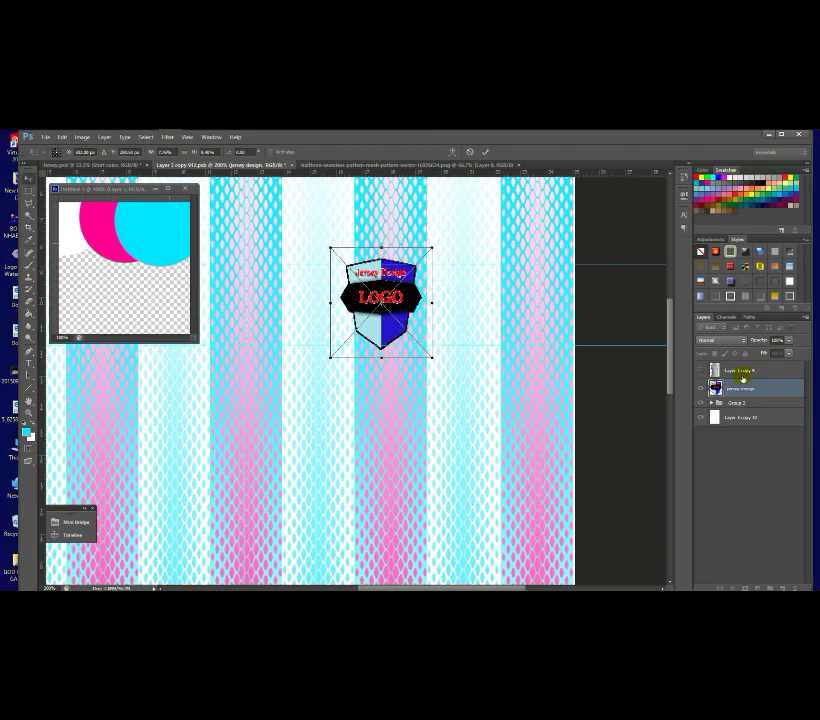
key("Return")
- Add the text "27" on the left chest beside the upper guides and colour it black (000000)
left_click_drag(362, 379, 328, 379)
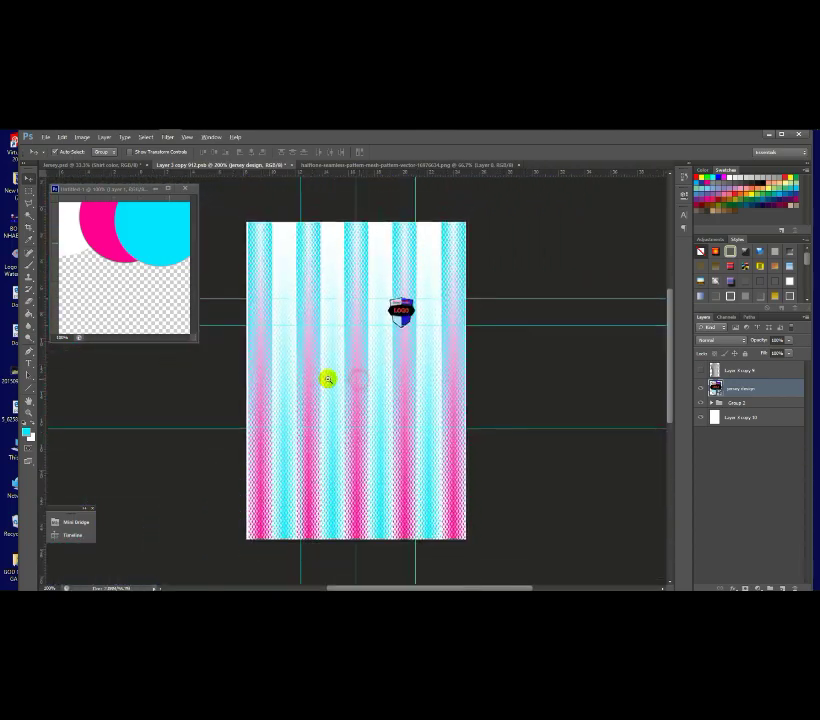
left_click(350, 328)
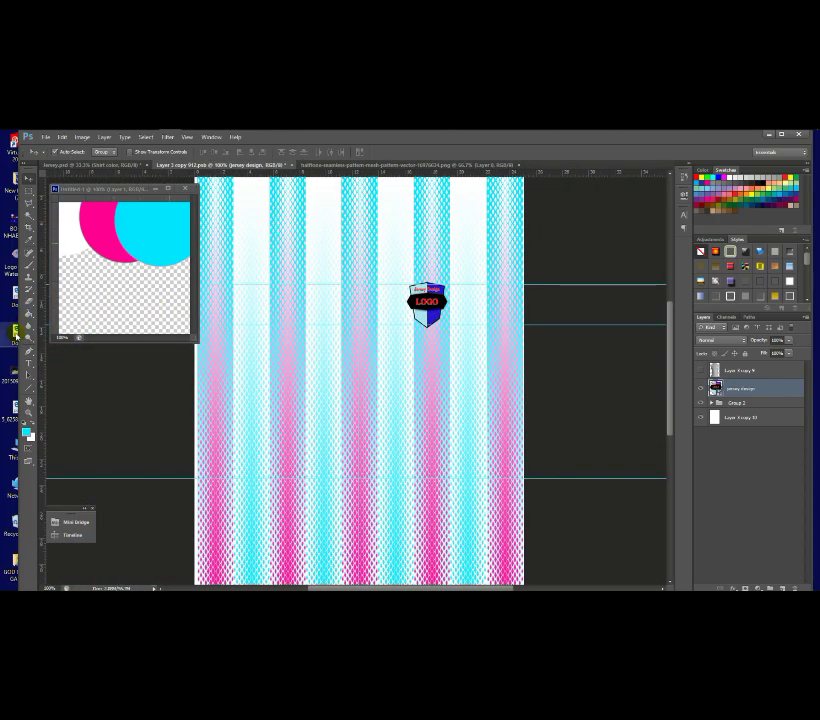
key("t")
left_click(276, 305)
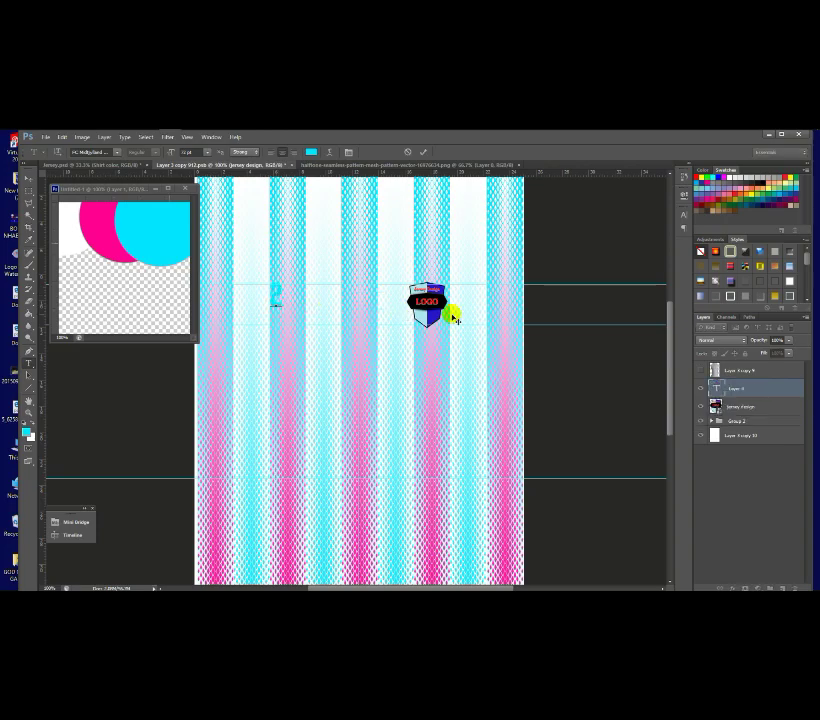
key("ctrl+a")
left_click(311, 151)
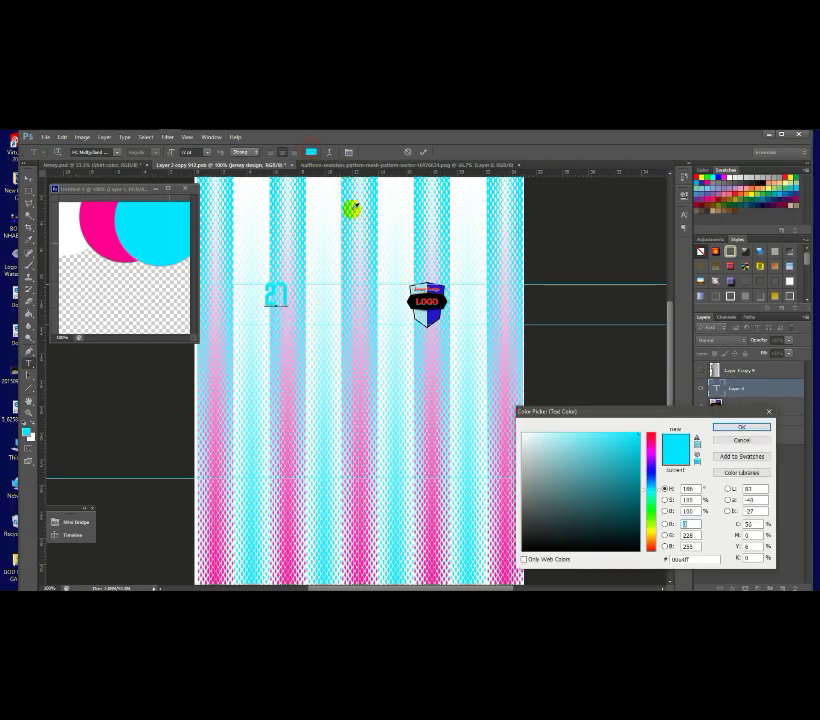
left_click(580, 509)
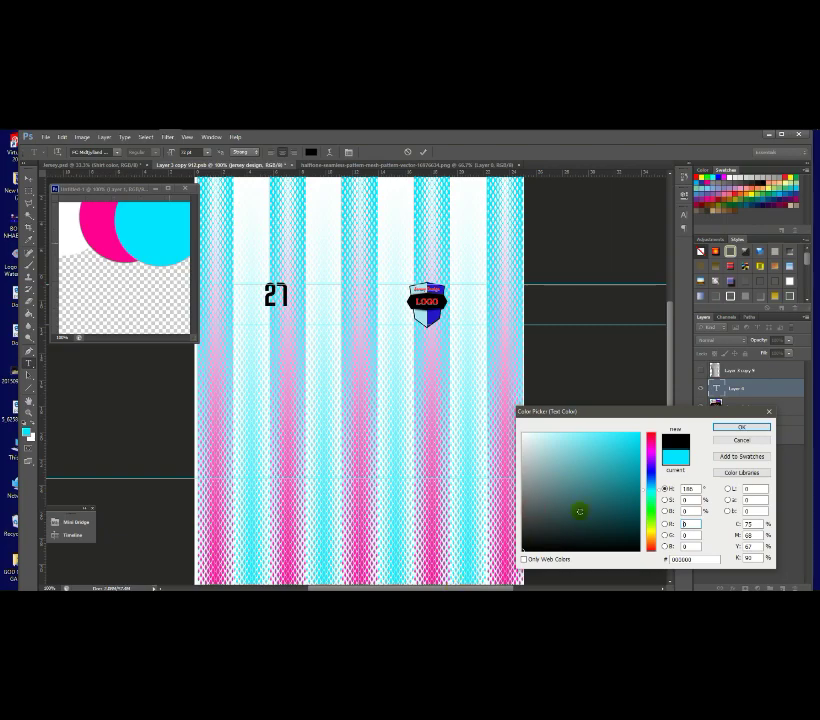
left_click(741, 428)
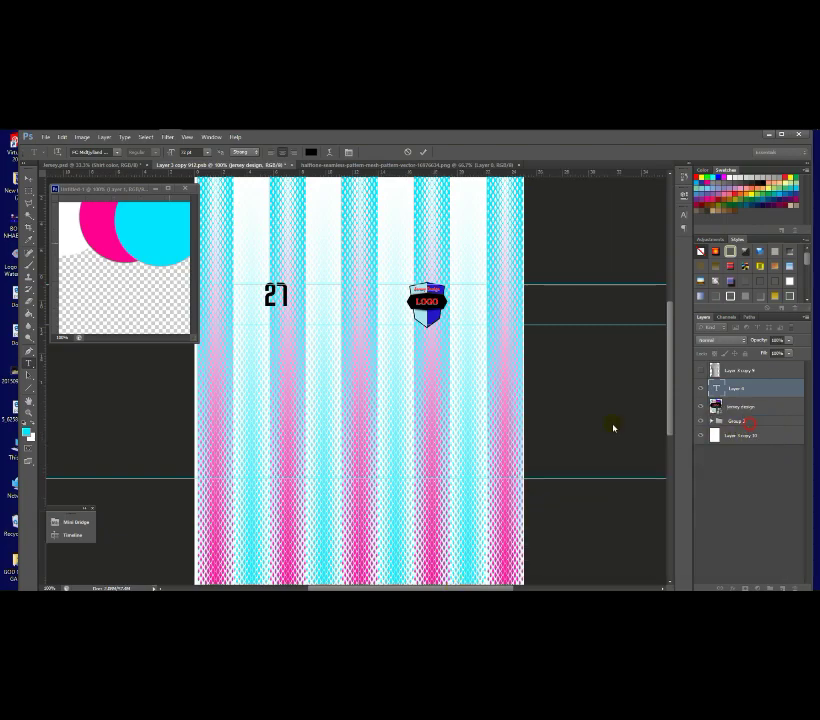
- Enlarge the number 27 to about 165% and centre it on the left chest stripe between the two upper guides
left_click(28, 180)
key("ctrl+t")
left_click_drag(285, 300, 313, 278)
key("Left")
key("Left")
key("Left")
key("Left")
key("Left")
key("Left")
key("Left")
key("Left")
key("Left")
key("Left")
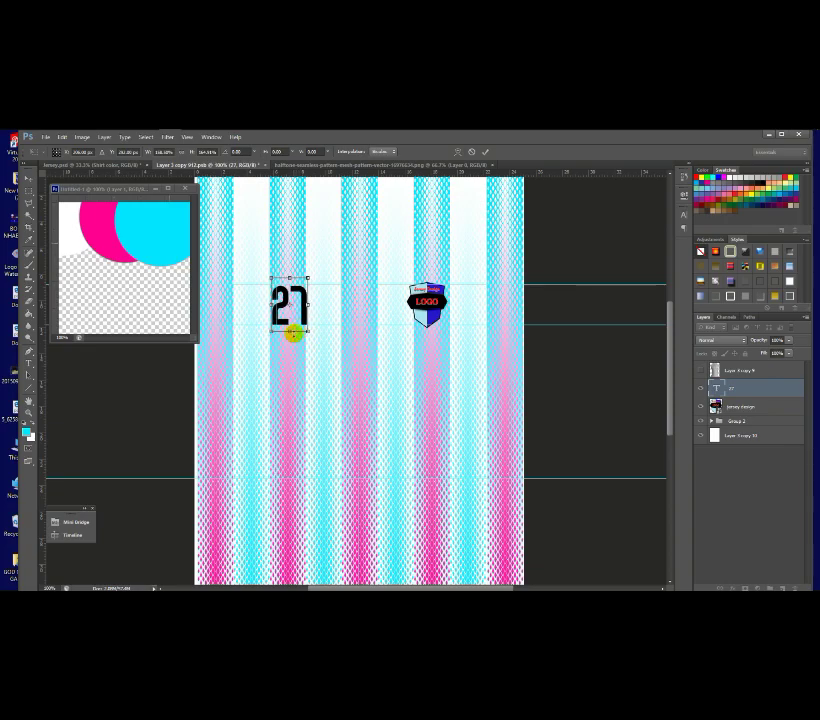
key("Return")
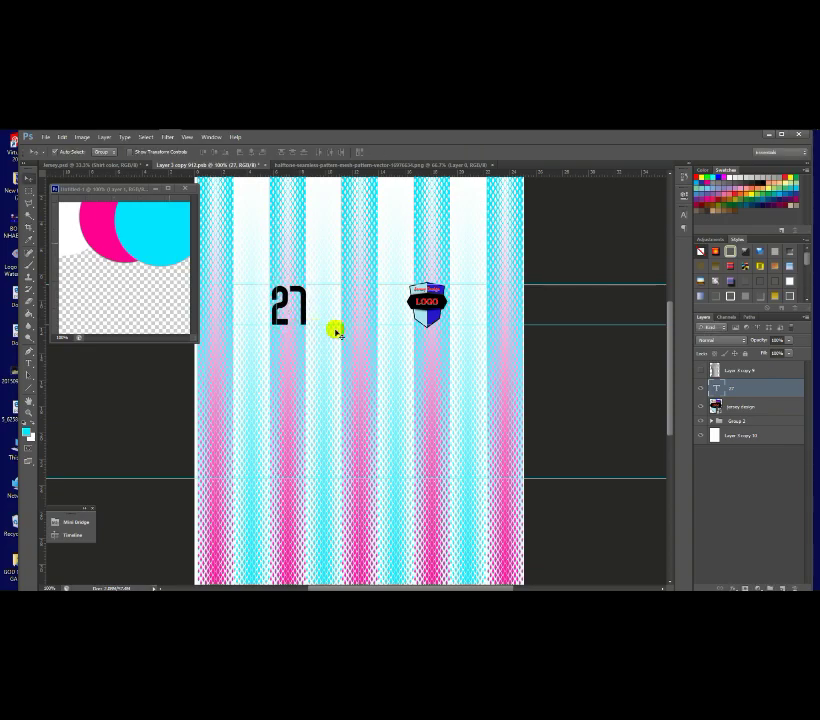
- Give the number 27 a 3 px outside stroke in magenta ff0090, sampled from the pink circle in the colour reference document
double_click(793, 391)
left_click(522, 367)
left_click(522, 367)
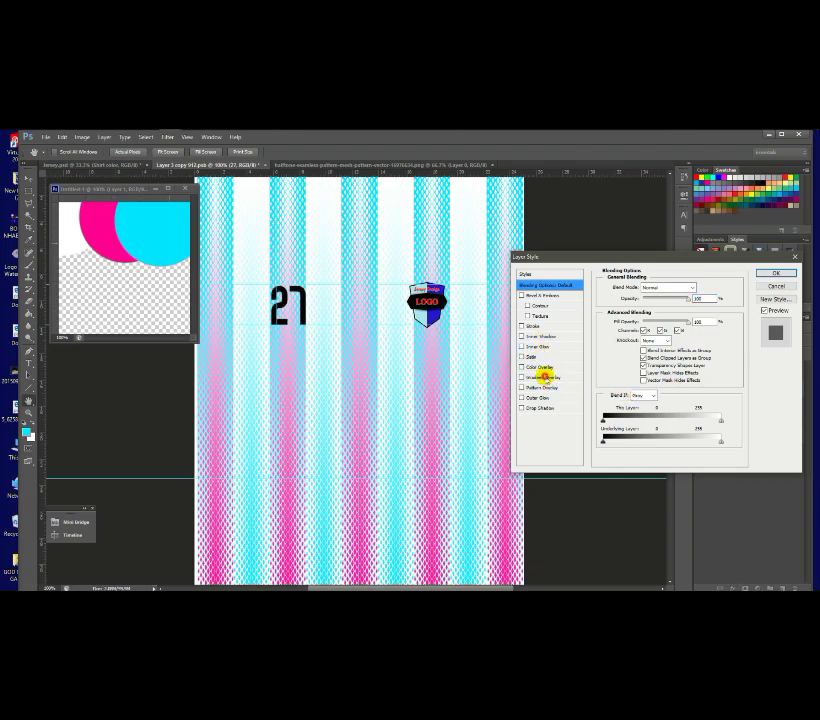
left_click(544, 377)
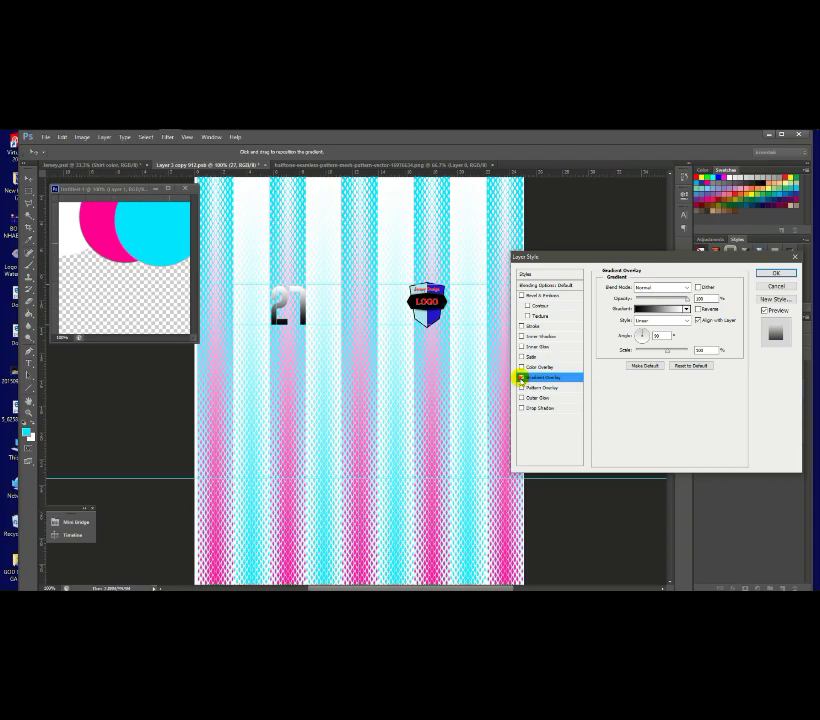
left_click(520, 377)
left_click(536, 326)
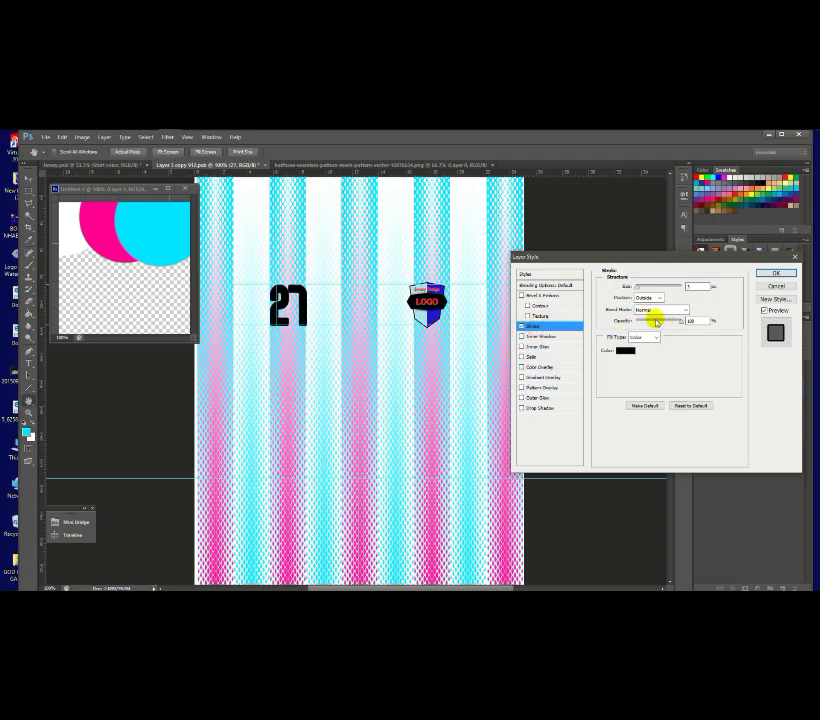
left_click(111, 243)
left_click(135, 240)
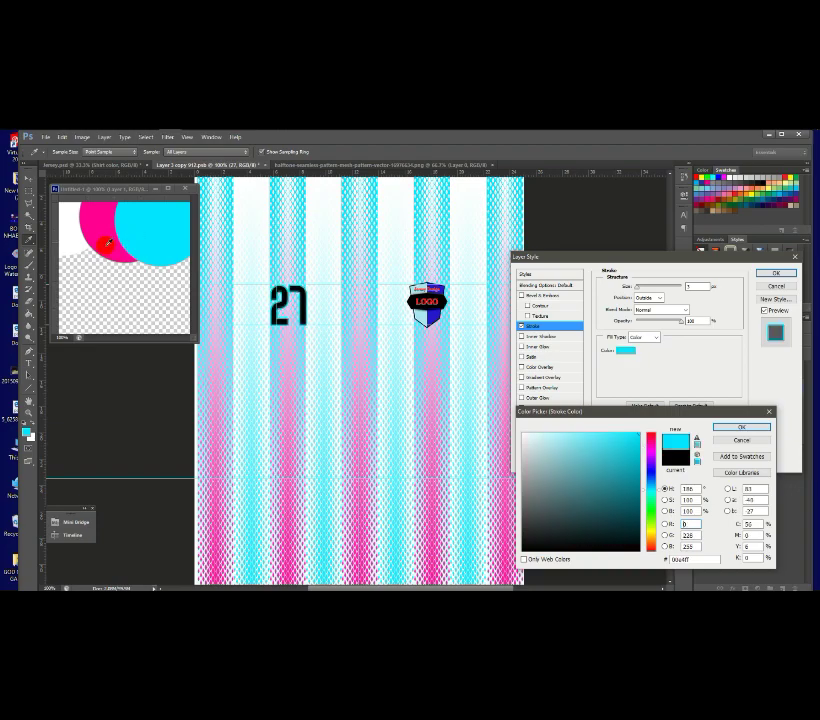
left_click(108, 243)
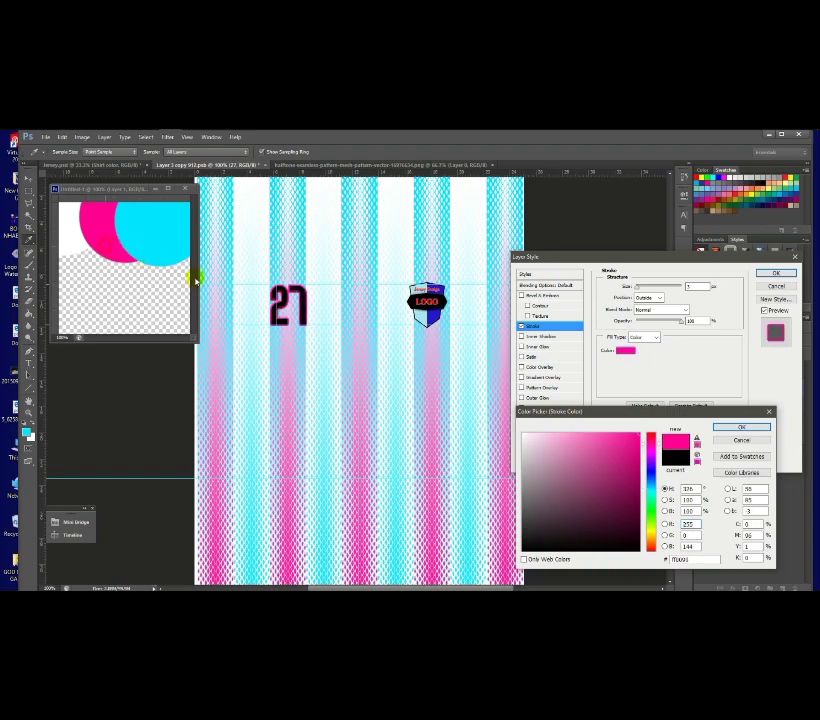
left_click(741, 427)
left_click(776, 272)
- Place the black hexagonal jersey design1 logo, scale it to about 21% wide and centre it on the middle stripe just above the lower guide
key("ctrl+minus")
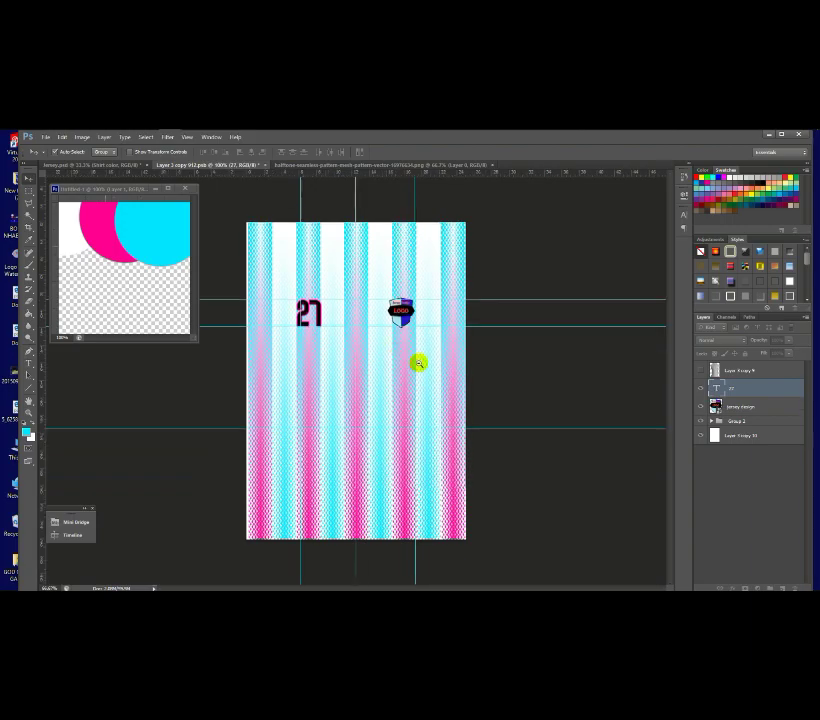
key("ctrl+minus")
key("ctrl+plus")
left_click(124, 138)
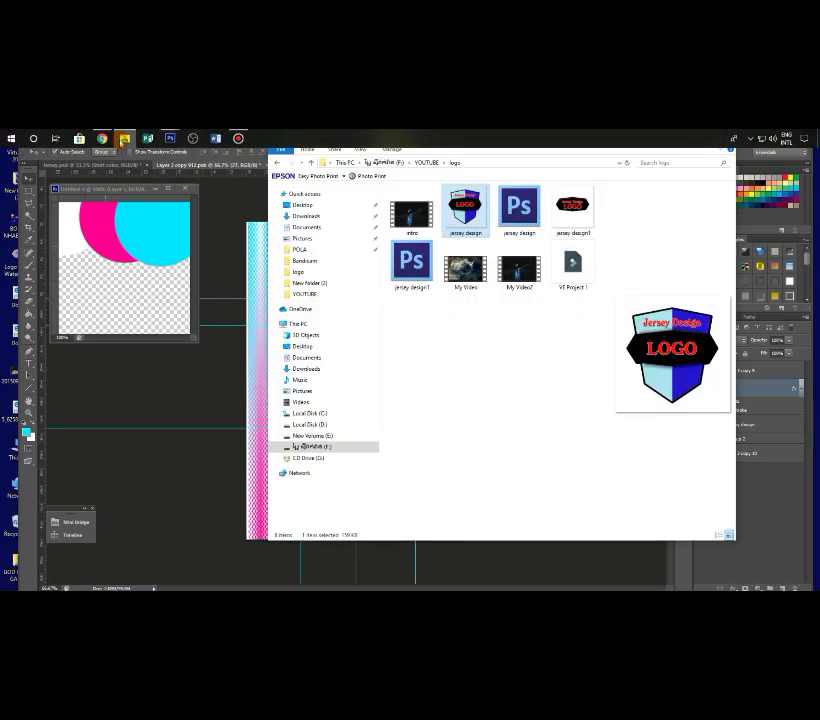
left_click(229, 358)
left_click_drag(229, 358, 260, 368)
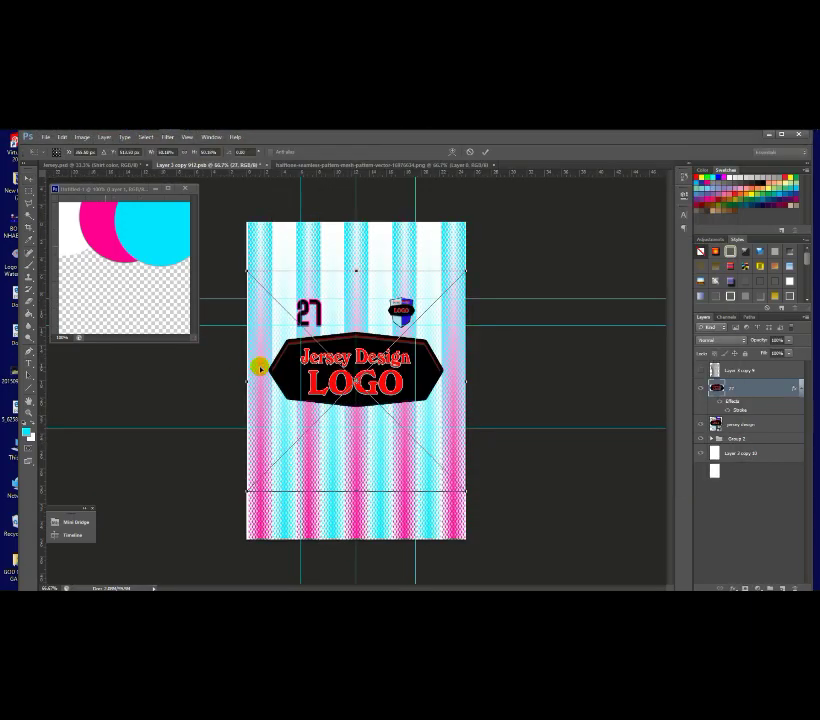
left_click_drag(465, 270, 401, 320)
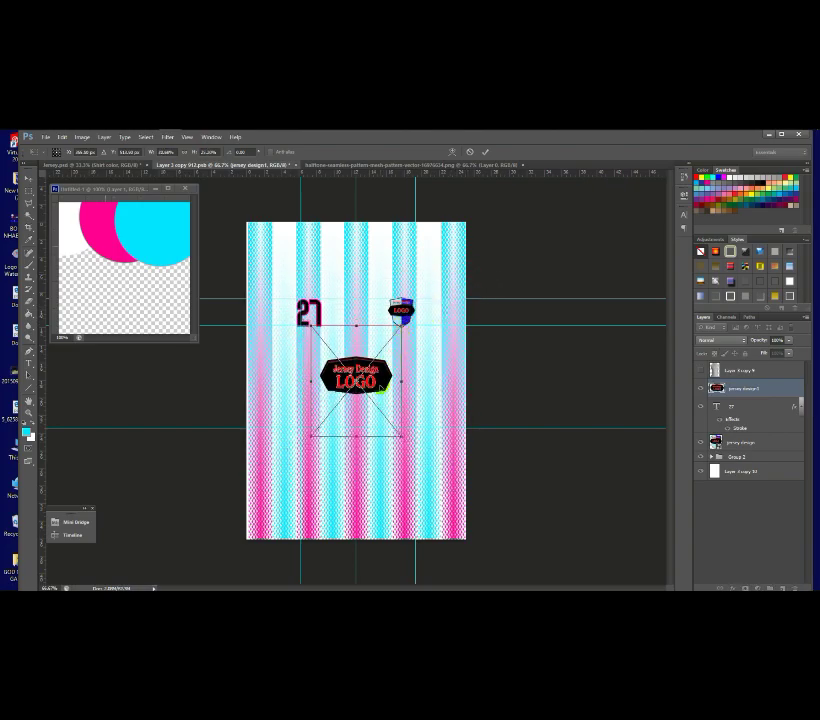
mouse_move(379, 388)
left_mouse_down()
mouse_move(385, 419)
mouse_move(385, 408)
left_mouse_up()
key("Return")
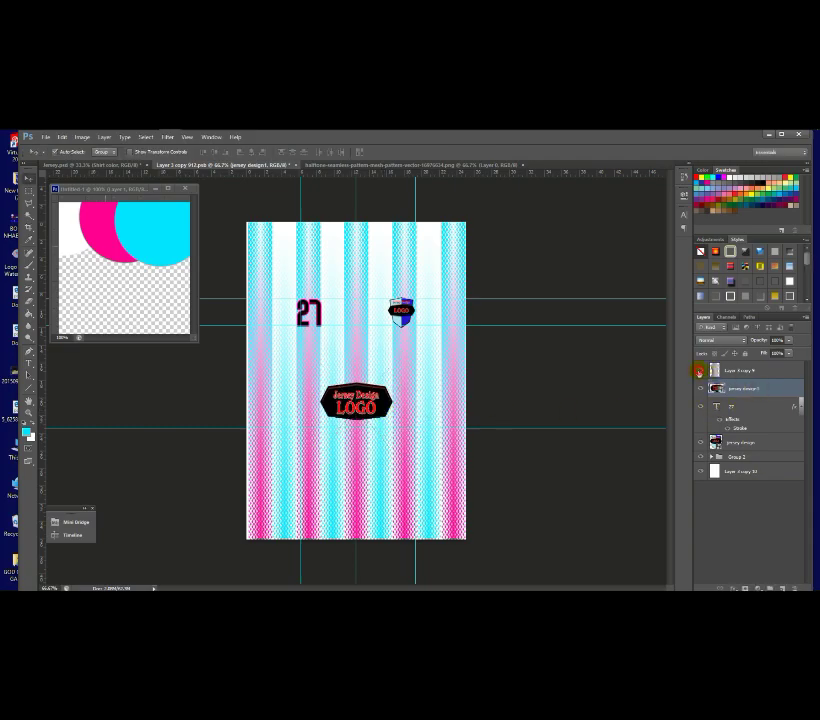
- Move the jersey design1 logo layer above Layer 3 copy 9 and enlarge it to 22% wide, using the grey shirt shape as a temporary size reference
left_click(700, 371)
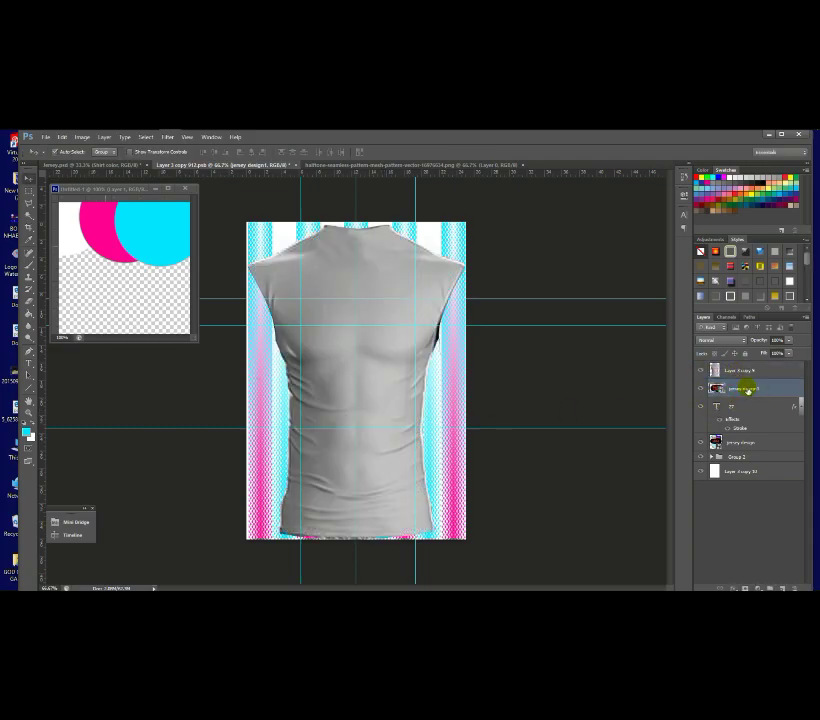
left_click_drag(752, 388, 752, 371)
key("ctrl+t")
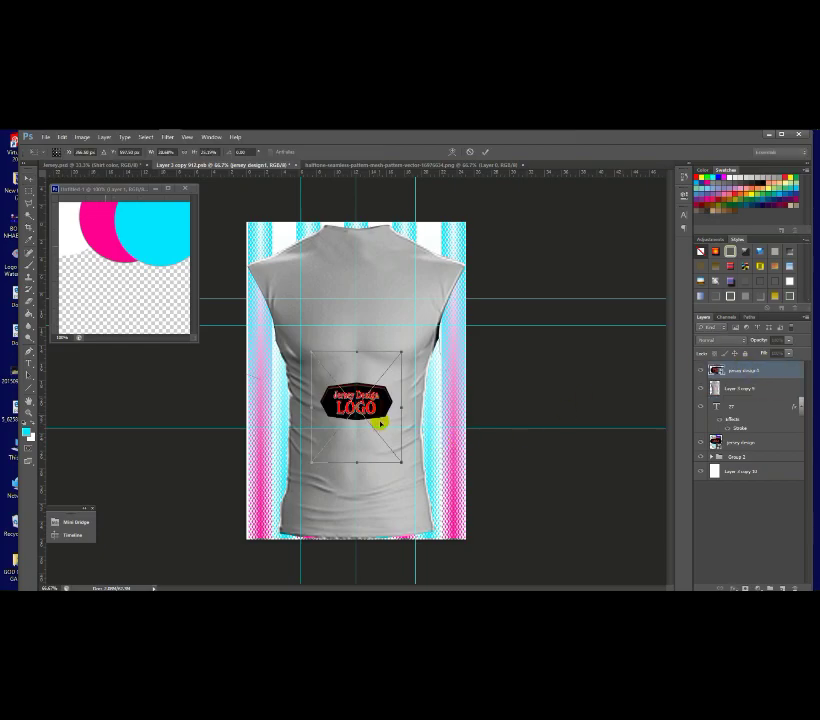
left_click_drag(403, 462, 406, 464)
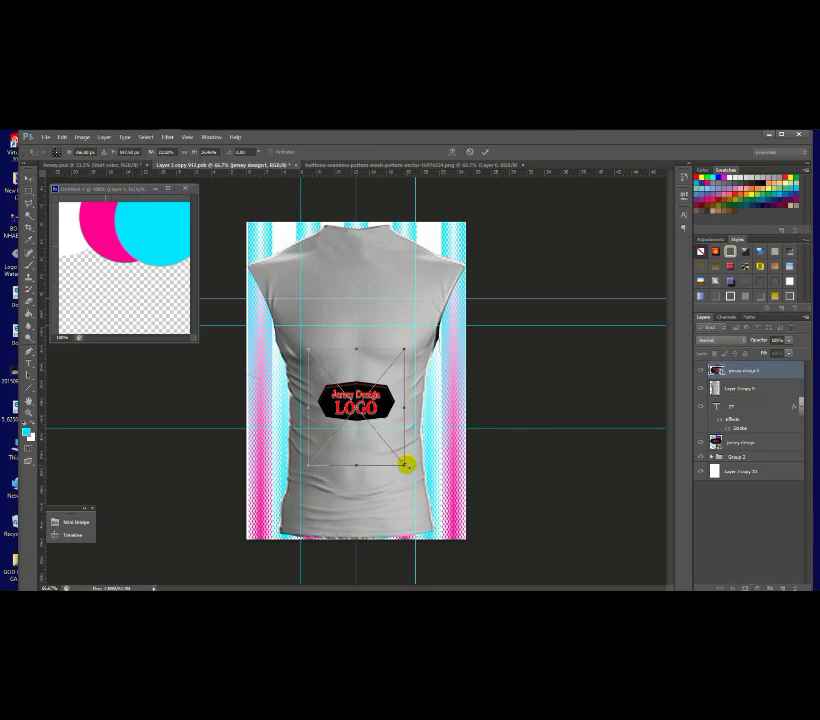
key("Return")
left_click(702, 390)
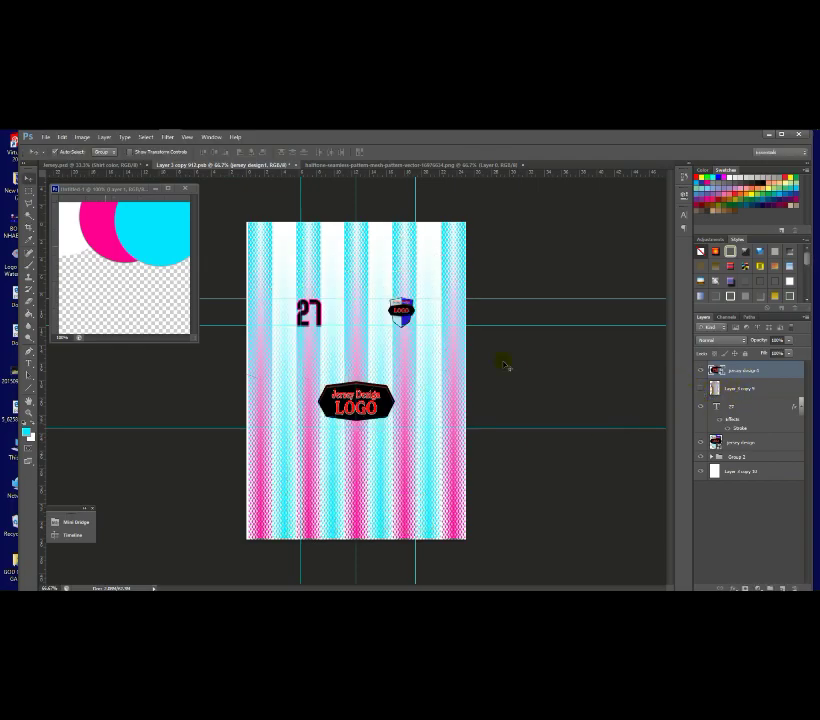
- Save and close the shirt smart object, and close the halftone pattern document to return to Jersey.psd
left_click(295, 166)
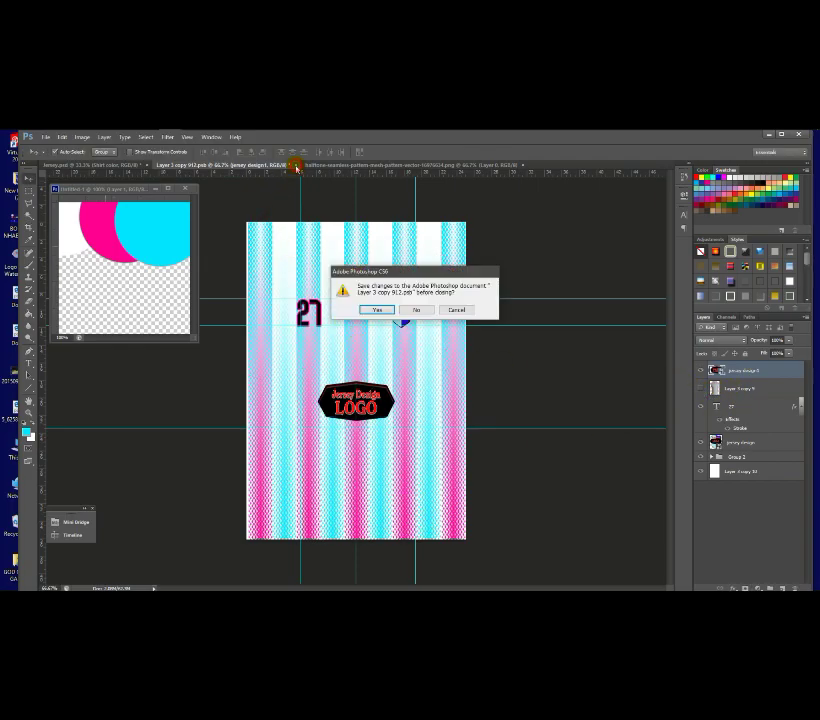
left_click(384, 309)
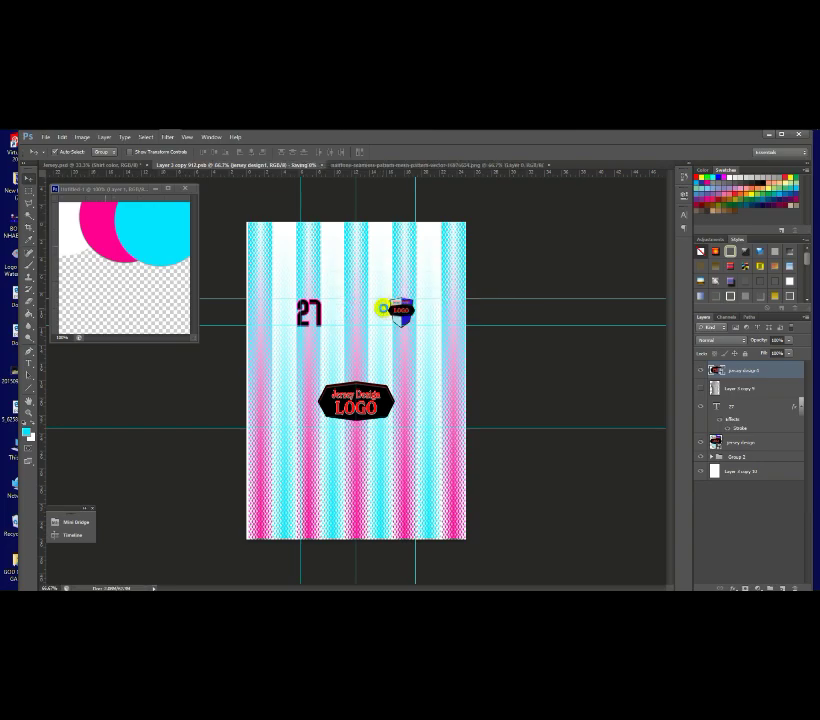
left_click(374, 166)
- Minimize the colour reference document and examine the striped front shirt with its number, badge and sponsor logo on the mockup
left_click(254, 219)
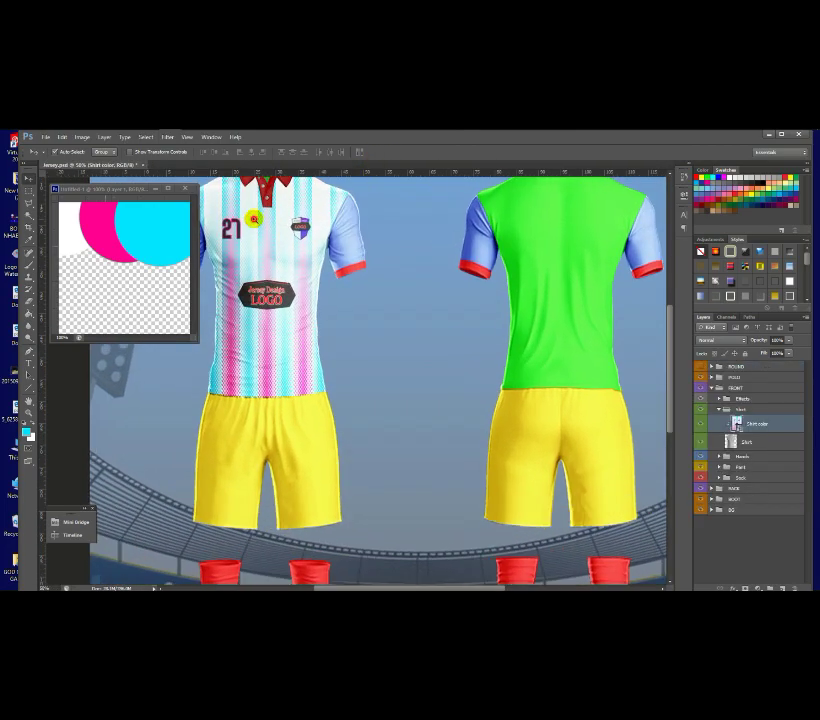
left_click(155, 188)
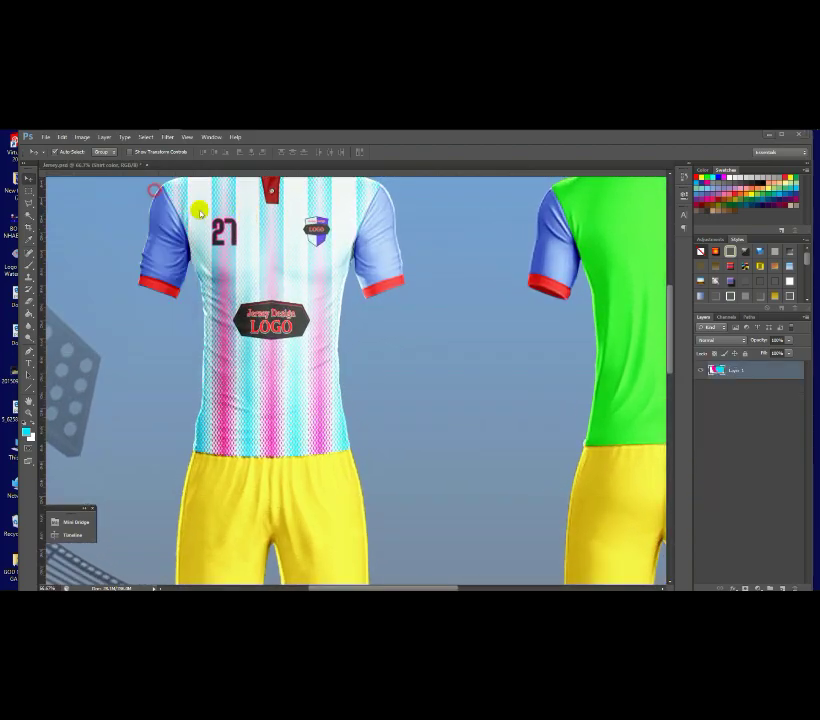
left_click(208, 218, "alt")
left_click(208, 218, "alt")
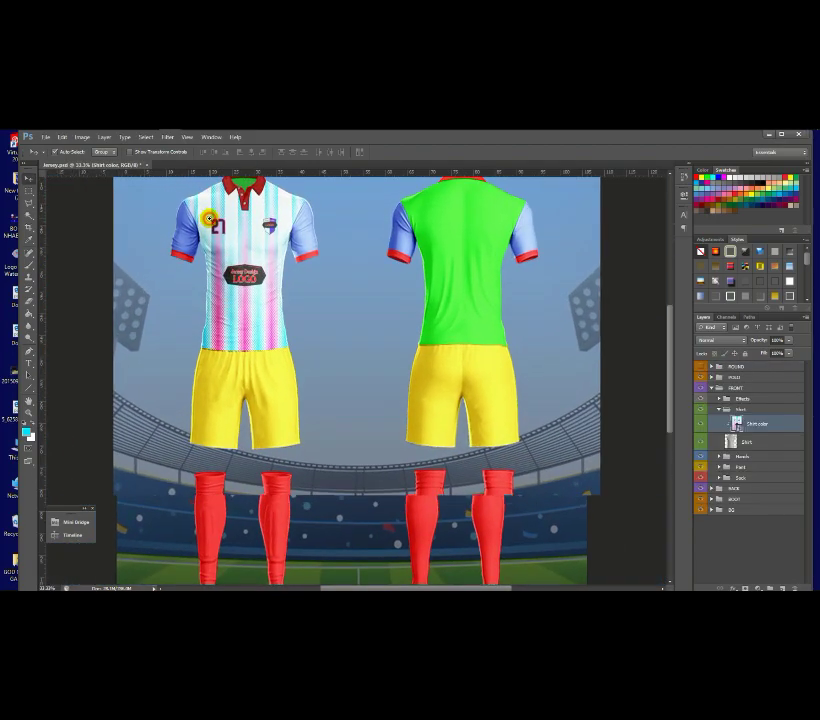
left_click(208, 218)
left_click(208, 218, "alt")
left_click(208, 218, "alt")
left_click_drag(208, 218, 244, 425)
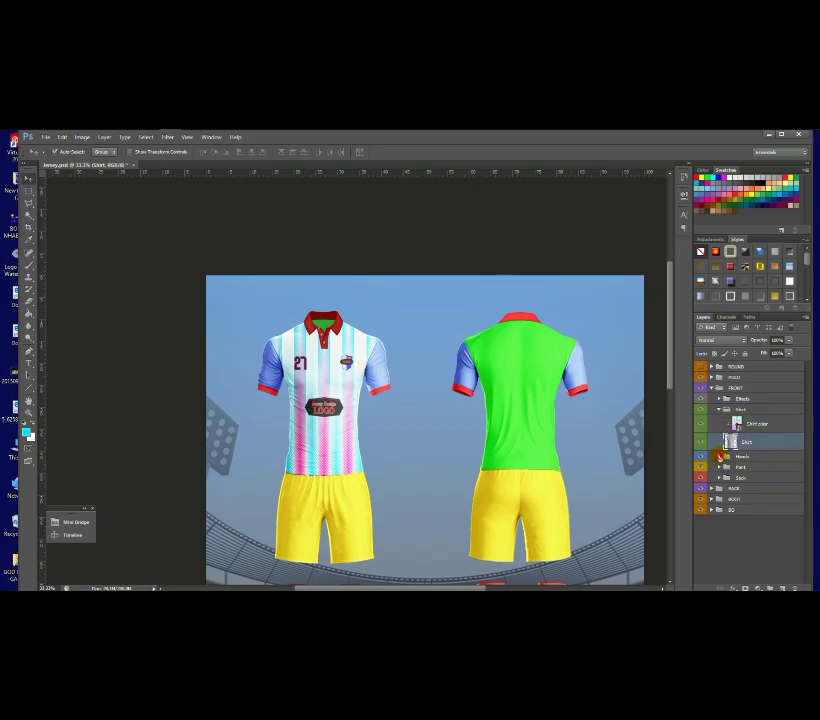
- Open the 1 color smart object in the Right group under FRONT > Hands and bring the Untitled-1 colour reference document back into view
left_click(719, 456)
left_click(726, 467)
double_click(752, 484)
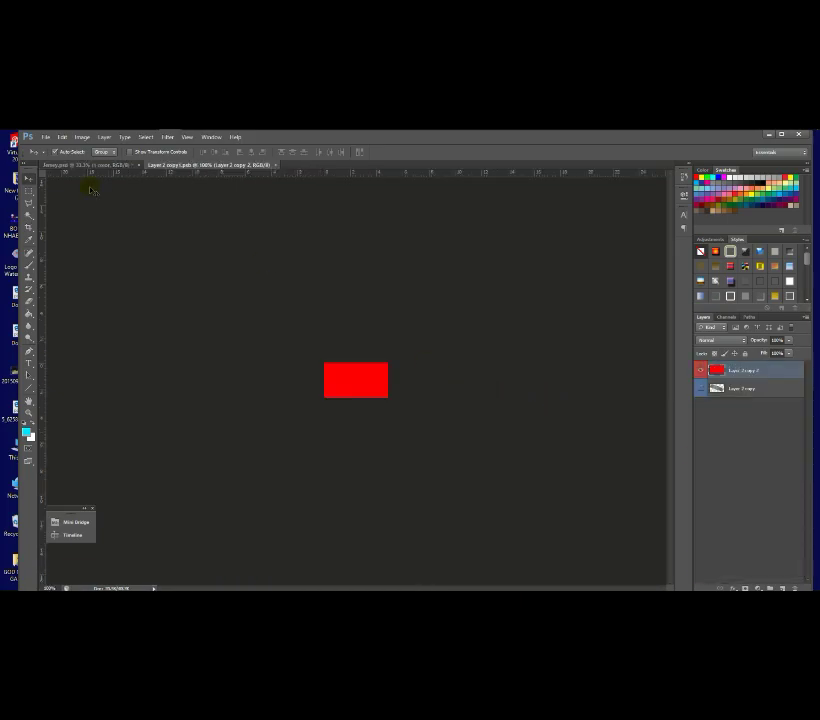
left_click(69, 167)
mouse_move(170, 137)
left_click(216, 189)
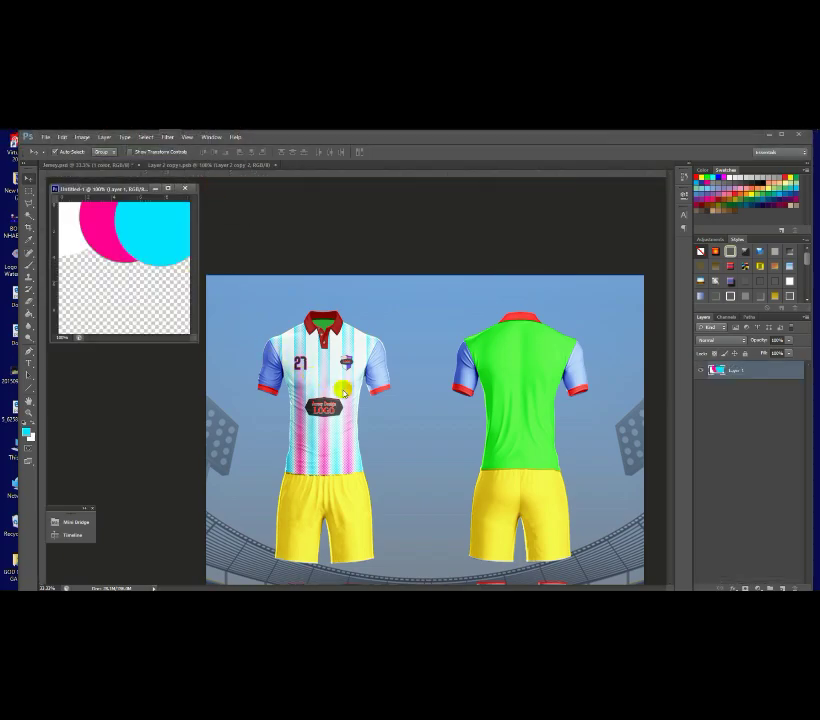
left_click(119, 163)
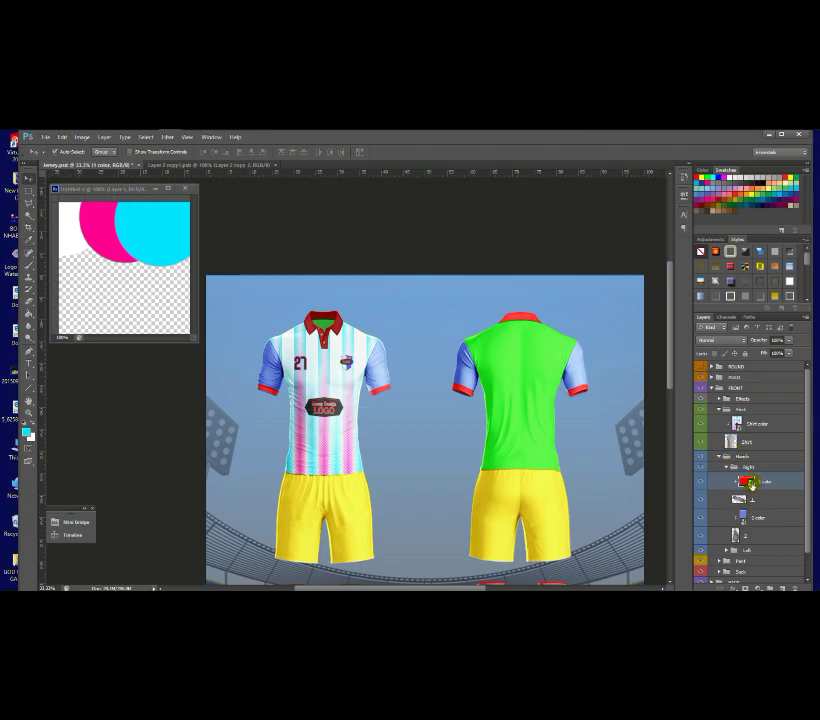
double_click(750, 484)
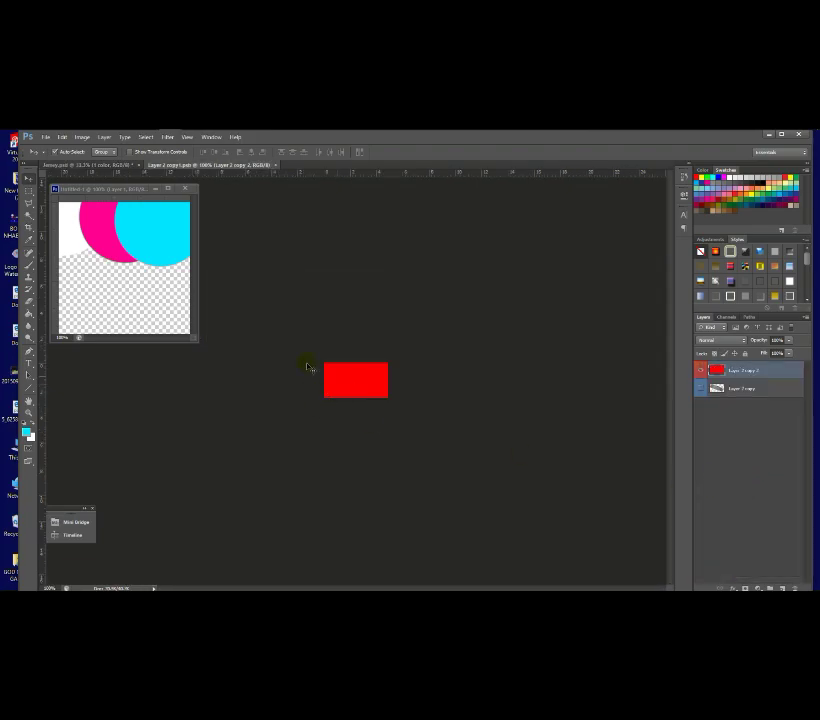
- Brush the right cuff's smart object solid white, sampled from the colour reference document, and save and close it
left_click(29, 264)
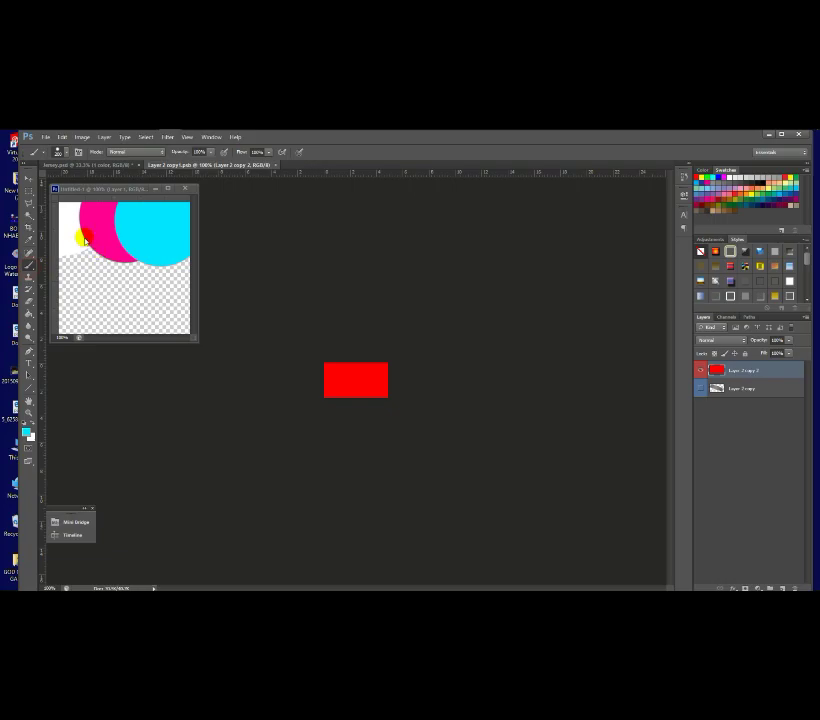
left_click(70, 241, "alt")
left_click_drag(292, 348, 559, 418)
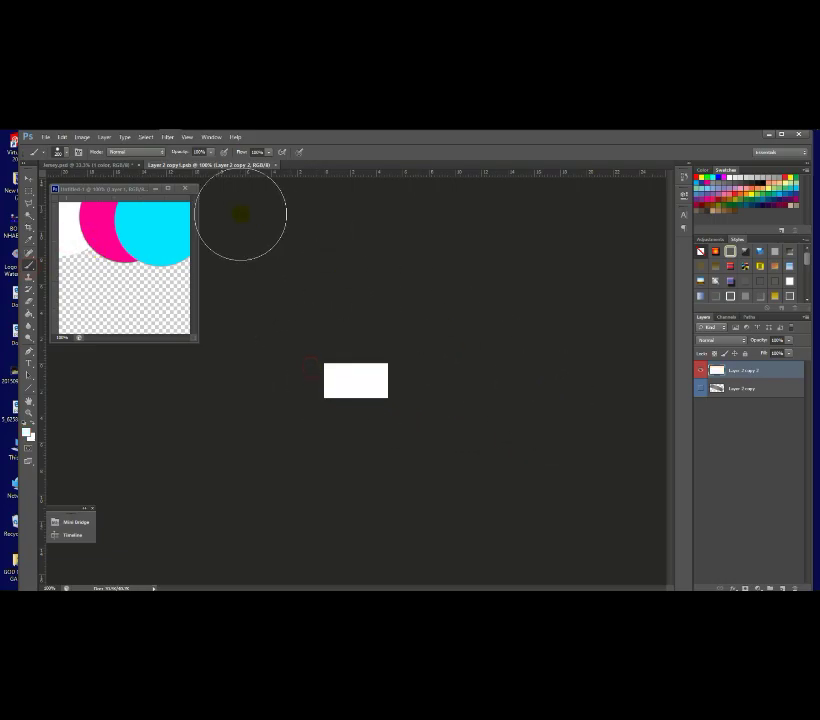
left_click(279, 165)
left_click(372, 309)
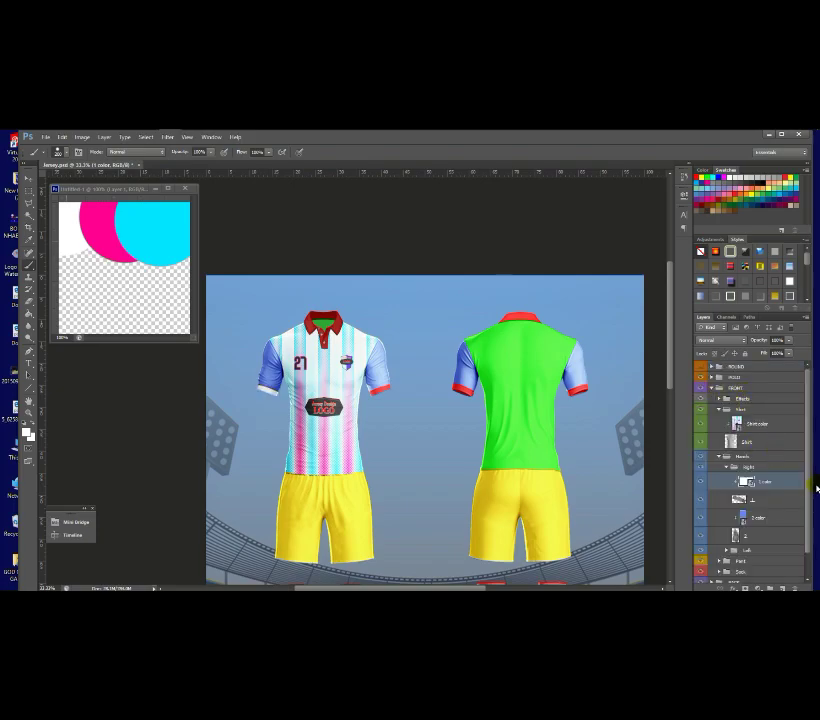
- Paint the Left group's 1 color smart object white for the other front cuff, and save and close it
scroll(814, 505, "down", 1)
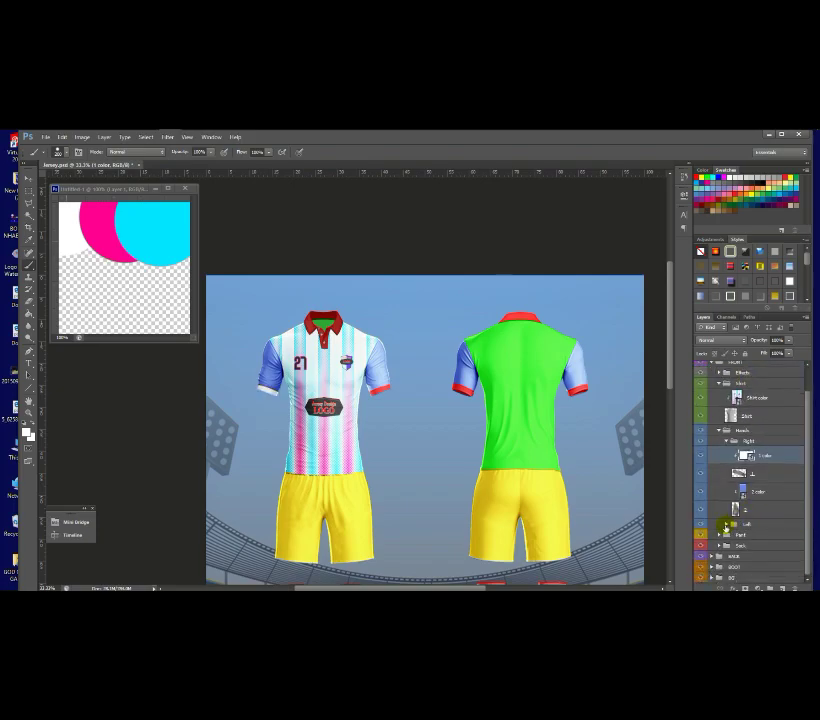
left_click(724, 525)
double_click(747, 540)
left_click_drag(302, 372, 536, 394)
left_click(259, 166)
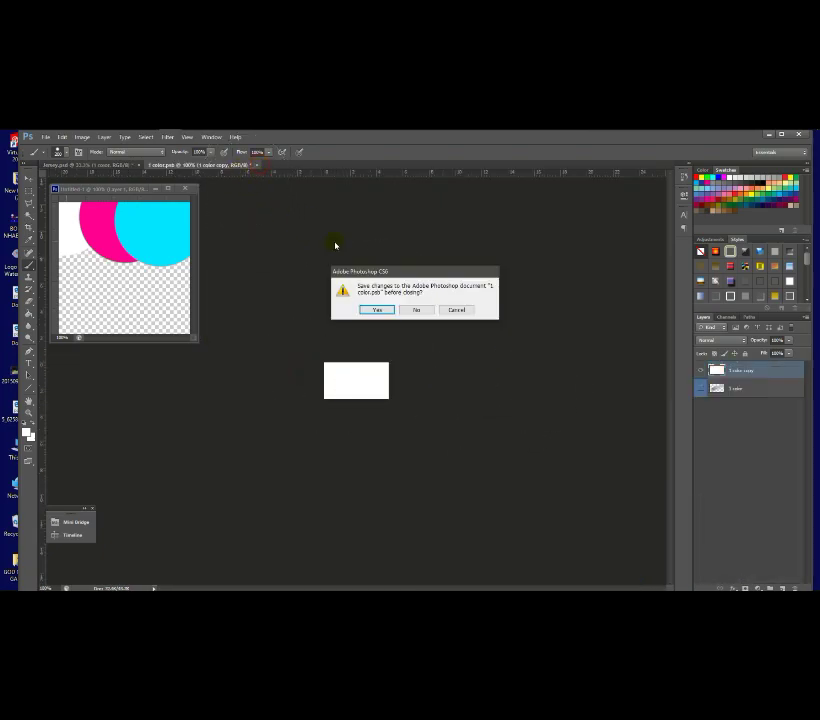
left_click(384, 308)
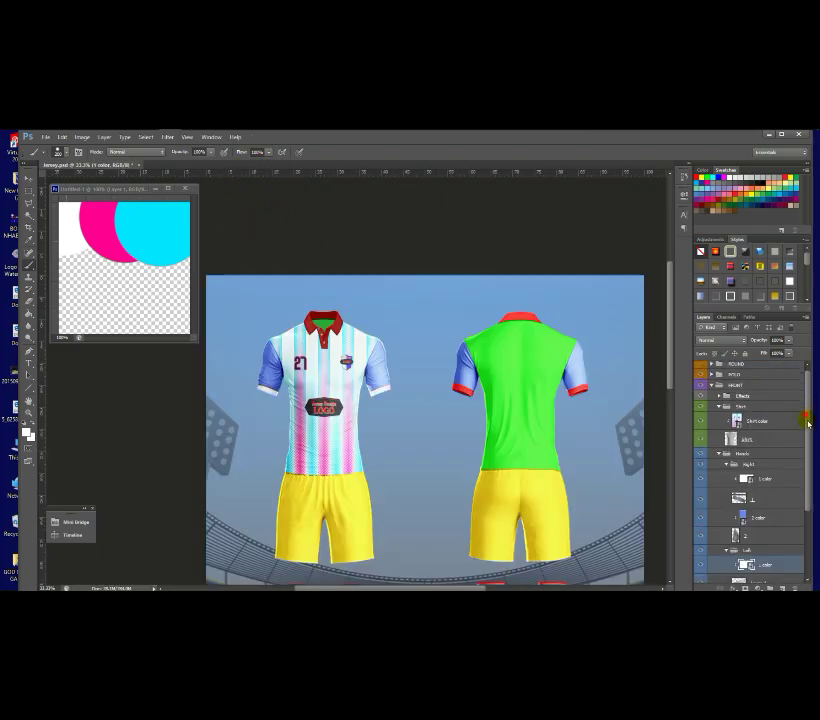
- Paint the Right group's 2 color sleeve smart object magenta, sampled from the reference document's pink circle, and save and close it
left_click_drag(805, 419, 807, 483)
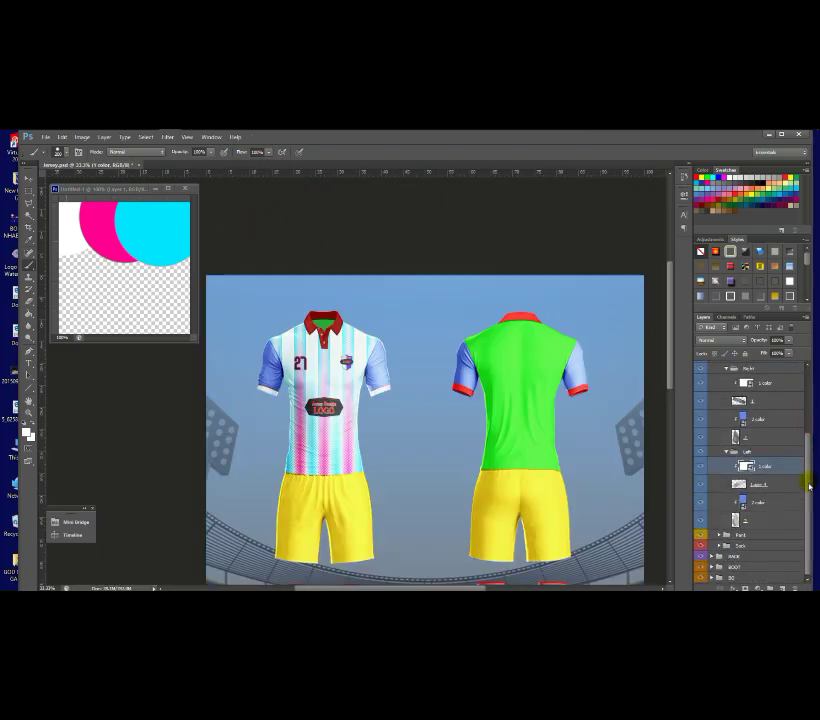
double_click(743, 421)
left_click(115, 262, "alt")
mouse_move(331, 273)
left_mouse_down()
mouse_move(260, 357)
mouse_move(343, 423)
mouse_move(377, 482)
mouse_move(393, 398)
mouse_move(376, 340)
mouse_move(256, 229)
mouse_move(265, 187)
left_mouse_up()
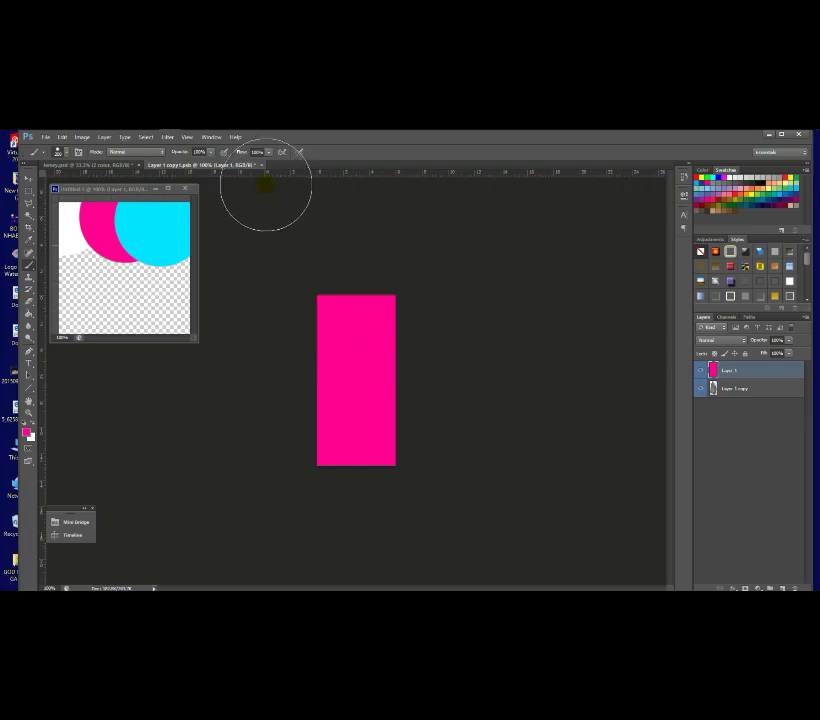
left_click(261, 164)
left_click(380, 311)
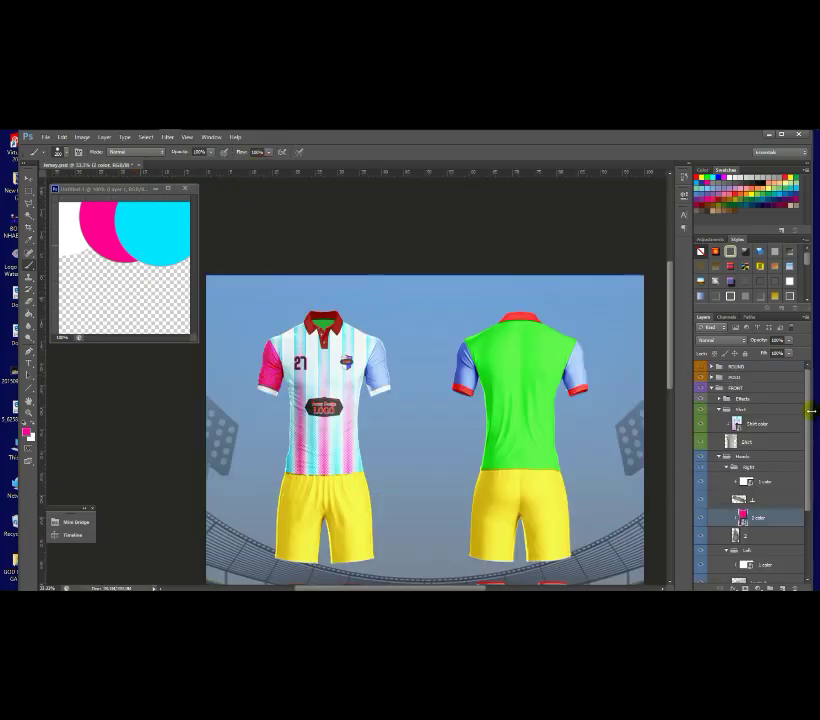
- Paint the Left group's 2 color sleeve smart object in the same magenta, and save and close it to update the front sleeve
left_click_drag(810, 412, 807, 504)
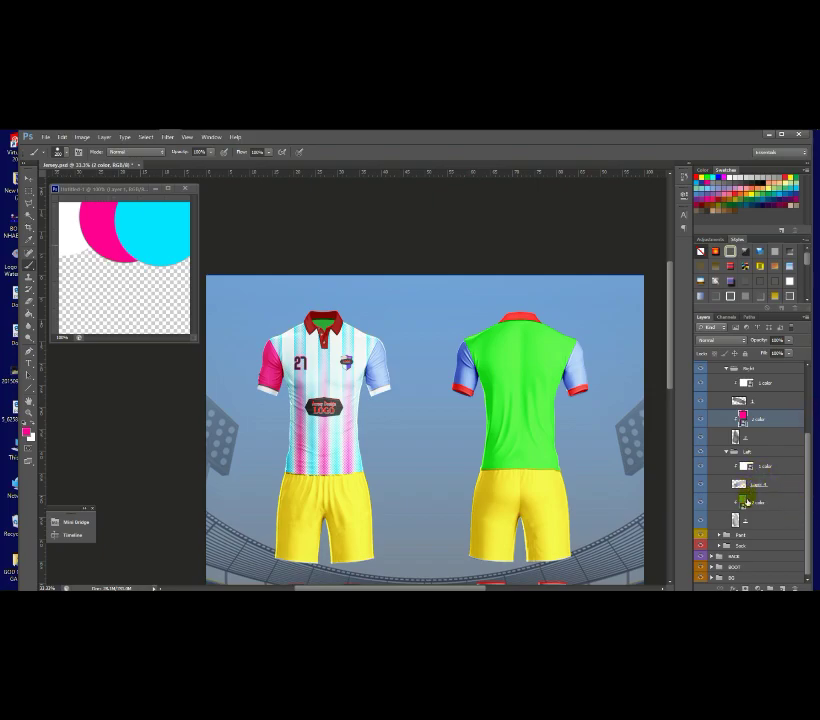
double_click(743, 510)
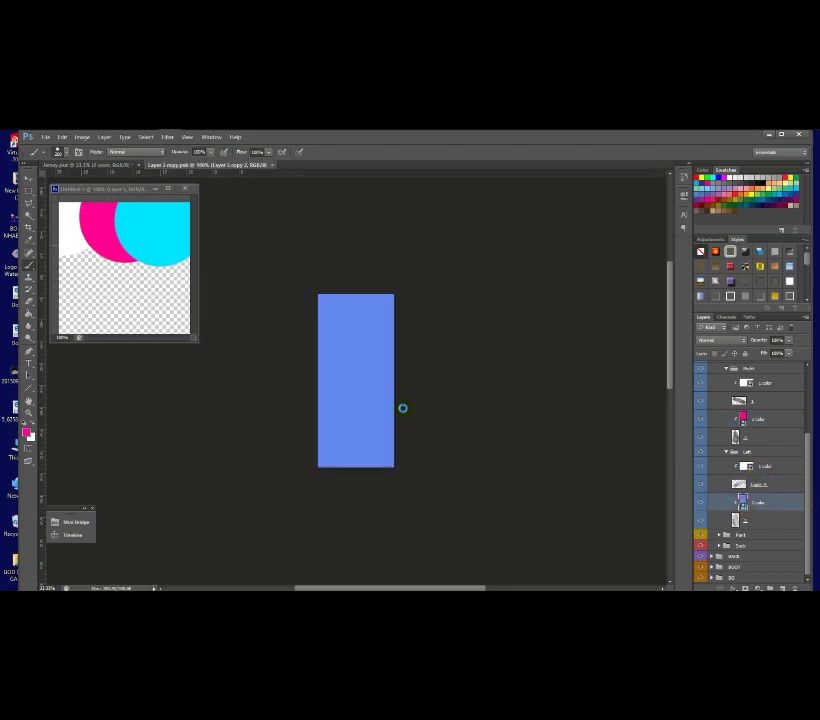
mouse_move(302, 284)
left_mouse_down()
mouse_move(448, 440)
mouse_move(214, 397)
left_mouse_up()
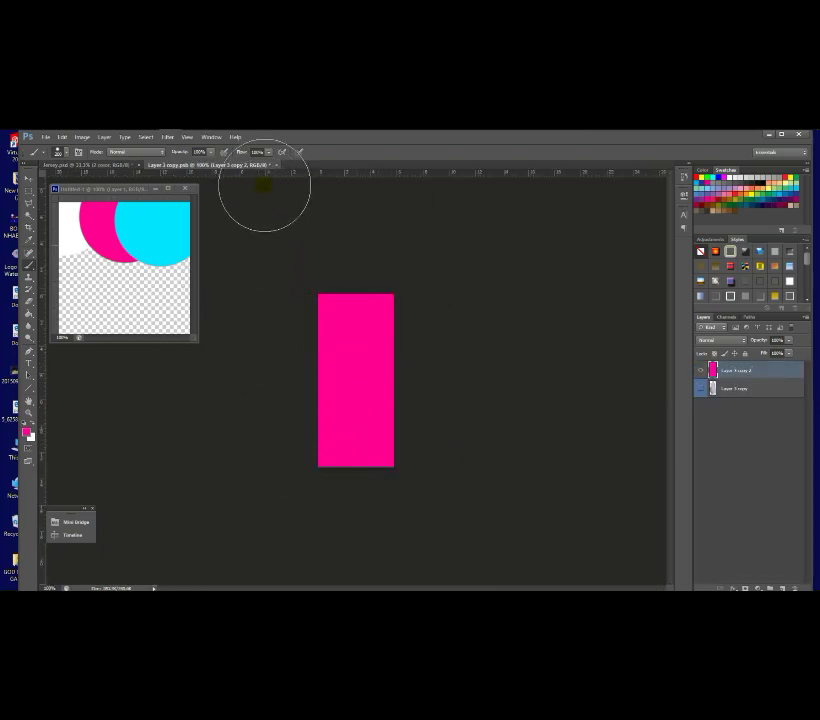
left_click(273, 164)
left_click(376, 311)
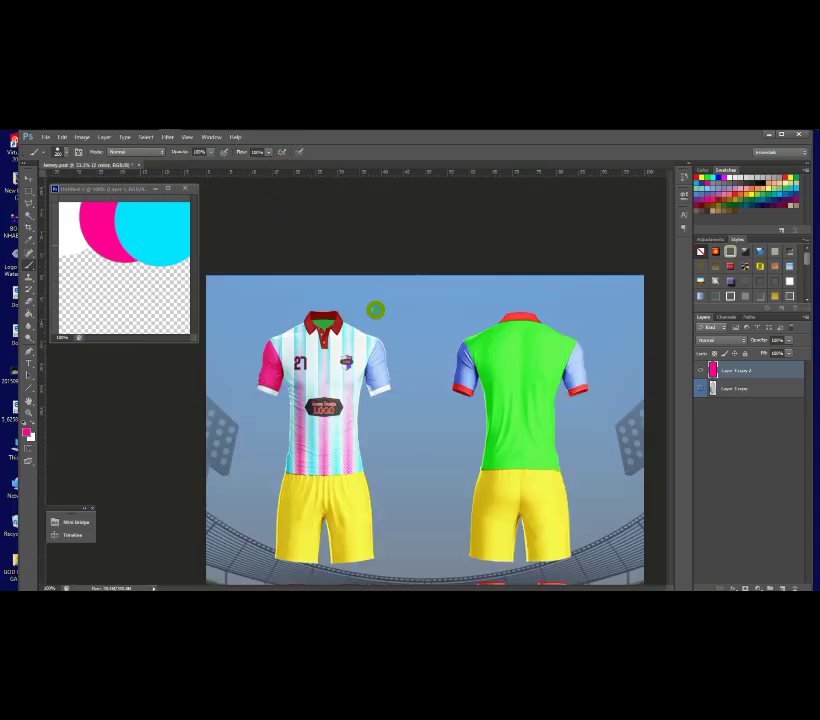
left_click(386, 292, "alt")
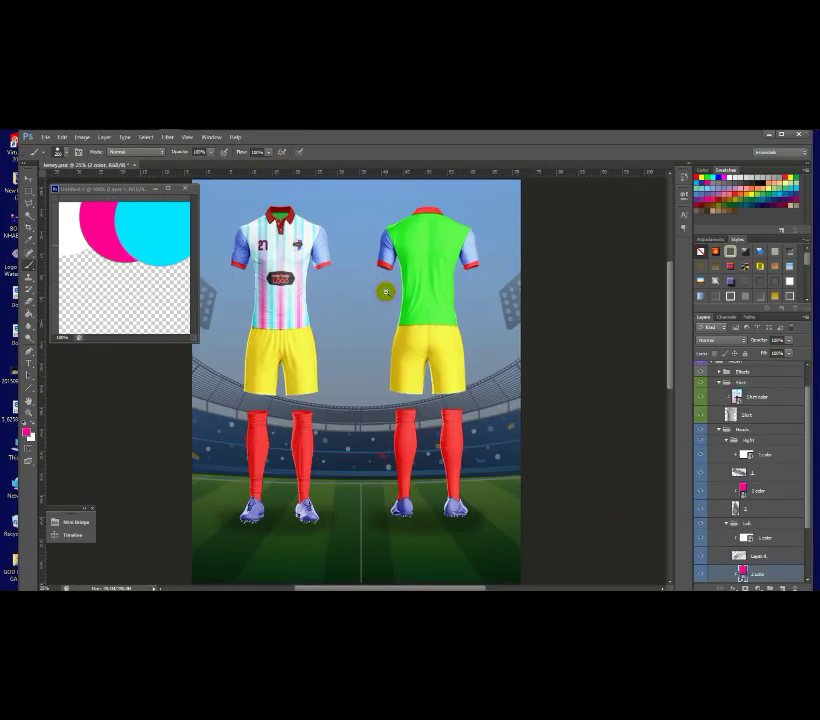
left_click(287, 336, "alt")
left_click(290, 336, "ctrl")
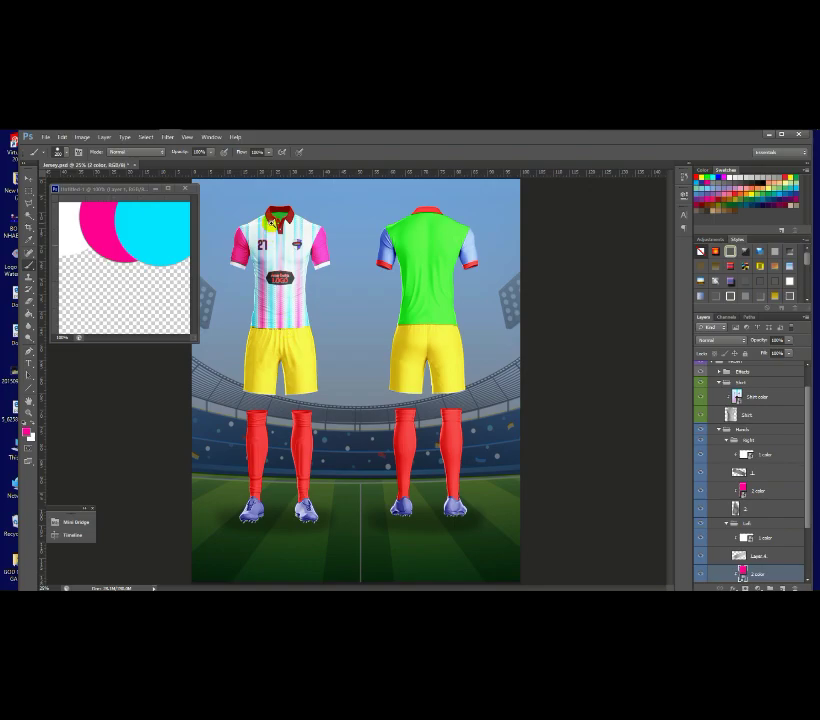
left_click_drag(806, 424, 805, 399)
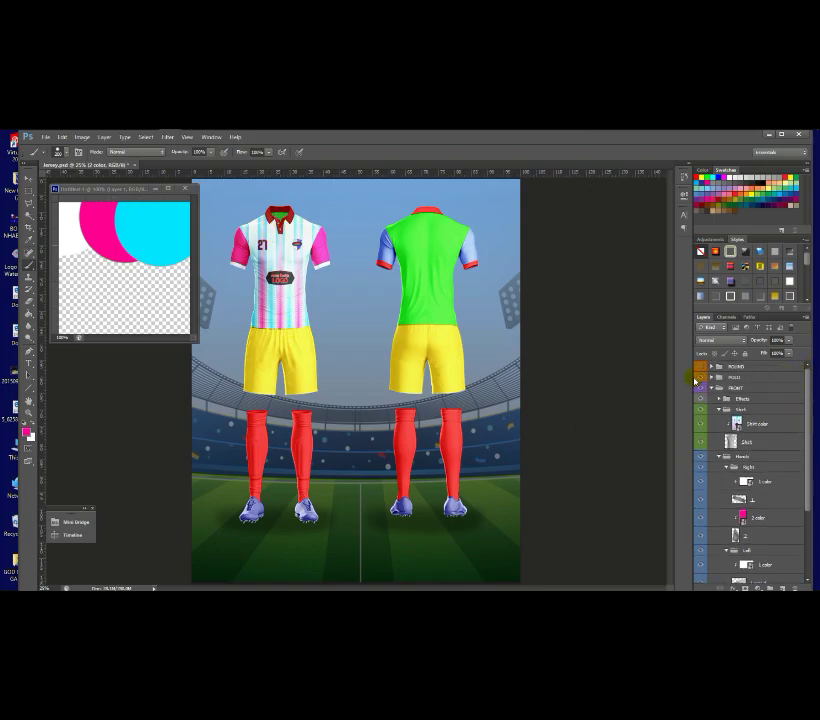
- Brush the POLO group's polo Color collar smart object solid cyan, sampled from the colour reference document, and save and close it
left_click(713, 378)
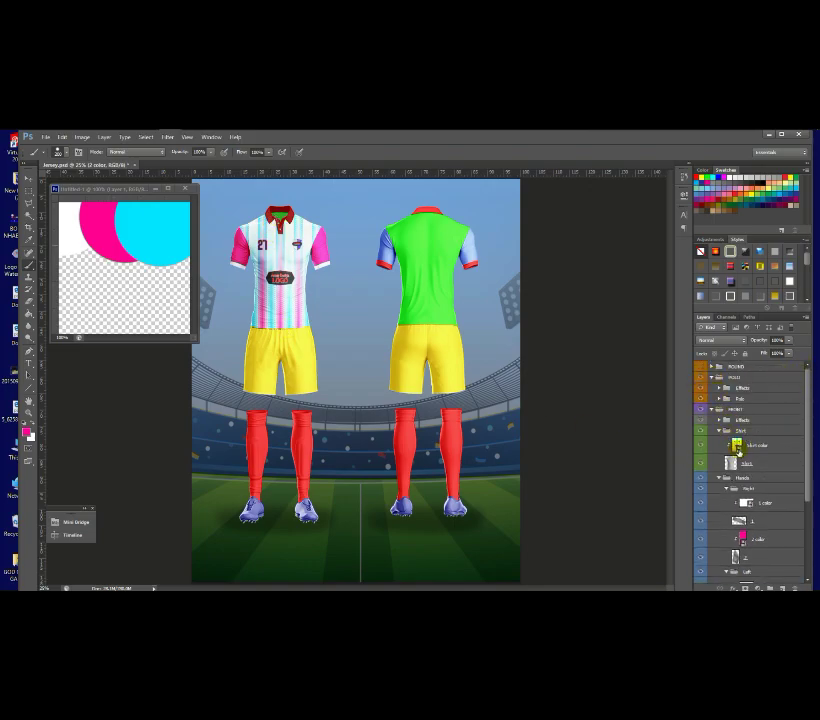
left_click(720, 398)
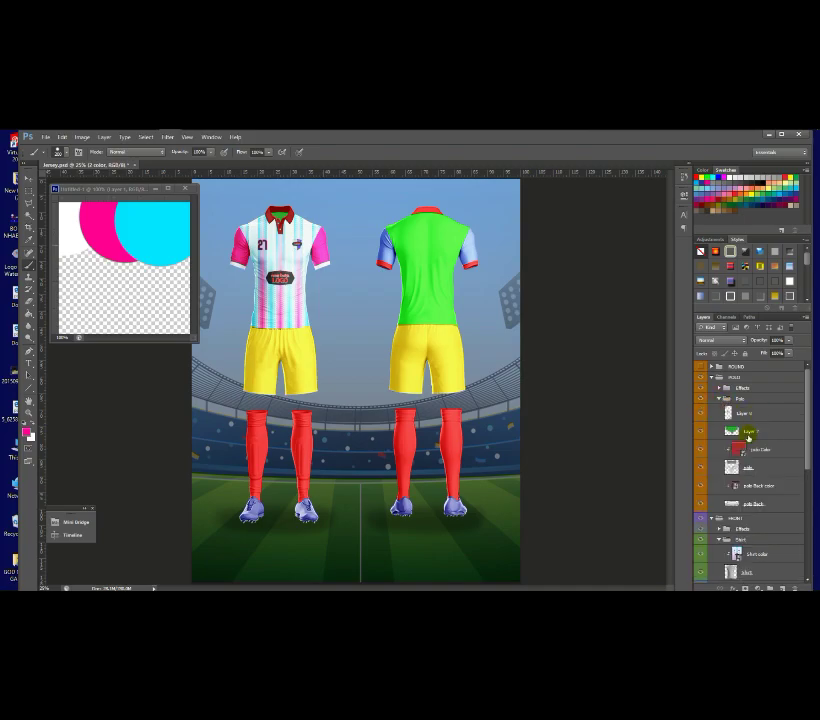
left_click(743, 455)
double_click(741, 452)
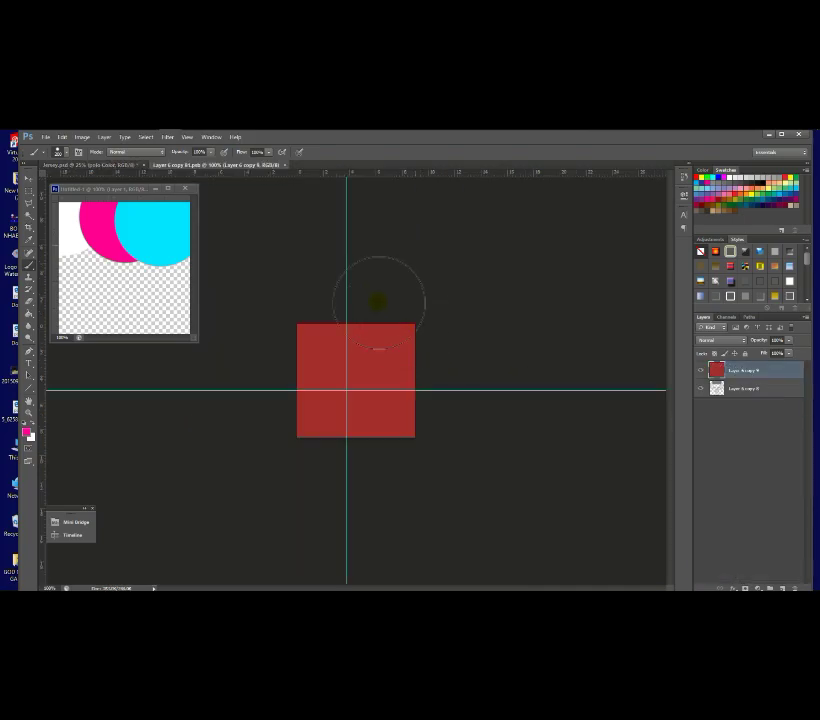
left_click(159, 238, "alt")
left_click_drag(304, 343, 645, 349)
left_click_drag(440, 412, 348, 432)
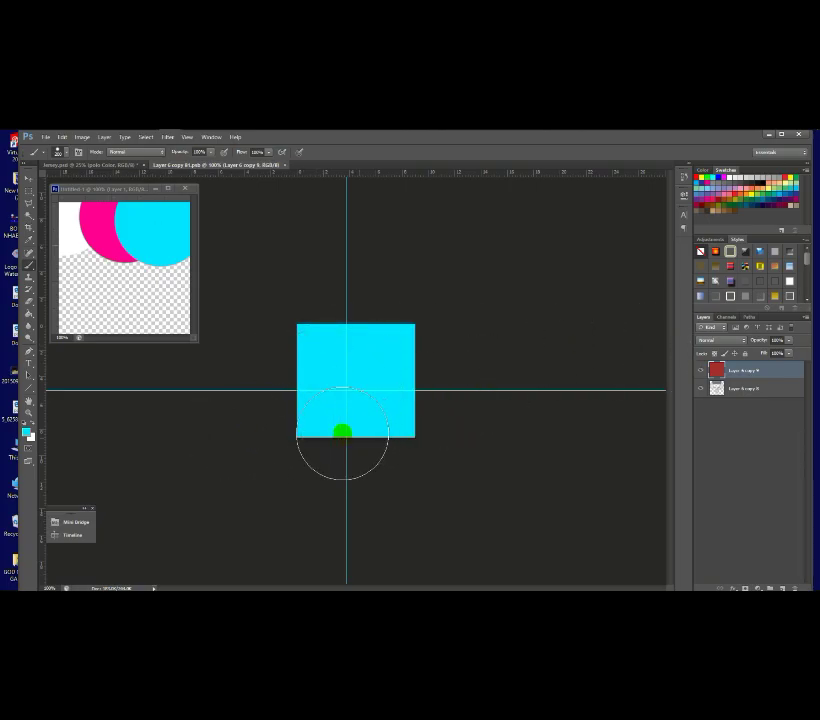
left_click(288, 166)
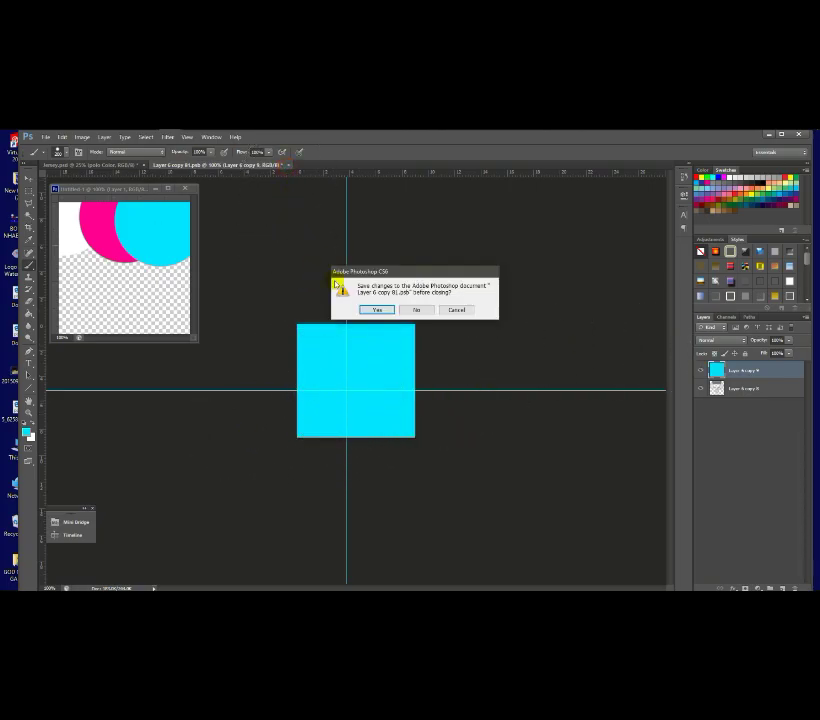
left_click(379, 311)
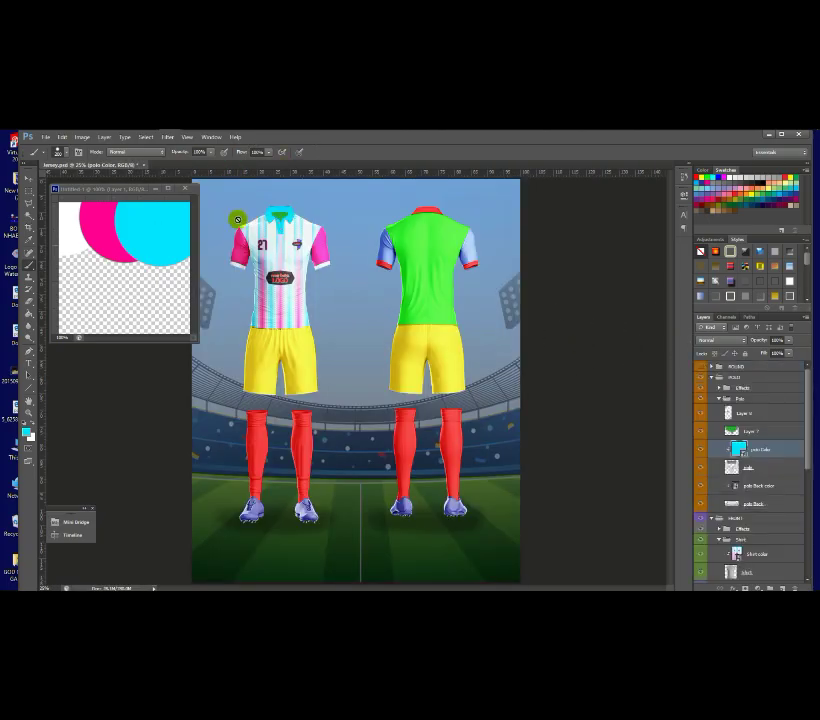
- Repaint the front collar's polo Color smart object solid magenta, and save and close it
scroll(283, 215, "up", 3)
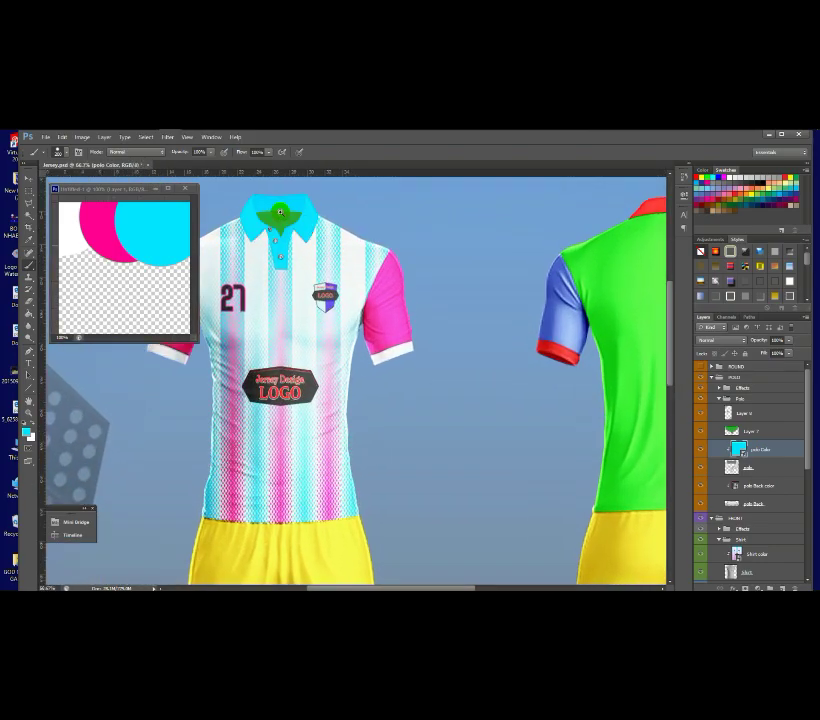
scroll(280, 212, "down", 1)
scroll(280, 212, "up", 1)
scroll(280, 212, "down", 2)
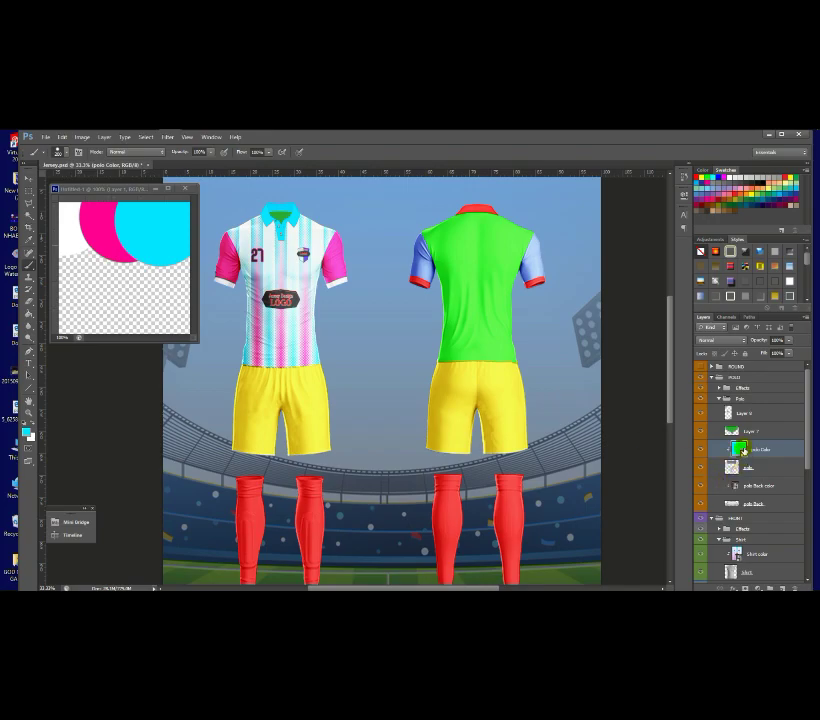
double_click(739, 451)
mouse_move(285, 331)
left_mouse_down()
mouse_move(611, 361)
mouse_move(262, 426)
left_mouse_up()
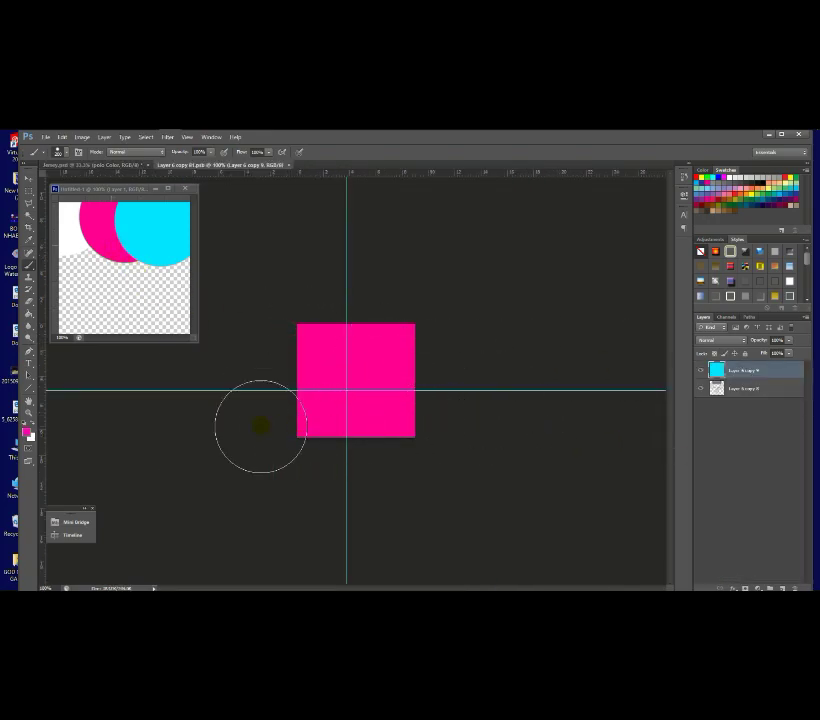
left_click(292, 165)
left_click(380, 310)
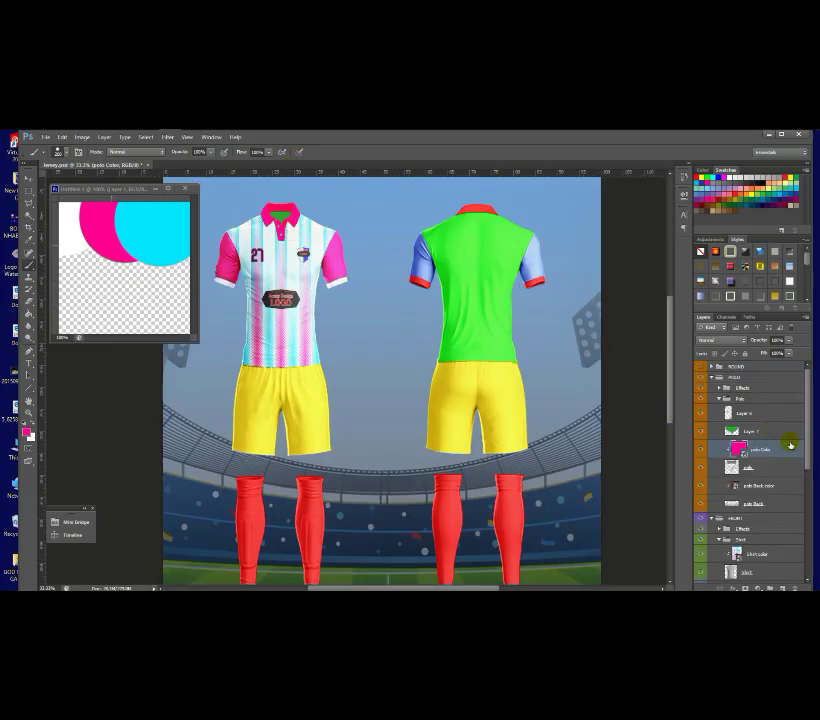
- Paint the polo Back color smart object magenta for the back collar, and save and close it
left_click_drag(806, 449, 804, 479)
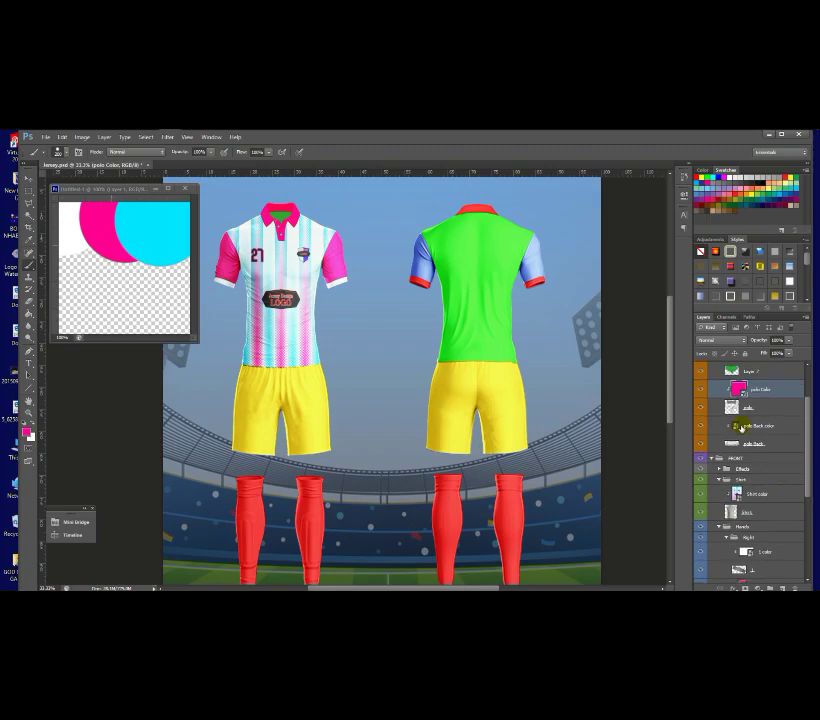
left_click(735, 426)
double_click(734, 425)
left_click_drag(317, 349, 614, 408)
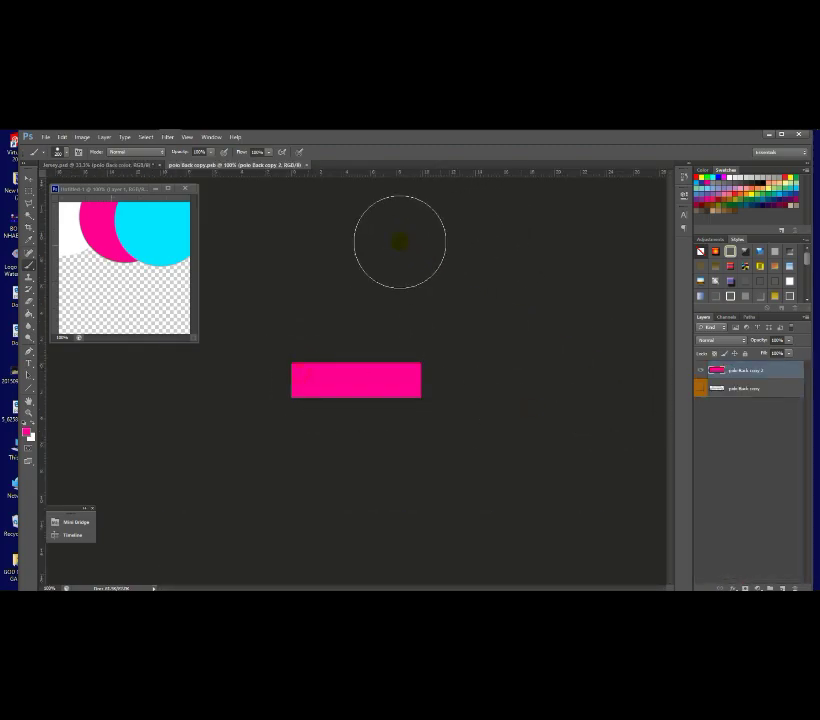
left_click(309, 164)
left_click(377, 308)
- Apply a white Color Overlay at 100% opacity to Layer 7, the inner neck area of the front collar
left_click(770, 428)
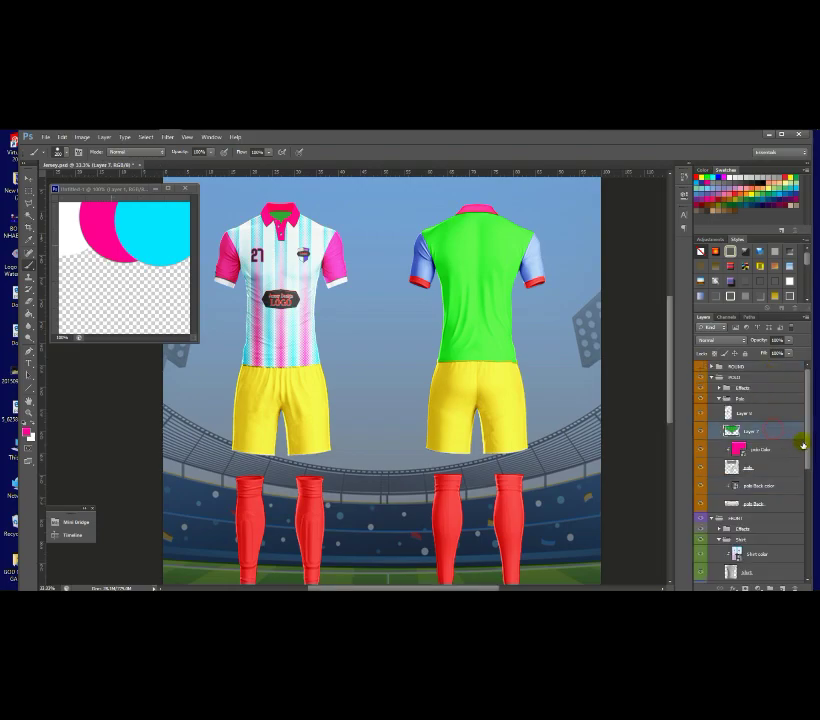
double_click(798, 435)
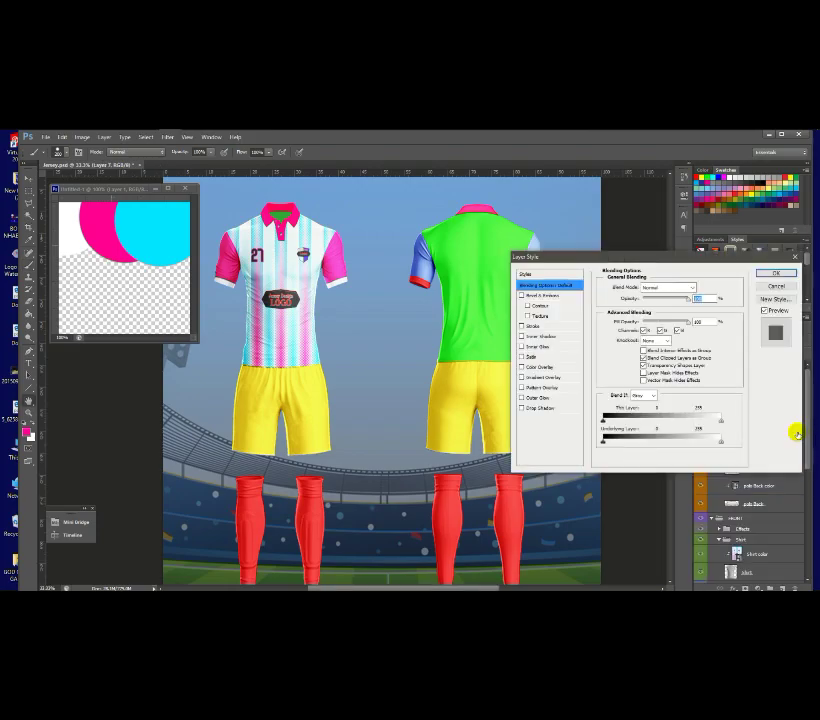
left_click(522, 367)
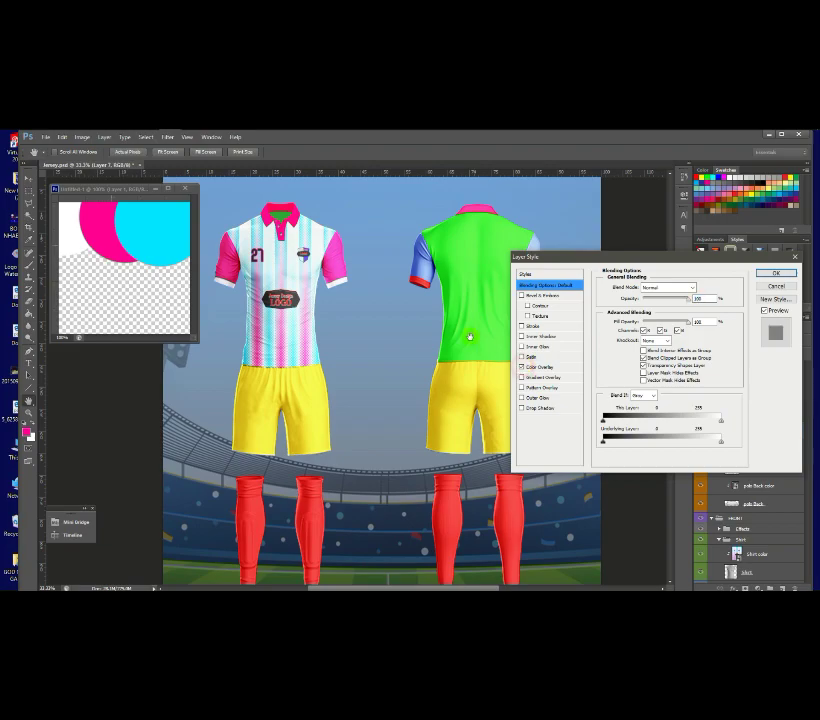
left_click(558, 367)
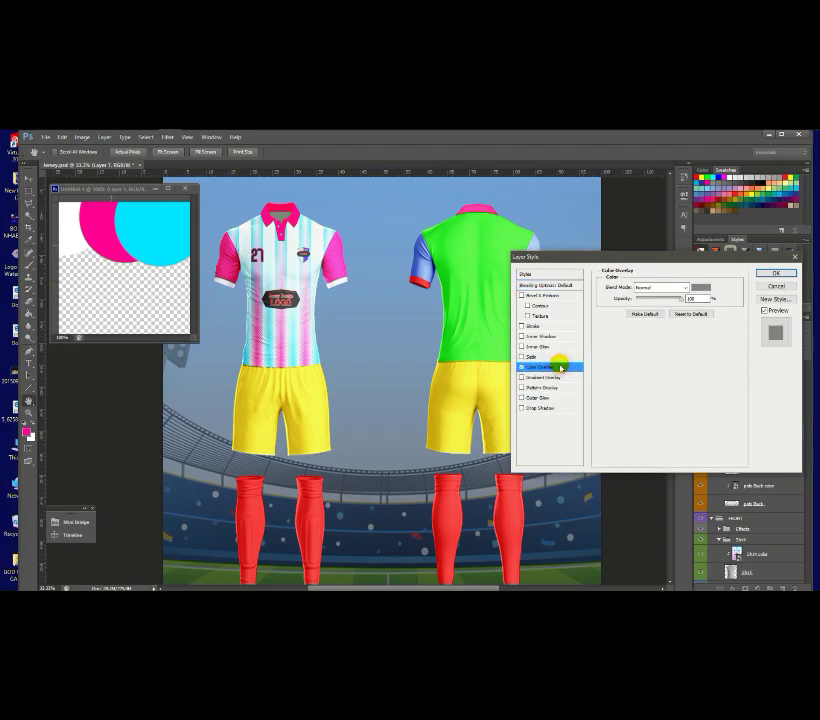
left_click(699, 287)
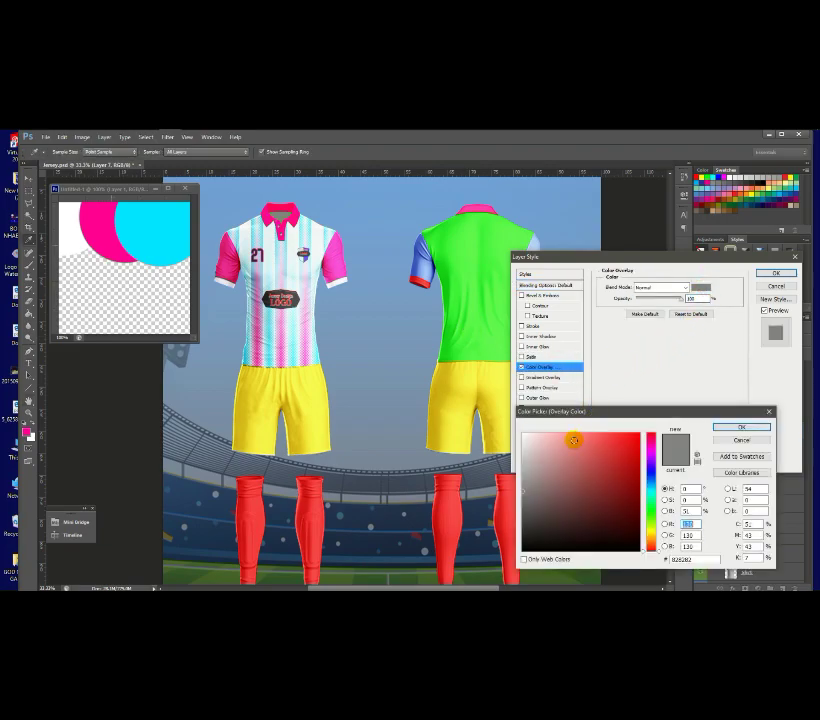
left_click_drag(527, 458, 516, 410)
left_click(741, 427)
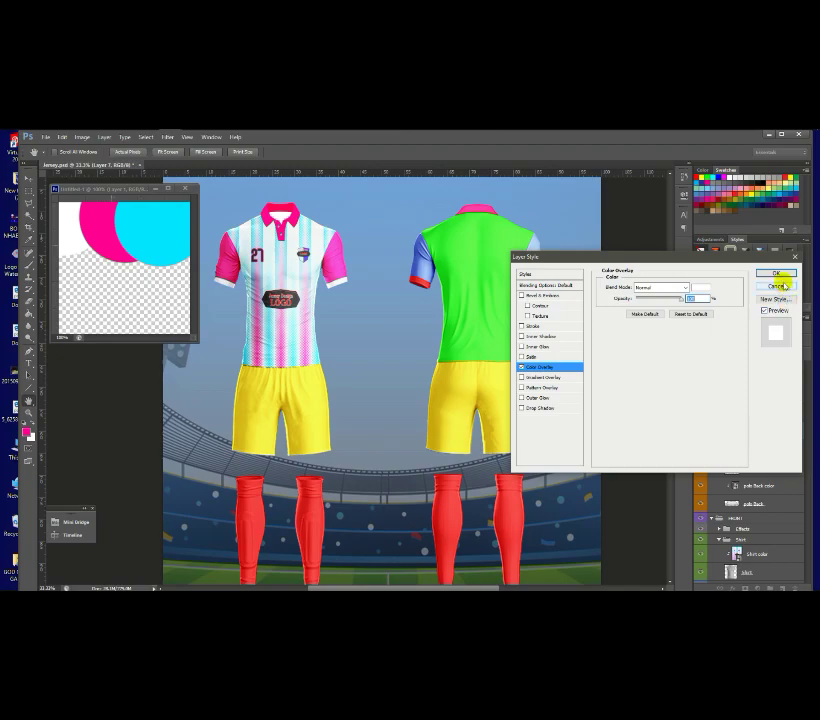
key("Return")
key("ctrl+minus")
key("b")
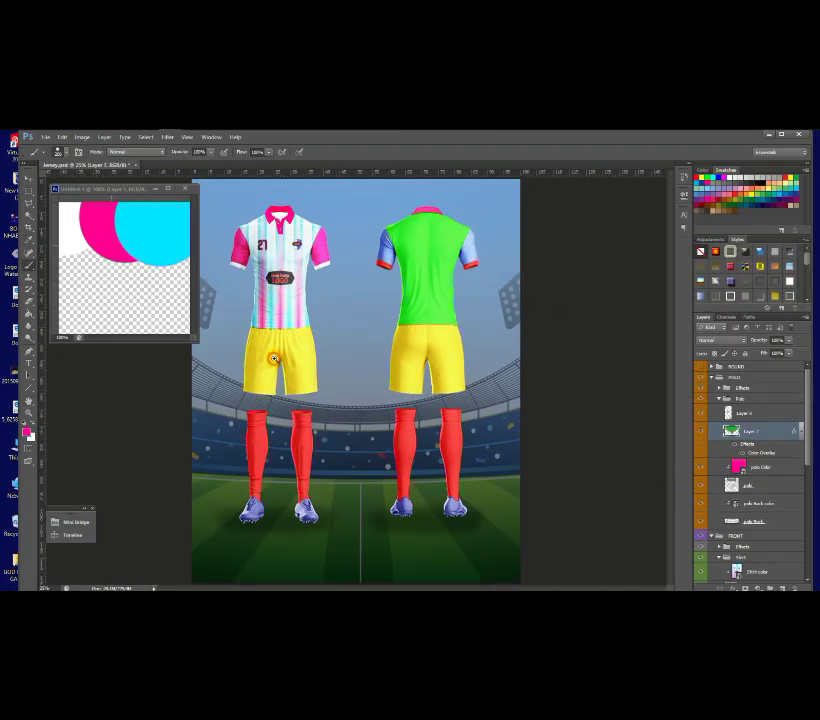
- Open the front Pant group's Pant color smart object and brush its Pant copy 2 layer solid magenta
scroll(274, 359, "up", 1)
left_click_drag(810, 458, 808, 549)
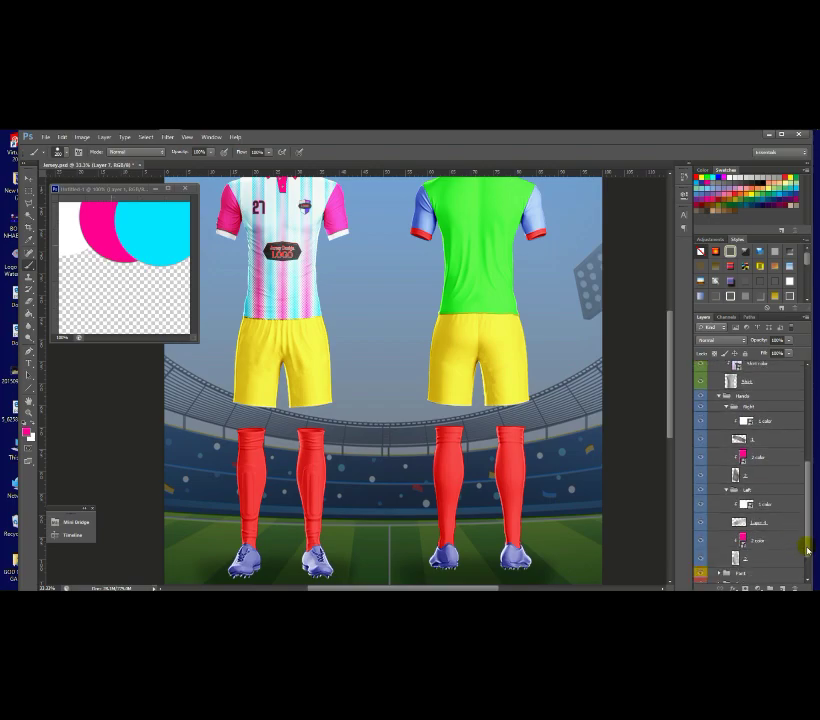
left_click(730, 544)
scroll(718, 538, "down", 2)
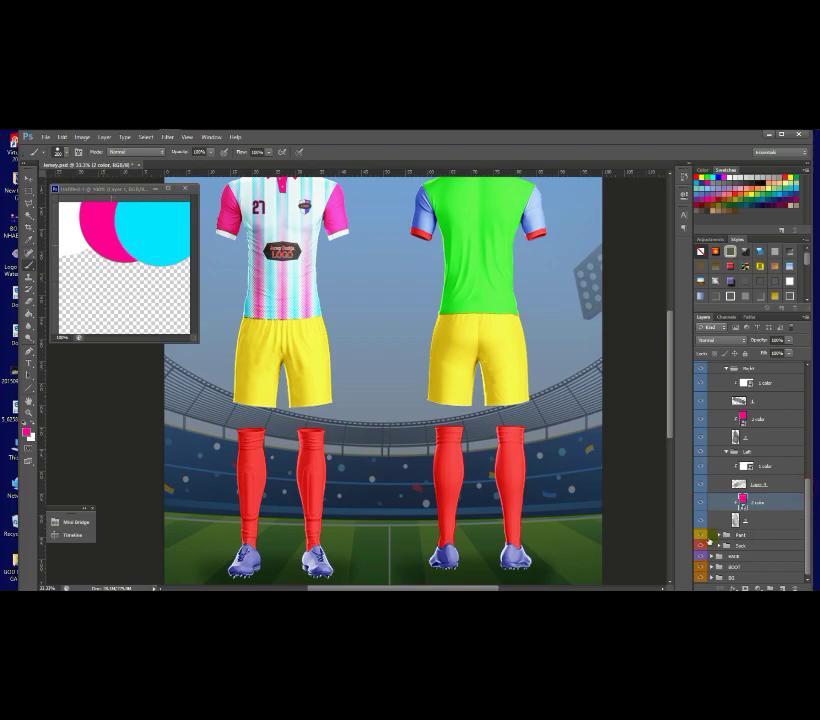
left_click(720, 535)
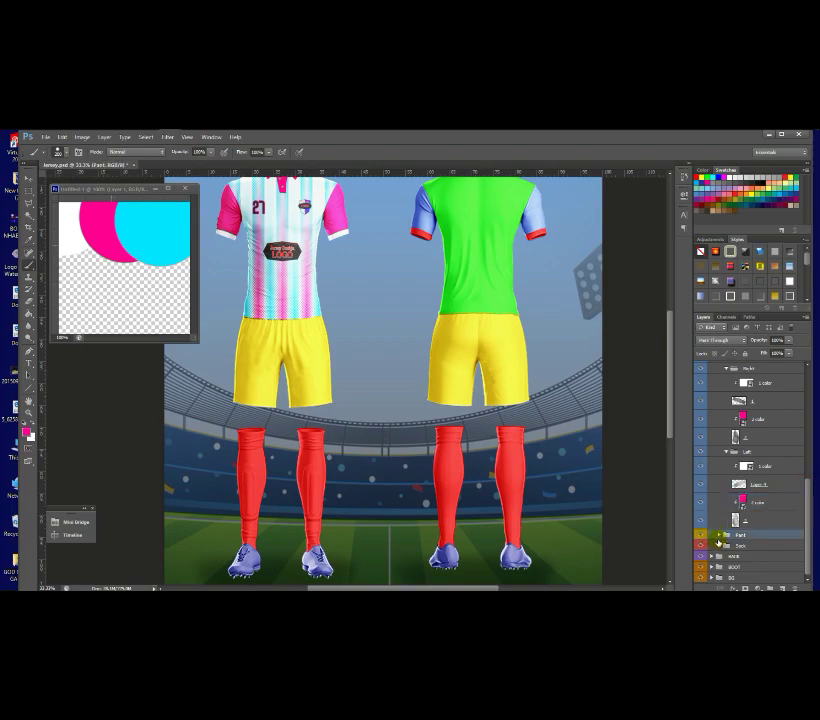
left_click(718, 536)
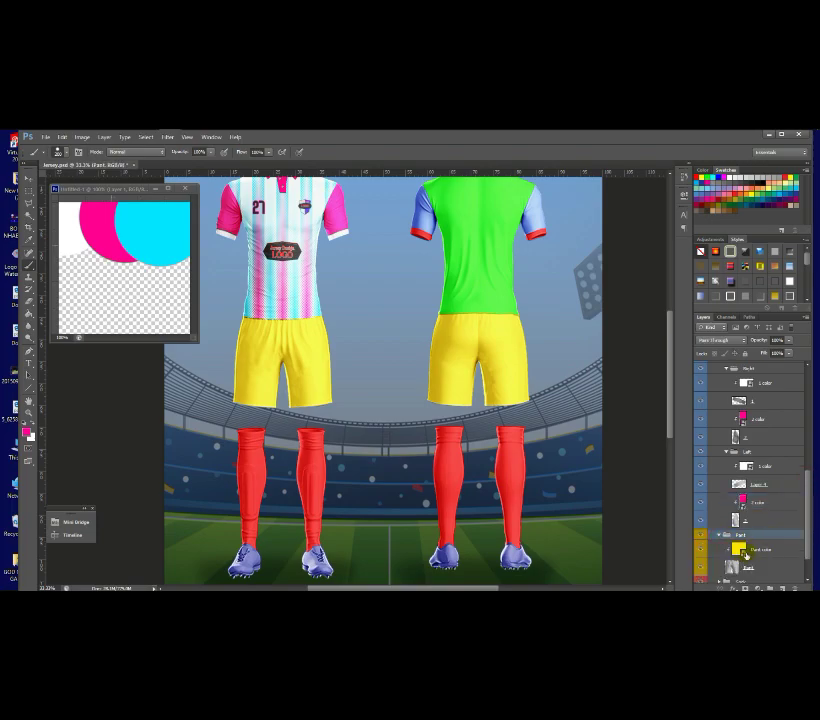
left_click(745, 555)
double_click(741, 551)
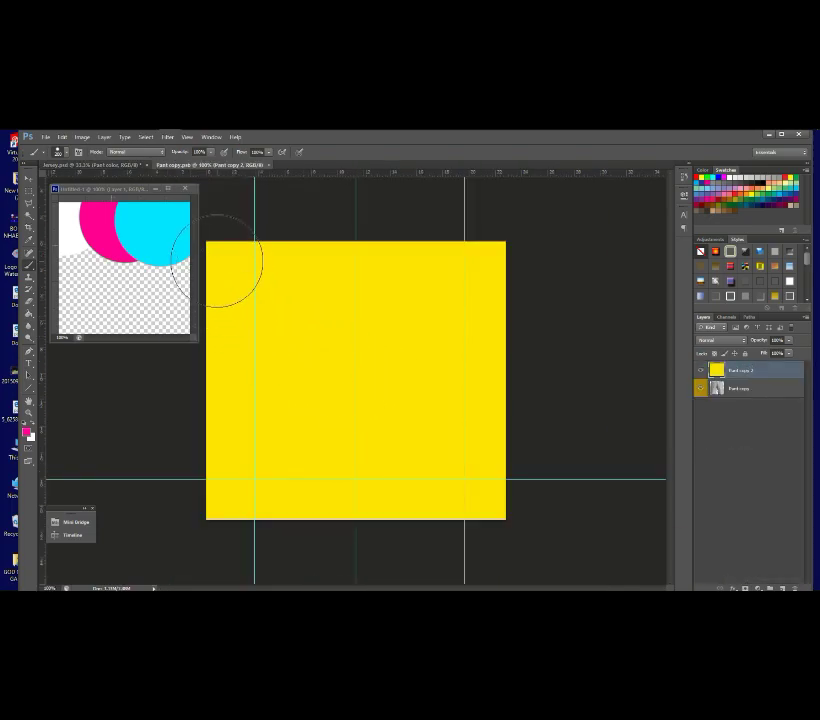
mouse_move(216, 262)
left_mouse_down()
mouse_move(528, 262)
mouse_move(183, 308)
mouse_move(73, 381)
mouse_move(609, 430)
mouse_move(218, 486)
left_mouse_up()
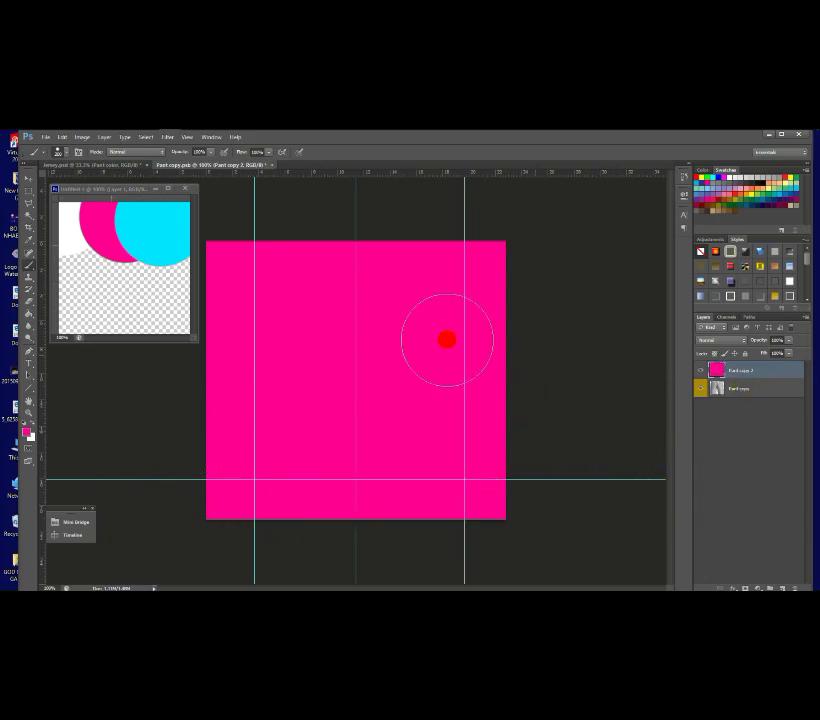
- Add a linear magenta-to-cyan Gradient Overlay to the Pant copy 2 layer, sampling both stop colours from the reference document
double_click(795, 377)
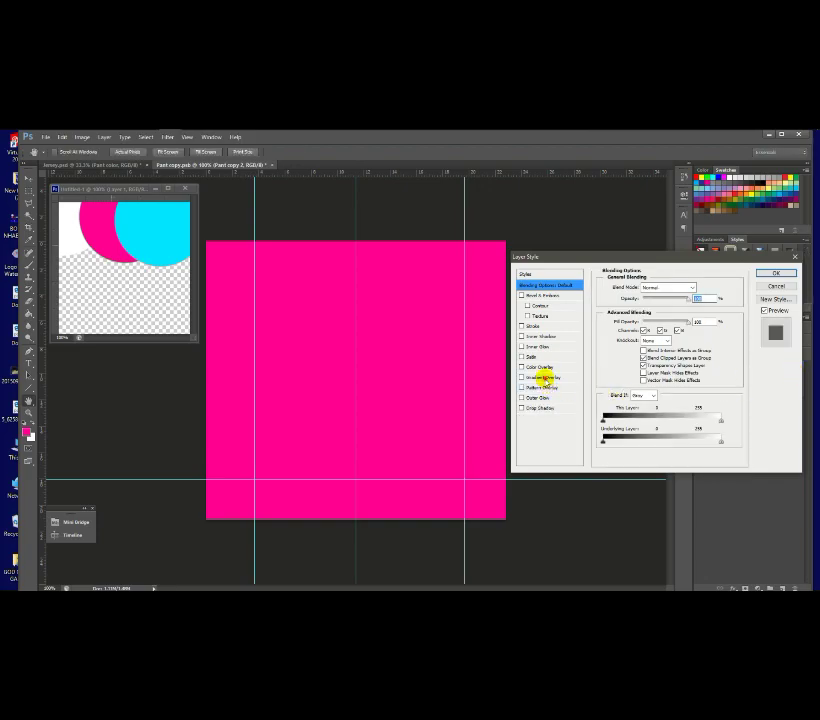
left_click(542, 377)
left_click(655, 309)
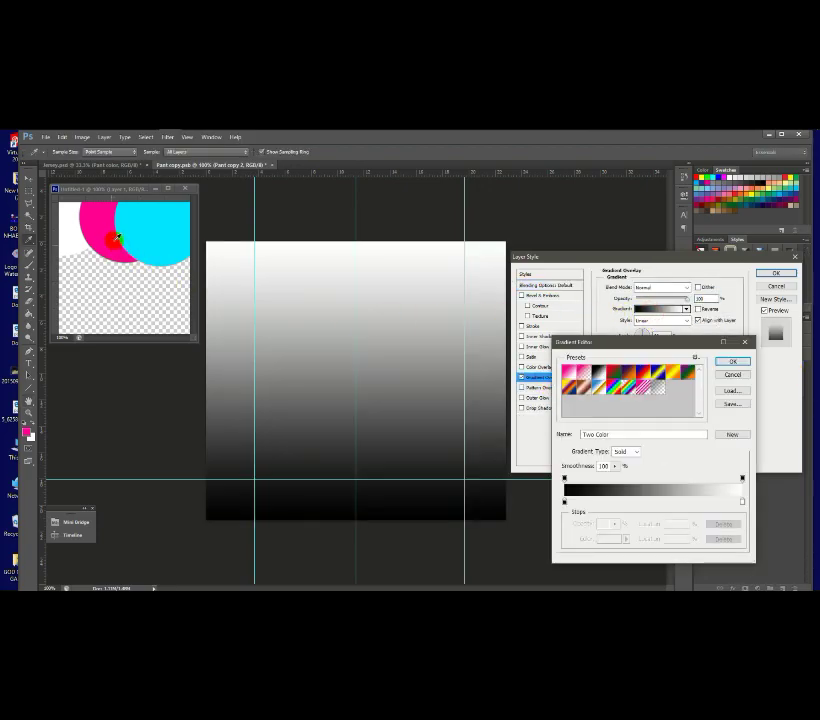
left_click(564, 502)
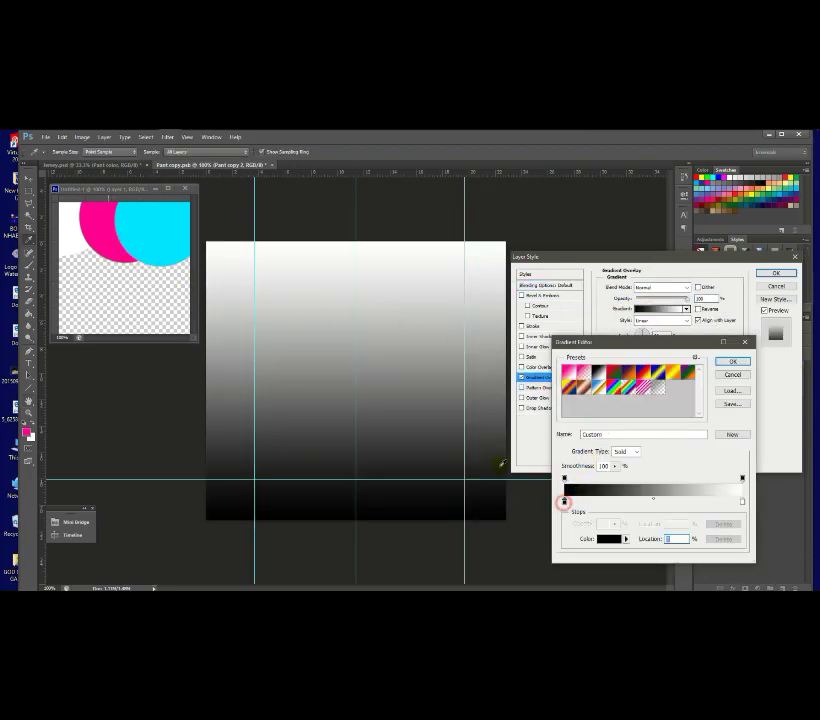
left_click(93, 222)
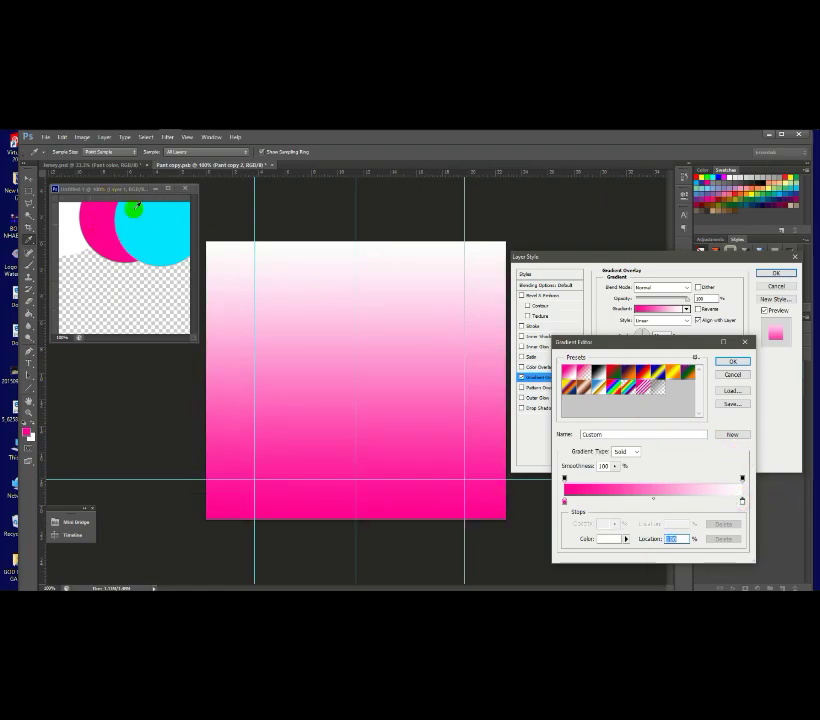
left_click(161, 223)
left_click(732, 361)
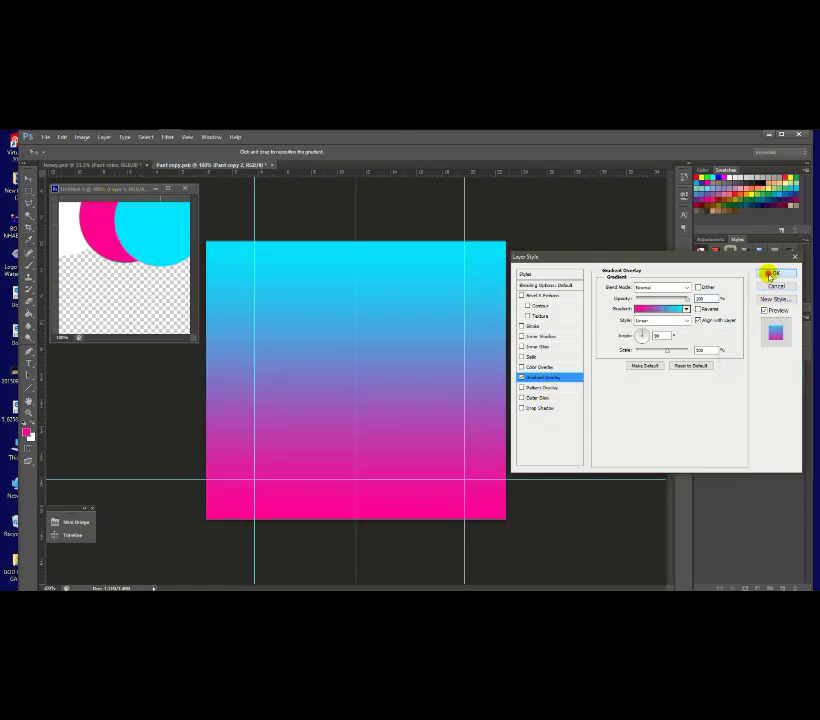
left_click(773, 272)
- Place the jersey design badge in the shorts artwork, scaled down small and centred on the left vertical guide just above the horizontal guide
mouse_move(174, 132)
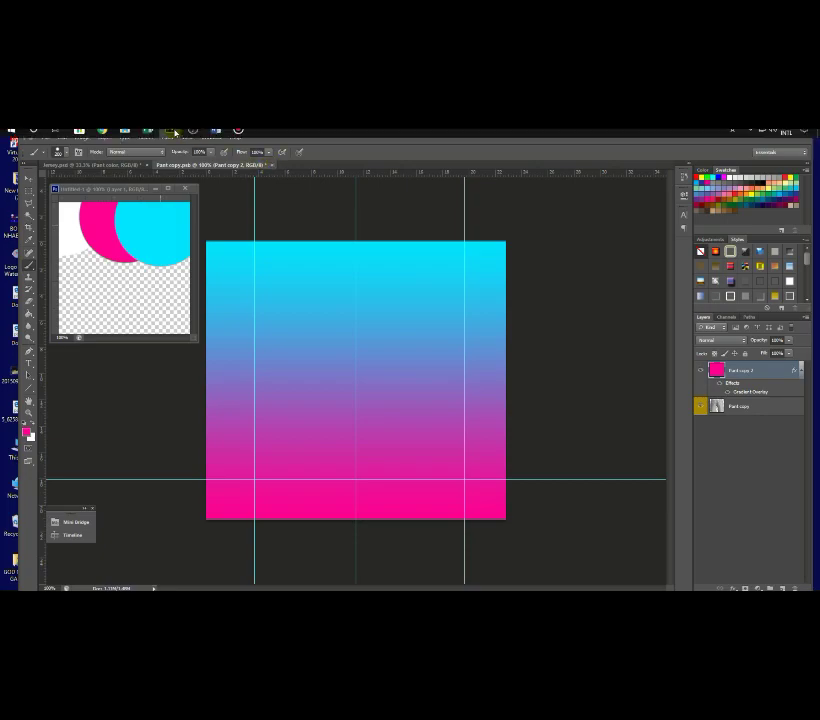
left_click(124, 137)
left_click_drag(470, 205, 262, 428)
left_click_drag(495, 243, 282, 456)
scroll(273, 450, "up", 1)
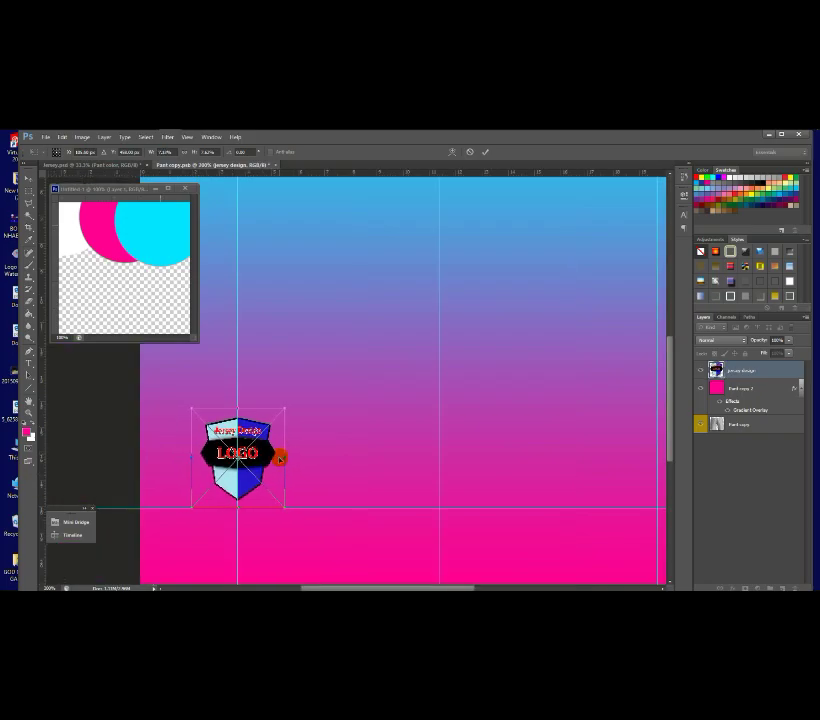
scroll(281, 457, "down", 1)
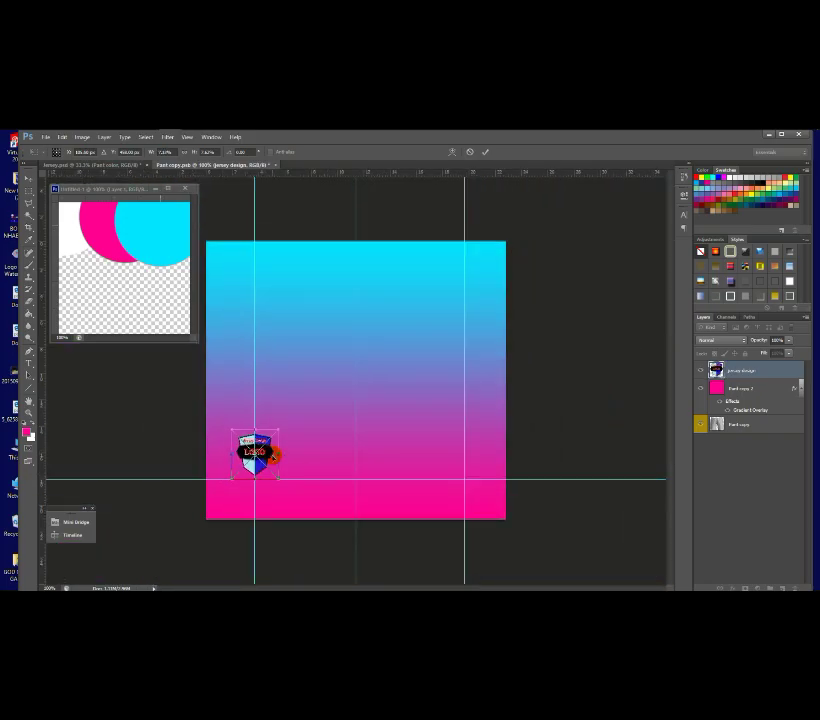
key("Return")
key("b")
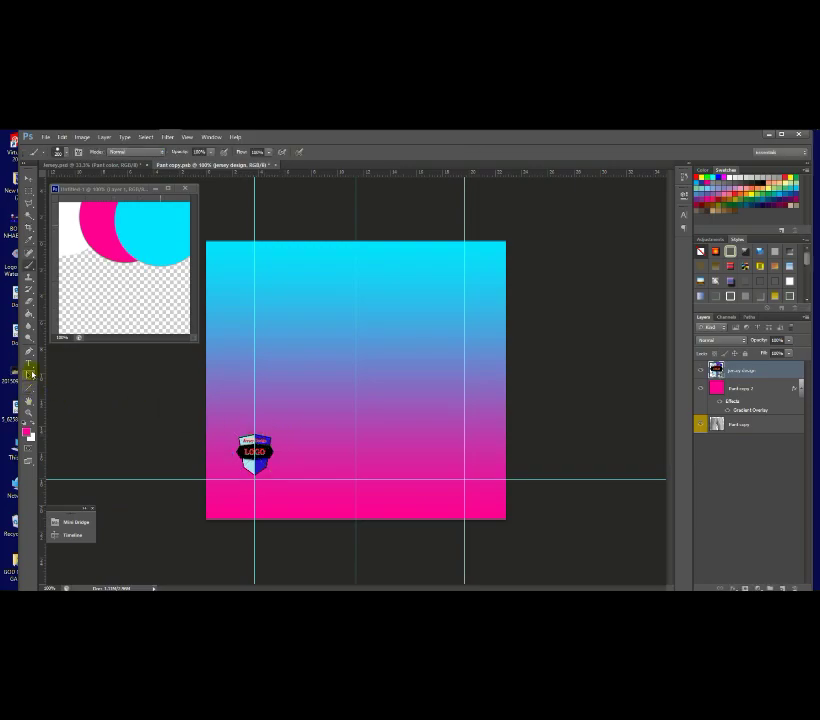
- Add the number 27 in black text to the lower area of the shorts artwork, just before the right vertical guide
left_click(28, 368)
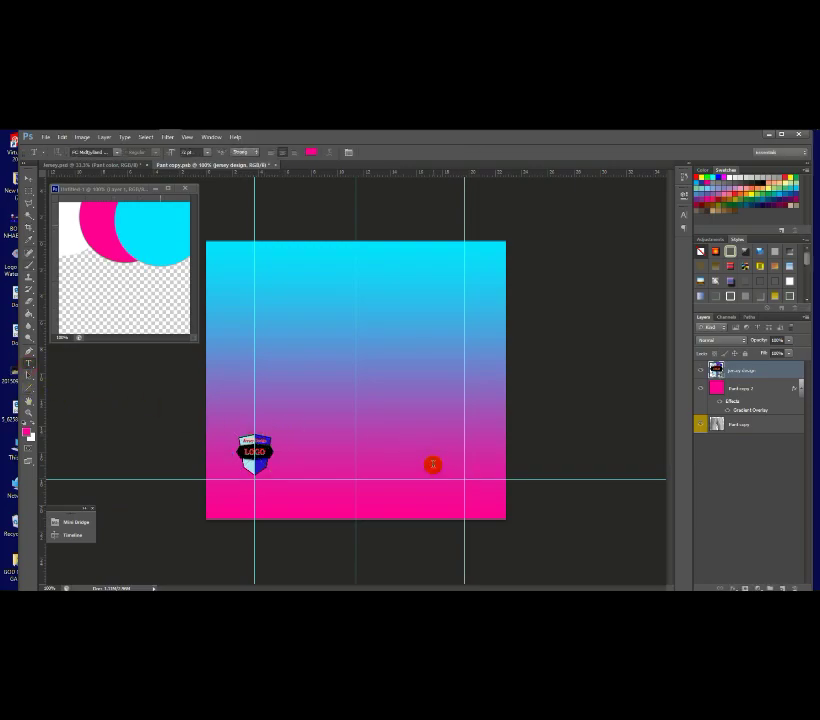
left_click(432, 464)
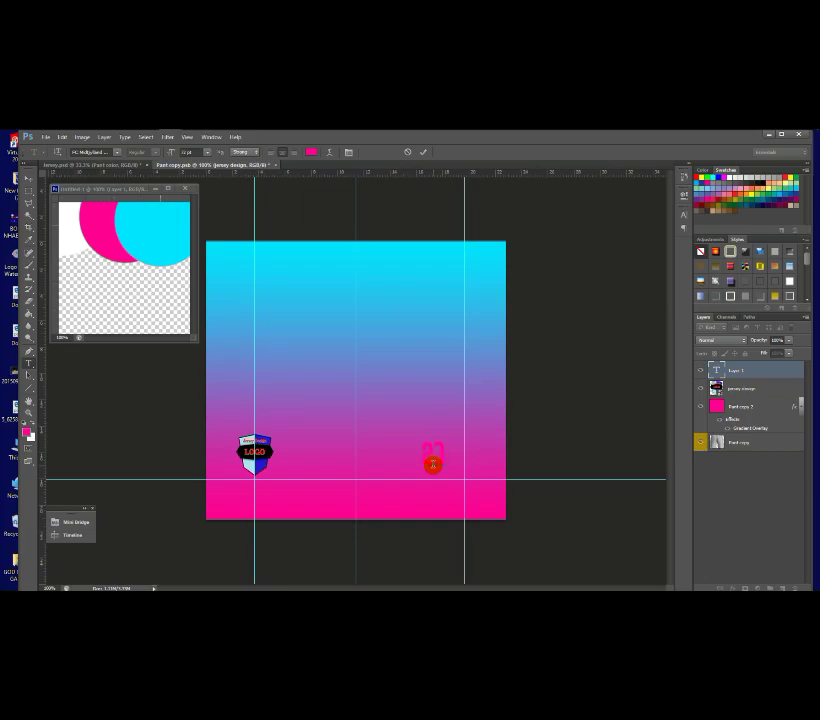
left_click_drag(432, 464, 417, 452)
left_click(311, 152)
left_click_drag(529, 496, 511, 573)
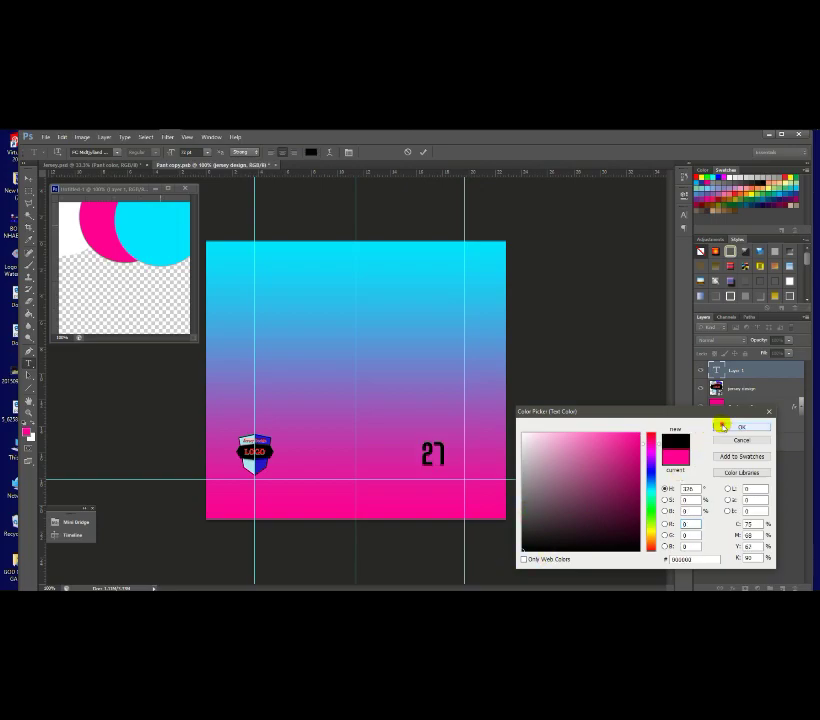
left_click(741, 427)
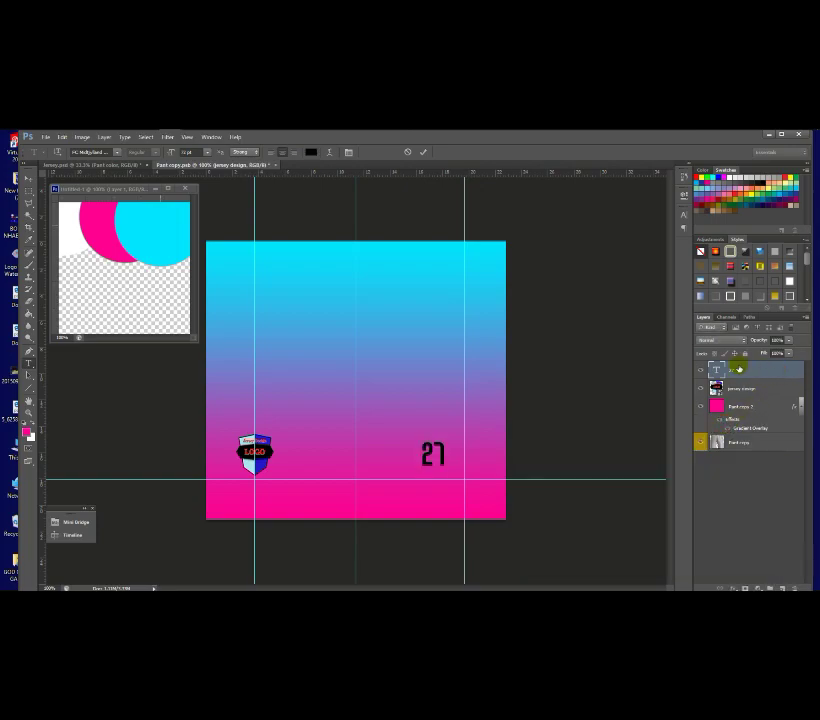
- Add an outside Stroke to the 27 text layer, sampling its magenta colour from the bottom of the shorts gradient
double_click(738, 370)
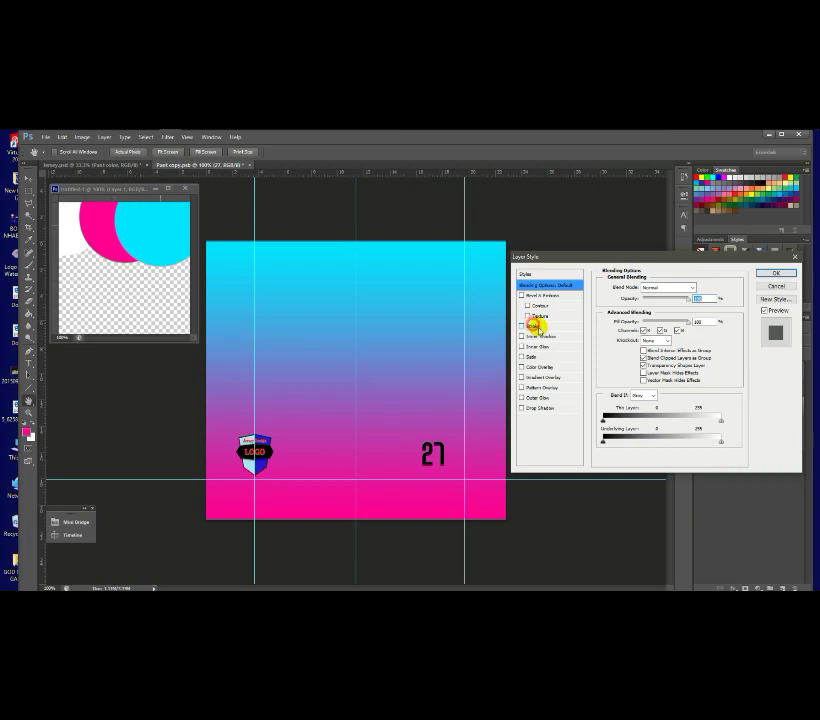
left_click(533, 326)
left_click(625, 350)
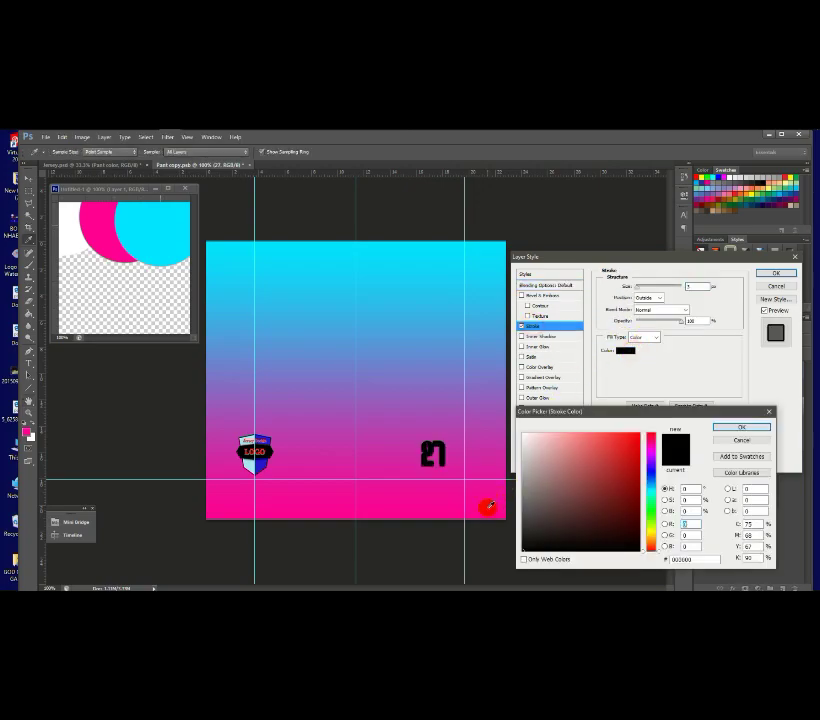
left_click(489, 507)
left_click(730, 428)
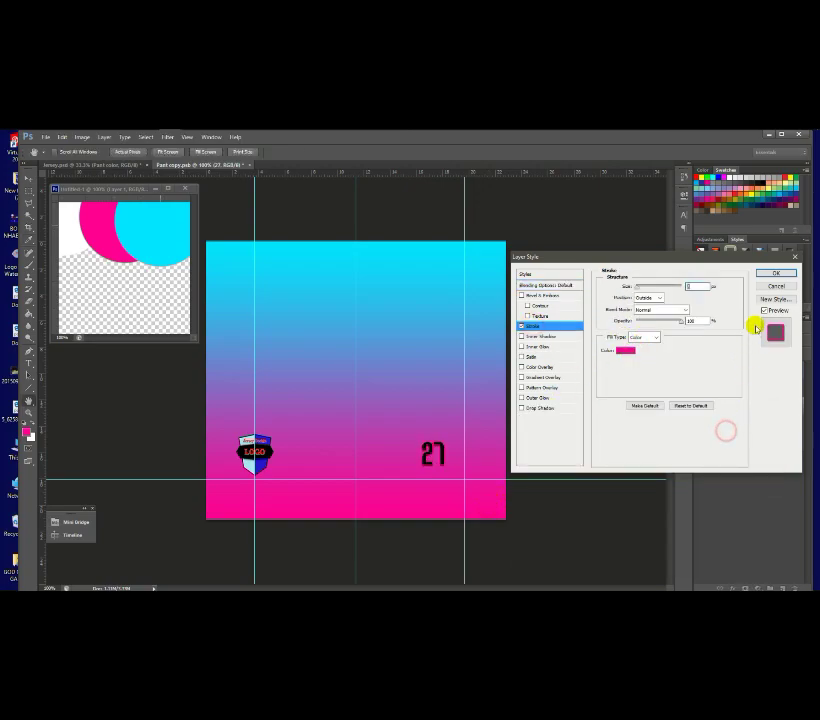
left_click(775, 273)
- Enlarge the number 27 to about 160% so it reaches the right vertical guide, and save and close the shorts artwork
left_click(28, 178)
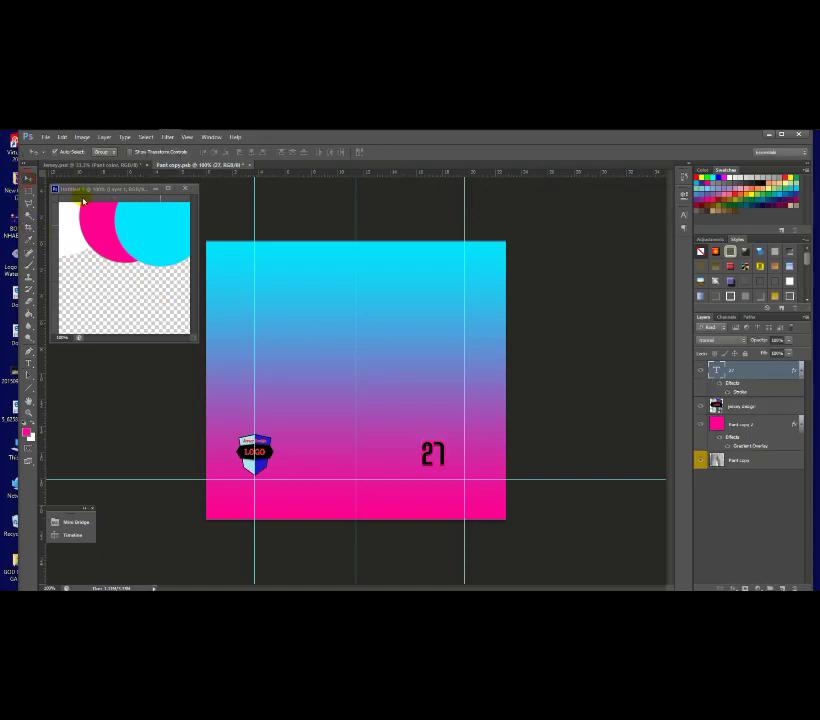
key("ctrl+t")
left_click_drag(443, 470, 465, 468)
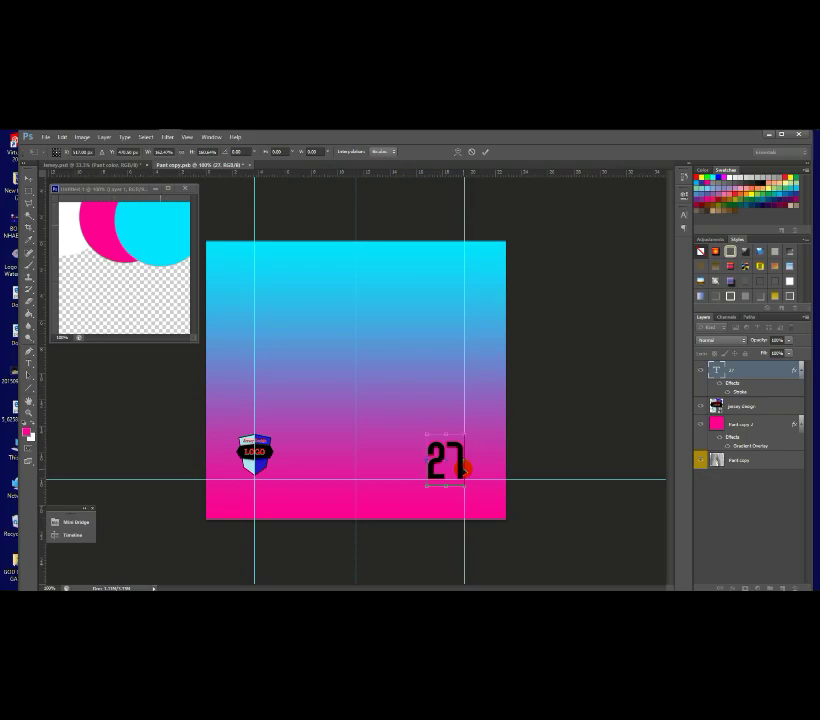
key("Return")
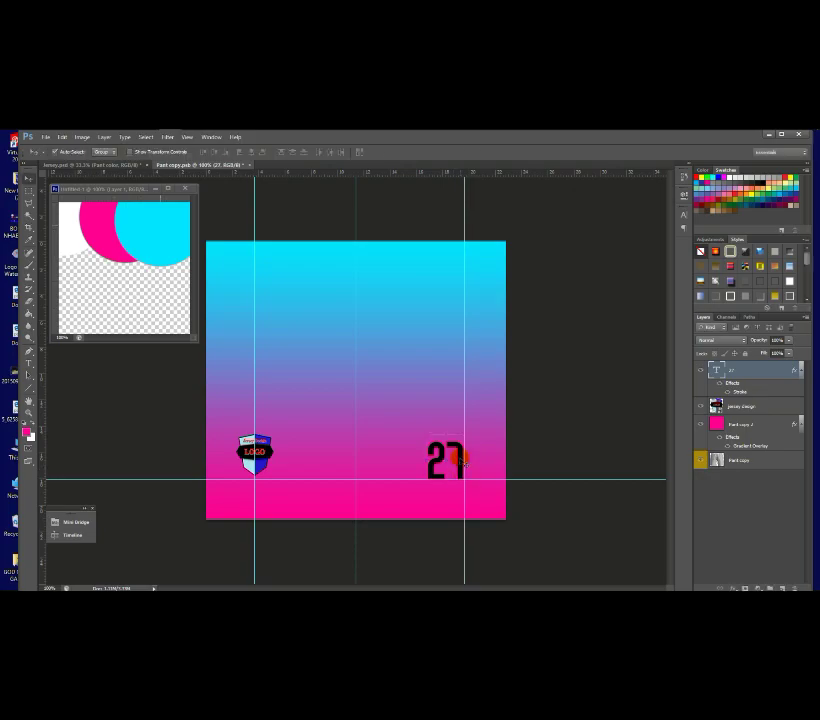
left_click(252, 165)
left_click(388, 309)
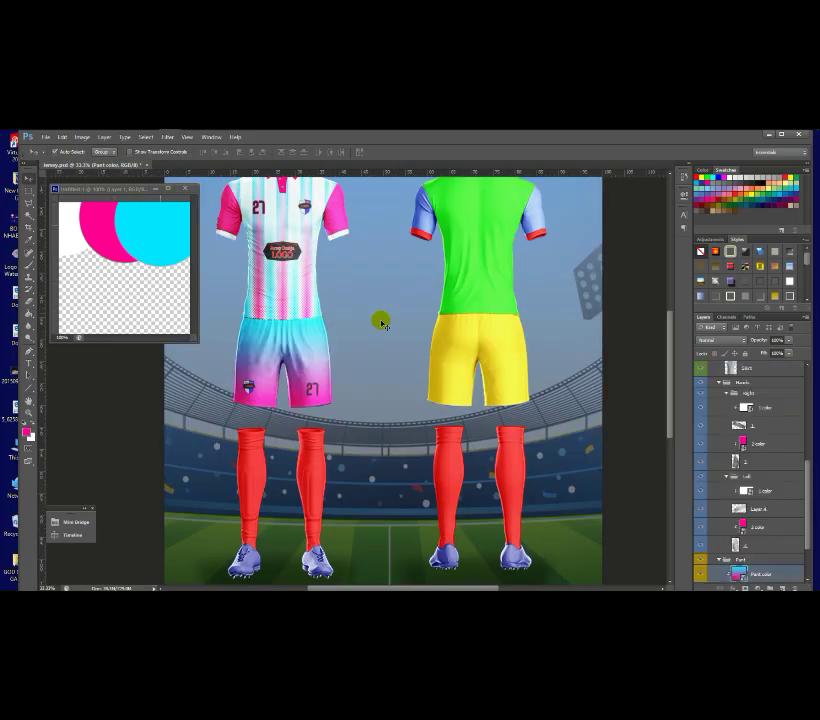
- Examine the front shorts' gradient, badge and number up close and against the whole kit
scroll(288, 341, "down", 3)
scroll(293, 335, "up", 2)
scroll(291, 330, "up", 4)
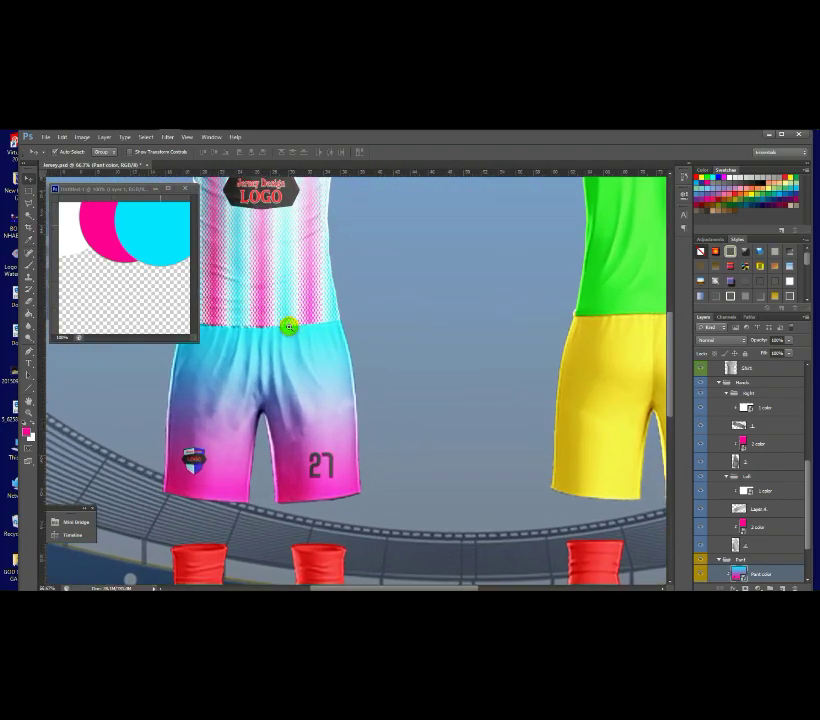
scroll(289, 325, "down", 2)
scroll(288, 324, "down", 3)
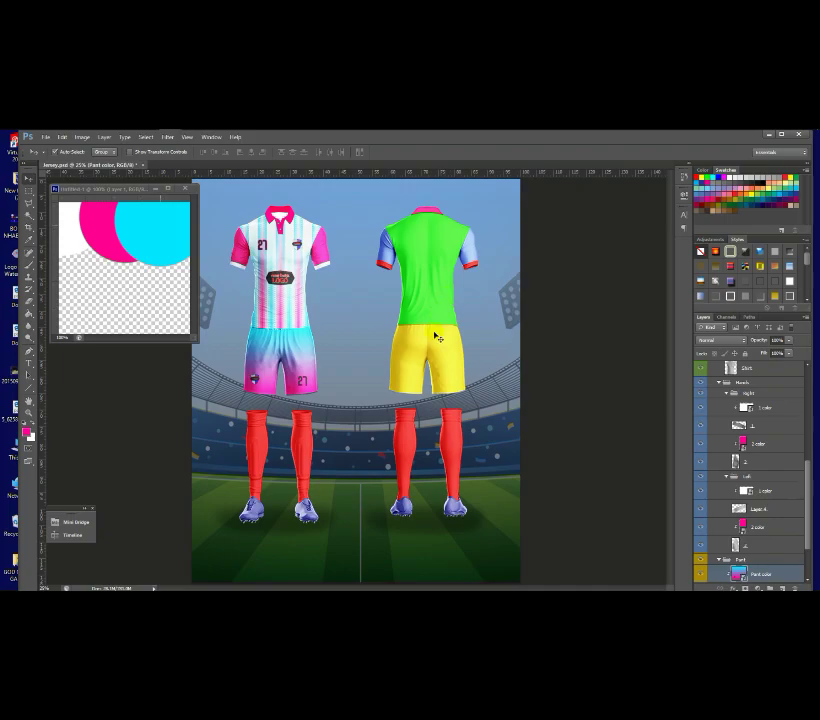
scroll(314, 358, "down", 2)
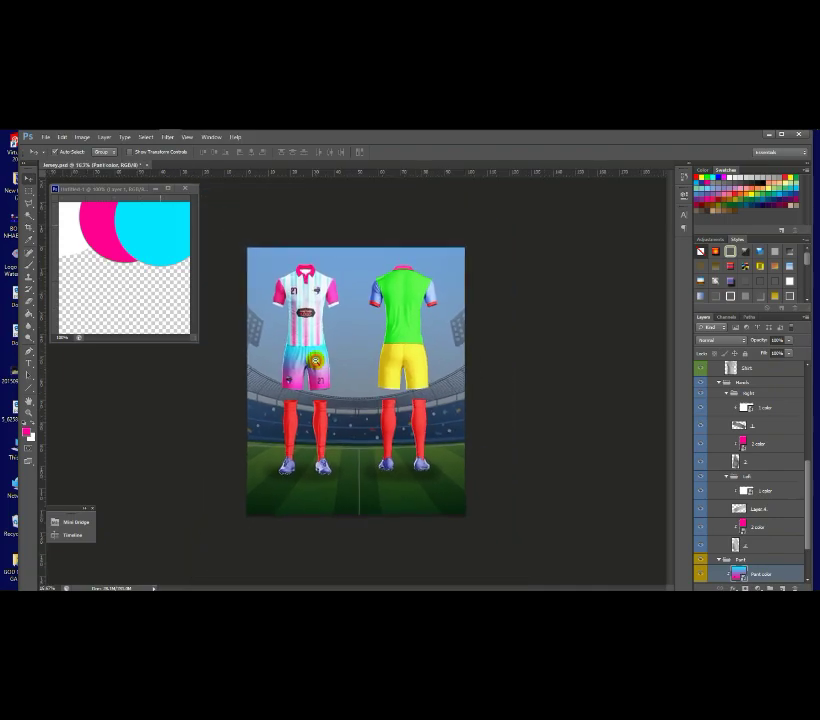
scroll(296, 326, "up", 3)
scroll(298, 327, "down", 1)
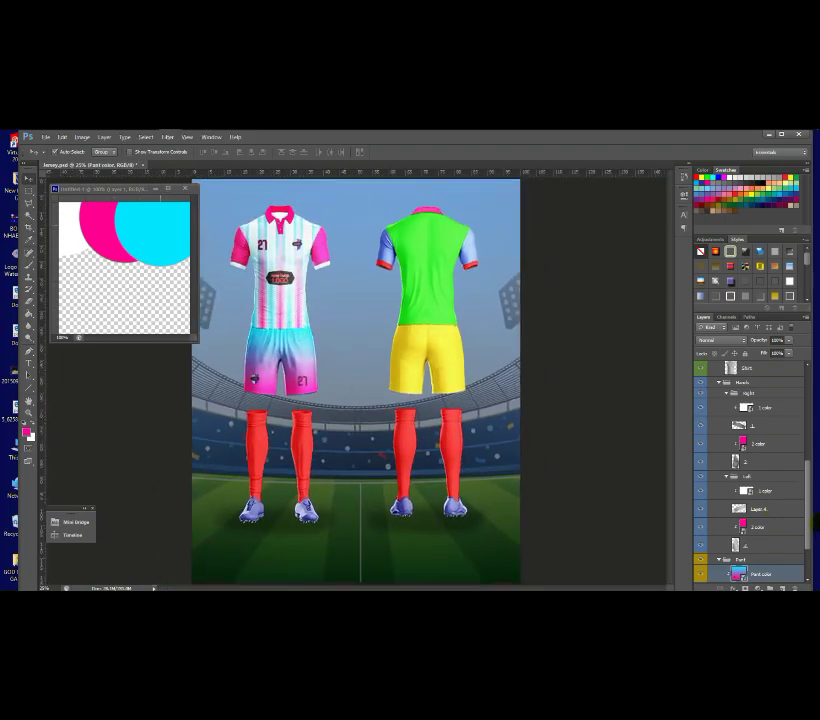
- Open the front Sock Left color smart object, brush its Sock Left color copy layer solid white, and save and close it
scroll(747, 580, "down", 3)
left_click(719, 546)
left_click(736, 560)
double_click(736, 560)
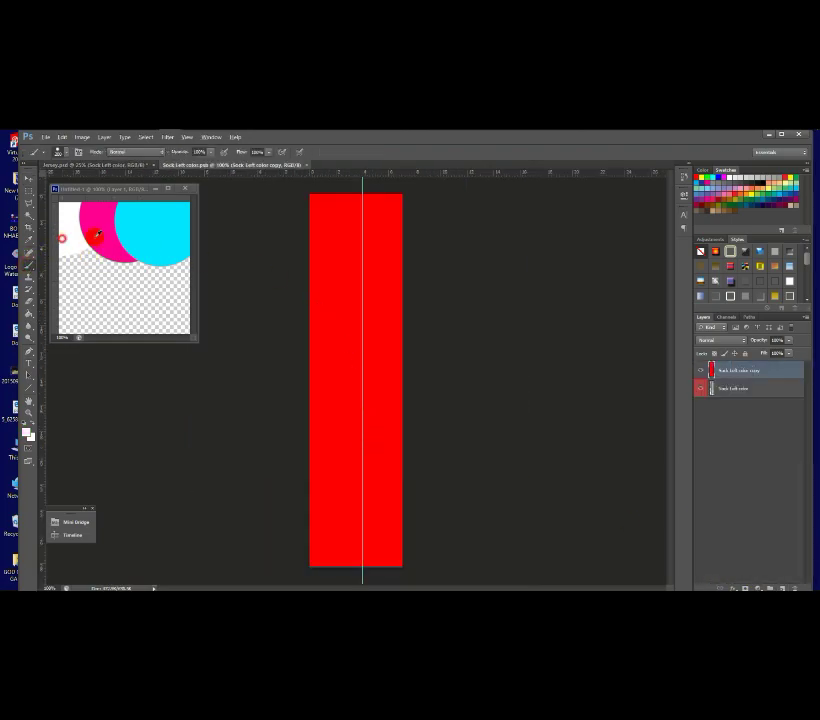
mouse_move(310, 208)
left_mouse_down()
mouse_move(401, 220)
mouse_move(456, 267)
mouse_move(245, 387)
mouse_move(577, 520)
mouse_move(737, 531)
left_mouse_up()
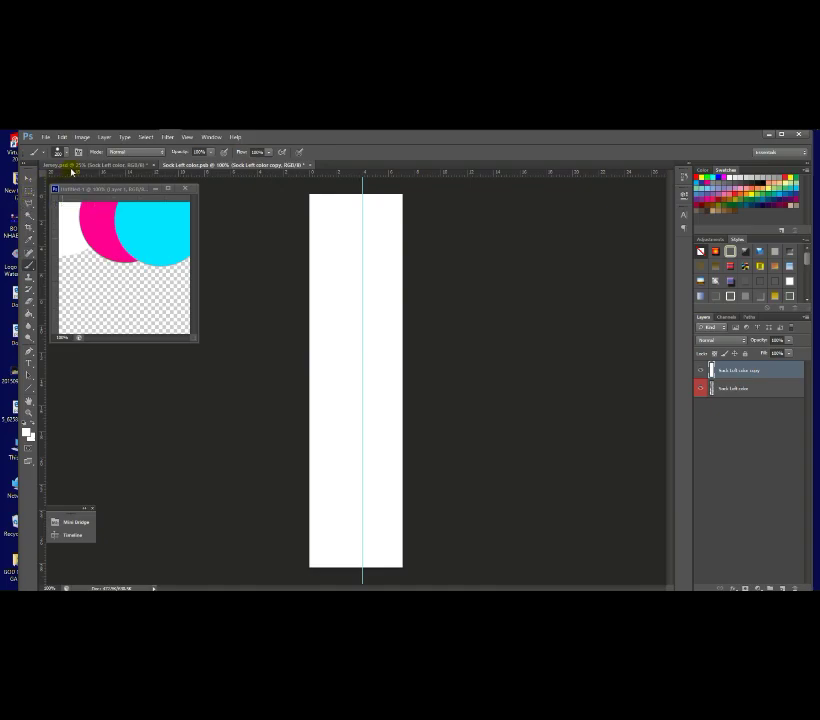
left_click(71, 166)
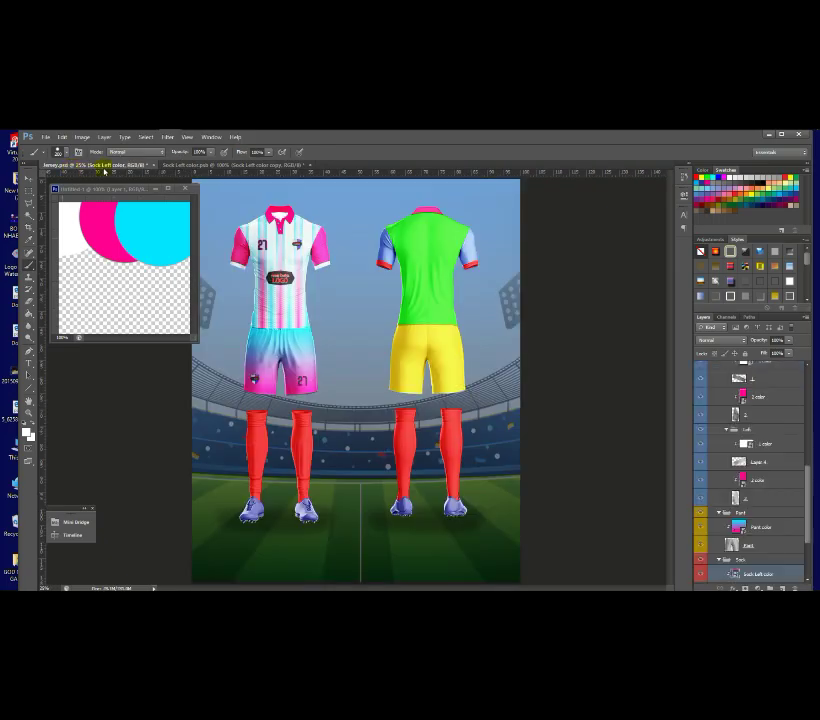
left_click(207, 164)
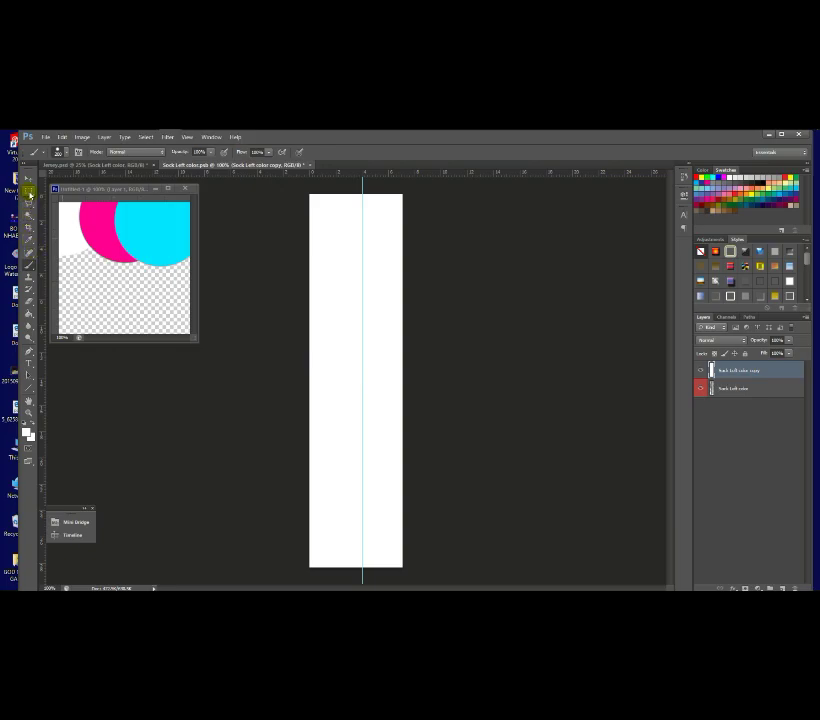
left_click(29, 191)
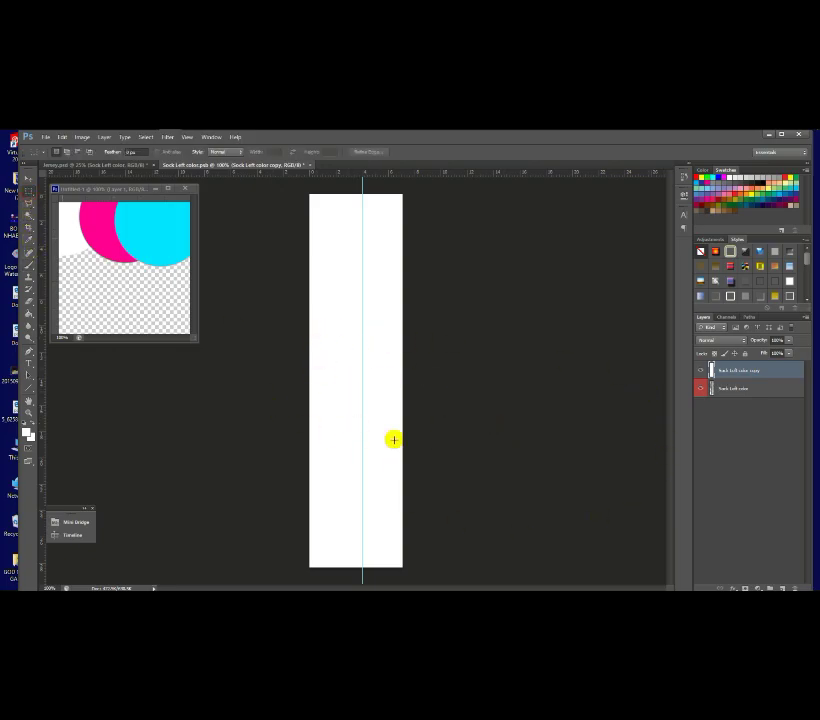
left_click(311, 166)
left_click(373, 309)
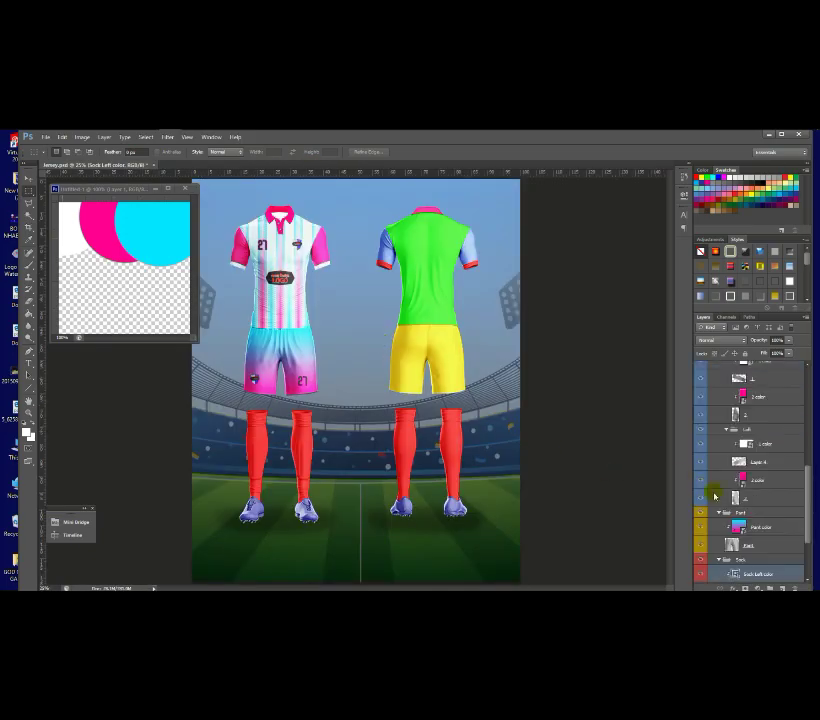
- Open the front Sock Right color smart object, brush its Sock Right color copy layer solid white, and save and close it
scroll(790, 480, "down", 3)
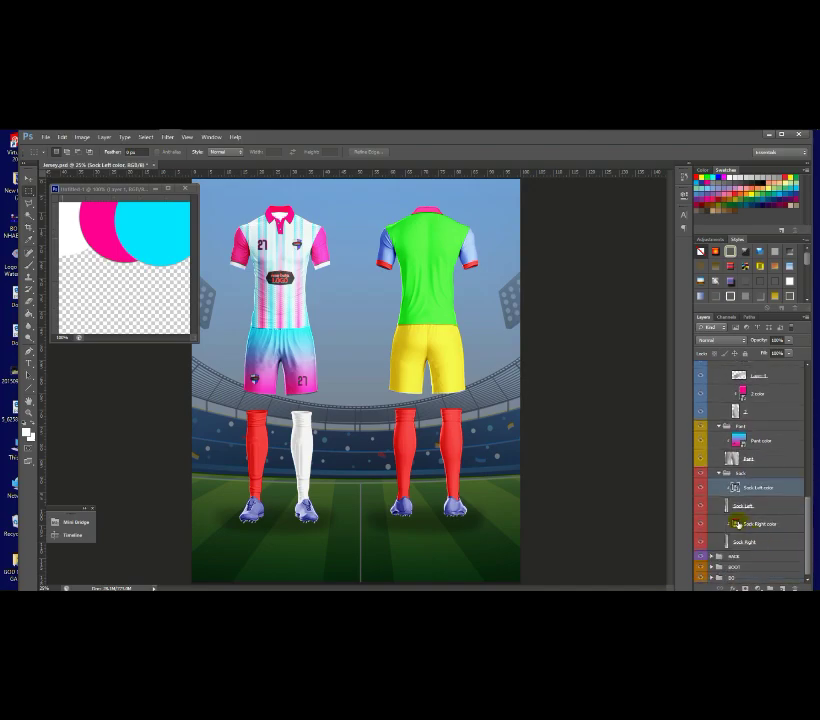
double_click(740, 524)
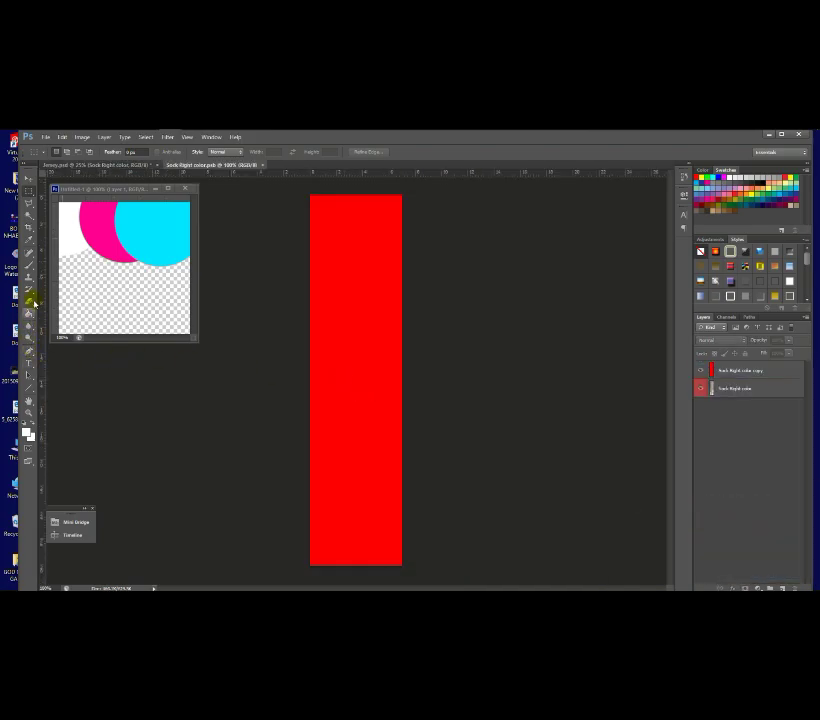
left_click(28, 268)
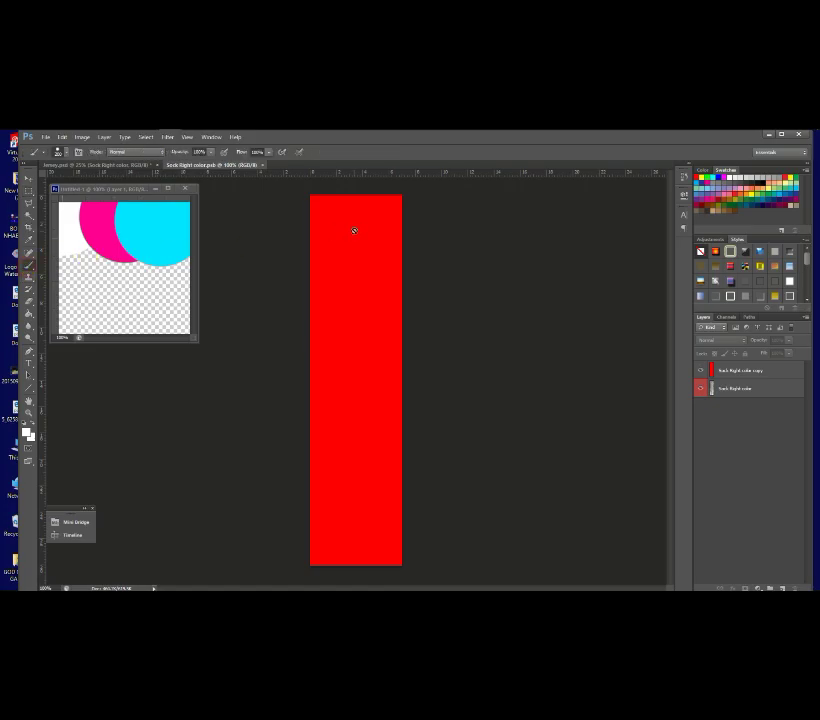
left_click(738, 371)
mouse_move(344, 238)
left_mouse_down()
mouse_move(330, 280)
mouse_move(365, 420)
left_mouse_up()
left_click_drag(405, 543, 326, 333)
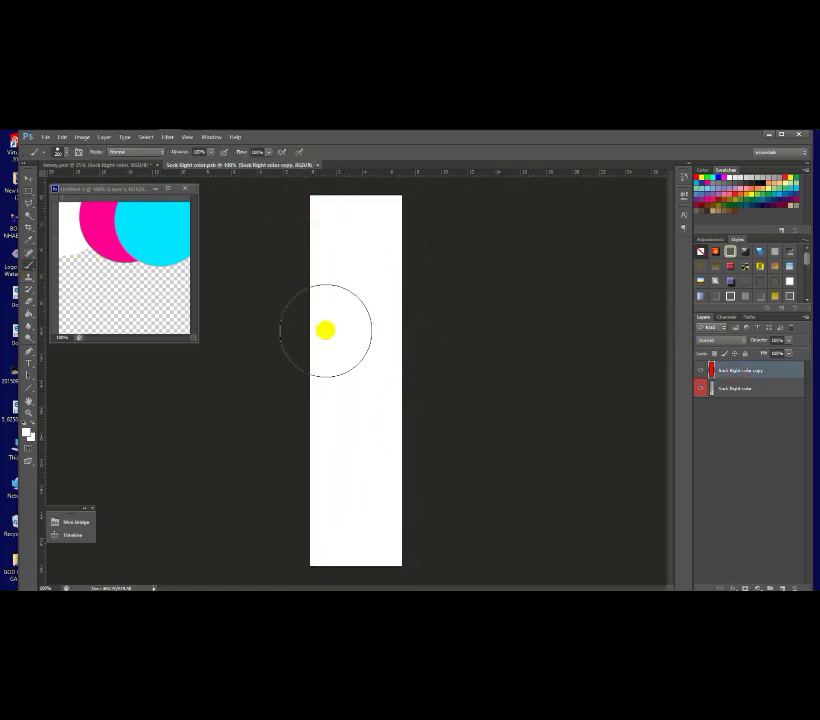
left_click(320, 165)
left_click(377, 309)
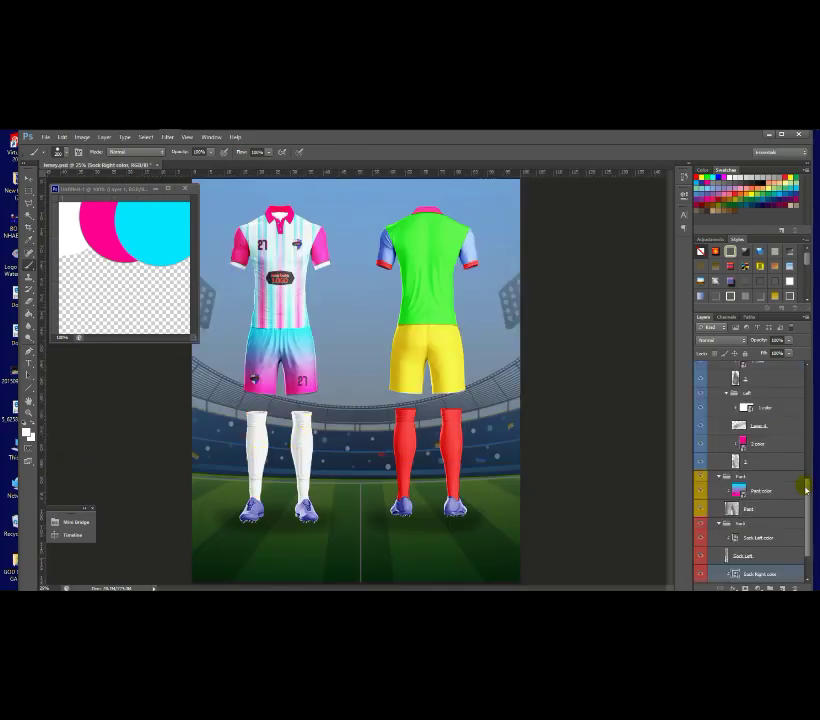
- Open the BACK group's shirt smart object, Layer 9 copy 8, and brush its Layer 9 copy 9 layer solid white
scroll(806, 488, "down", 2)
left_click(711, 556)
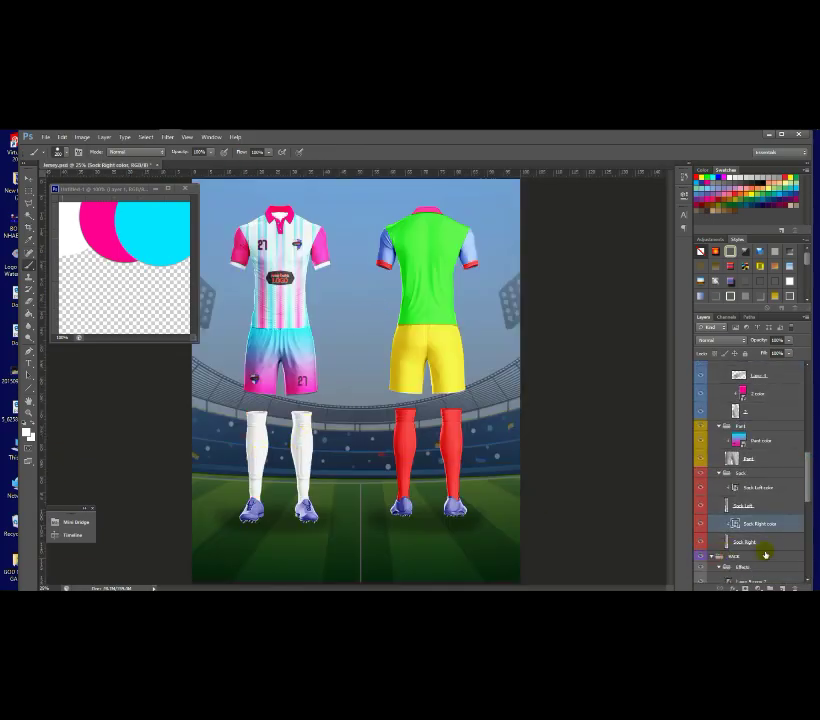
scroll(805, 489, "down", 4)
scroll(808, 526, "down", 5)
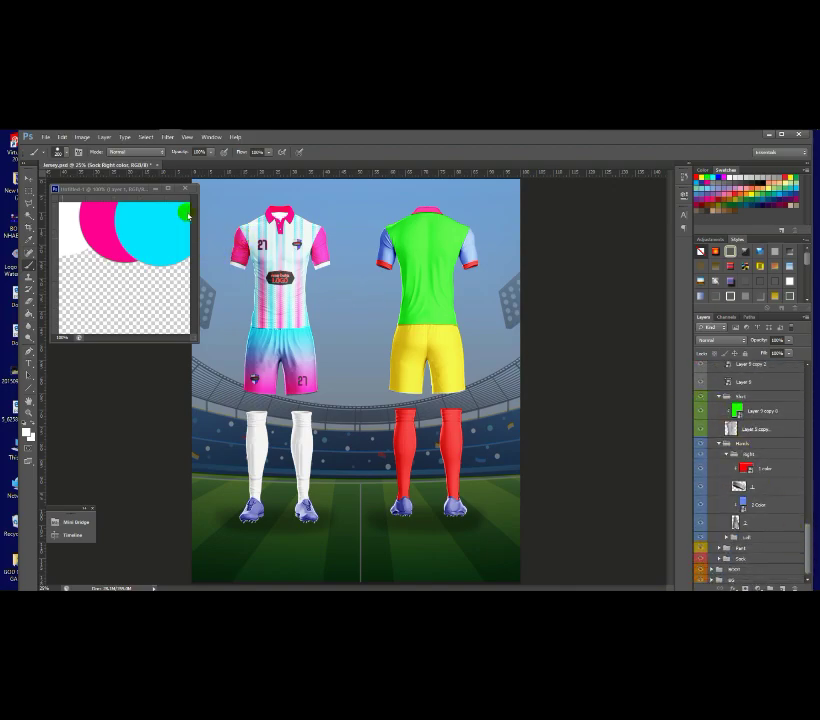
left_click_drag(808, 541, 808, 508)
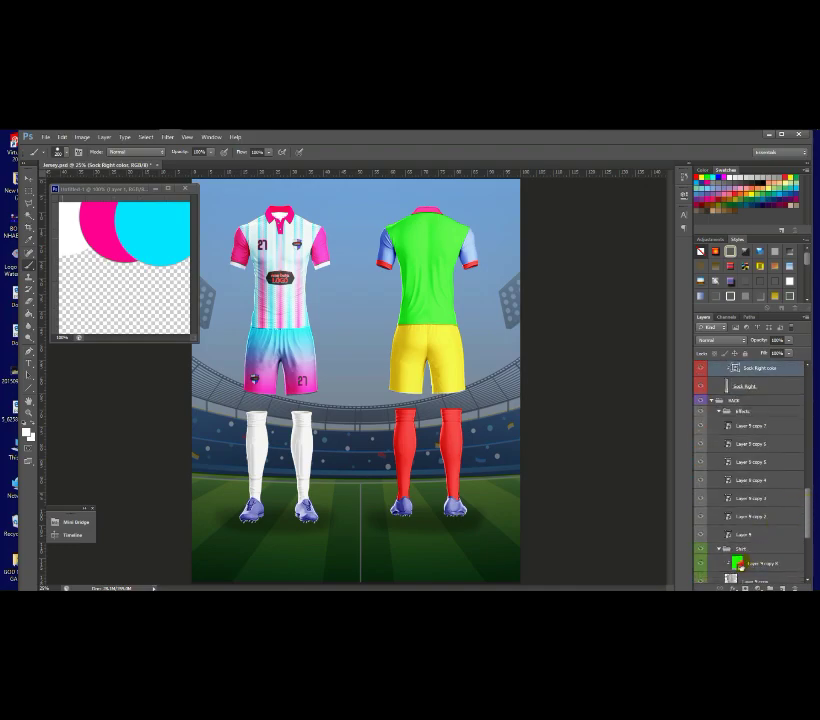
left_click(740, 567)
double_click(740, 567)
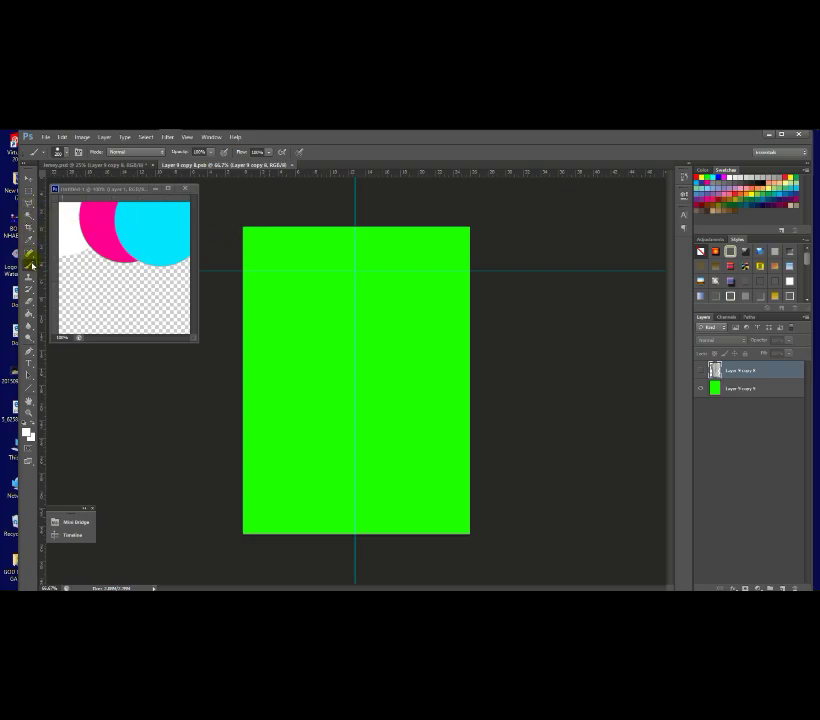
left_click(745, 388)
mouse_move(247, 243)
left_mouse_down()
mouse_move(244, 351)
mouse_move(377, 318)
mouse_move(294, 271)
mouse_move(338, 302)
mouse_move(312, 312)
mouse_move(369, 400)
mouse_move(382, 402)
mouse_move(243, 391)
mouse_move(90, 459)
mouse_move(566, 426)
mouse_move(648, 439)
mouse_move(566, 481)
mouse_move(207, 528)
left_mouse_up()
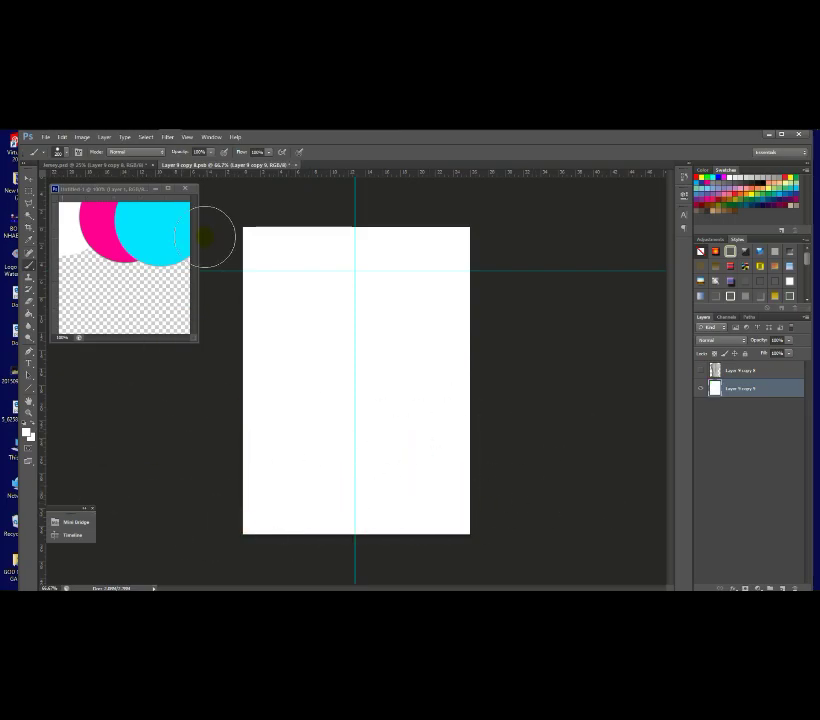
- Return to the Jersey.psd document and open the FRONT group's Shirt color smart object
key("ctrl+Tab")
left_click_drag(811, 489, 815, 447)
scroll(755, 462, "up", 5)
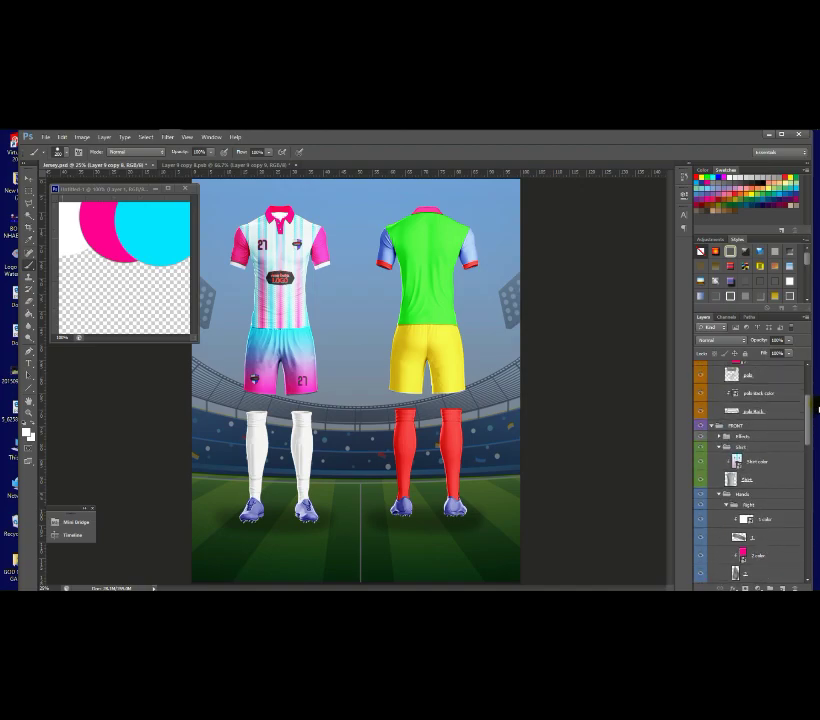
double_click(738, 461)
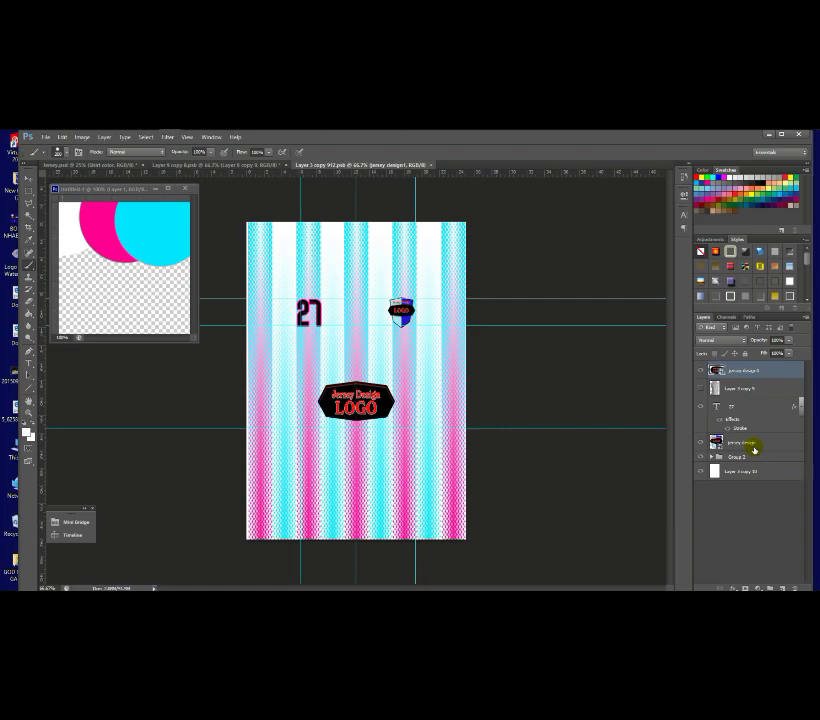
- Copy the jersey design1 logo, 27 text and Group 2 stripes layers from the front shirt document into the Layer 9 copy 8 document
left_click(743, 458)
left_click(745, 443)
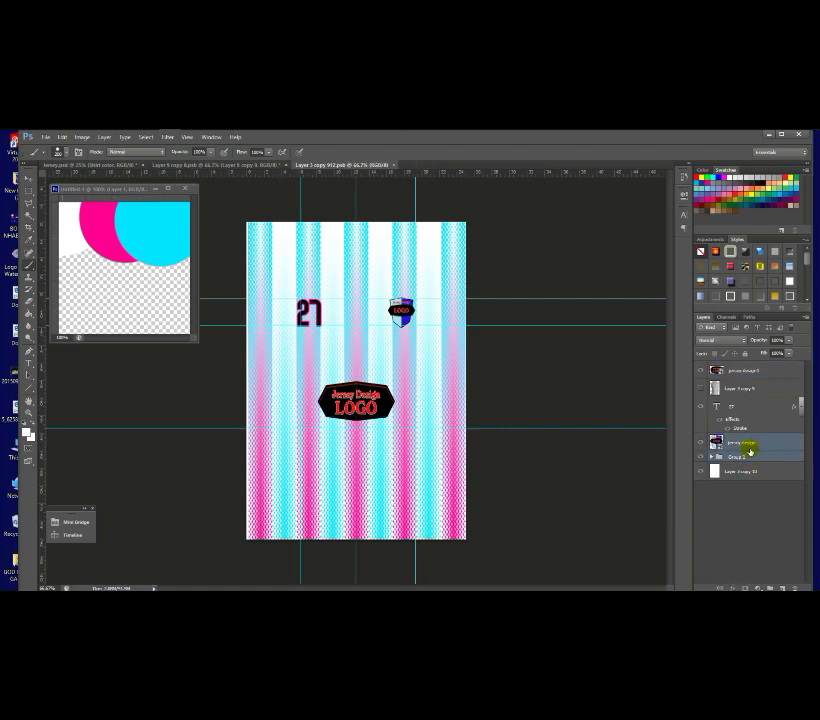
left_click(745, 372)
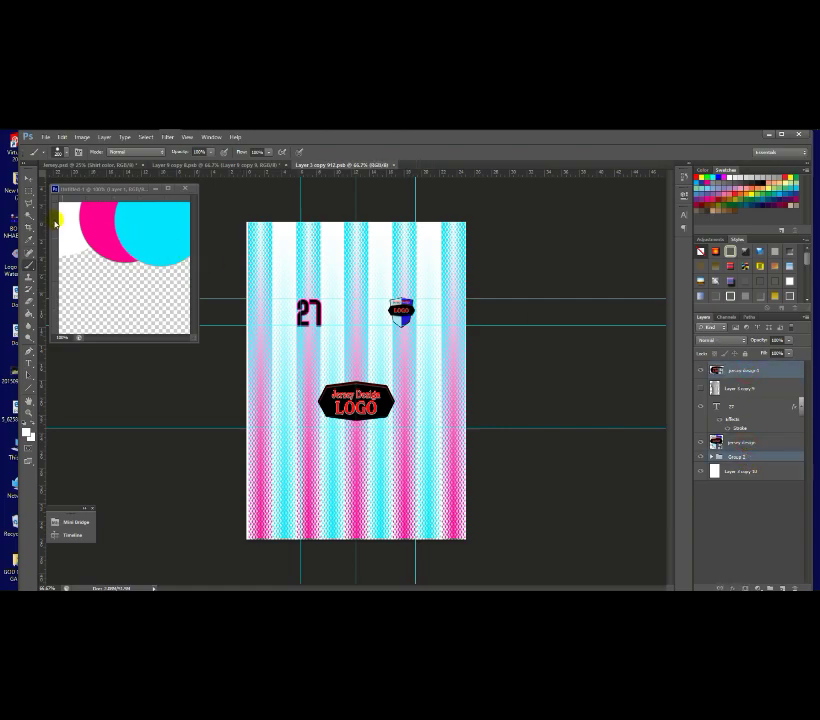
left_click(29, 179)
left_click(756, 407, "ctrl")
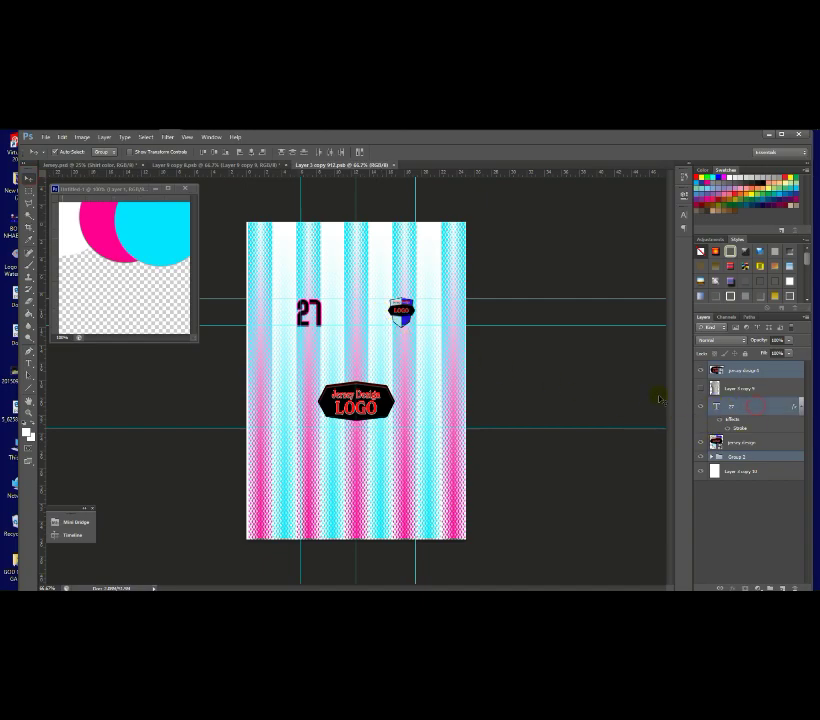
mouse_move(399, 271)
left_mouse_down()
mouse_move(245, 168)
mouse_move(318, 247)
mouse_move(386, 348)
mouse_move(401, 280)
left_mouse_up()
- Transform the copied stripes, number and logo together, reducing their height slightly and widening them to about 105% to reach both canvas edges
key("ctrl+t")
mouse_move(356, 547)
left_mouse_down()
mouse_move(355, 527)
mouse_move(356, 540)
left_mouse_up()
key("Return")
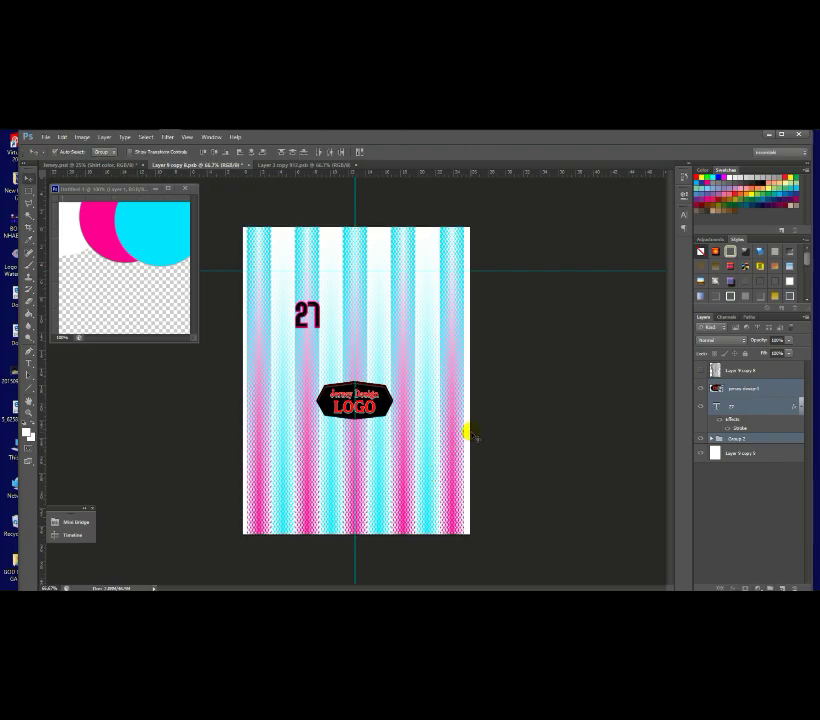
key("ctrl+t")
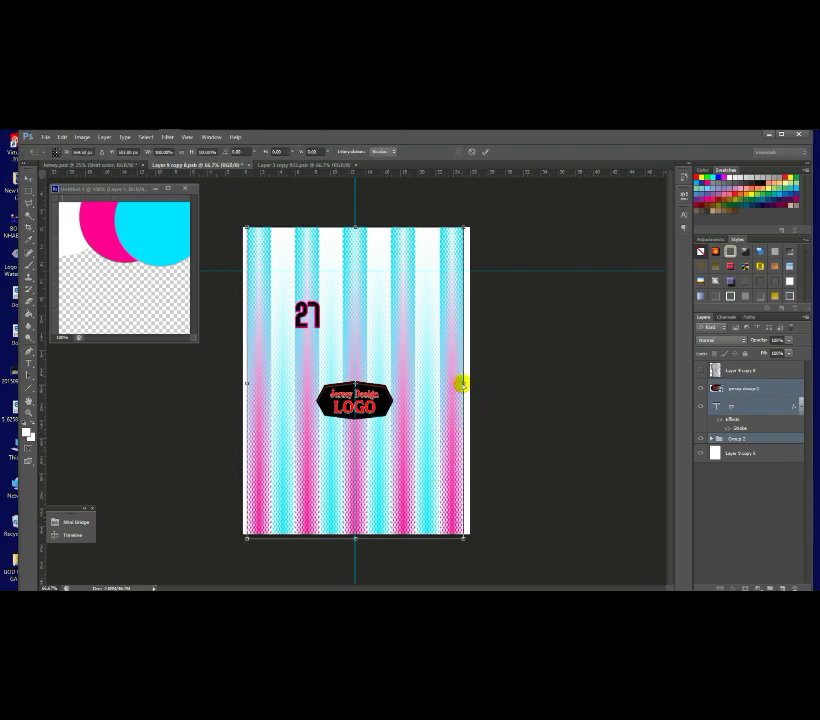
left_click_drag(465, 383, 465, 383)
left_click_drag(243, 383, 246, 382)
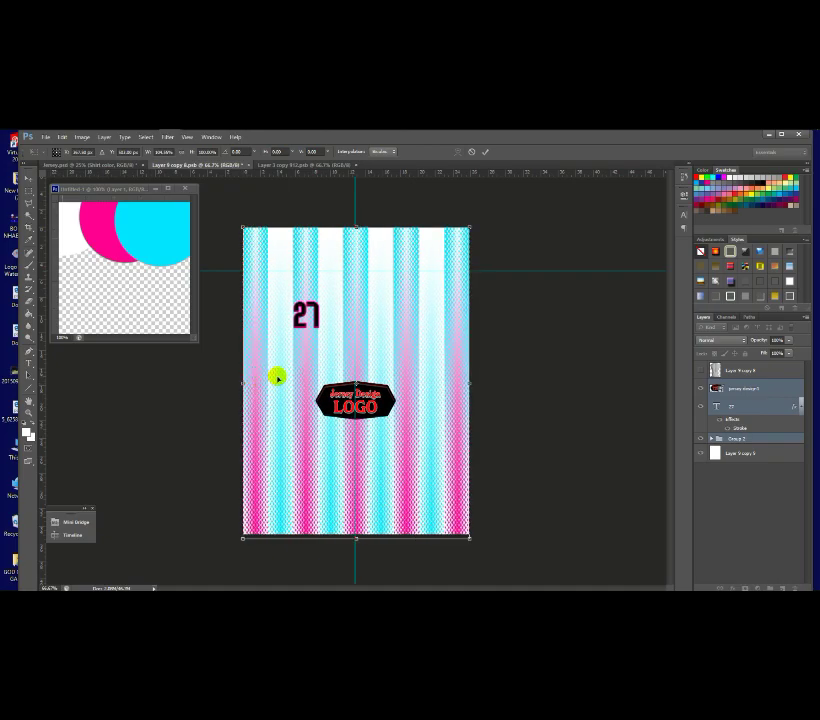
key("Return")
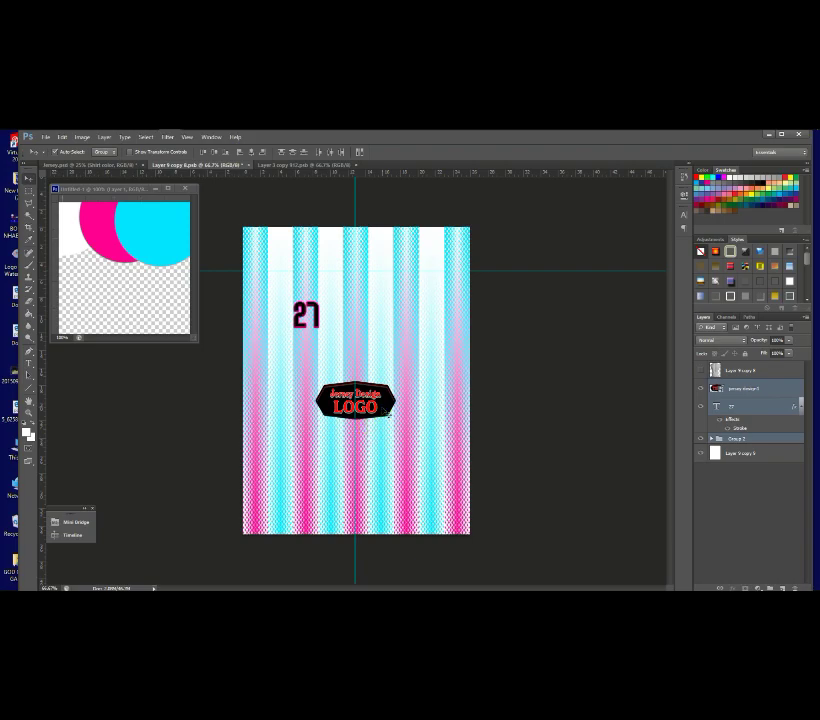
- Show the Layer 9 copy 8 shirt template, move the jersey design1 layer above it, and lower the logo on the back
left_click(700, 369)
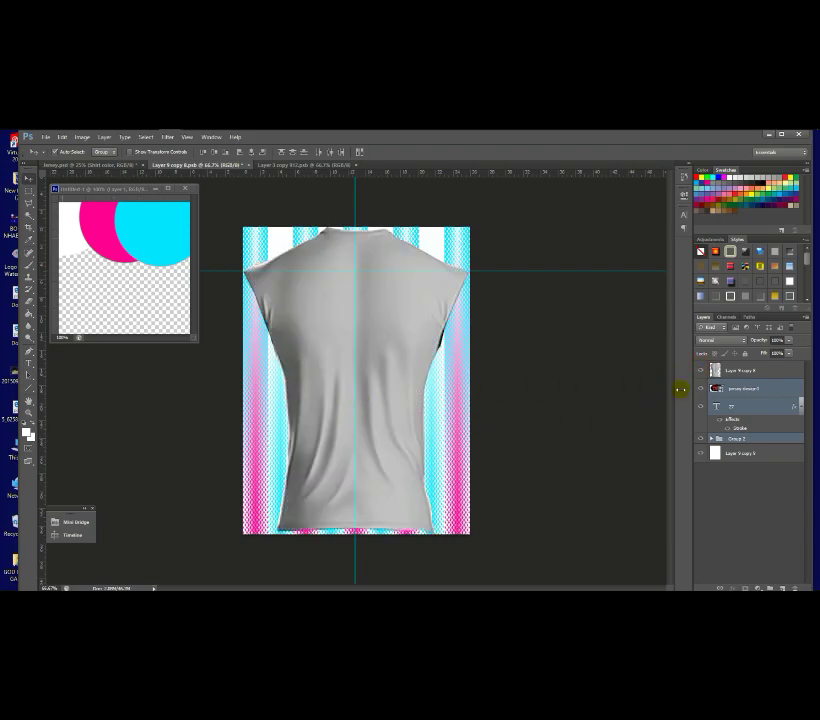
left_click_drag(748, 384, 761, 362)
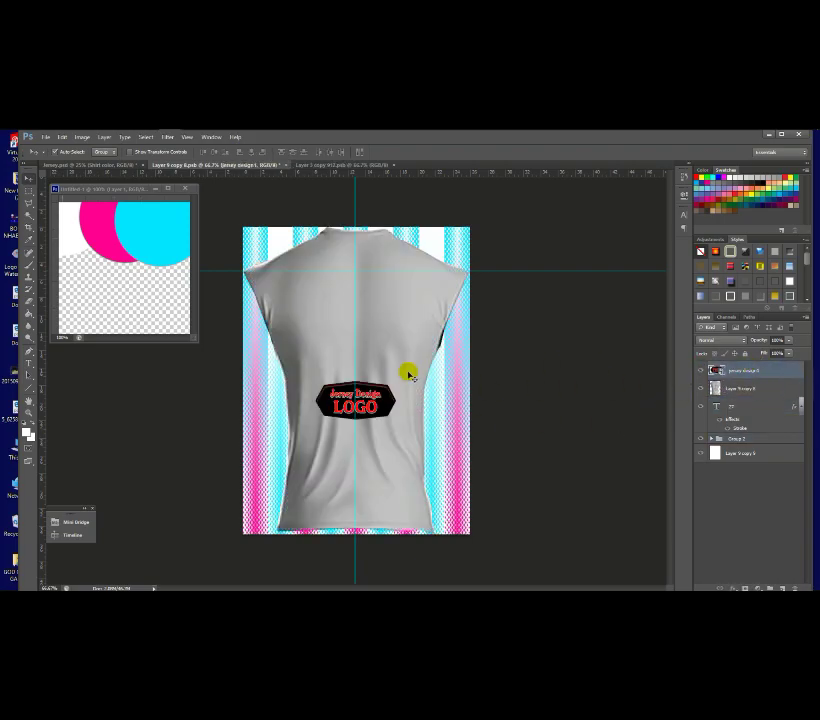
key("Down")
key("Down")
key("Down")
key("Down")
key("Down")
key("Down")
key("Down")
key("Down")
key("Down")
key("Down")
key("Down")
key("Down")
key("Down")
key("Down")
key("Down")
key("Down")
key("Down")
key("Down")
key("Down")
key("Down")
- Move the 27 text layer to the top of the layer stack and replace its text with JERSEY DISIGN
left_click_drag(755, 408, 750, 369)
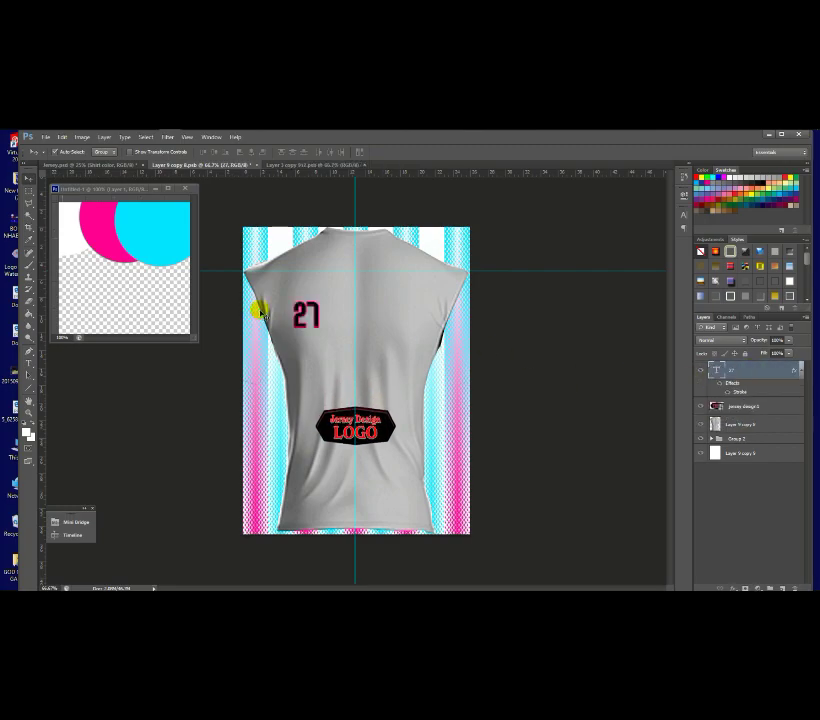
double_click(324, 315)
double_click(312, 315)
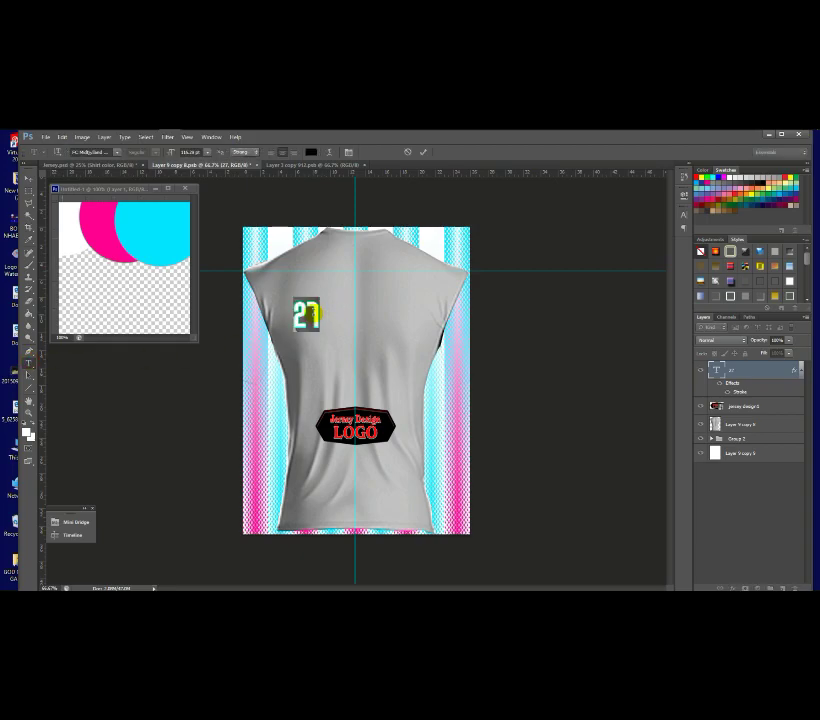
type("JERSEY")
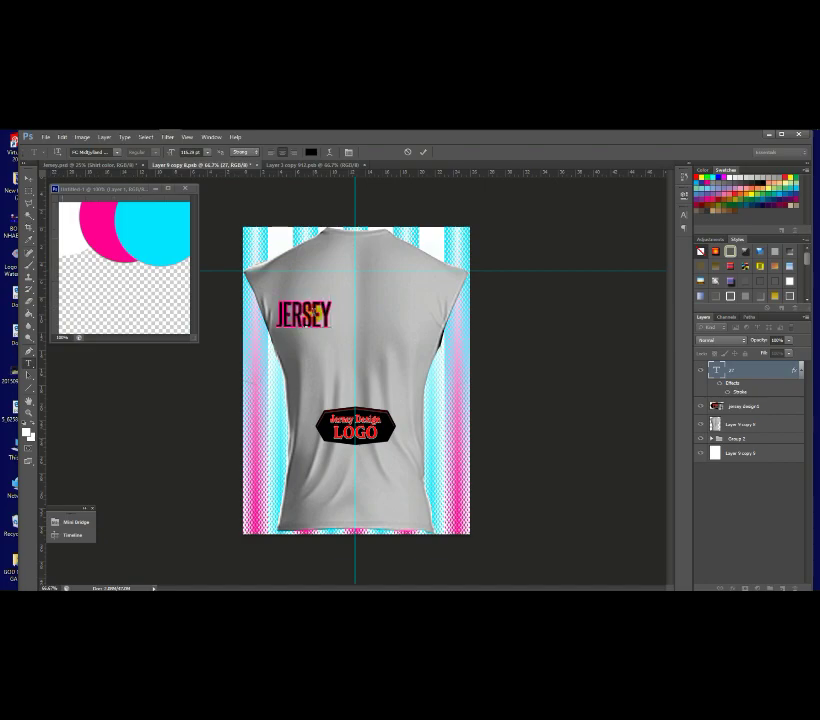
type(" DIS")
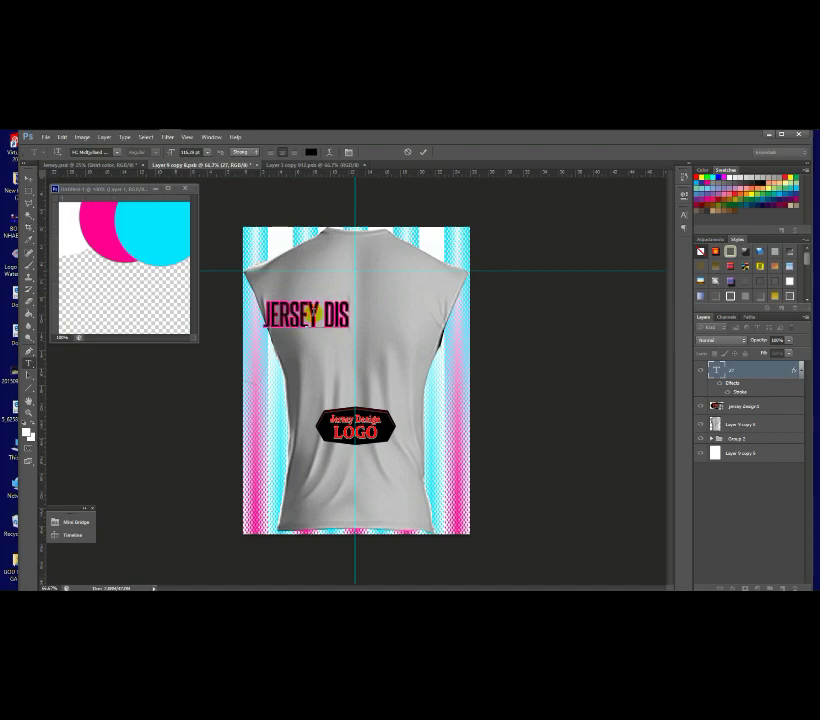
type("IGM")
key("BackSpace")
type("N")
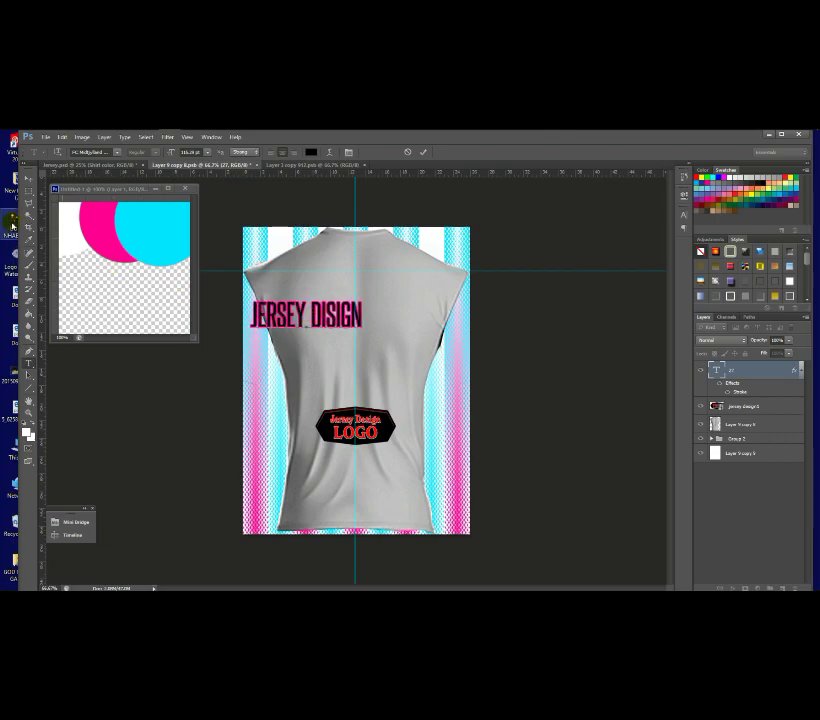
- Position the JERSEY DISIGN text centred on the vertical guide across the upper back, just below the horizontal guide
left_click(28, 183)
left_click_drag(345, 325, 391, 312)
key("ctrl+t")
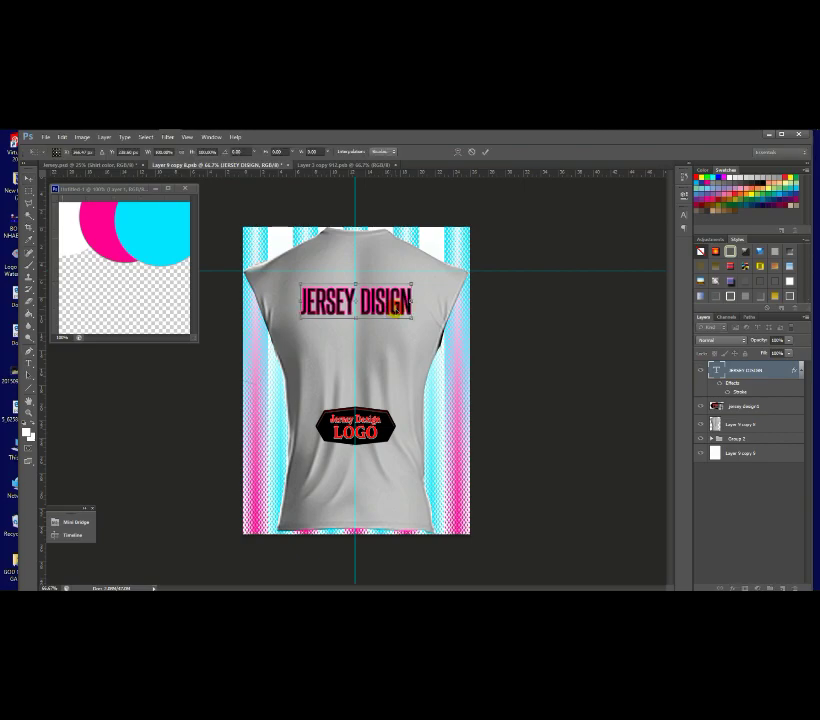
left_click_drag(413, 300, 417, 306)
key("ctrl+z")
key("Up")
key("Up")
key("Up")
key("Up")
key("Up")
key("Up")
key("Up")
key("Up")
key("Up")
key("Up")
key("Up")
key("Up")
key("Up")
key("Up")
key("Up")
key("Up")
key("Up")
key("Up")
key("Up")
key("Up")
key("Up")
key("Up")
key("Up")
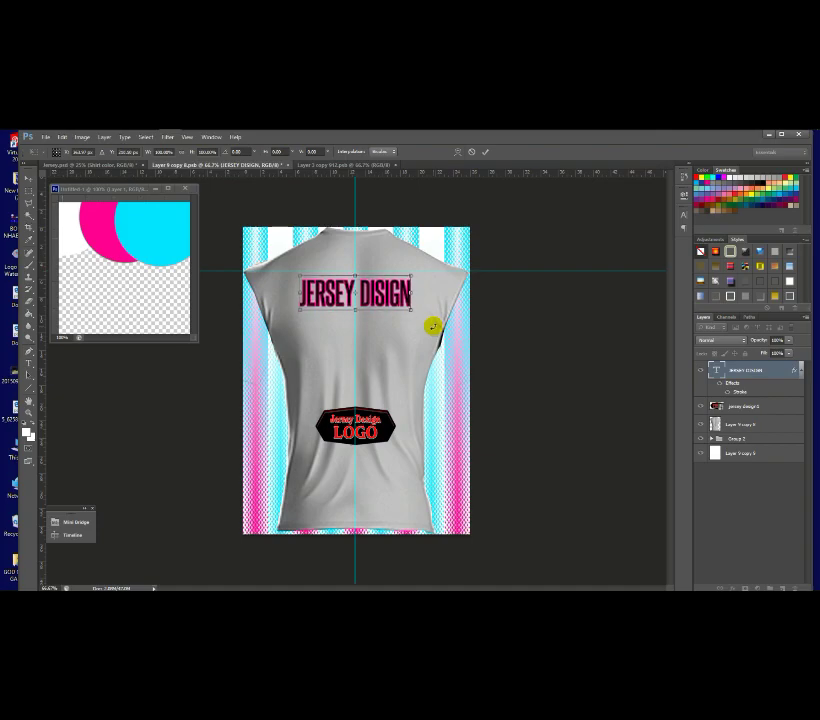
key("Return")
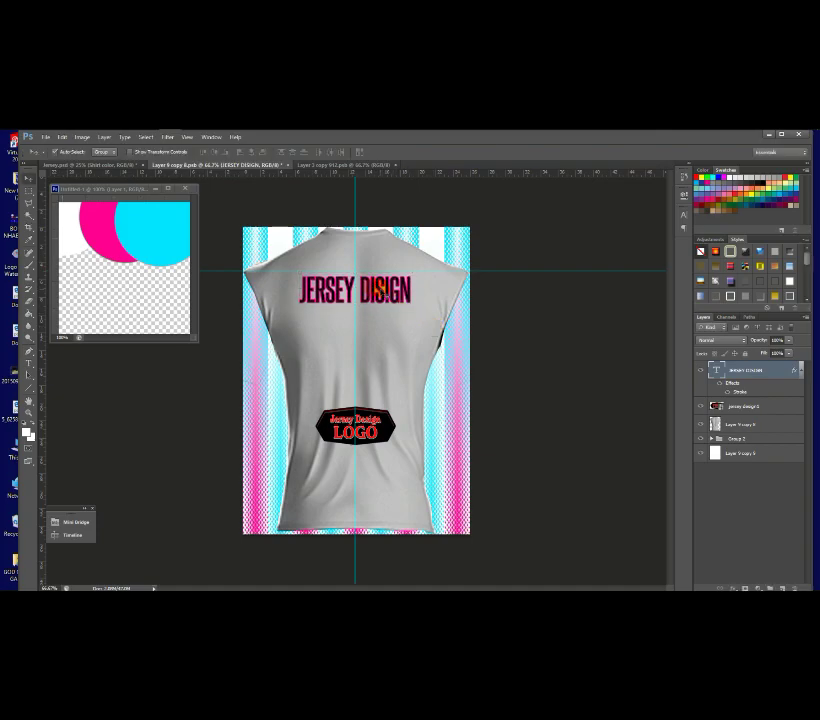
- Duplicate the JERSEY DISIGN text directly below the original and change the copy's text to 27
left_click_drag(381, 297, 379, 328)
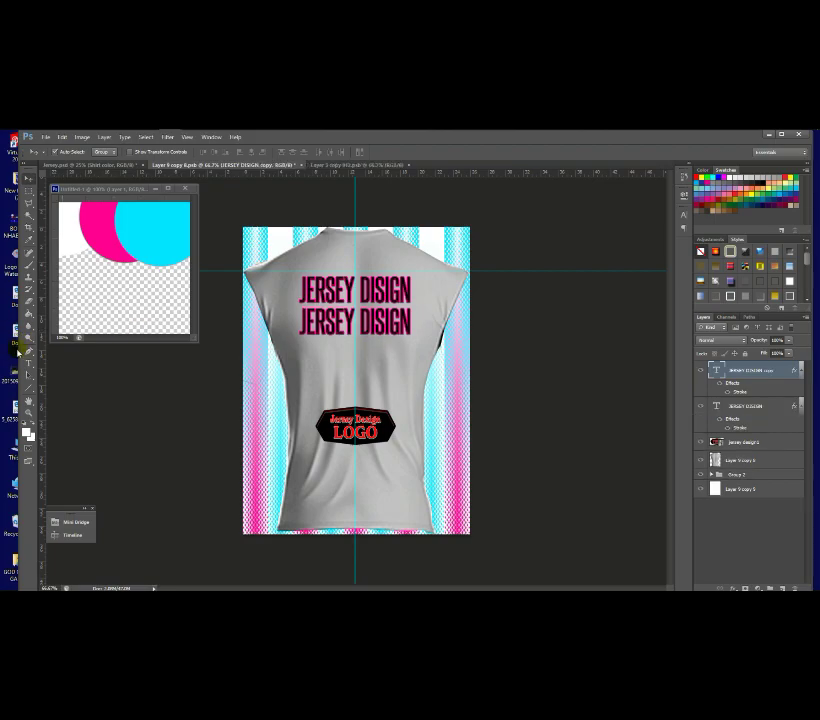
left_click(28, 363)
triple_click(353, 322)
type("27")
left_click(28, 181)
- Enlarge the back number 27 to about 8.7 cm wide and 13.4 cm tall, filling the space between the name and the logo
key("ctrl+t")
left_click_drag(354, 336, 394, 357)
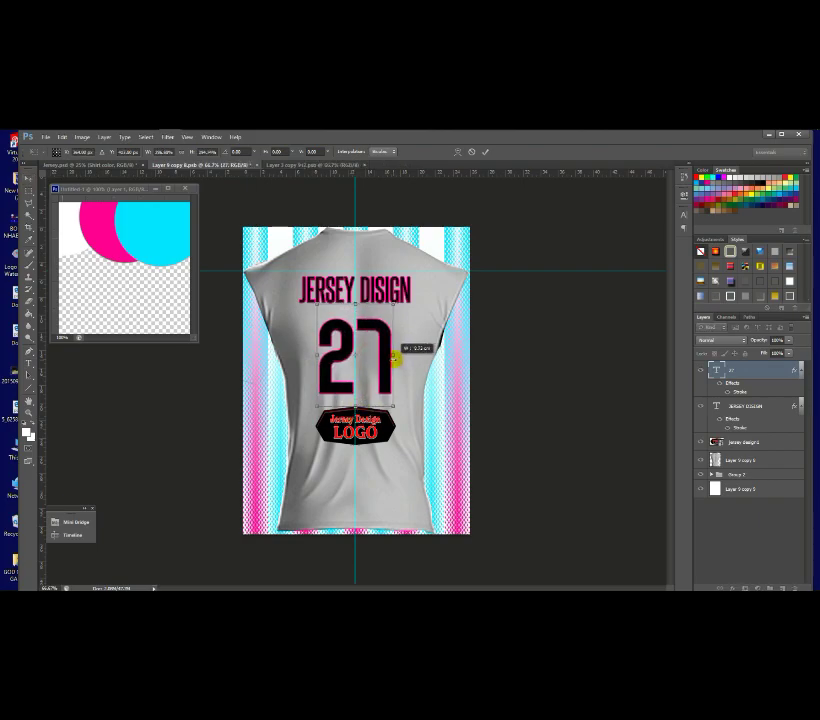
left_click_drag(356, 305, 356, 292)
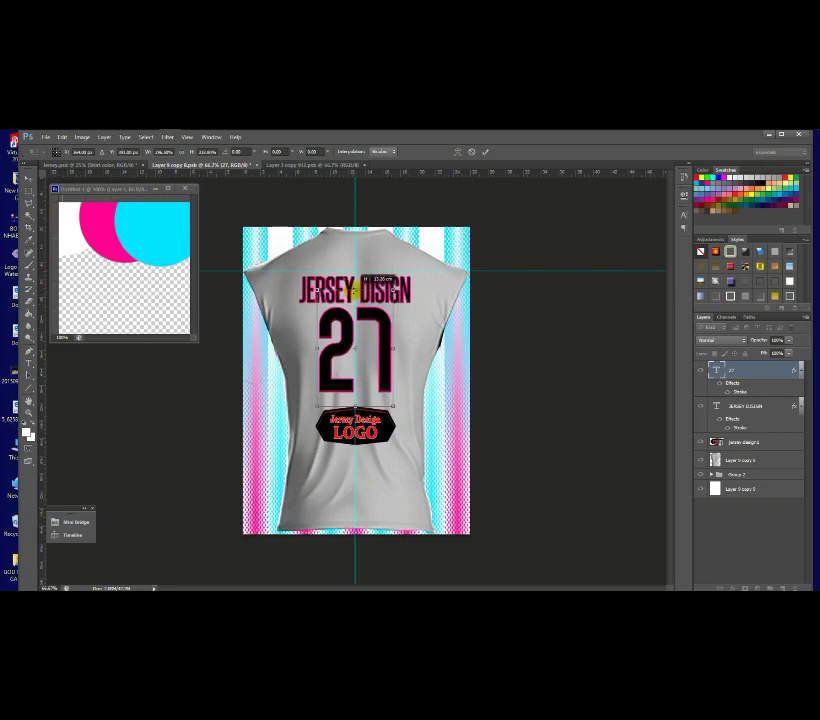
left_click_drag(357, 404, 358, 413)
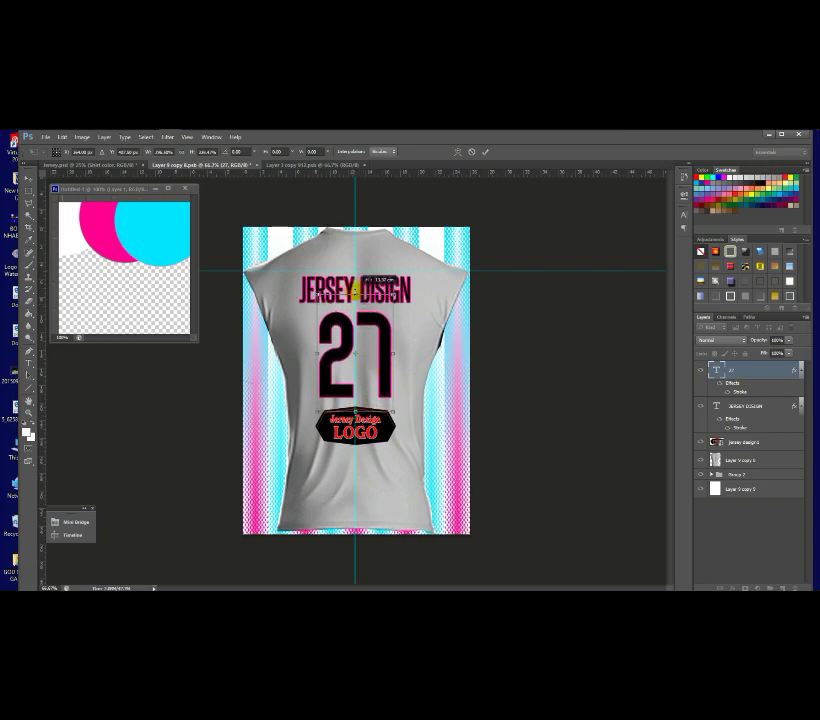
key("Return")
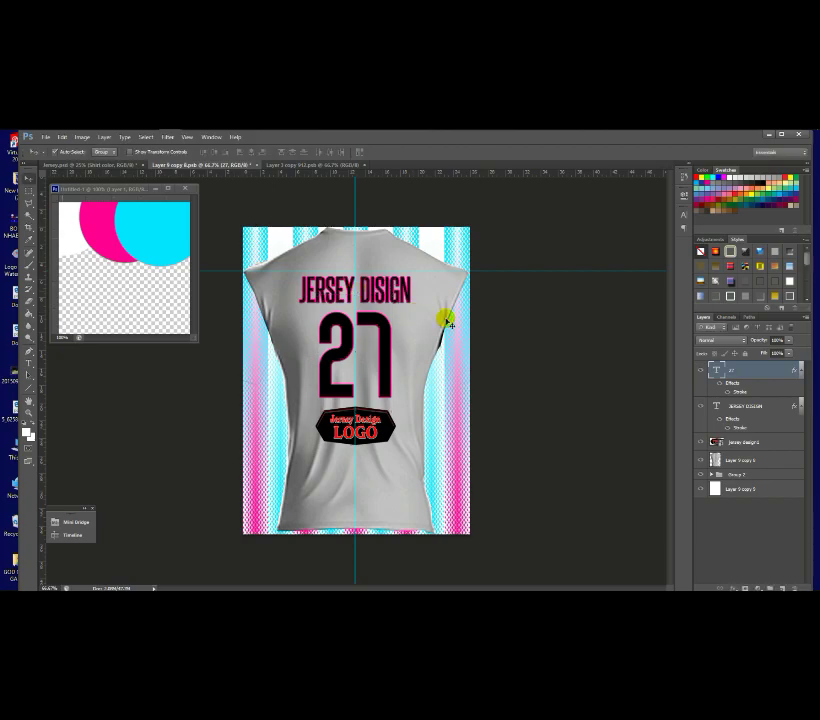
- Hide the Layer 9 copy 8 shirt template, save and close the back shirt document, and close the front shirt document
left_click(700, 462)
left_click(258, 172)
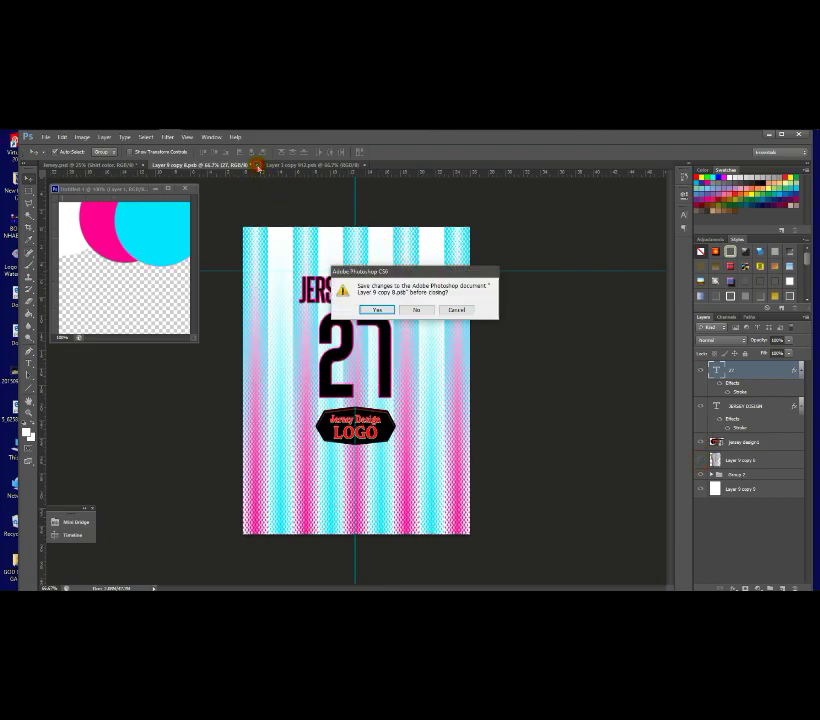
left_click(388, 310)
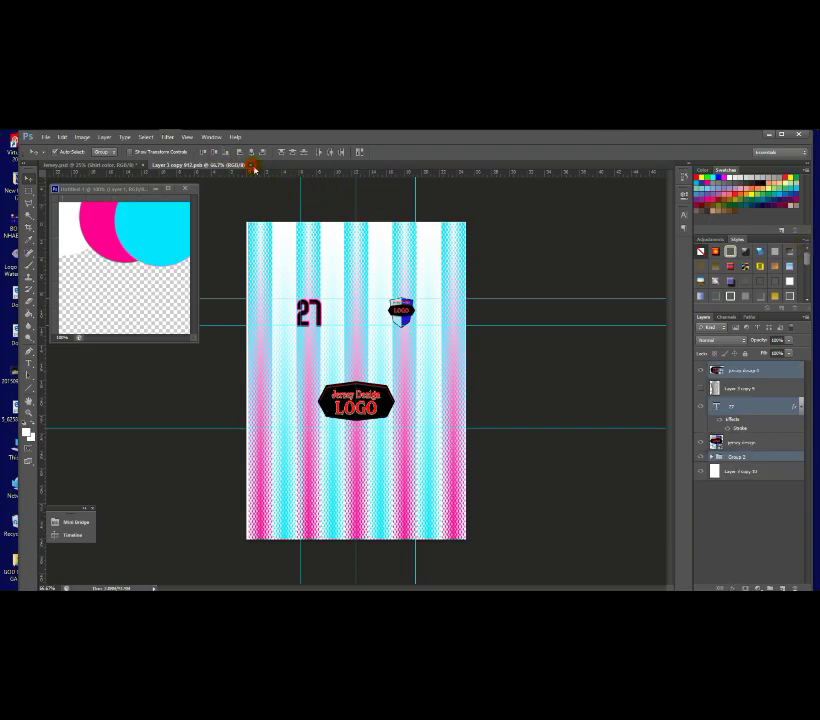
left_click(253, 167)
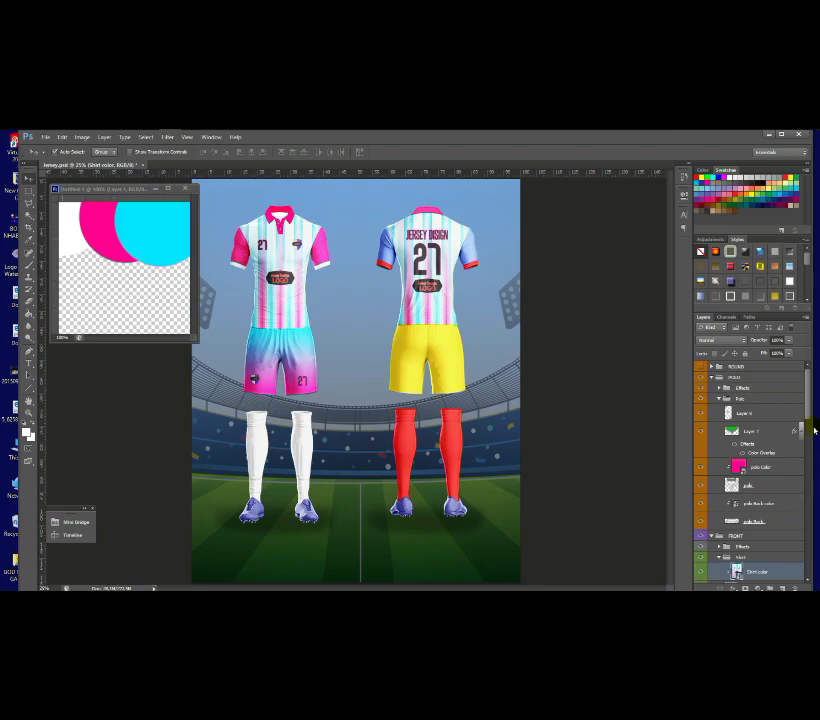
- Open the BACK group's right-hand 1 color smart object, brush its Layer 16 copy 2 layer solid white, and save and close it
left_click_drag(809, 411, 813, 455)
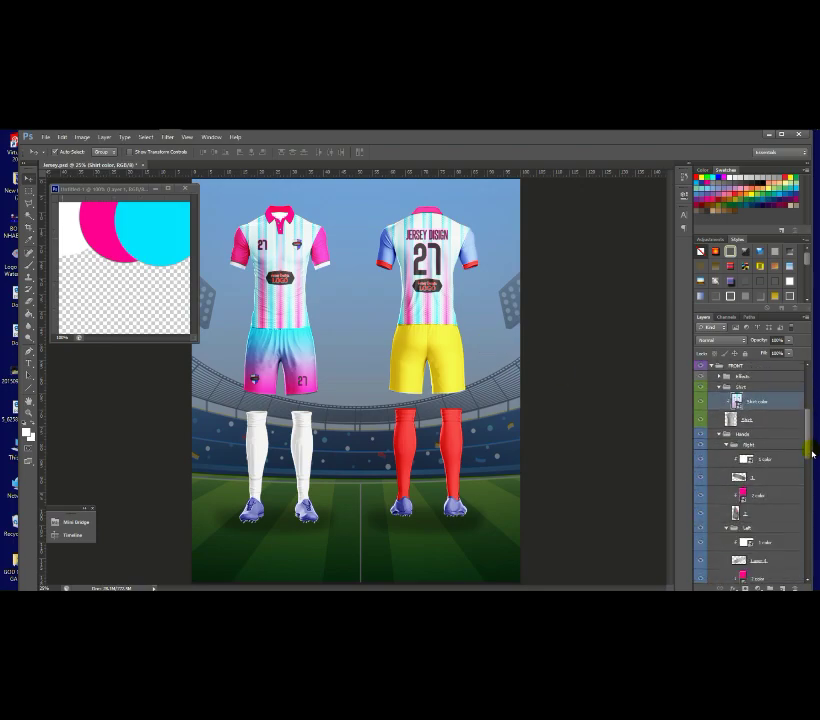
left_click(756, 460)
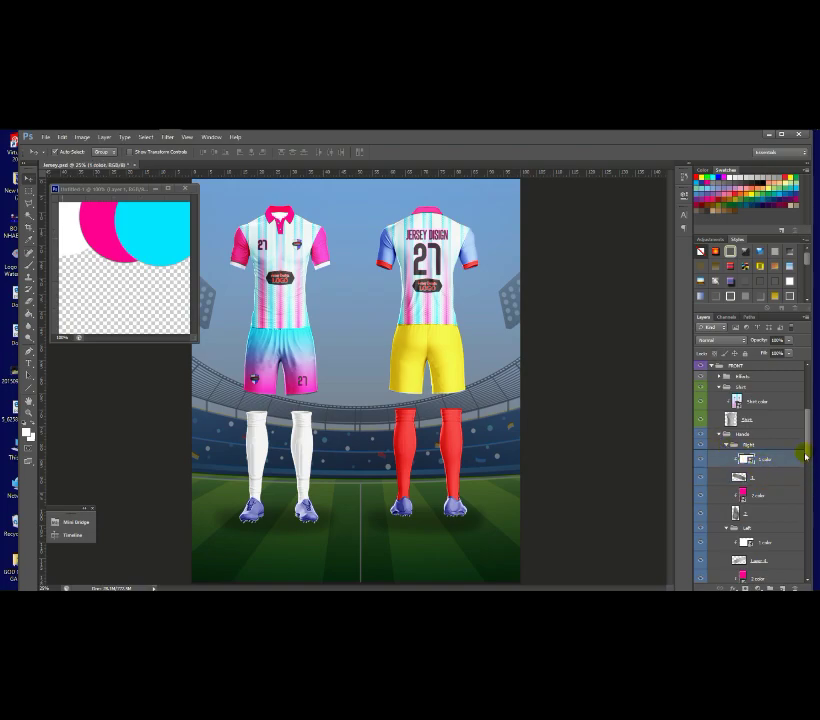
left_click_drag(809, 449, 800, 558)
left_click(751, 467)
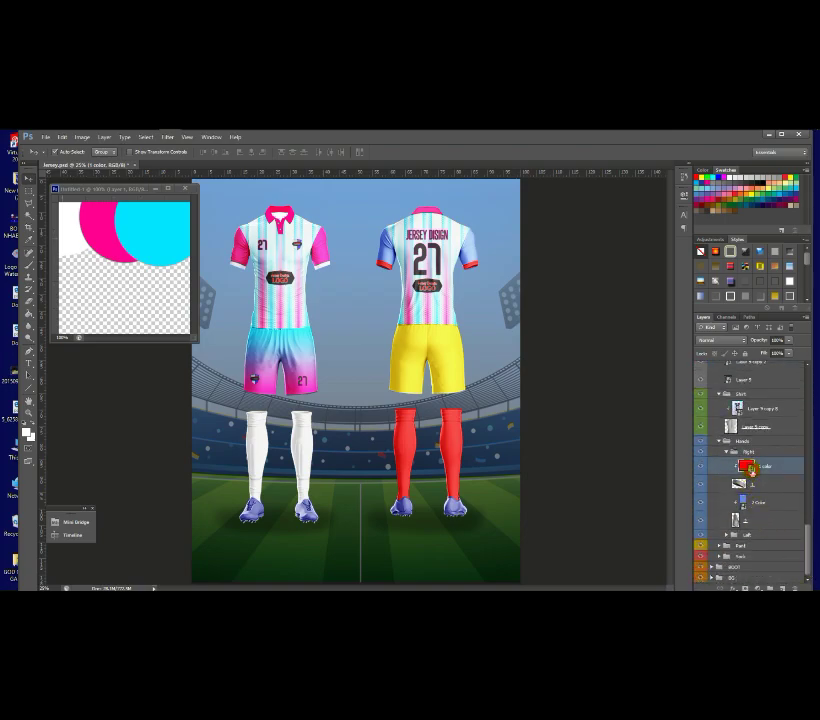
double_click(748, 467)
left_click(27, 262)
left_click_drag(424, 399, 298, 375)
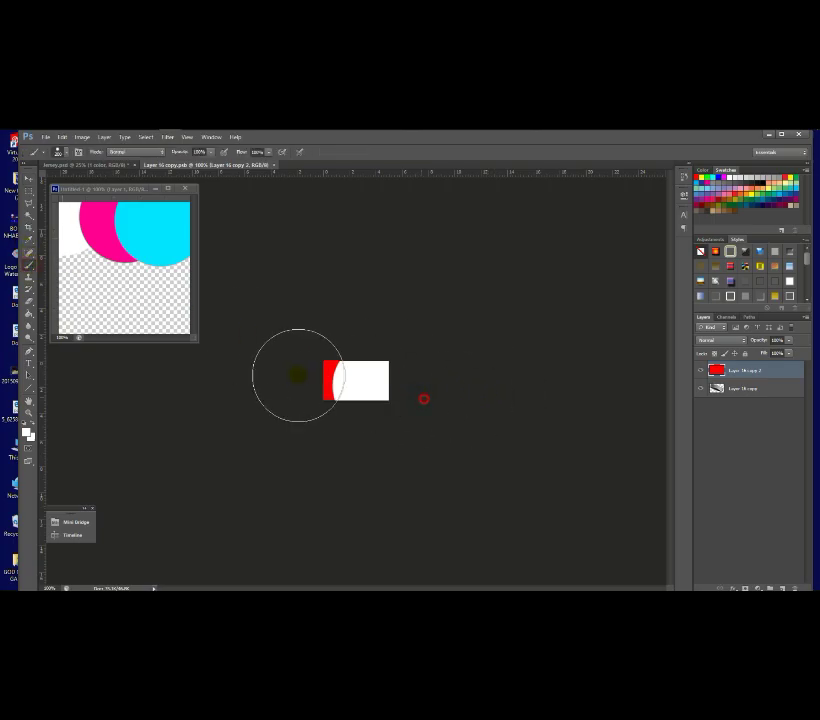
left_click(277, 164)
left_click(369, 306)
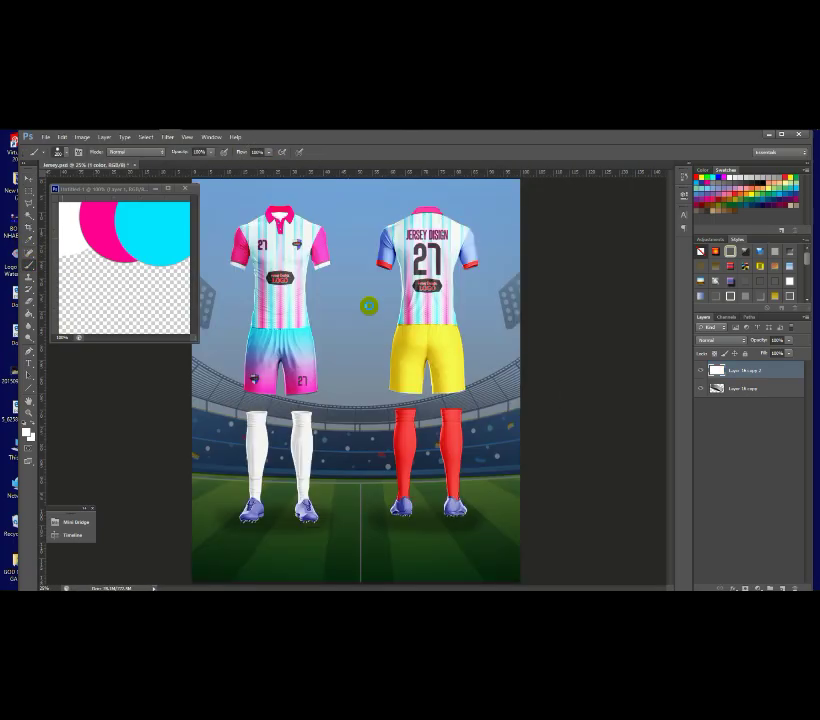
- Open the BACK group's left-hand 1 color smart object, brush its Layer 15 copy 2 layer solid white, and save and close it
left_click_drag(806, 513, 797, 544)
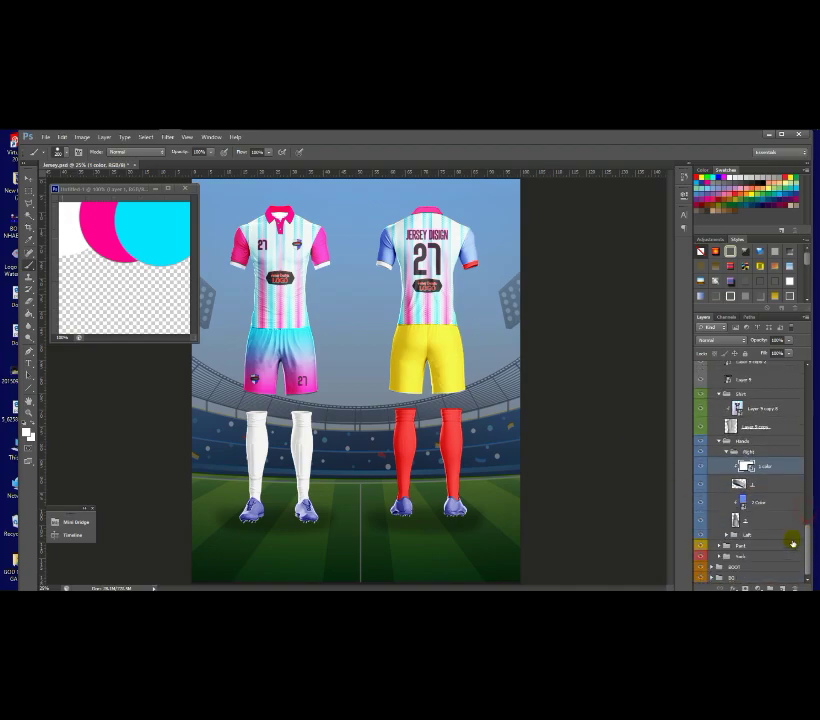
left_click(725, 536)
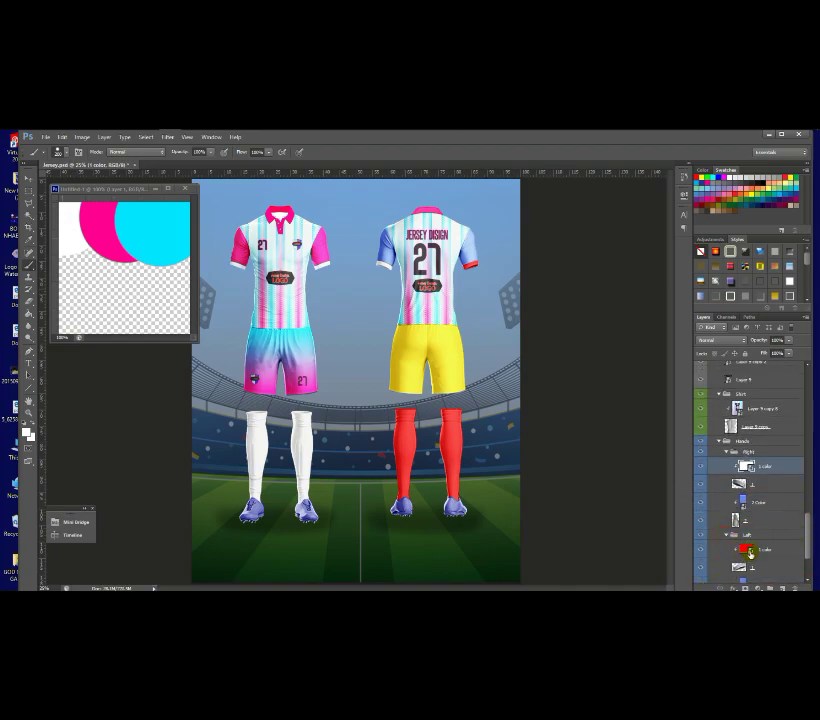
left_click(750, 551)
double_click(741, 549)
left_click(362, 362)
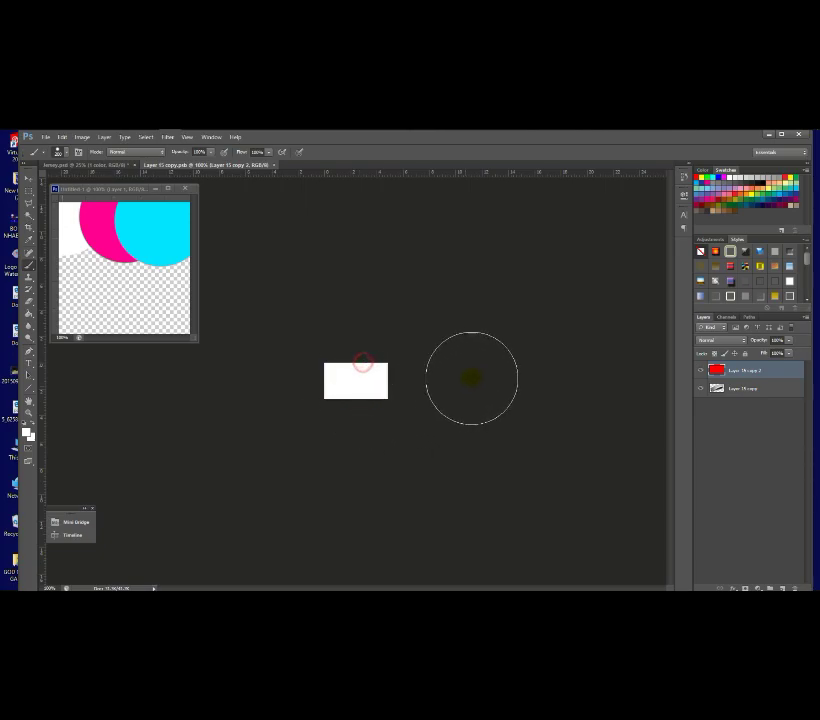
left_click(277, 170)
left_click(372, 310)
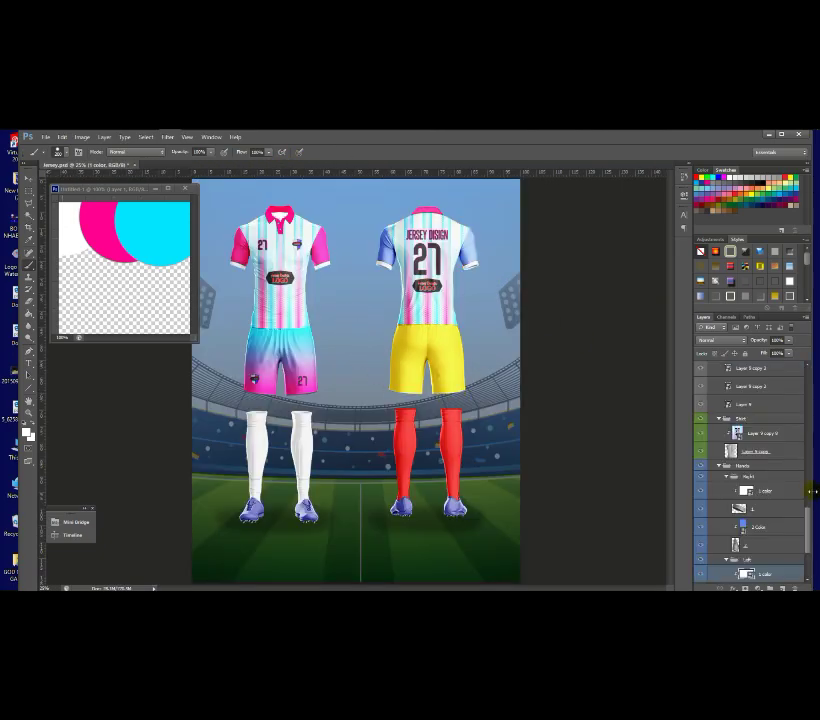
- Open the back right-hand 2 Color smart object, paint it with magenta sampled from the color reference document, and save and close it
left_click_drag(809, 519, 768, 535)
double_click(743, 432)
left_click(97, 218, "alt")
mouse_move(335, 326)
left_mouse_down()
mouse_move(425, 417)
mouse_move(360, 450)
left_mouse_up()
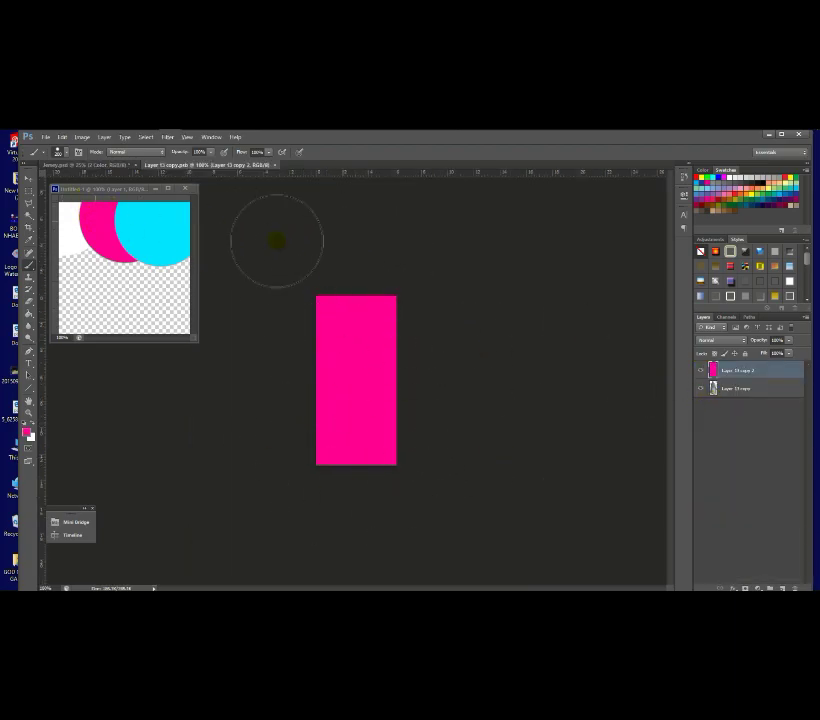
left_click(279, 165)
left_click(378, 310)
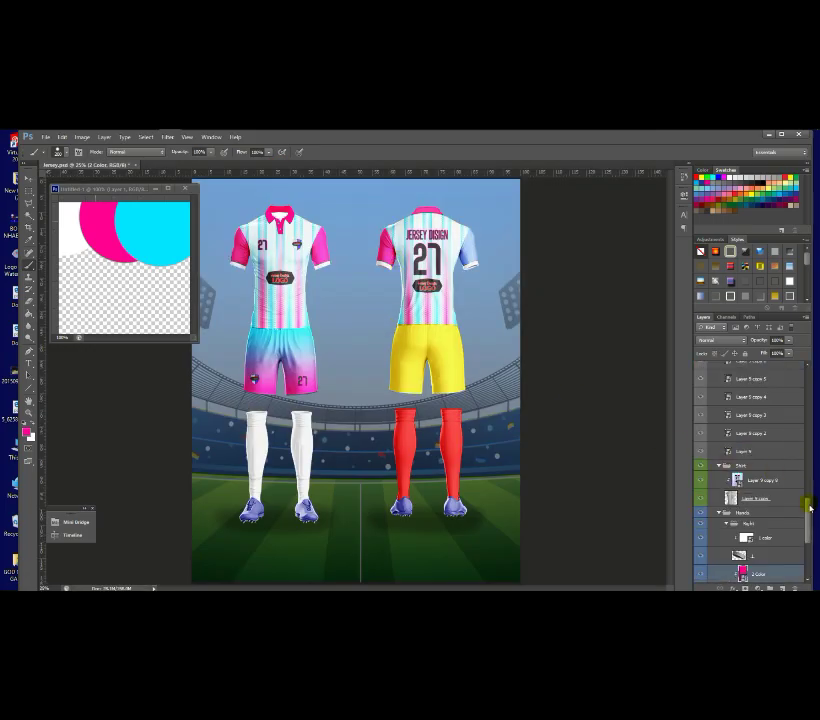
- Open the back left-hand 2 Color smart object, brush its Layer 14 copy 2 layer solid magenta, and save and close it
left_click_drag(810, 508, 777, 557)
left_click(744, 518)
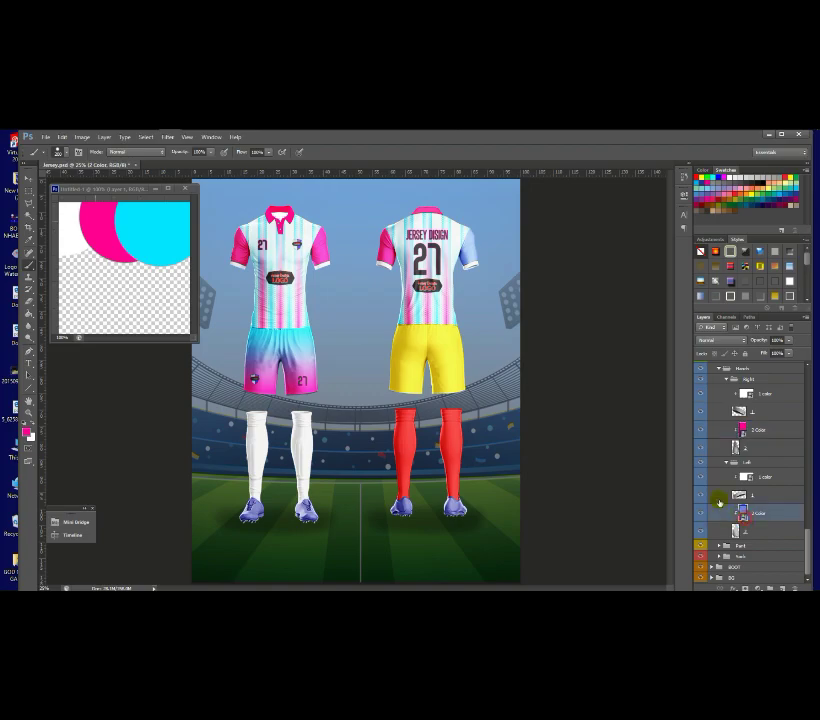
double_click(744, 516)
mouse_move(361, 326)
left_mouse_down()
mouse_move(353, 417)
mouse_move(356, 455)
left_mouse_up()
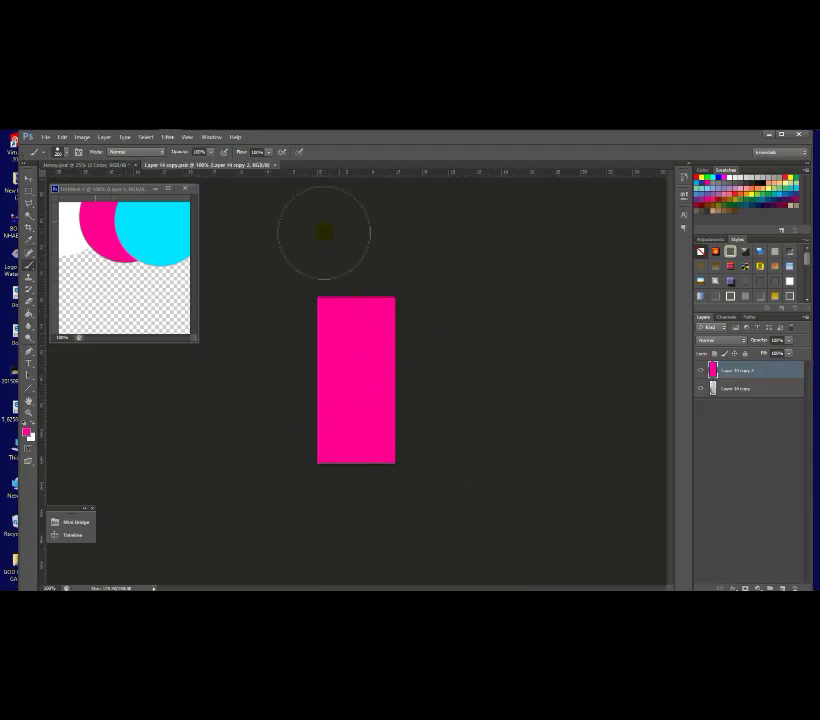
left_click(280, 165)
left_click(386, 310)
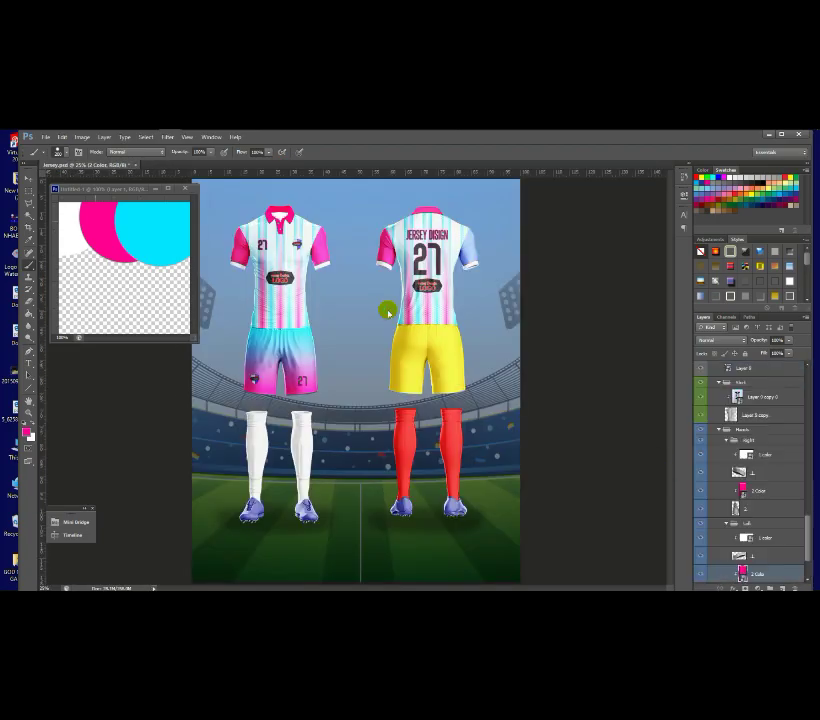
- Open the BACK group's Pant Color smart object and add a Gradient Overlay effect to its Layer 10 copy 2 layer
left_click_drag(809, 523, 808, 549)
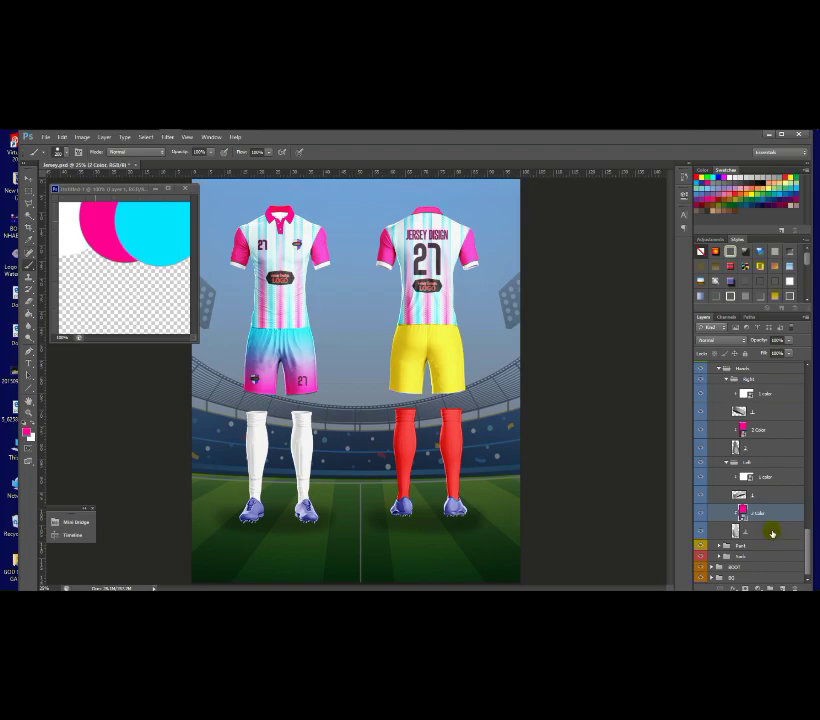
left_click(721, 547)
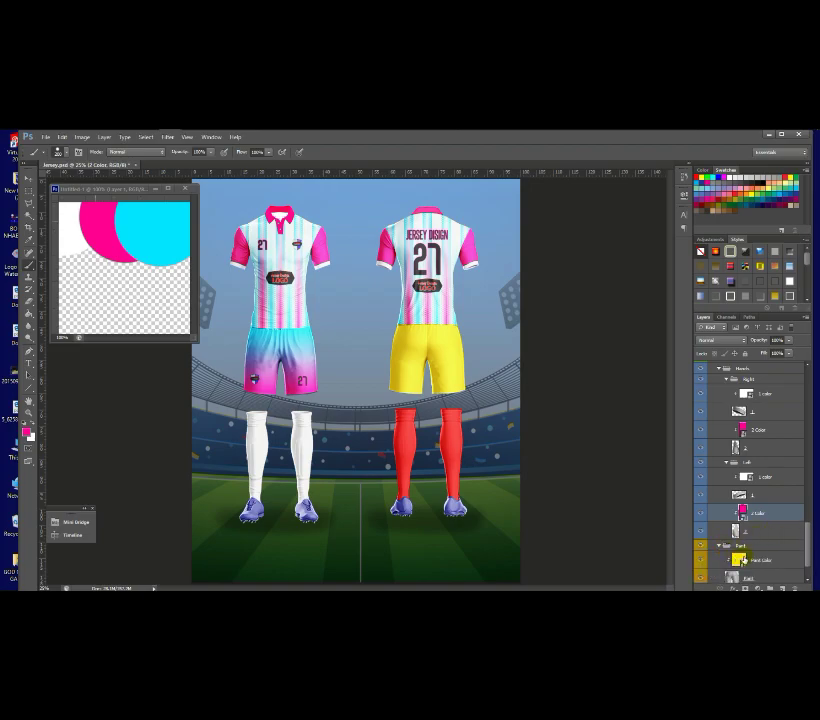
left_click(744, 563)
double_click(740, 562)
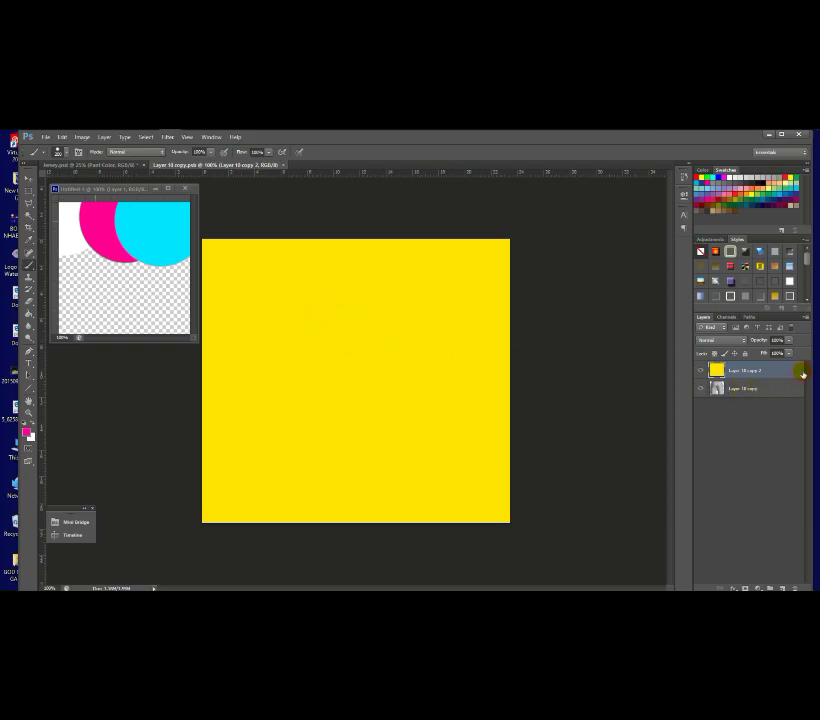
double_click(697, 388)
left_click(549, 378)
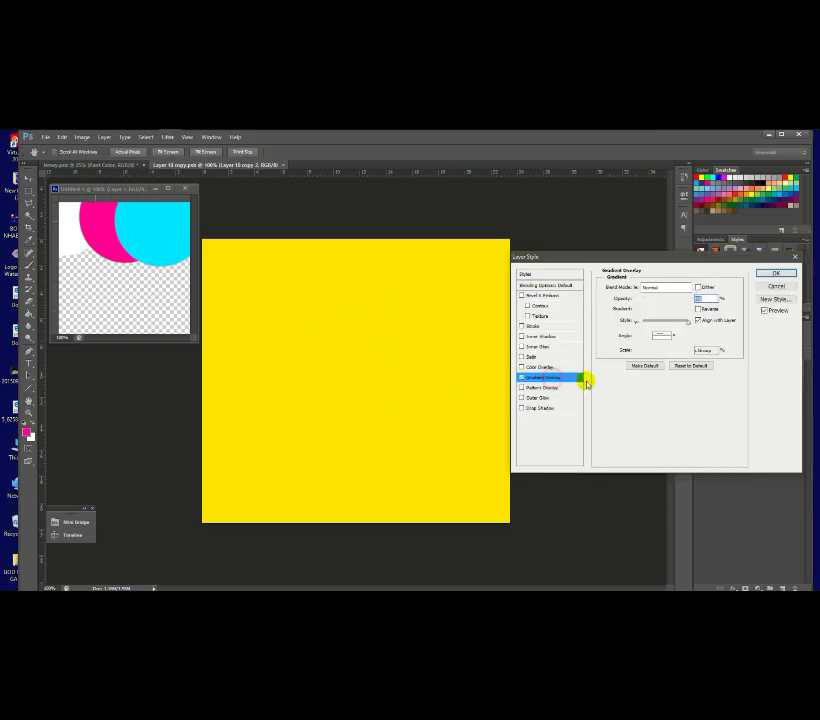
- Set the overlay gradient from magenta to cyan using the reference colors, apply it, and save and close the back shorts document
left_click(658, 310)
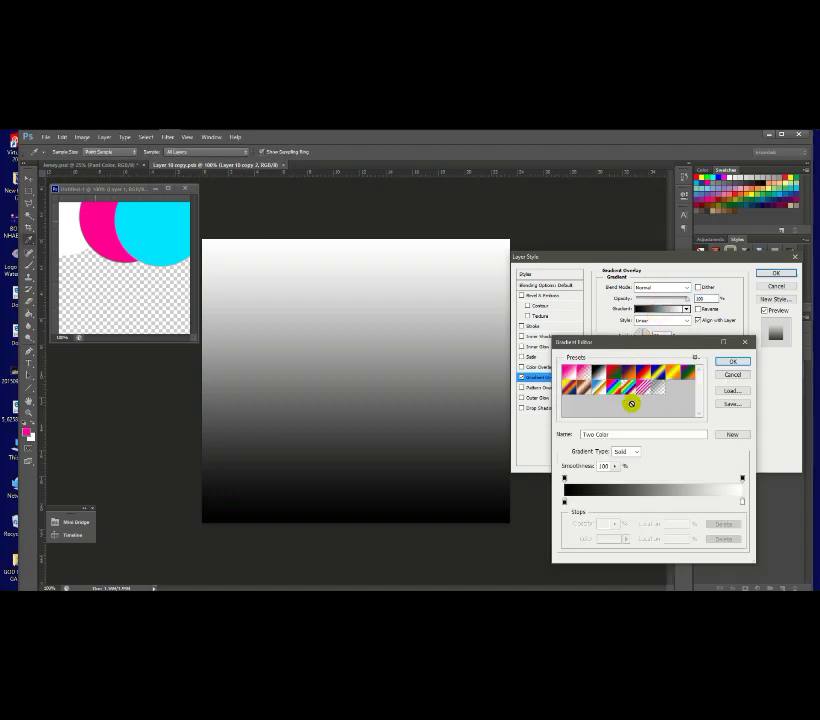
left_click(565, 501)
left_click(163, 262)
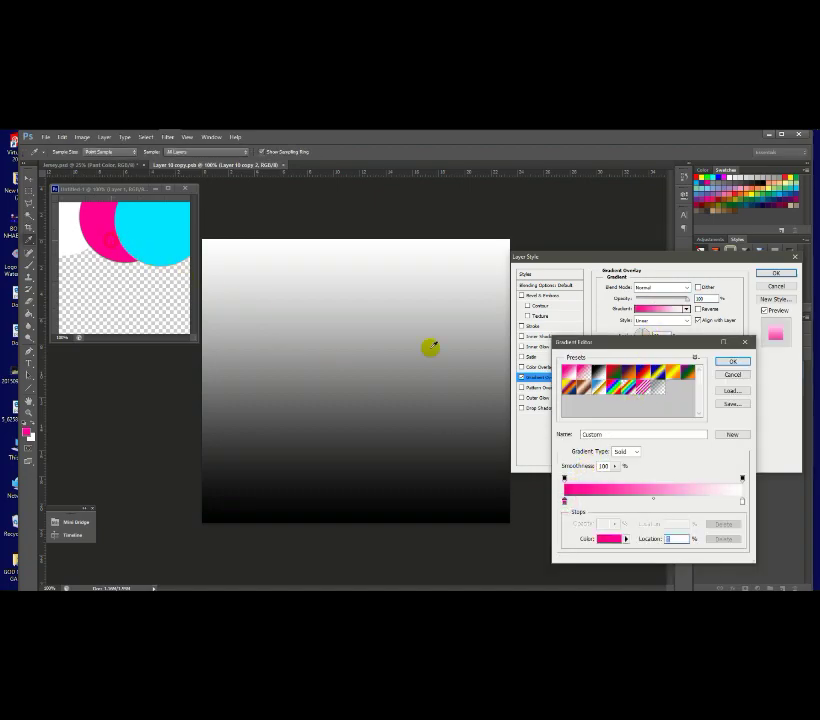
left_click(741, 501)
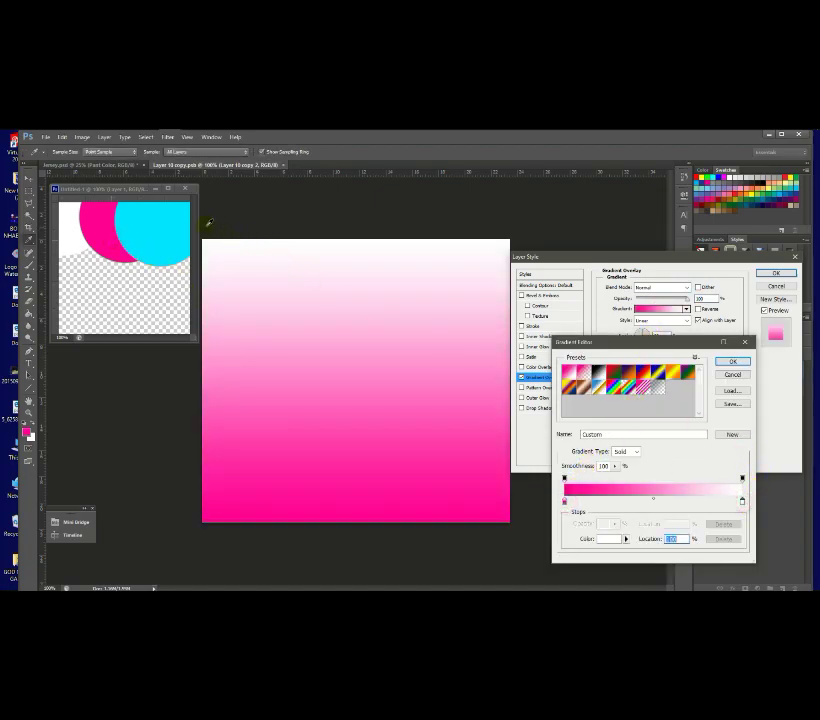
left_click(161, 223)
left_click(732, 362)
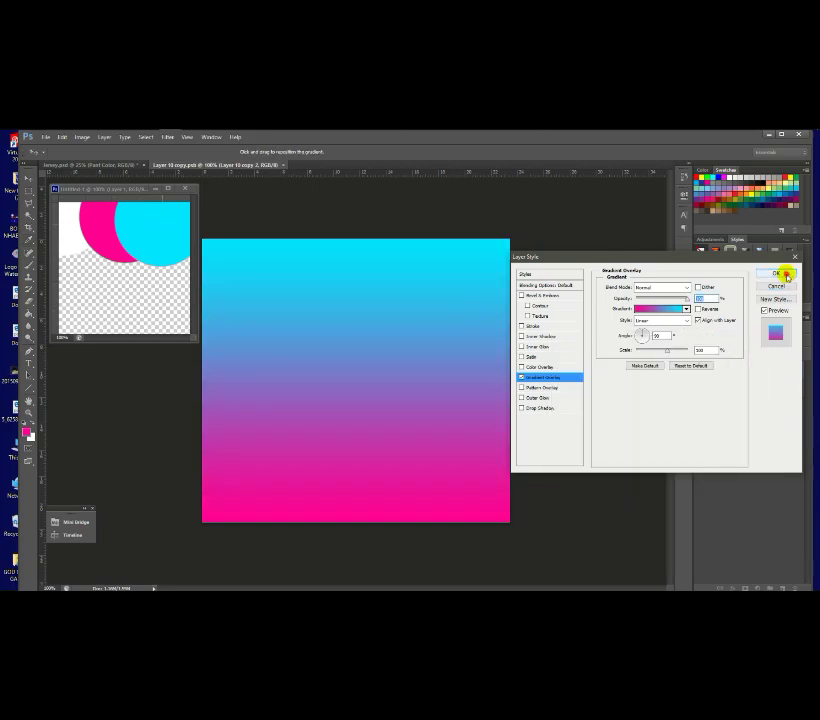
left_click(781, 273)
left_click(285, 166)
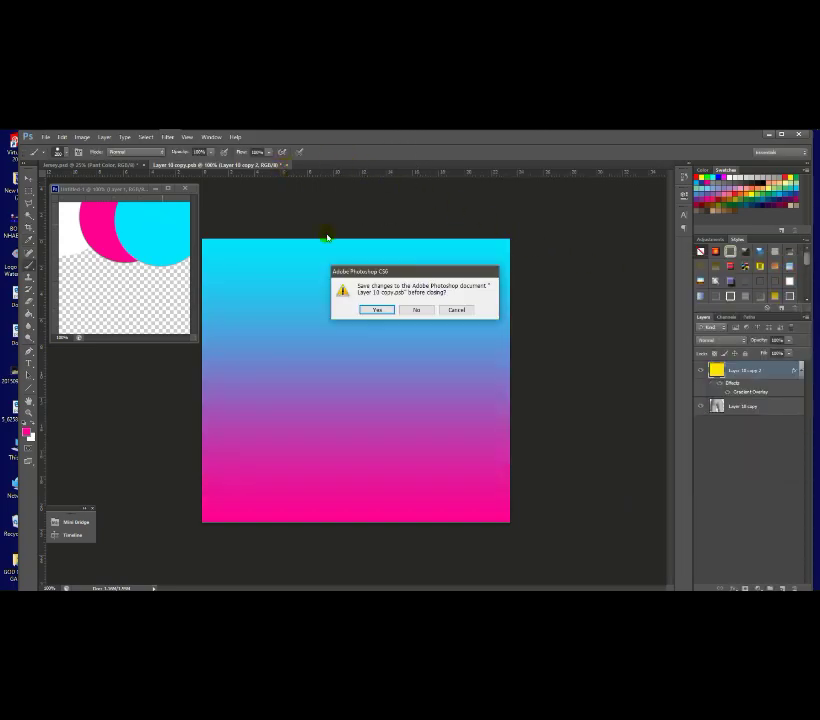
left_click(376, 310)
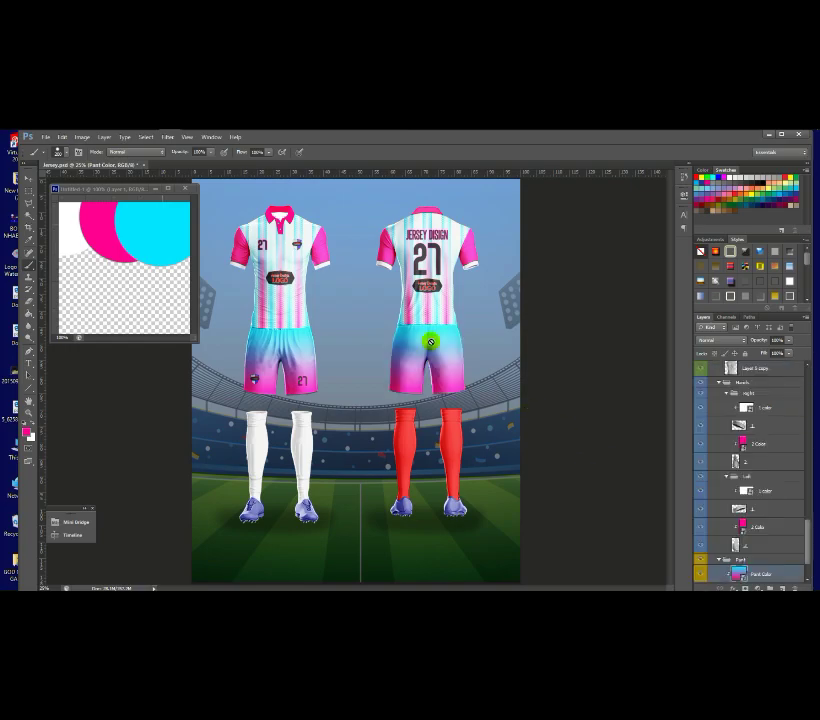
- Open the back Sock Right color smart object, paint it with white sampled from the color reference, and save and close it
scroll(806, 536, "down", 3)
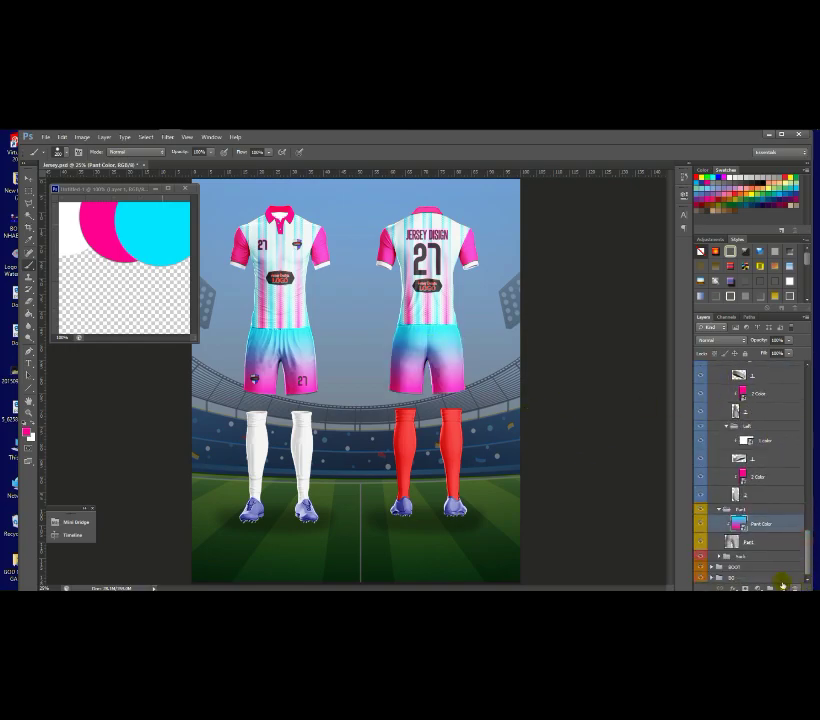
left_click(740, 557)
left_click(718, 556)
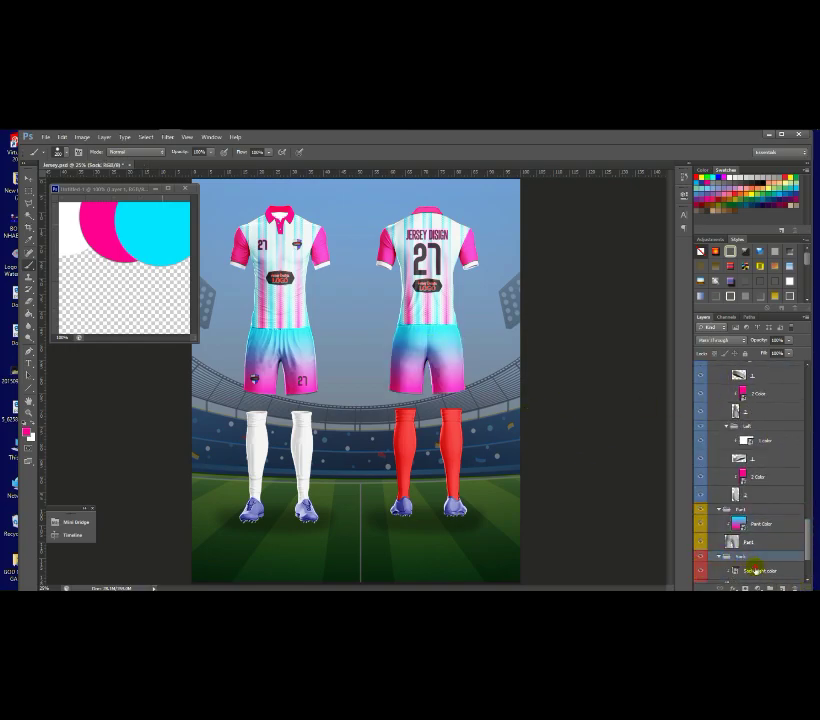
left_click(736, 571)
double_click(734, 571)
left_click(68, 222, "alt")
mouse_move(322, 216)
left_mouse_down()
mouse_move(291, 291)
mouse_move(487, 450)
mouse_move(335, 567)
left_mouse_up()
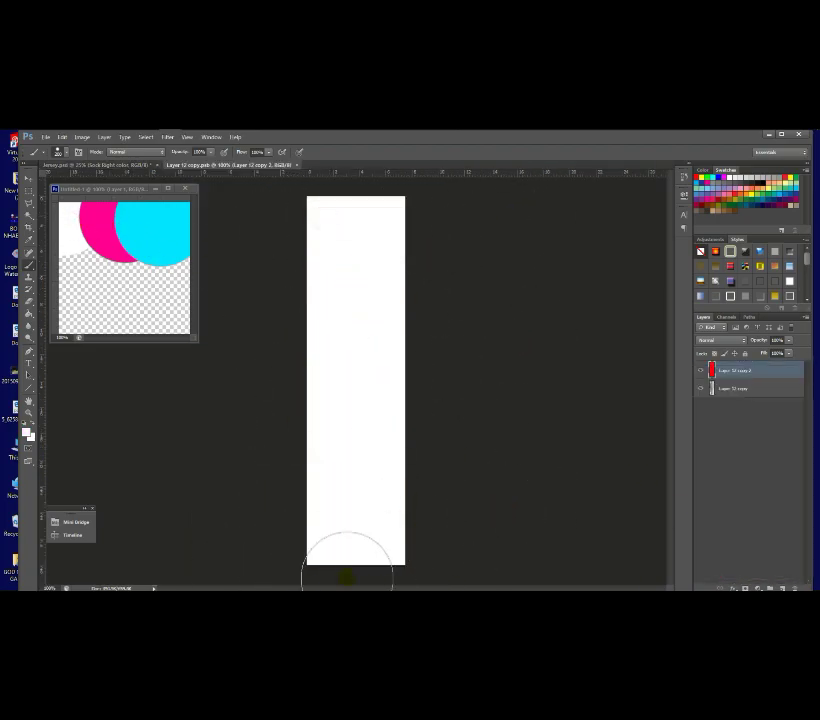
left_click(299, 167)
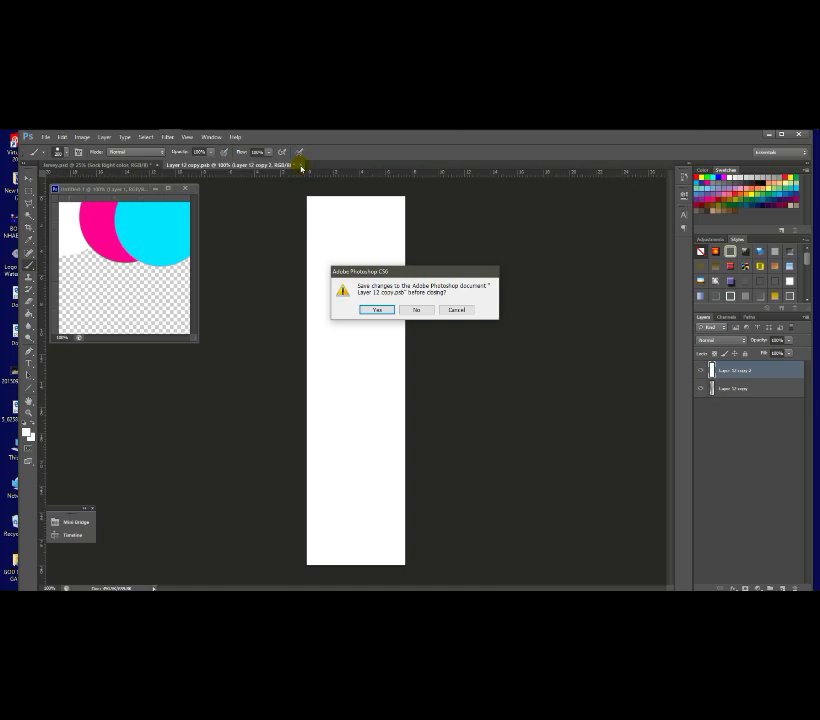
left_click(380, 310)
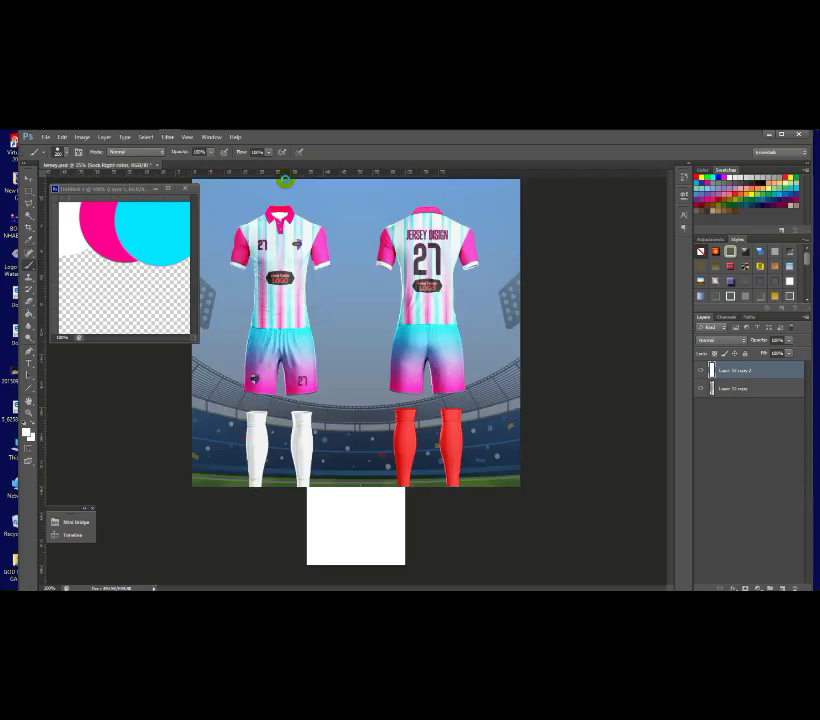
- Open the back Sock Left color smart object, brush its Layer 11 copy 2 layer solid white, and save and close it
scroll(742, 566, "down", 3)
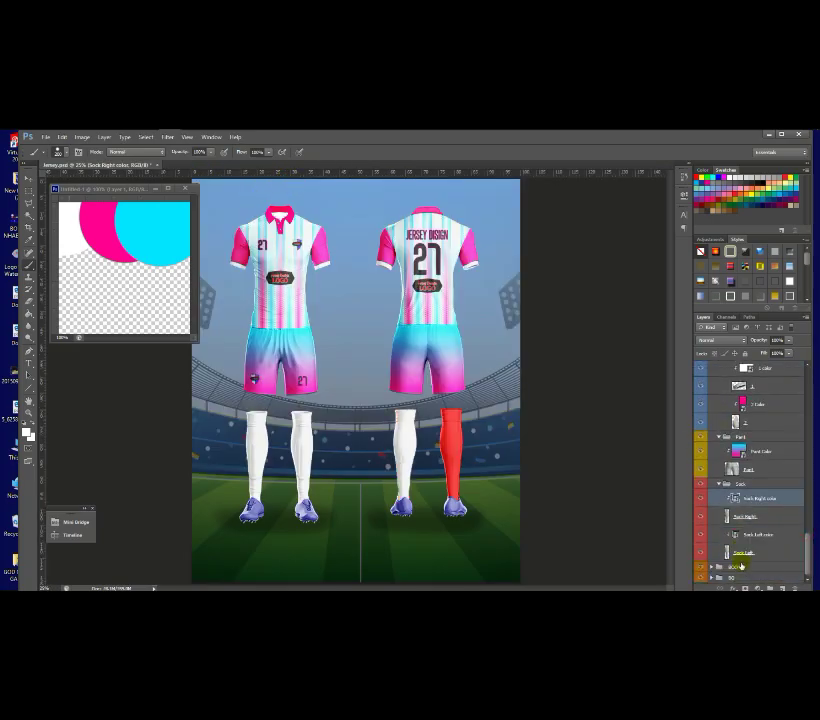
left_click(736, 537)
mouse_move(304, 235)
left_mouse_down()
mouse_move(357, 284)
mouse_move(328, 440)
mouse_move(417, 484)
mouse_move(277, 575)
mouse_move(333, 366)
left_mouse_up()
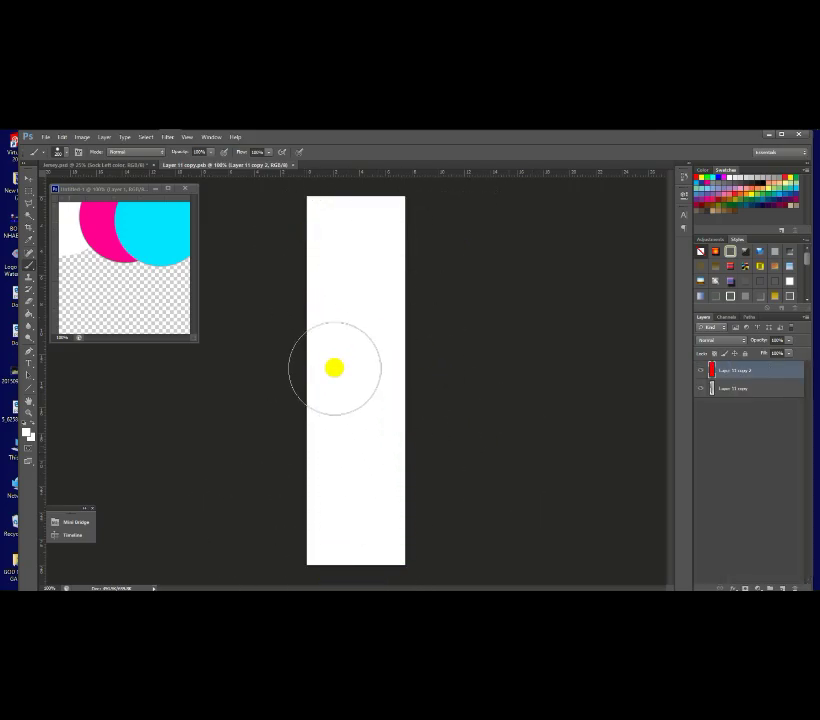
left_click(296, 165)
left_click(376, 309)
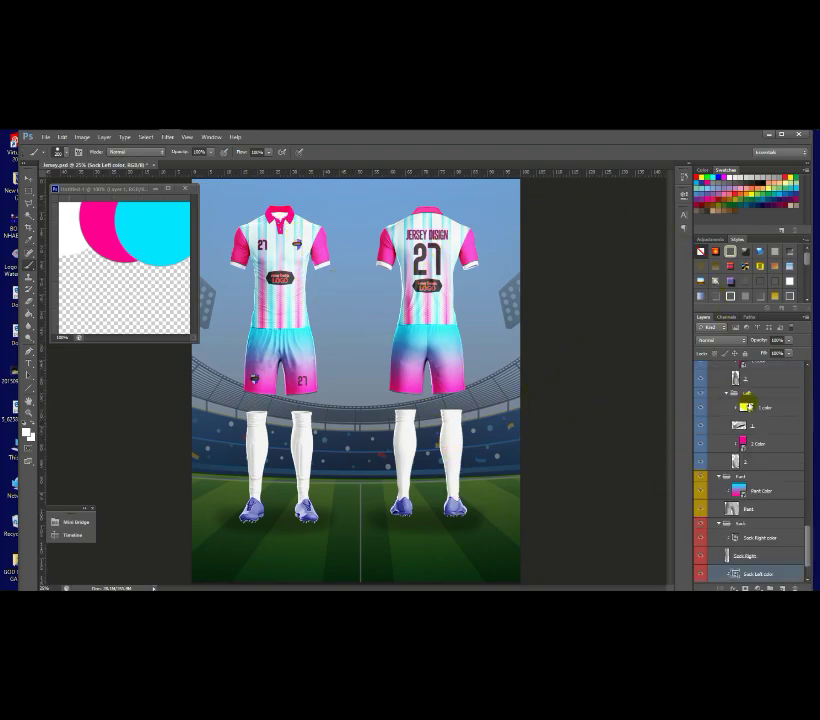
- Open the back shirt's Layer 9 copy 8 smart object and move the Jersey Design logo straight down, away from the number 27
left_click_drag(808, 540, 800, 497)
left_click(740, 504)
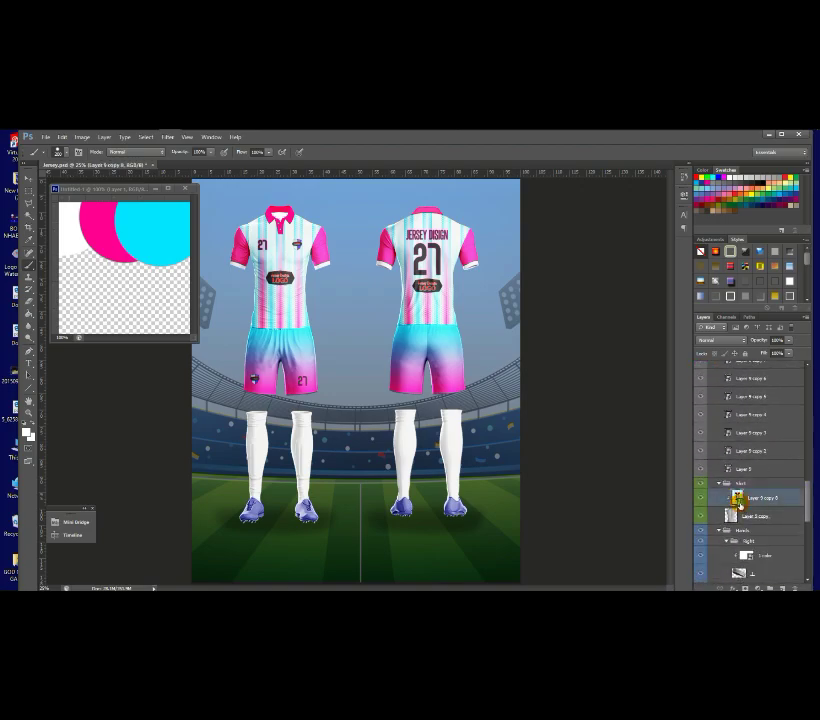
double_click(738, 499)
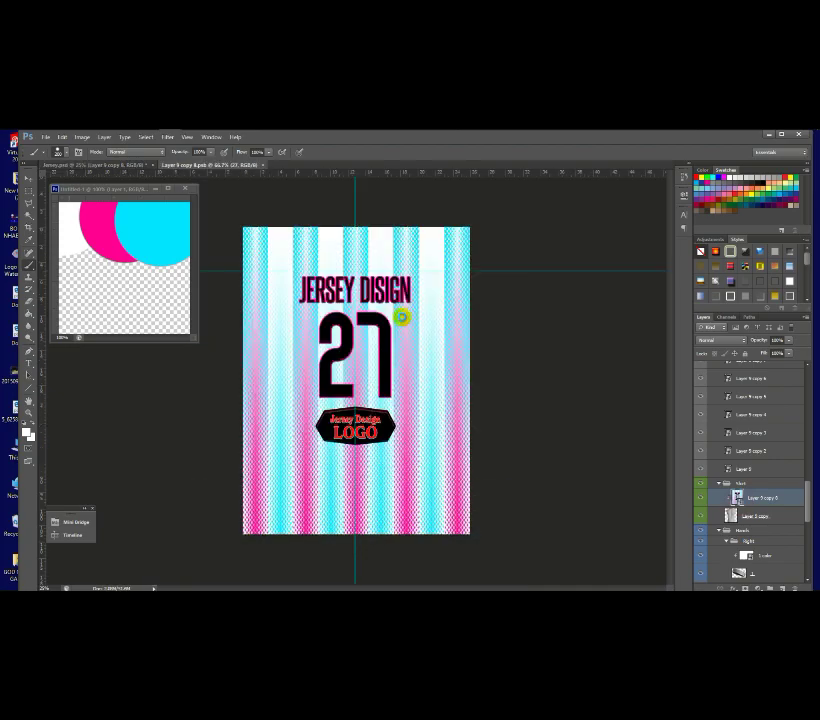
left_click(26, 182)
left_click(379, 437)
left_click_drag(379, 437, 379, 457)
- Enlarge the back number 27 to about 119% width and 121% height, keeping it centered between the name and the logo
left_click(381, 395)
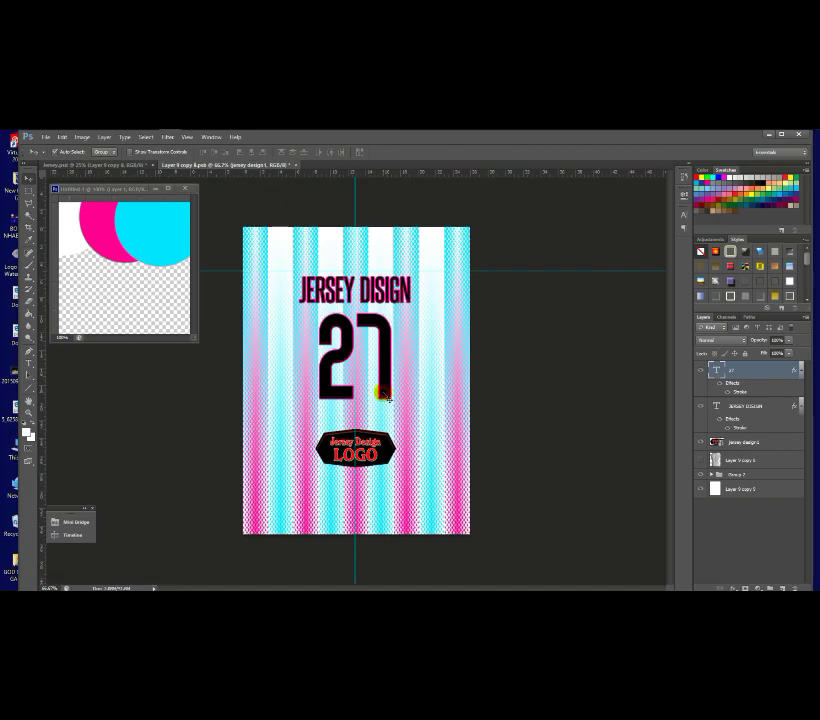
key("ctrl+t")
left_click_drag(357, 413, 360, 438)
left_click_drag(393, 368, 401, 370)
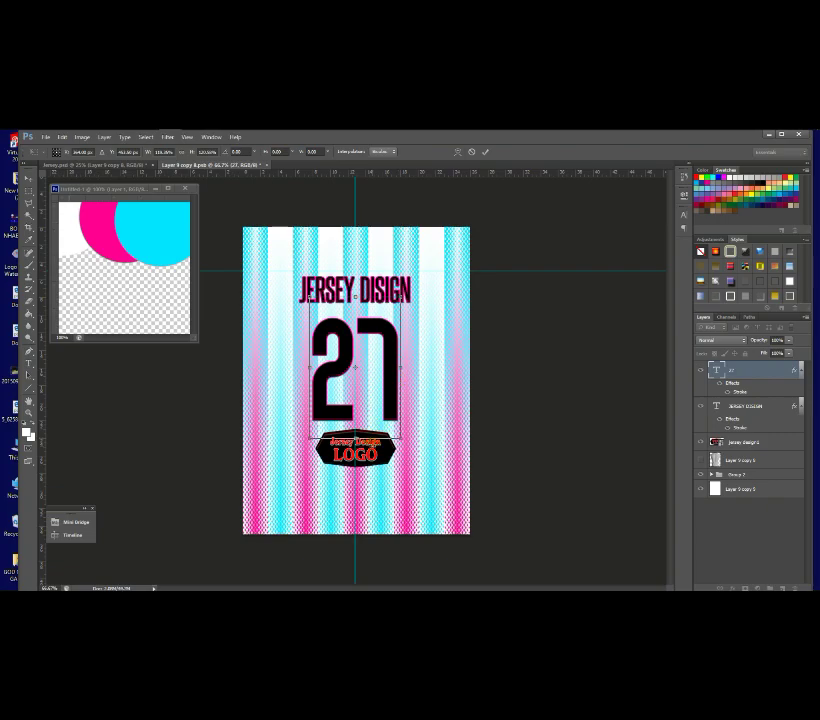
key("Return")
- Nudge the Jersey Design logo slightly down below the number, and save and close the back shirt document
left_click(376, 445)
key("Down")
key("Down")
key("Down")
key("Down")
key("Down")
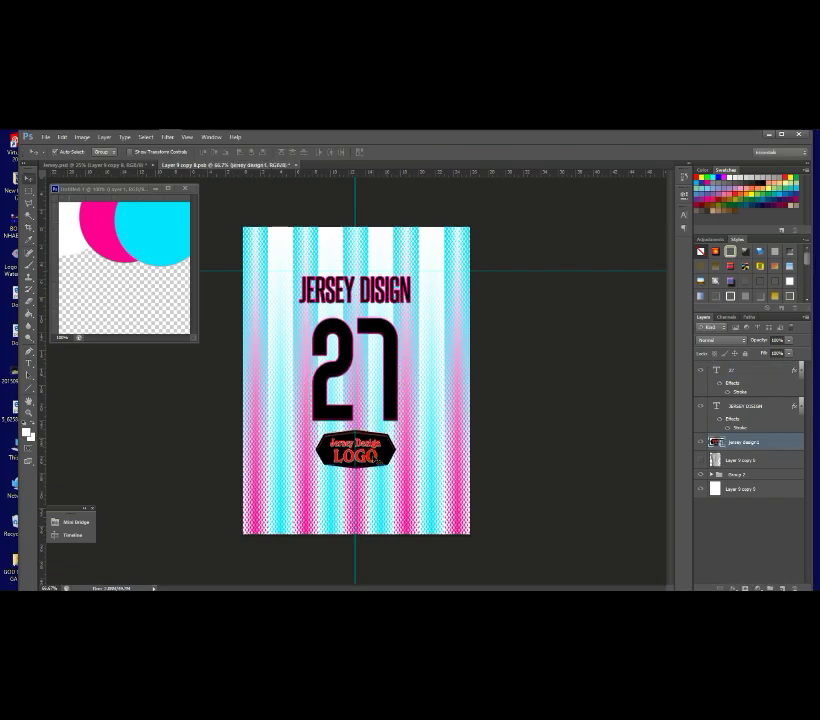
left_click(296, 165)
left_click(388, 312)
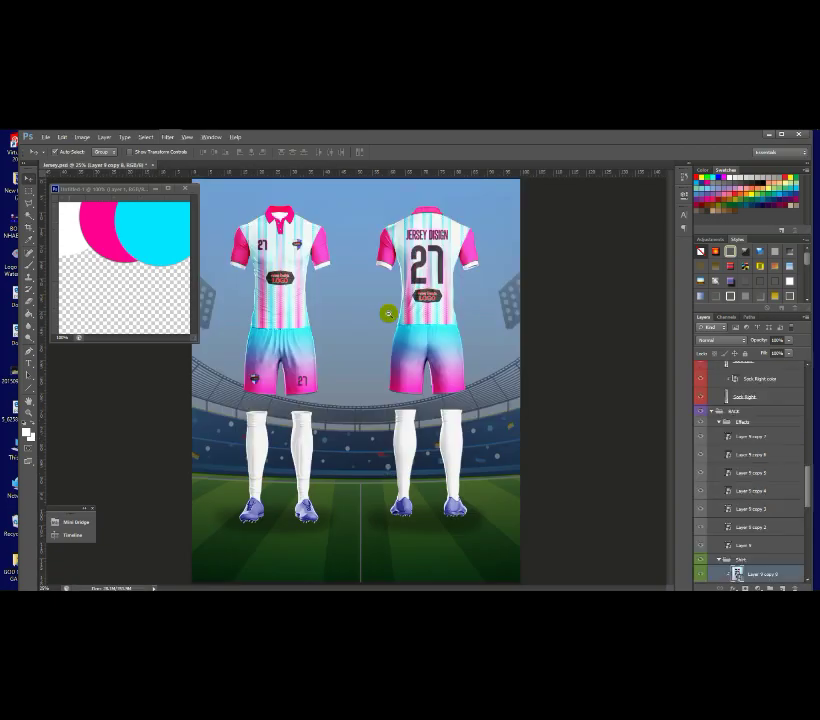
- Close the Untitled-1 color reference document without saving it
left_click(431, 289, "alt")
left_click(362, 267, "alt")
left_click(335, 267, "ctrl")
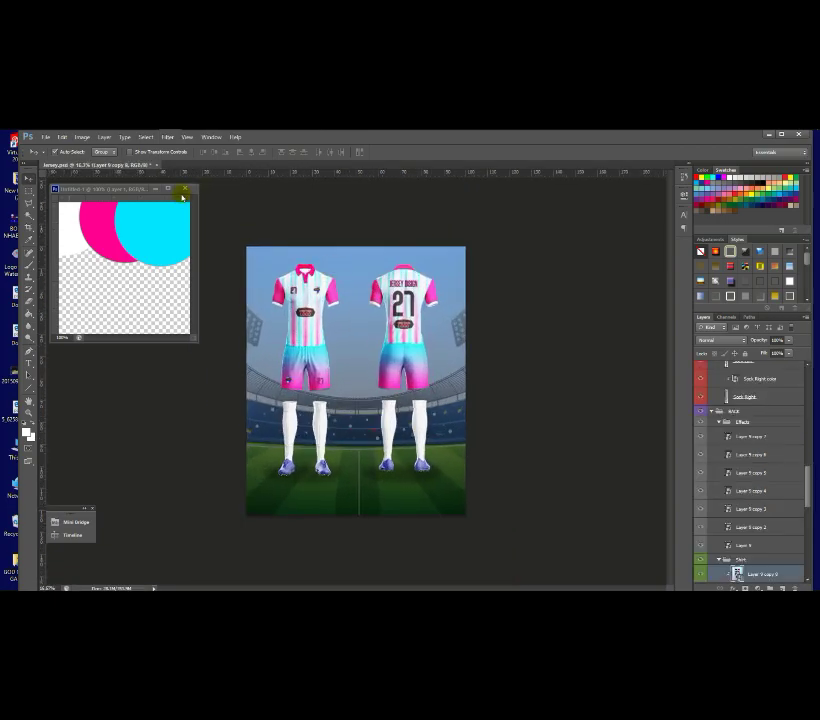
left_click(186, 189)
left_click(413, 311)
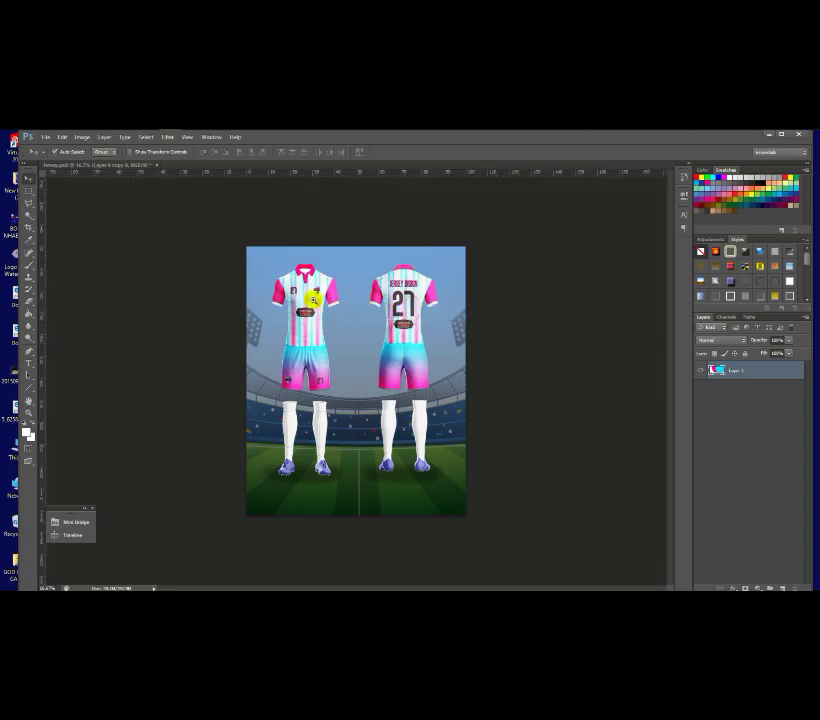
- Examine the front shirt's mesh stripes, chest logo, collar and buttons up close
scroll(274, 249, "up", 4)
scroll(274, 249, "up", 3)
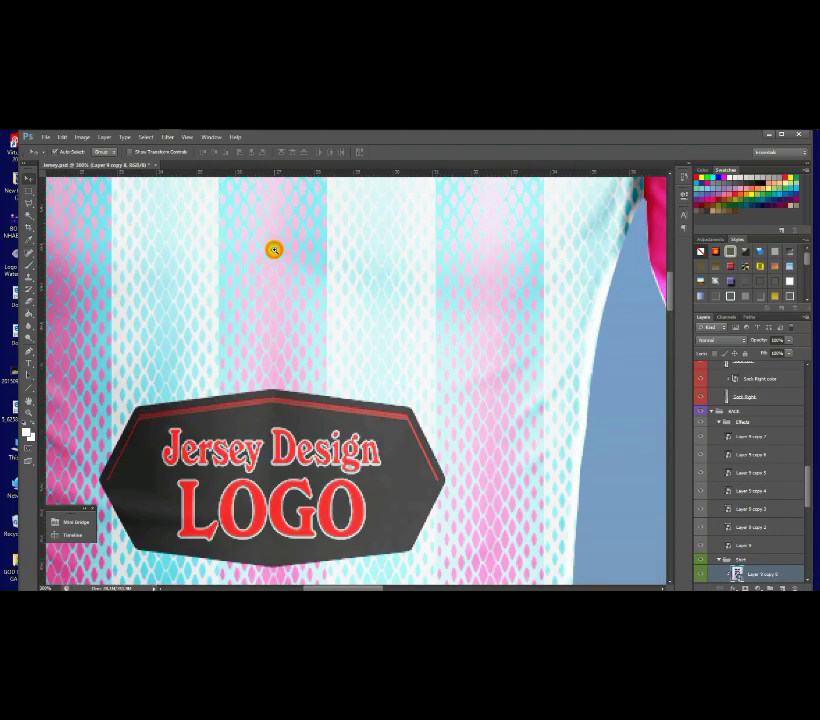
left_click_drag(353, 264, 282, 286)
left_click_drag(331, 224, 360, 417)
left_click_drag(336, 279, 575, 380)
left_click_drag(210, 370, 428, 381)
left_click_drag(166, 393, 366, 443)
left_click_drag(516, 420, 90, 480)
left_click_drag(523, 408, 454, 411)
scroll(454, 411, "up", 2)
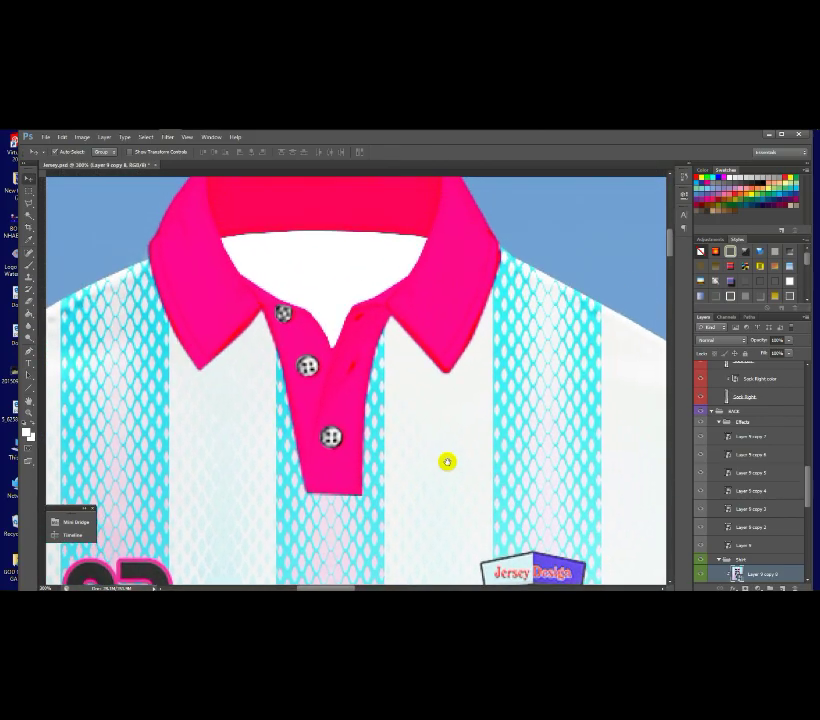
- Inspect the back shirt's name, number and logo, the gradient shorts and the socks, and return to the full kit view
scroll(437, 469, "right", 10)
scroll(484, 393, "right", 5)
scroll(533, 394, "down", 3)
scroll(562, 472, "right", 3)
scroll(458, 352, "down", 4)
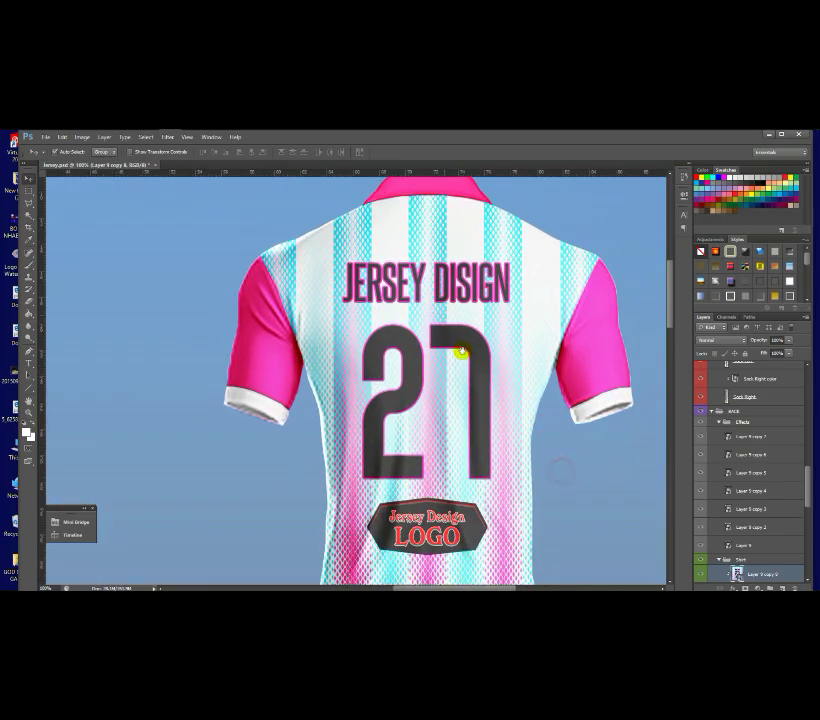
scroll(425, 493, "up", 2)
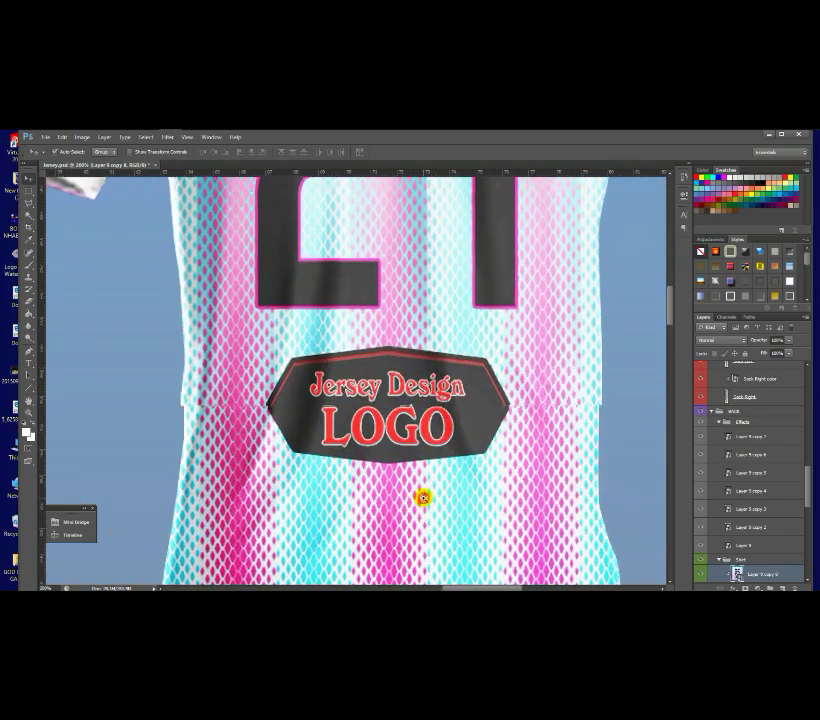
scroll(395, 458, "down", 1)
scroll(420, 430, "down", 6)
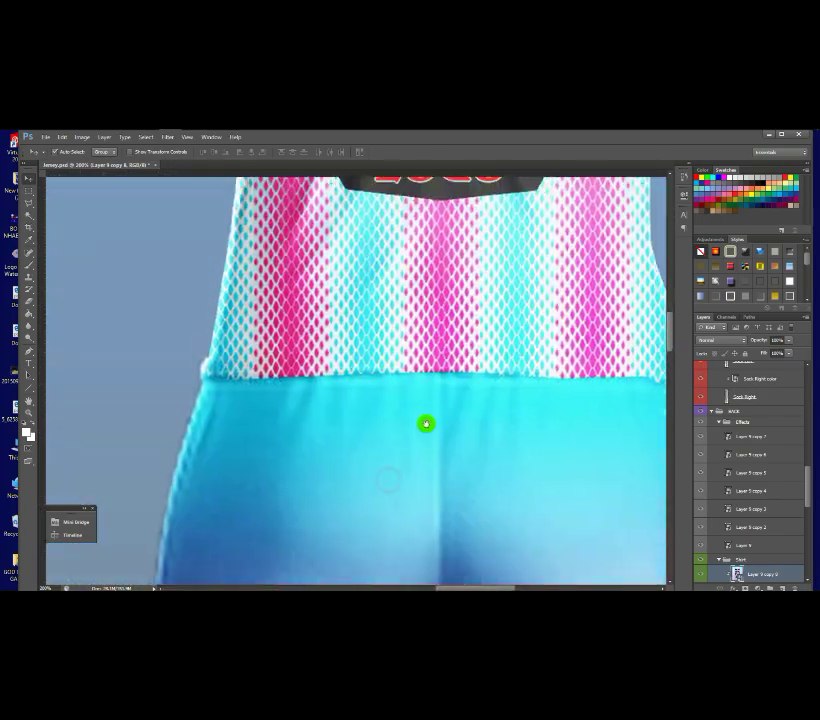
scroll(417, 450, "down", 1)
scroll(400, 440, "down", 1)
scroll(414, 395, "down", 3)
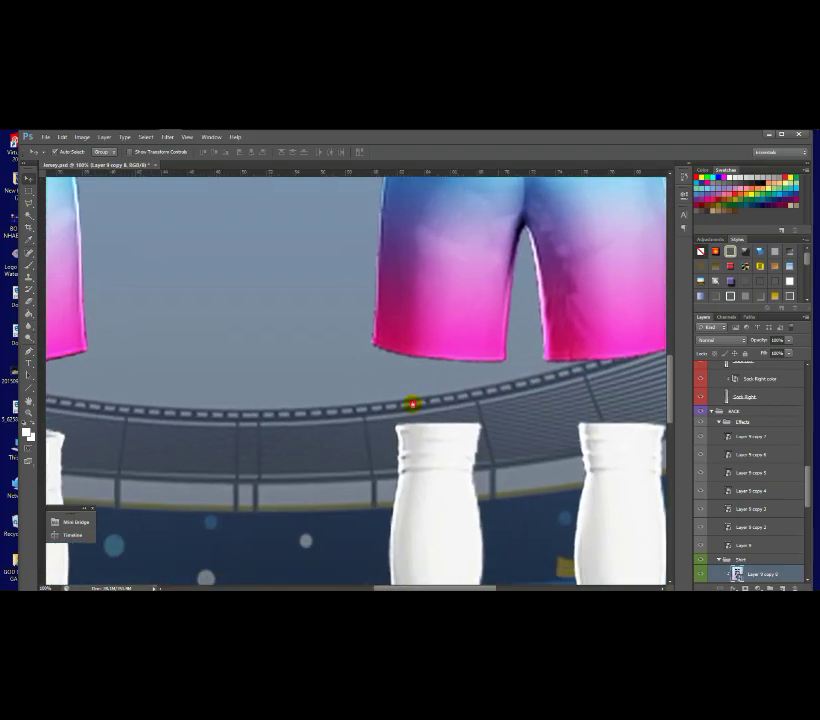
scroll(417, 456, "down", 3)
scroll(363, 430, "down", 1)
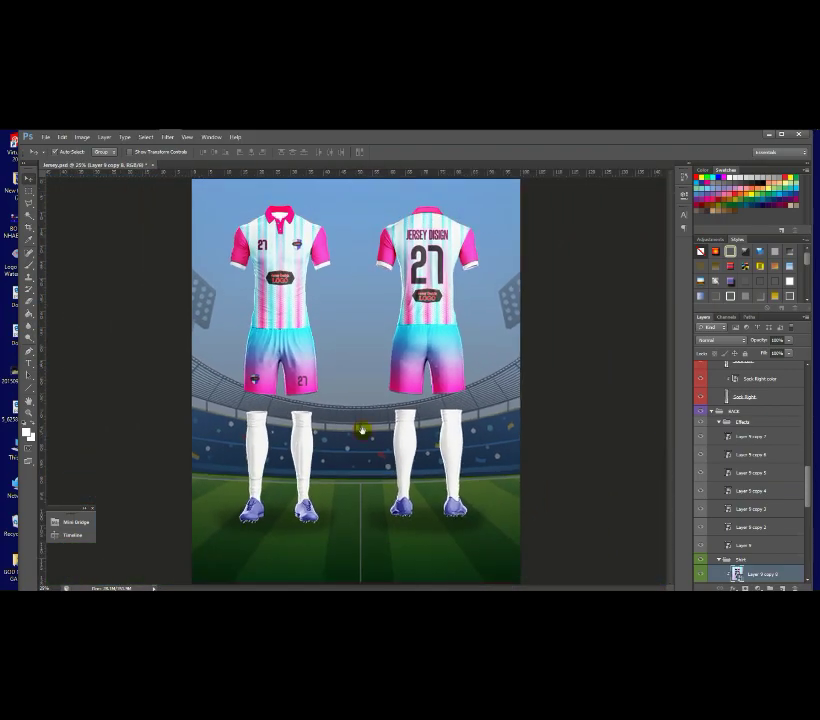
- Save the mockup as a layered Photoshop file named Jersey Design10 in the YOUTUBE folder
left_click(47, 137)
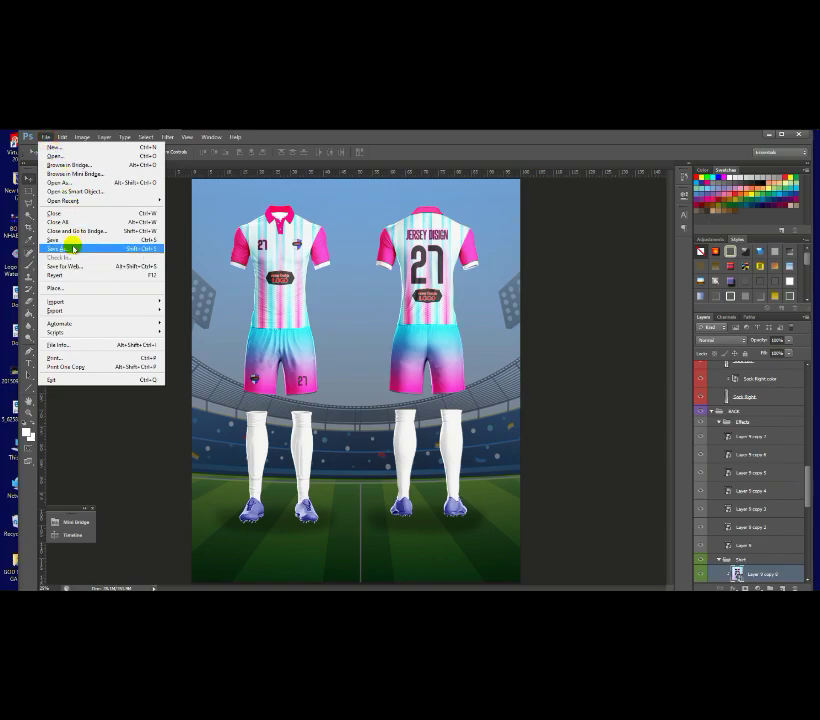
left_click(68, 246)
left_click(390, 368)
left_click(390, 370)
left_click(503, 309)
left_click_drag(549, 275, 545, 353)
left_click(429, 356)
left_click(431, 356)
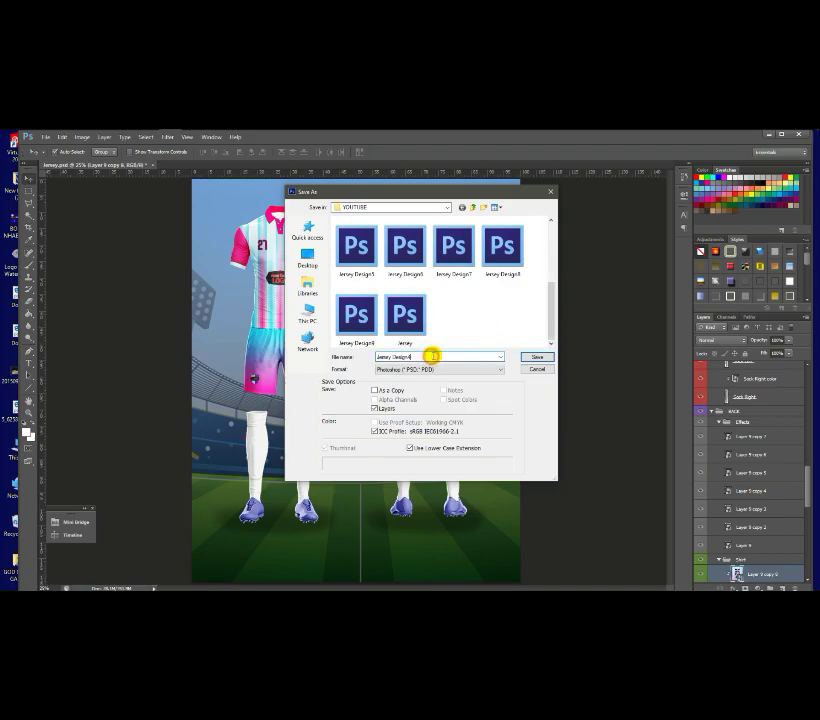
key("BackSpace")
type("10")
left_click(533, 357)
left_click(420, 234)
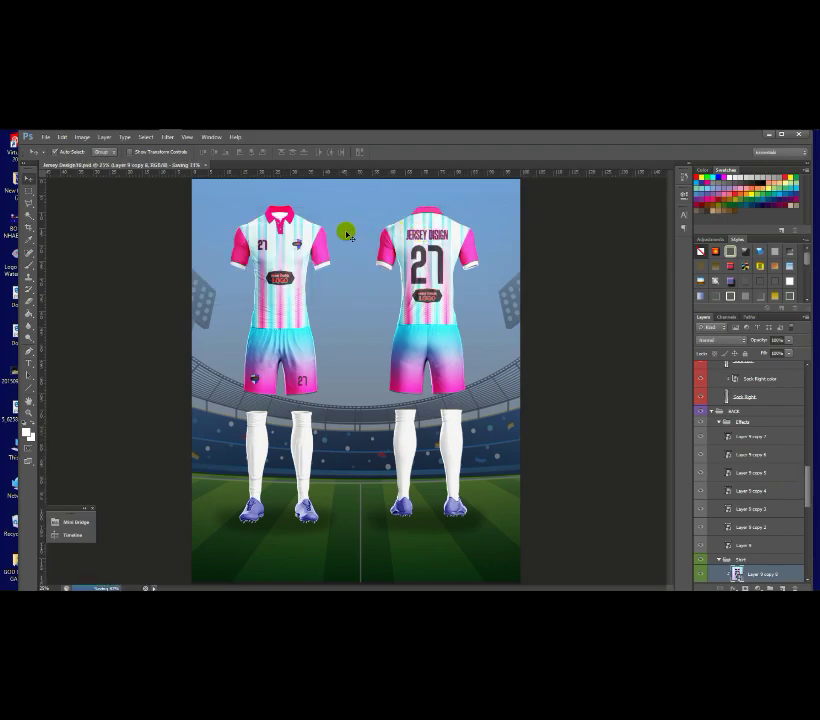
- Save a PNG copy of the mockup as Jersey Design10.png in the YOUTUBE folder, accepting the PNG options
left_click(44, 139)
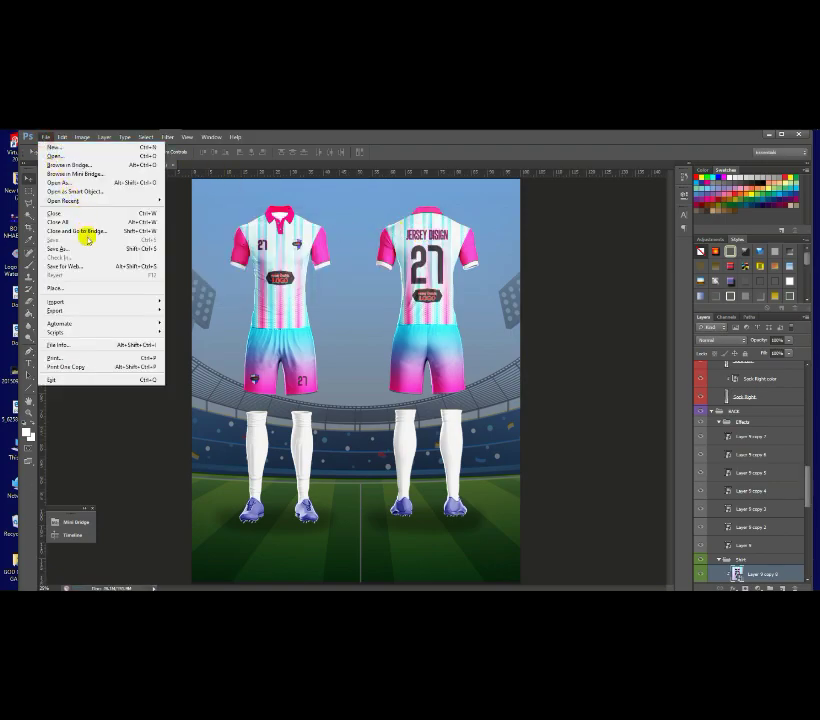
left_click(86, 248)
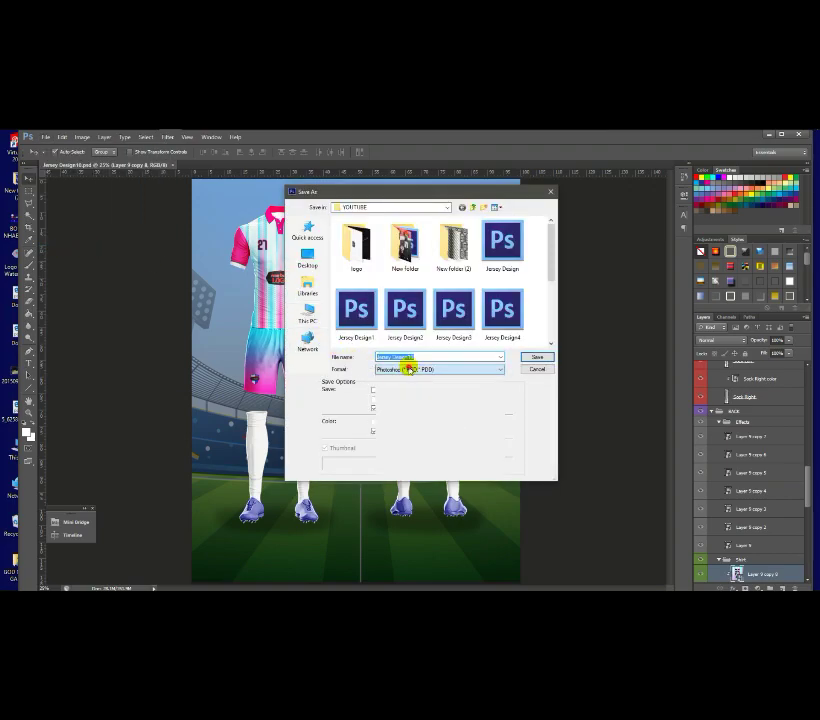
left_click(406, 369)
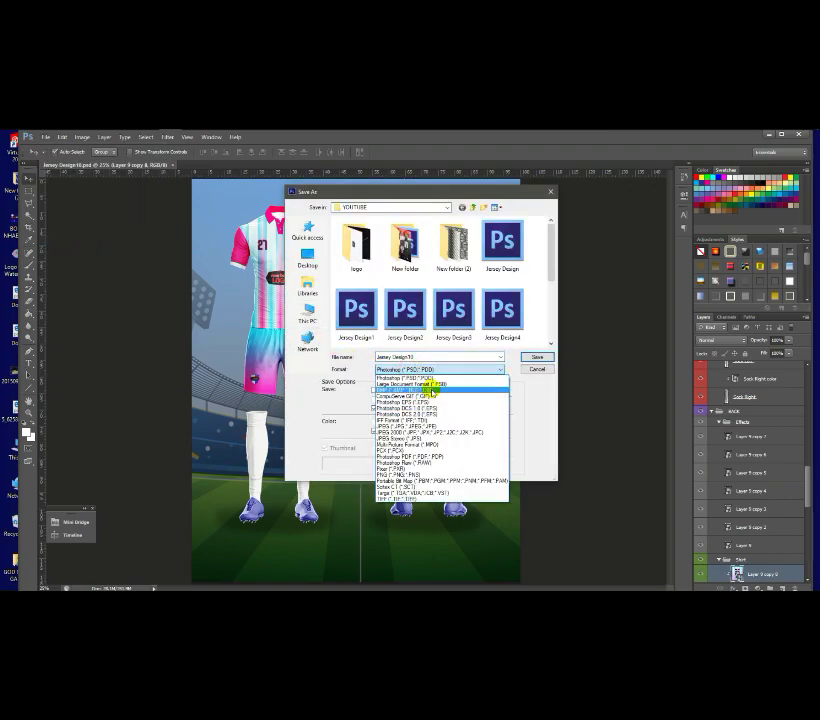
left_click(413, 474)
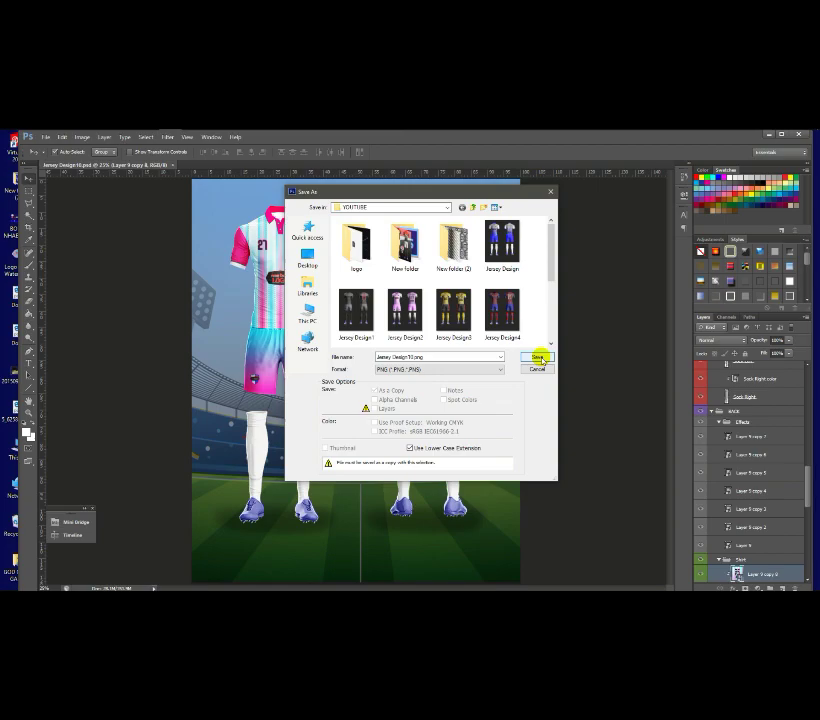
left_click(539, 359)
left_click(326, 273)
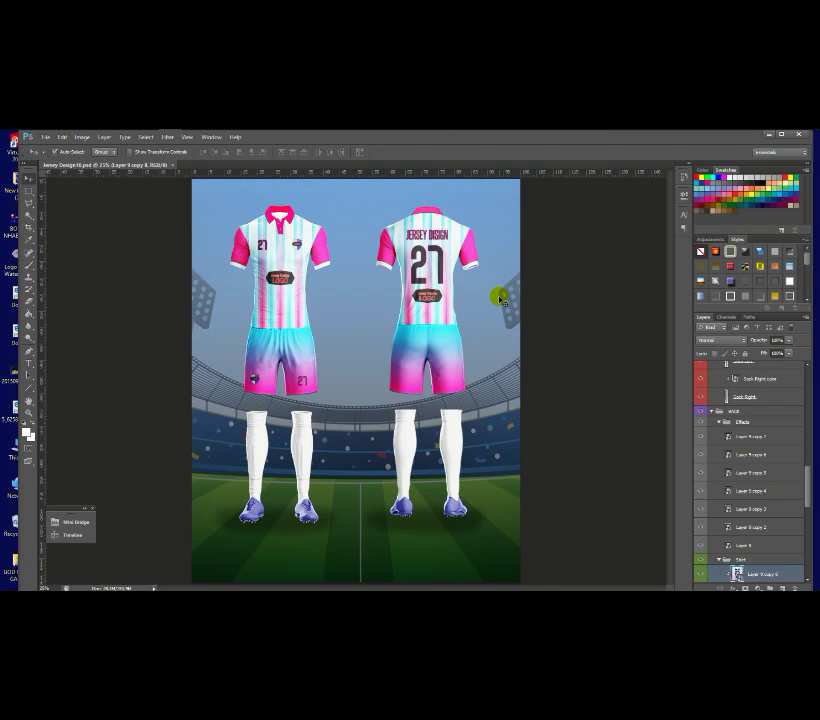
- Switch to File Explorer, view the exported Jersey Design10 PNG from the YOUTUBE folder, and return to the Photoshop document
mouse_move(155, 138)
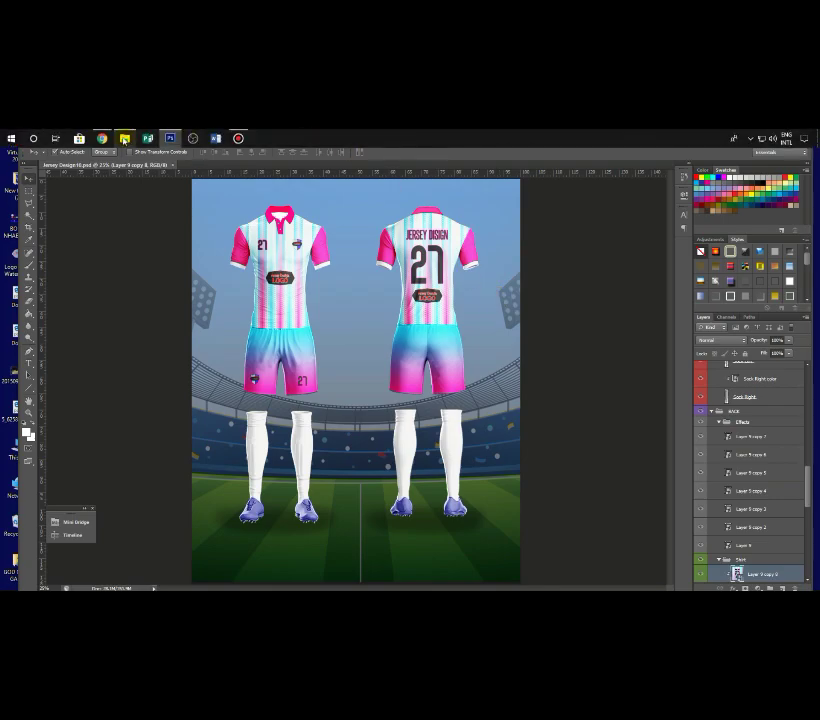
left_click(124, 139)
key("BackSpace")
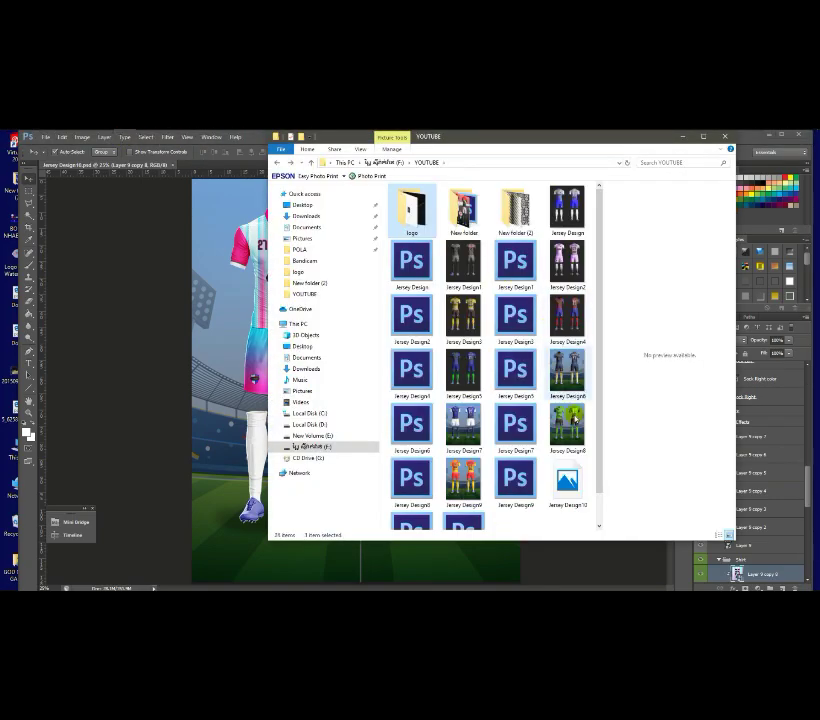
left_click_drag(595, 396, 581, 503)
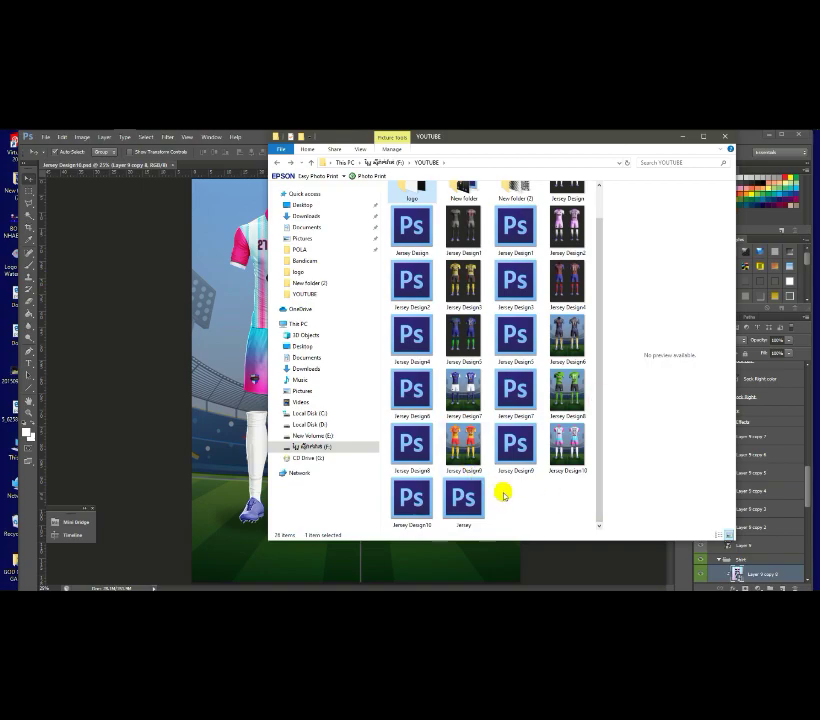
double_click(567, 446)
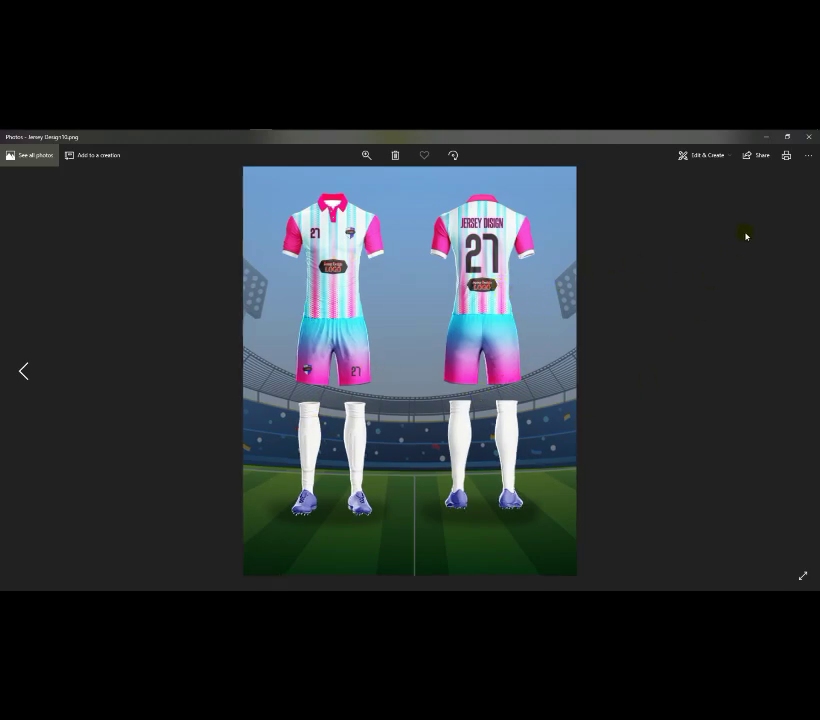
left_click(809, 137)
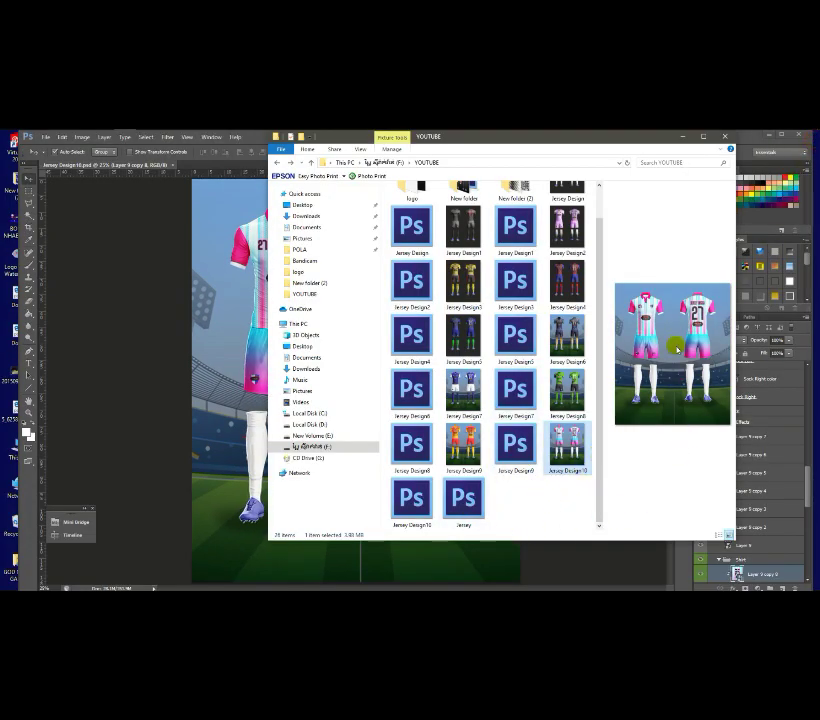
left_click(686, 141)
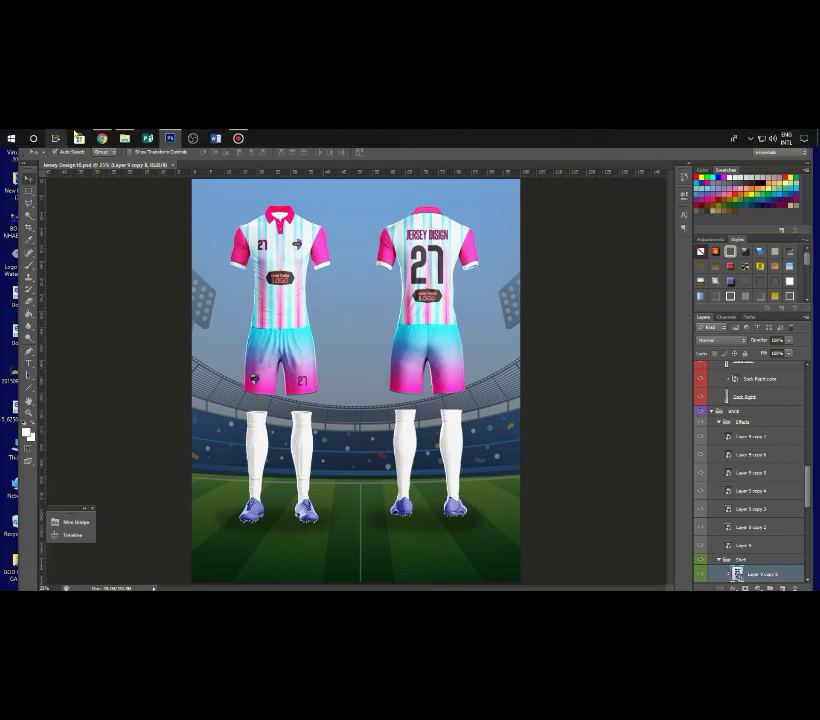
left_click(237, 138)
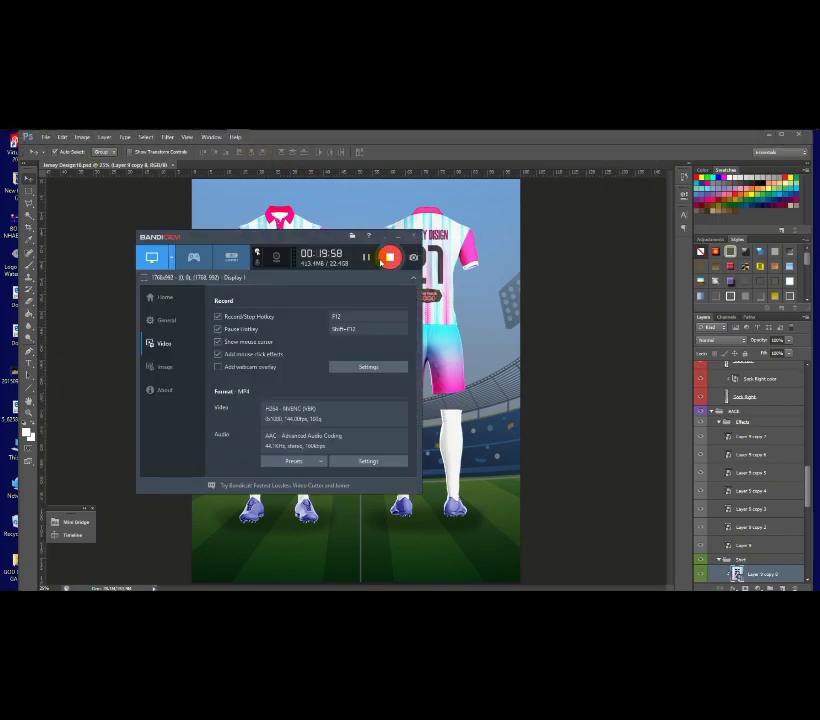